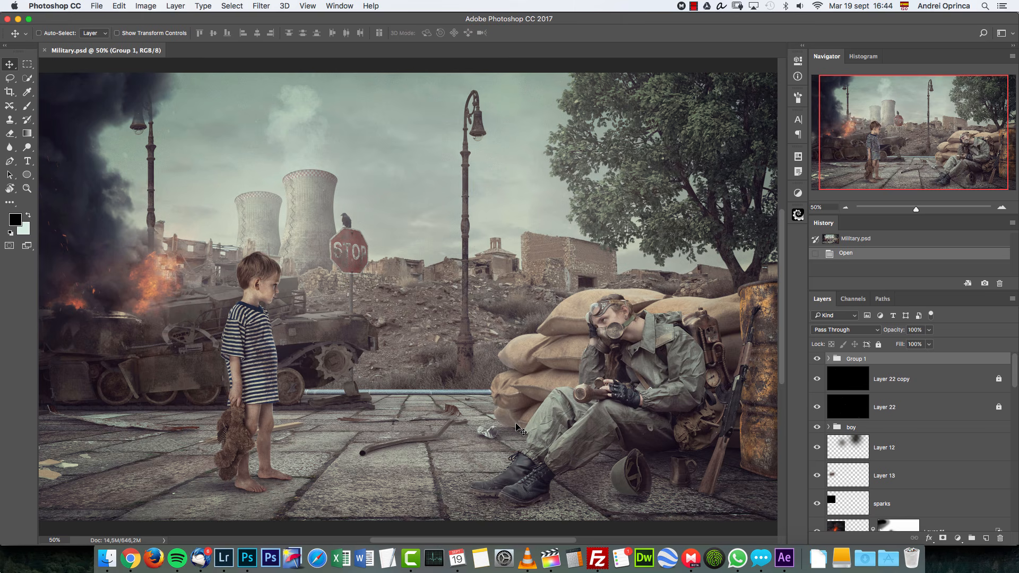
key("super+o")
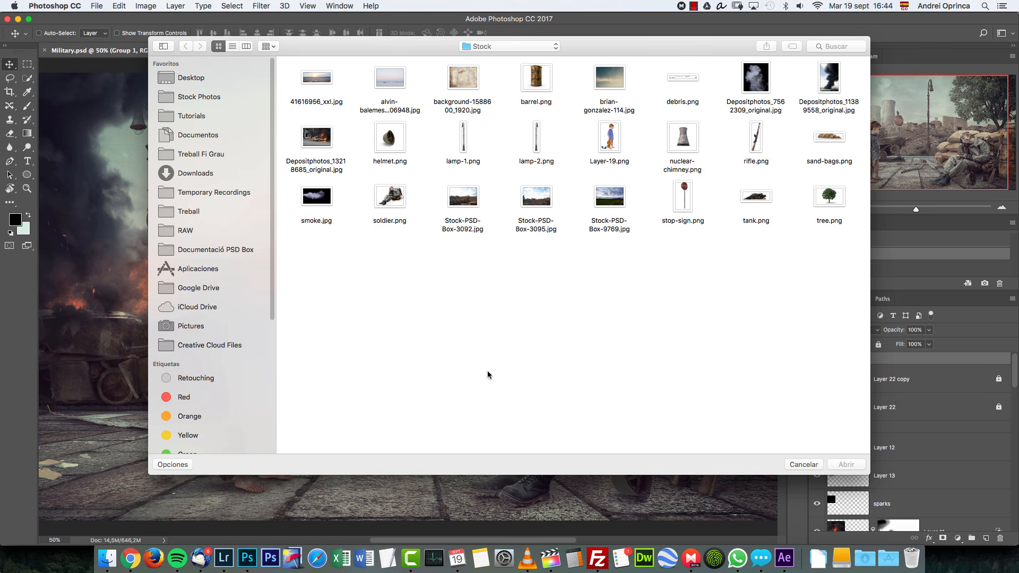
key("Escape")
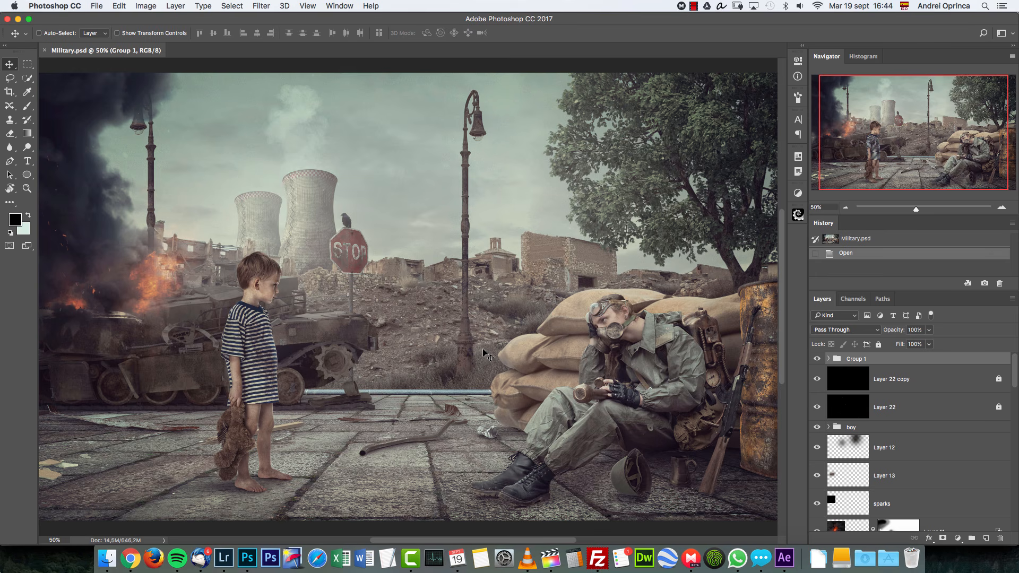
left_click(844, 208)
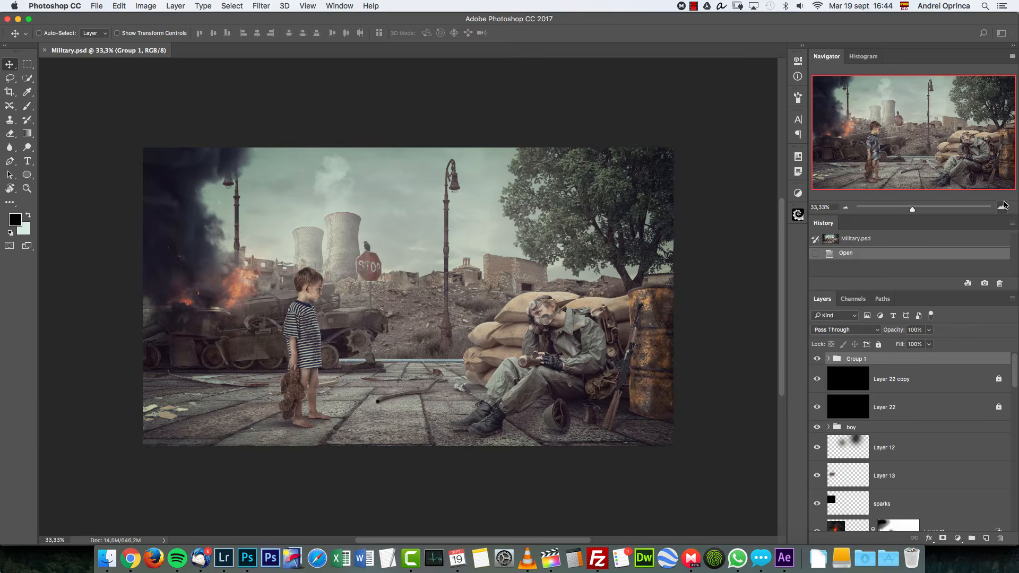
left_click(1002, 207)
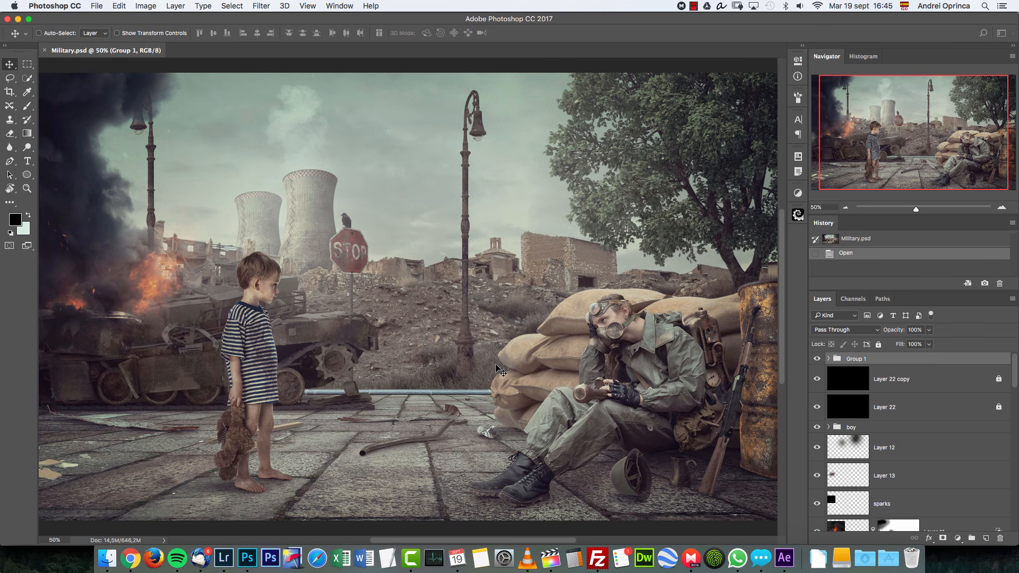
Open 41616956_xxl.jpg from the Stock folder and check its image size without changing it.
key("super+n")
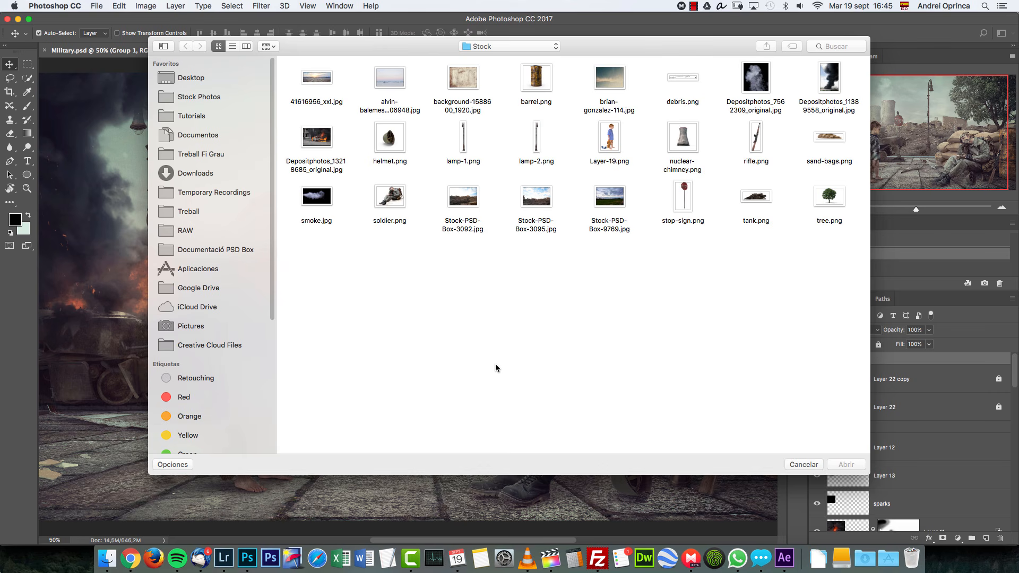
left_click(325, 81)
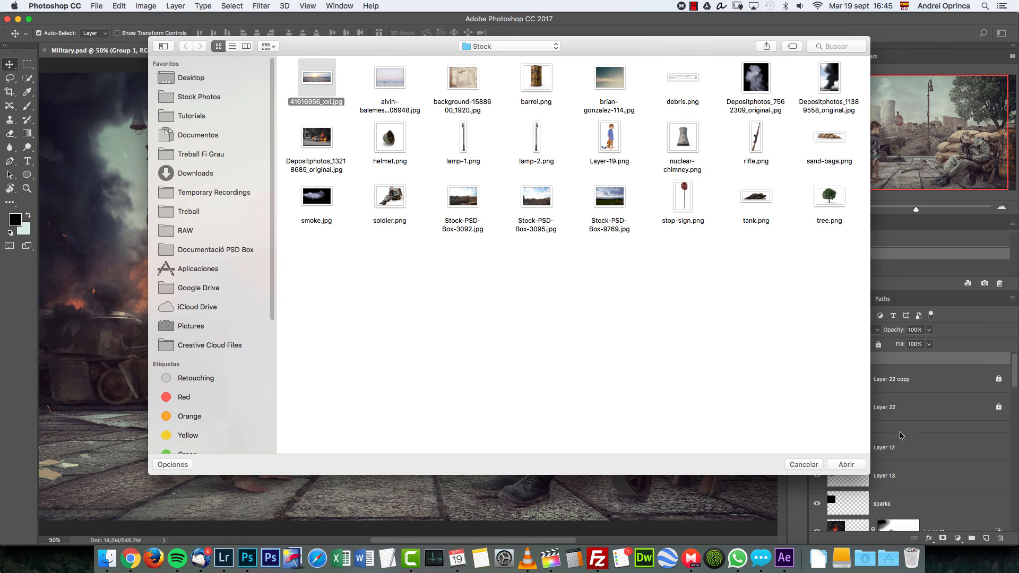
left_click(847, 467)
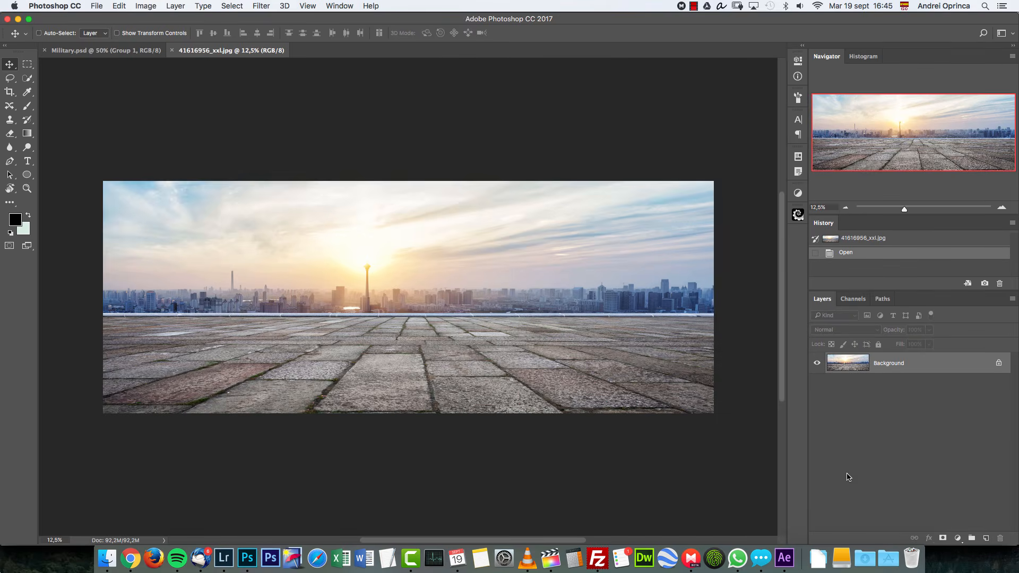
key("h")
key("super+alt+i")
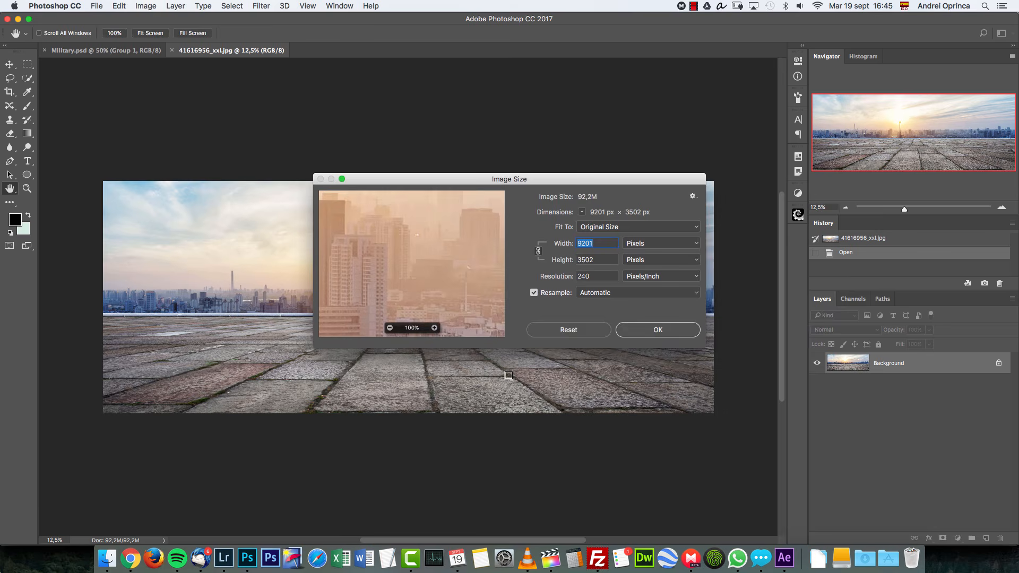
key("Escape")
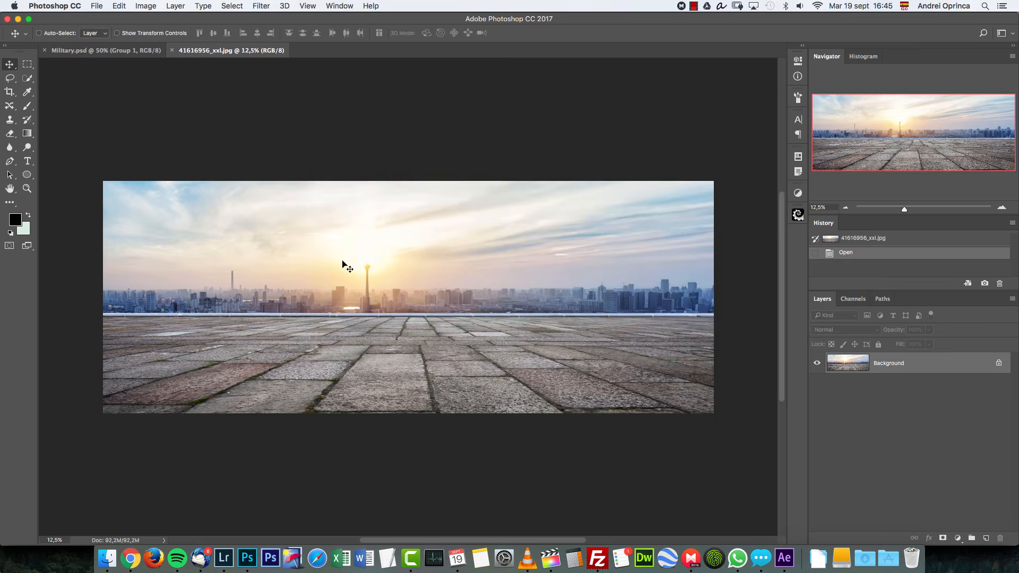
Copy the full merged canvas of Military.psd and create a new document at the clipboard size, 3000 x 1687 px at 240 ppi.
left_click(149, 50)
key("super+a")
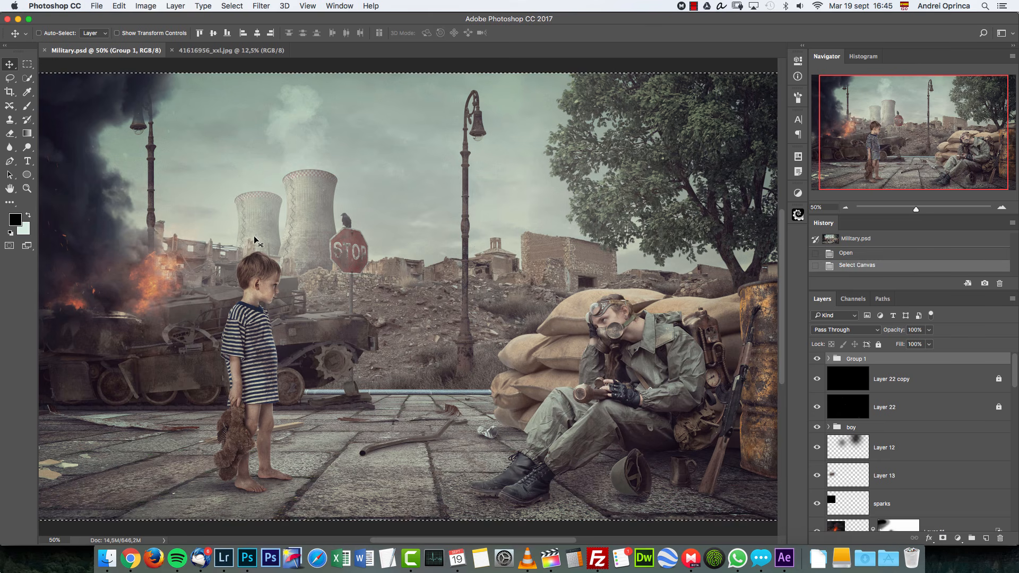
left_click(122, 9)
left_click(169, 93)
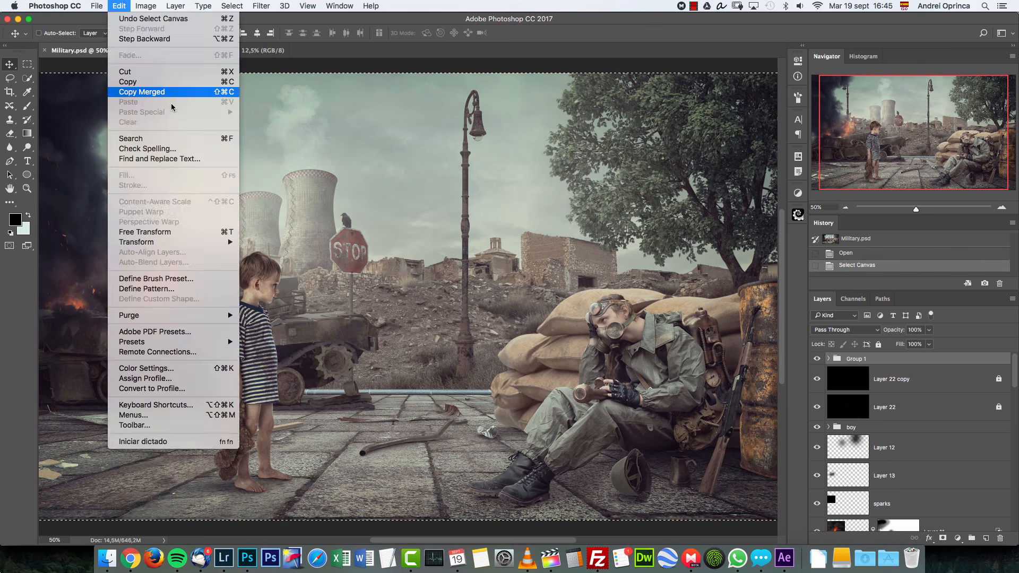
key("super+n")
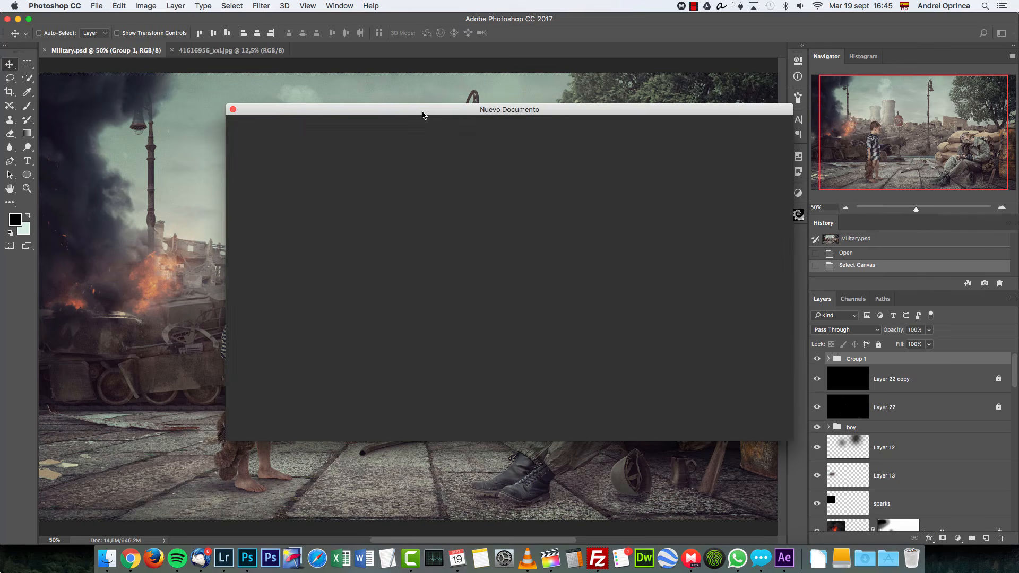
key("Tab")
key("Tab")
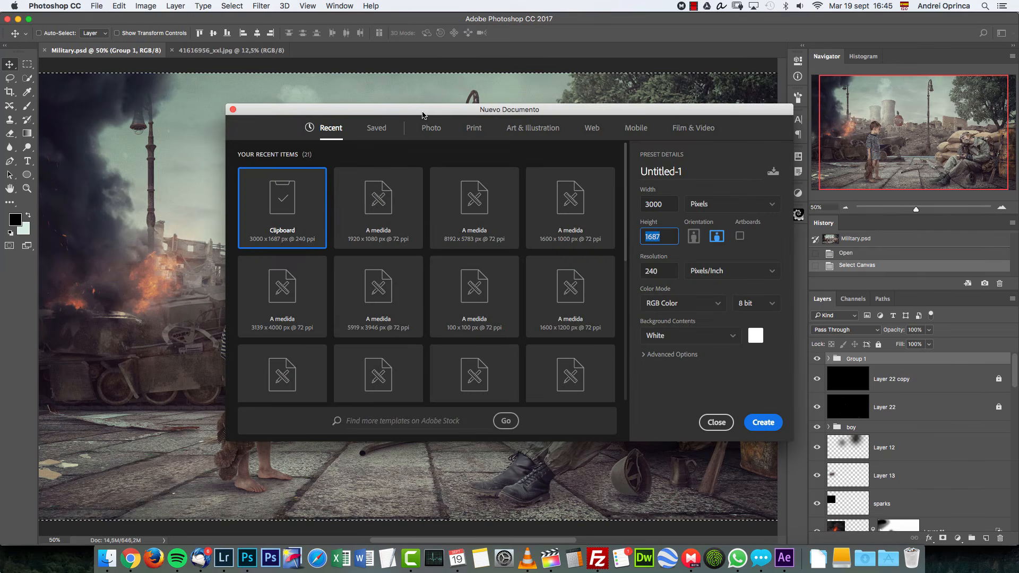
left_click(762, 422)
Cut the whole 41616956_xxl.jpg image, close its file without saving, and paste it into the new document.
left_click(231, 50)
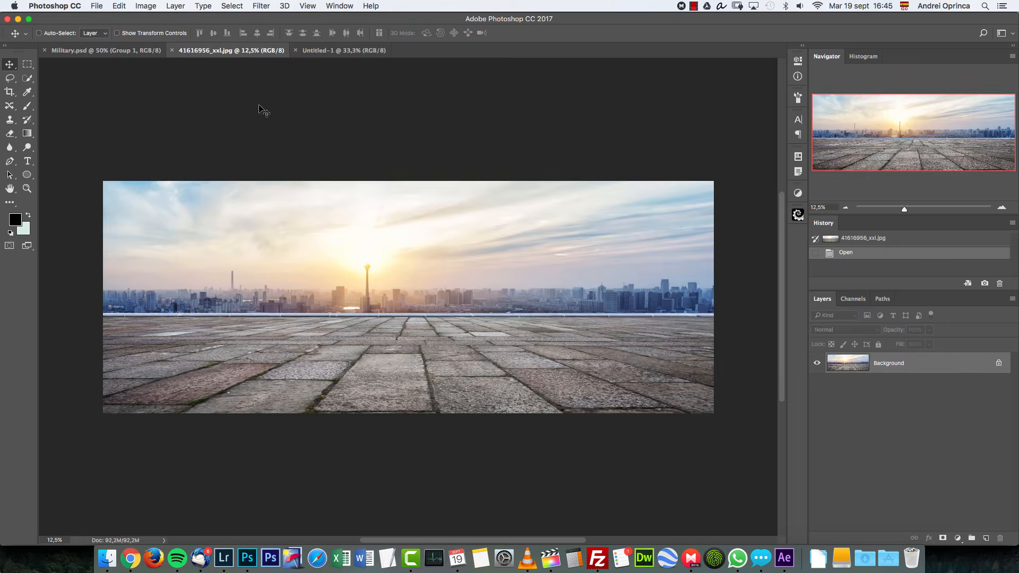
key("super+a")
key("super+x")
key("super+w")
left_click(449, 190)
key("super+v")
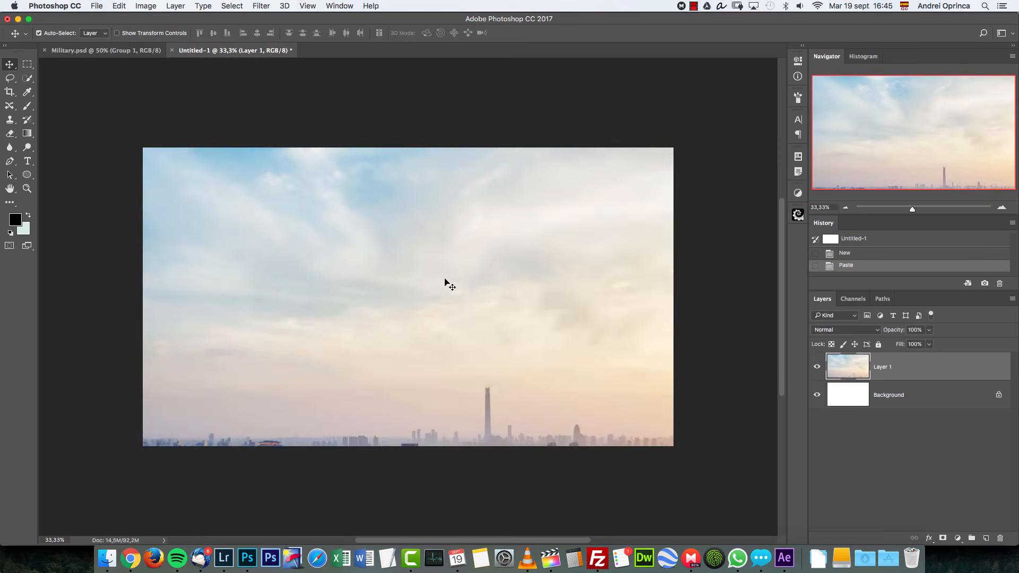
Scale the pasted pavement image to about 33% and align it with the canvas's lower edge, covering the full width.
key("super+t")
left_click(846, 207)
left_click(846, 207)
left_click(845, 207)
left_click_drag(723, 344, 534, 239)
left_click_drag(727, 137, 520, 196)
left_click_drag(508, 248, 510, 308)
left_click_drag(529, 269, 510, 276)
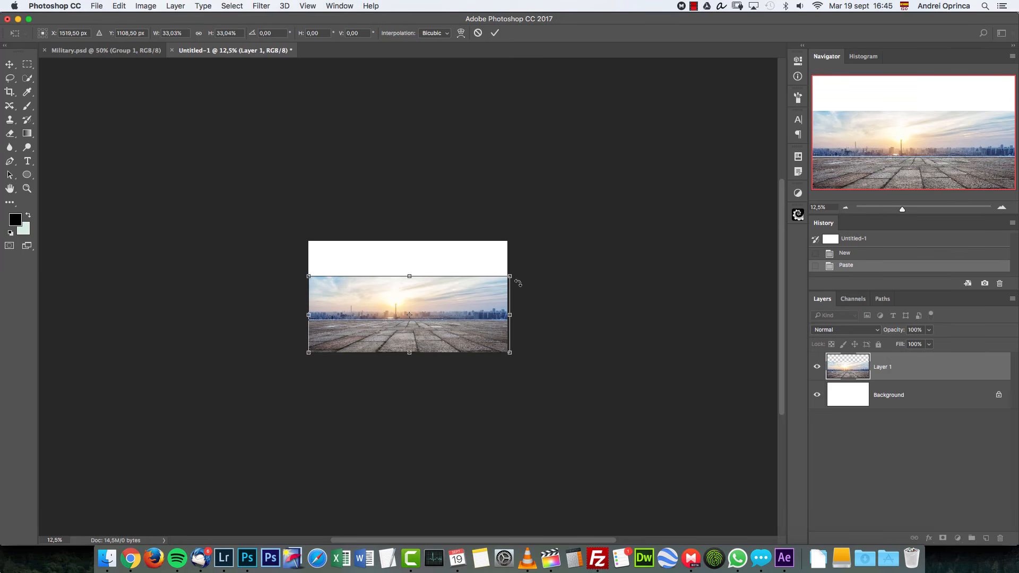
key("Return")
key("shift+Left")
key("shift+Left")
key("shift+Left")
Add a layer mask to the pavement layer and delete the white Background layer.
key("super+1")
left_click_drag(934, 149, 936, 176)
left_click(942, 538)
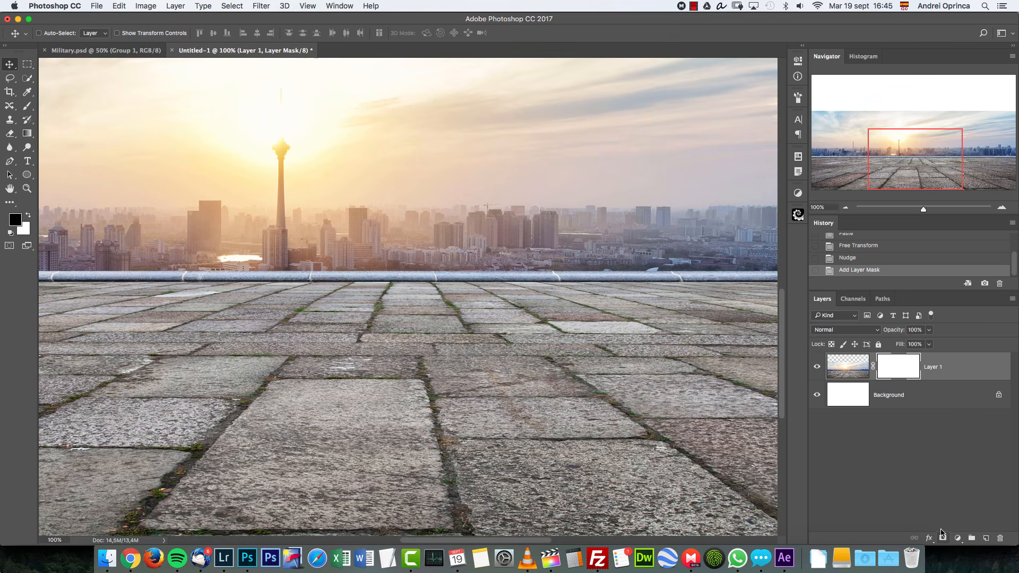
scroll(496, 357, "up", 3)
scroll(496, 358, "left", 3)
left_click(29, 137)
key("super+1")
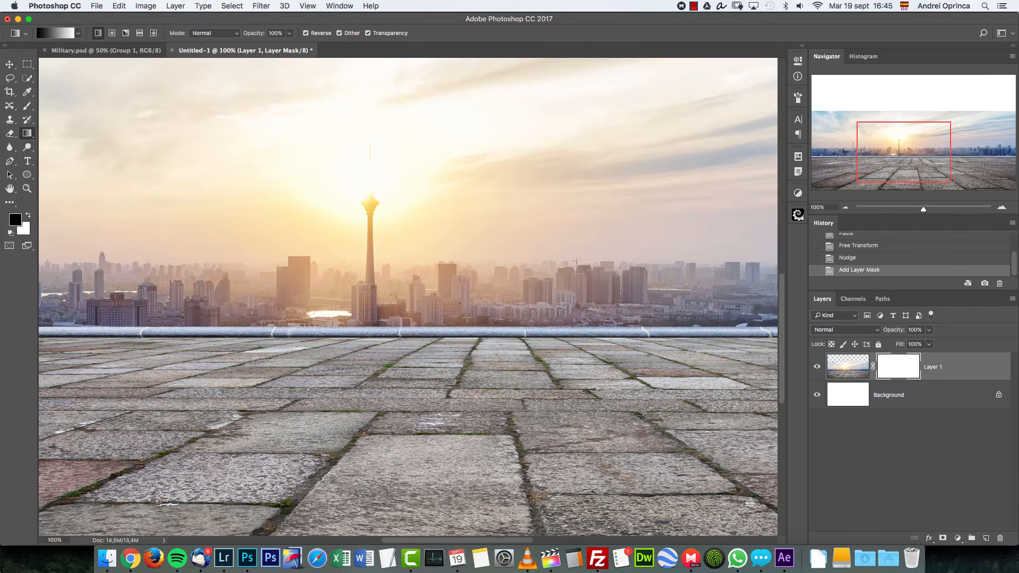
left_click(1002, 207)
left_click(1001, 207)
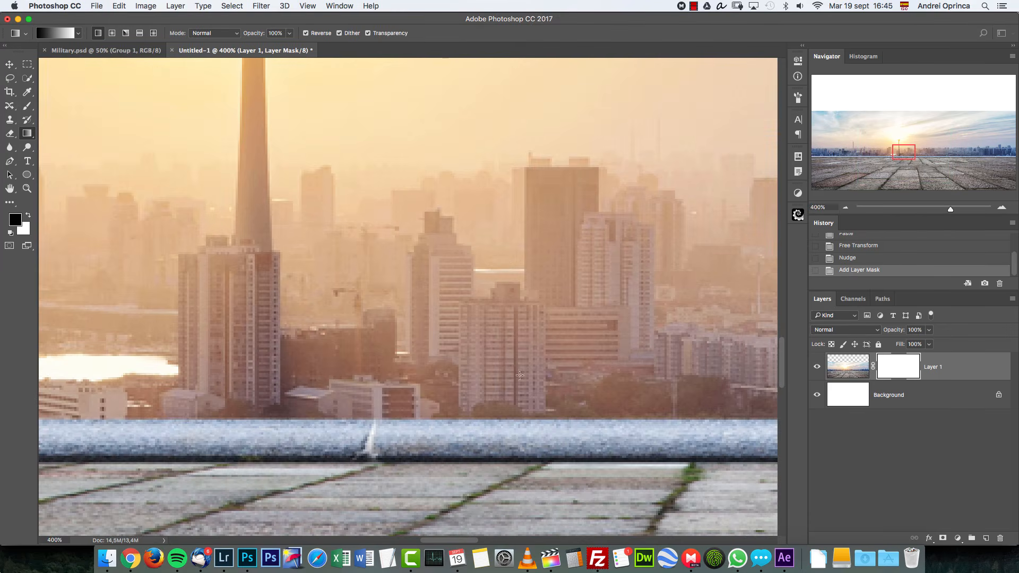
left_click_drag(969, 407, 1001, 537)
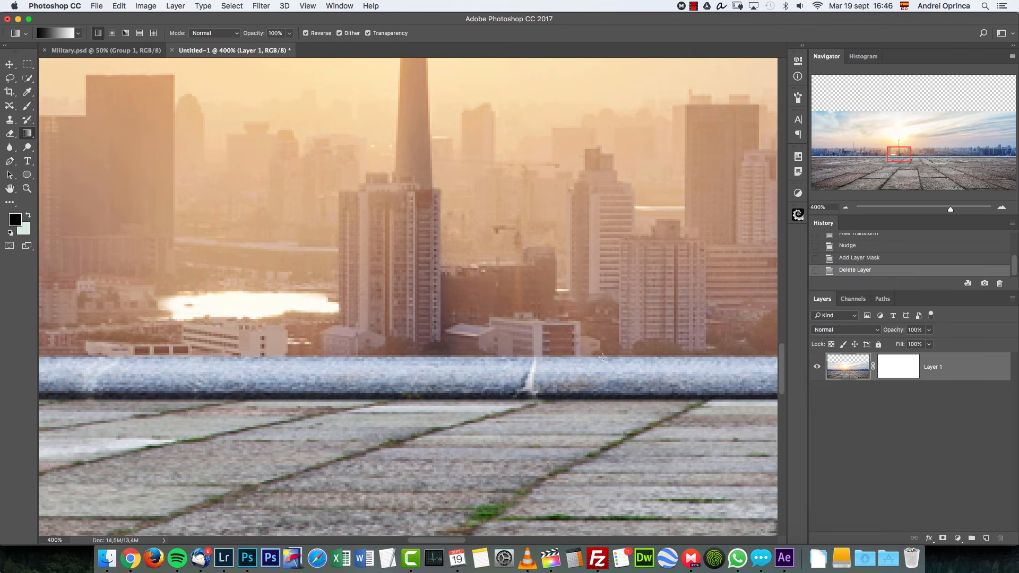
Hide the sky and skyline above the blue pipe with a short vertical black-to-white gradient on the pavement layer's mask.
left_click_drag(599, 357, 600, 359)
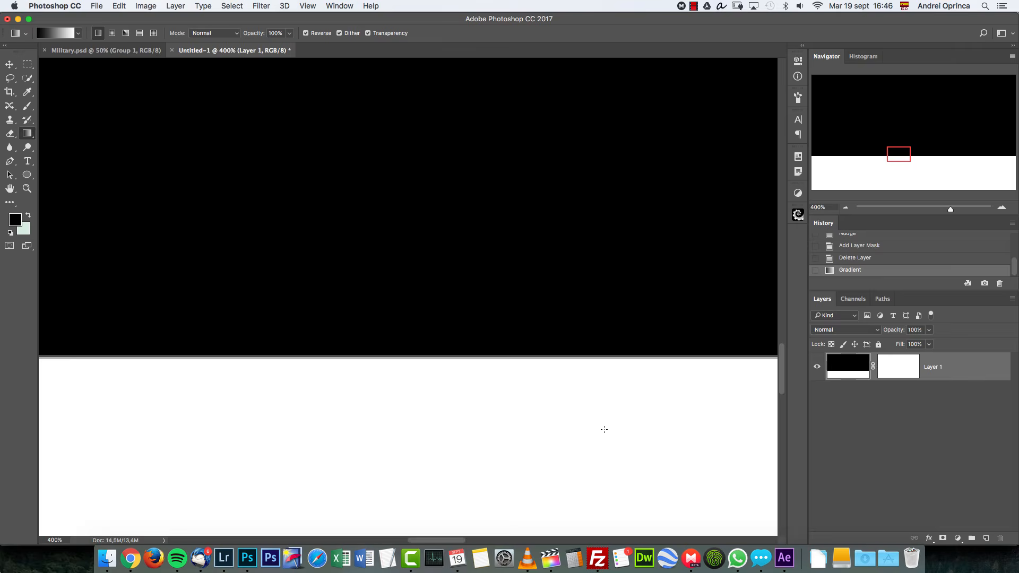
key("super+z")
key("super+backslash")
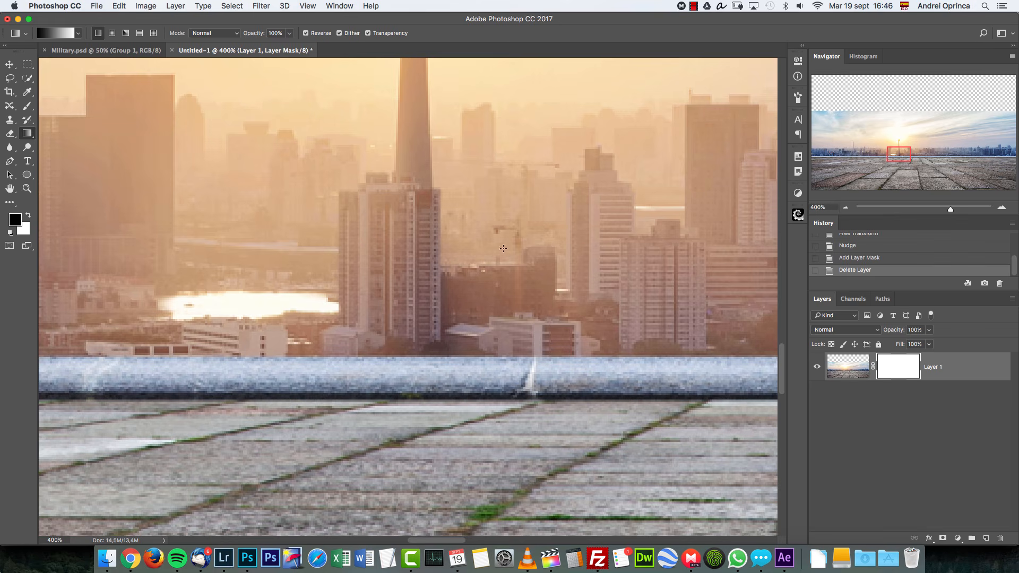
left_click_drag(533, 354, 538, 368)
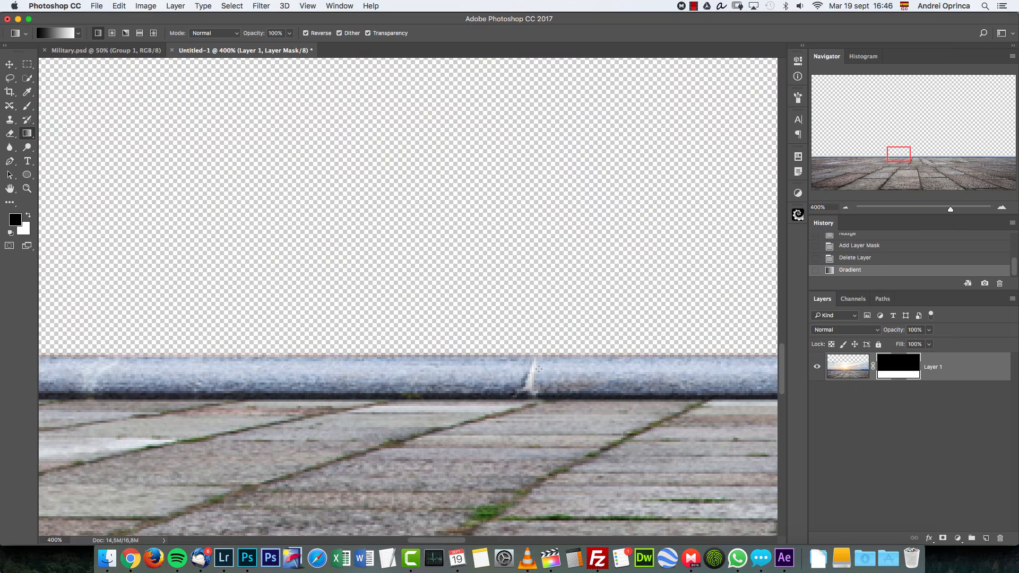
left_click(845, 207)
left_click(846, 207)
left_click(845, 207)
left_click(845, 207)
left_click(846, 207)
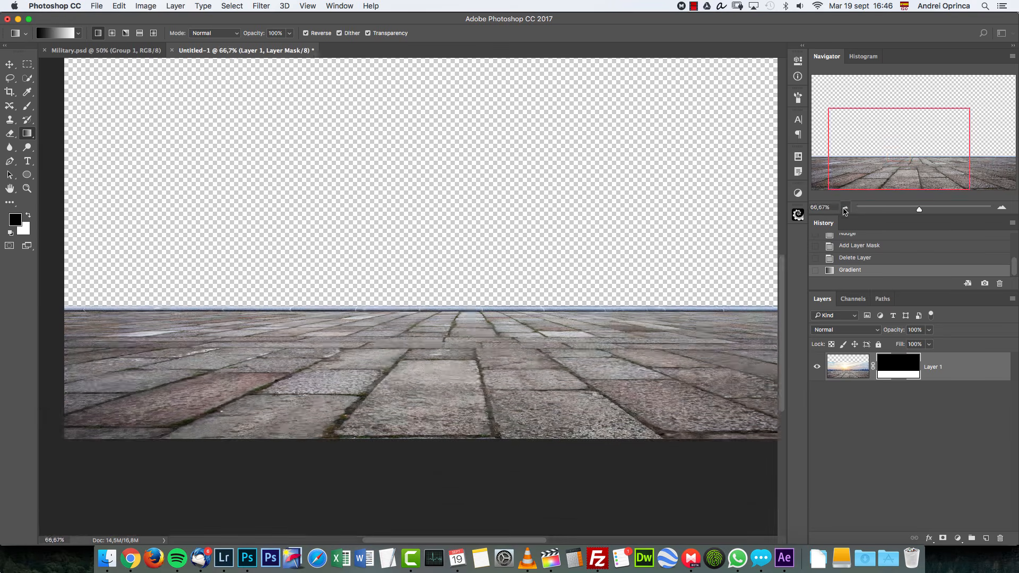
key("super+minus")
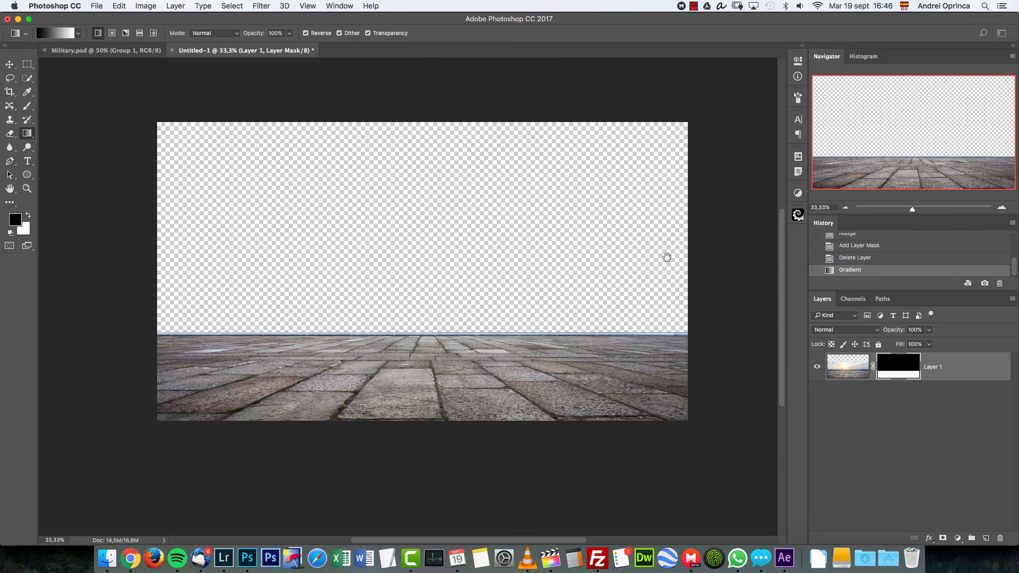
Cut the stock photo of boats under a pale pink sky and paste it on a new layer beneath the pavement, discarding its source file's changes.
key("super+o")
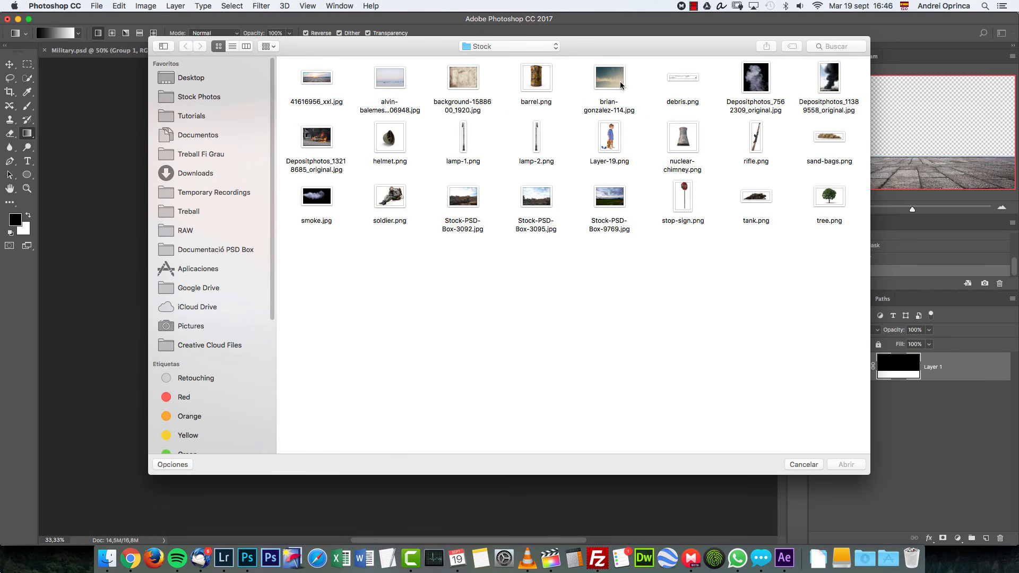
left_click(393, 81)
left_click(847, 464)
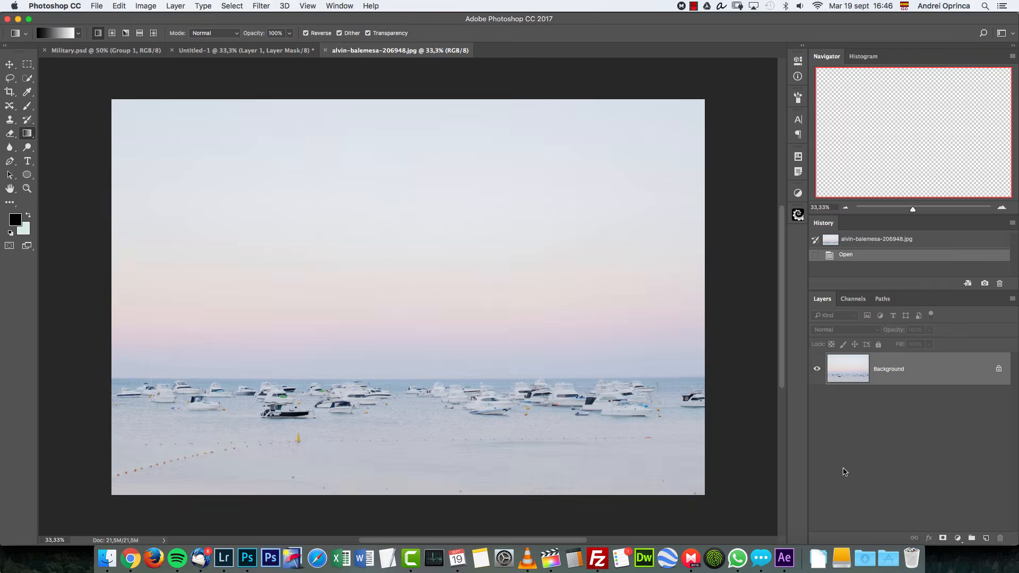
key("ctrl+a")
key("ctrl+x")
key("ctrl+w")
left_click(472, 192)
left_click(986, 538, "ctrl")
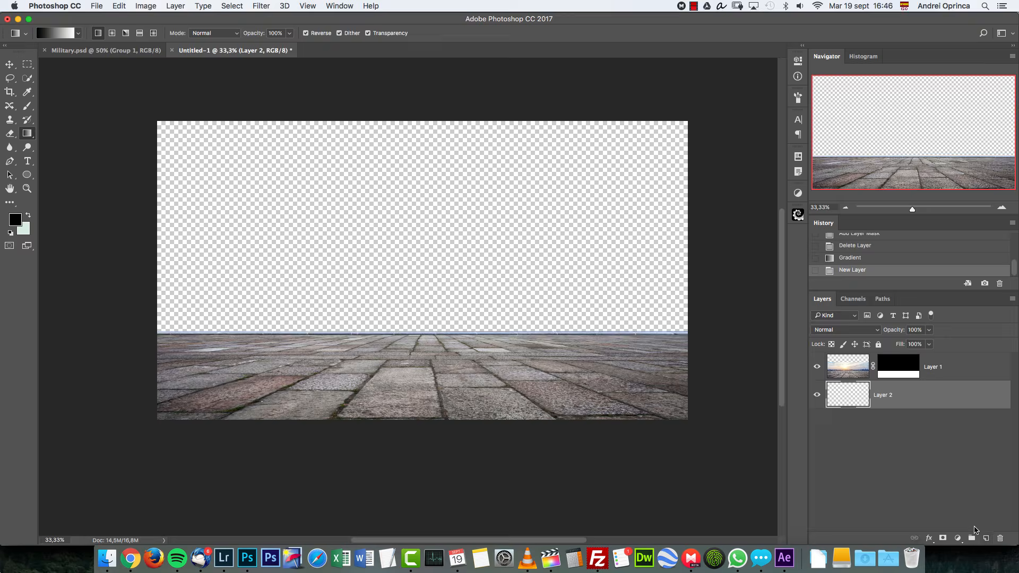
key("ctrl+v")
Scale the pale pink sky layer to about 90% and move it up so its boats sit hidden behind the pavement.
key("ctrl+t")
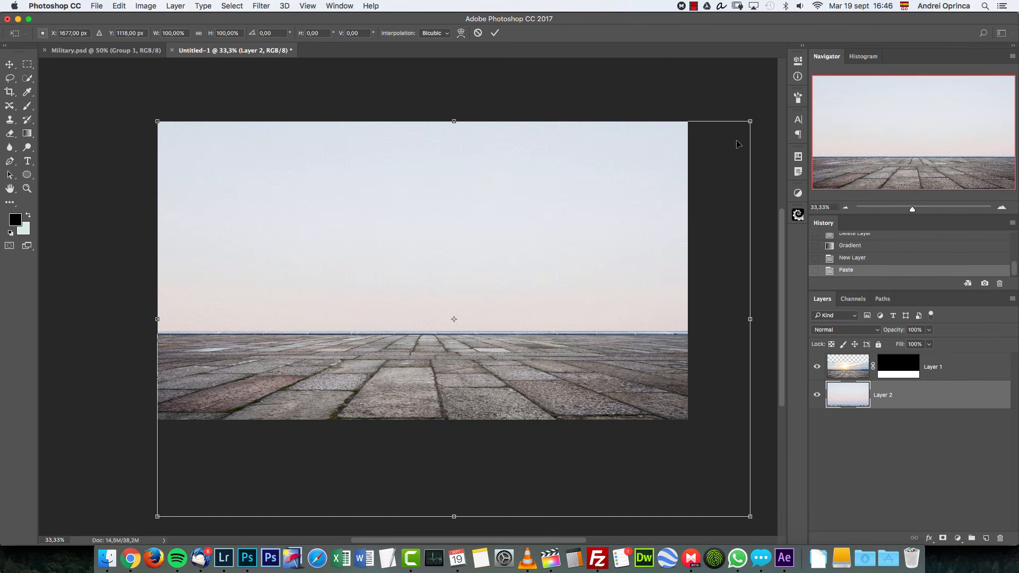
left_click_drag(750, 120, 697, 169)
left_click_drag(521, 294, 523, 257)
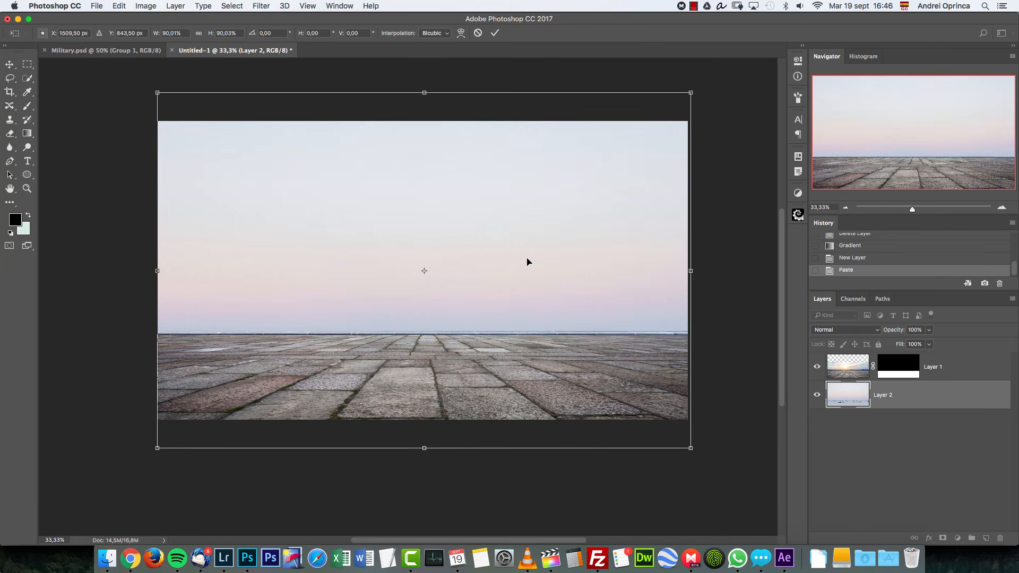
key("Return")
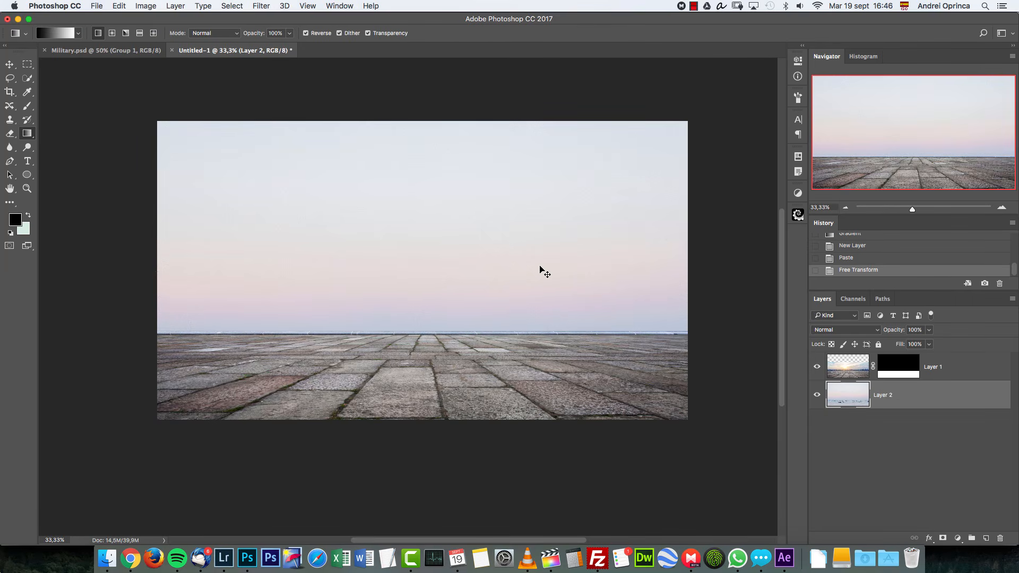
Cut the full Stock-PSD-Box-9769.jpg image, close it without saving, and paste it between the pavement and pale sky layers.
key("super+o")
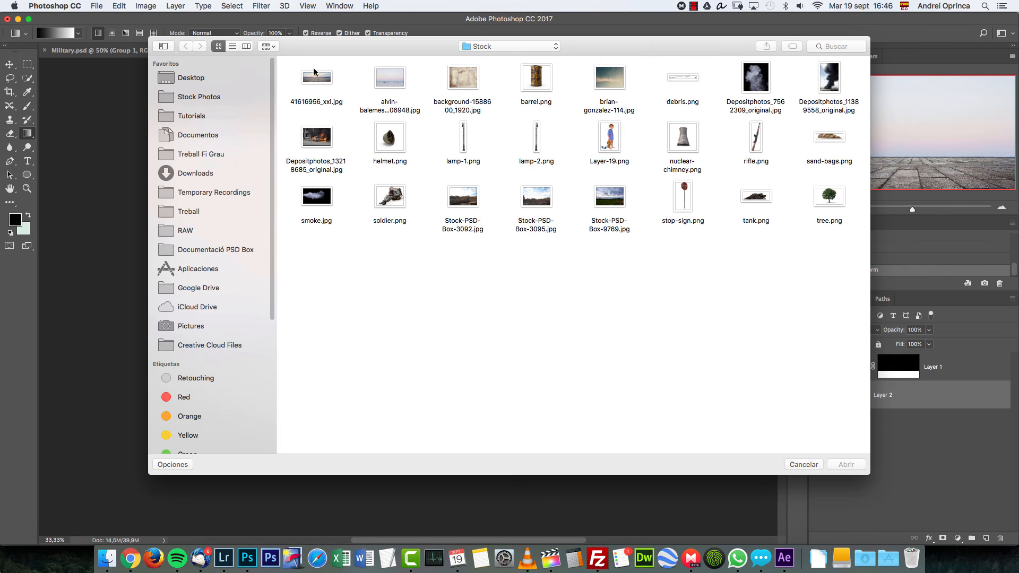
left_click(615, 203)
left_click(849, 466)
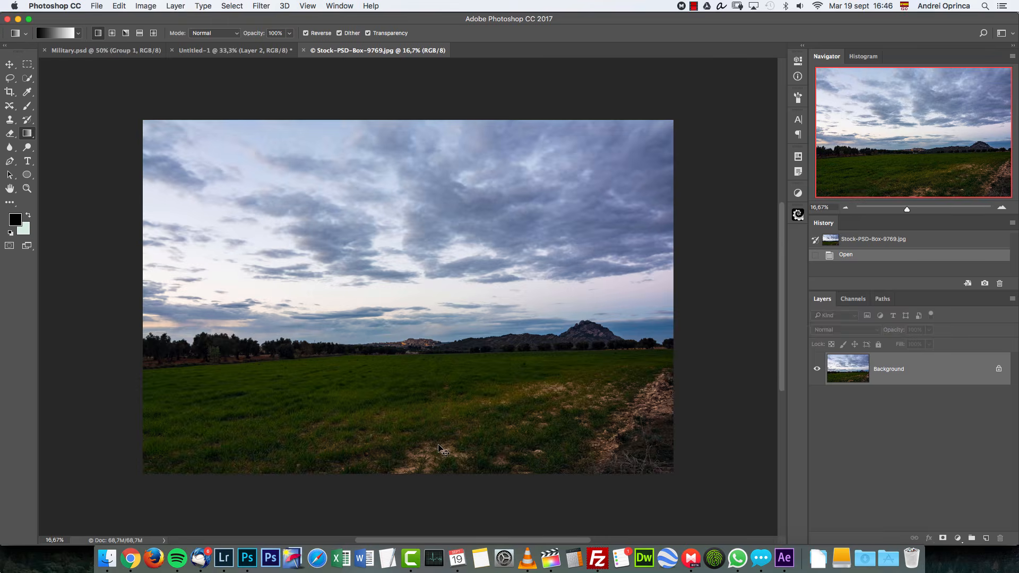
key("super+a")
key("super+x")
key("super+w")
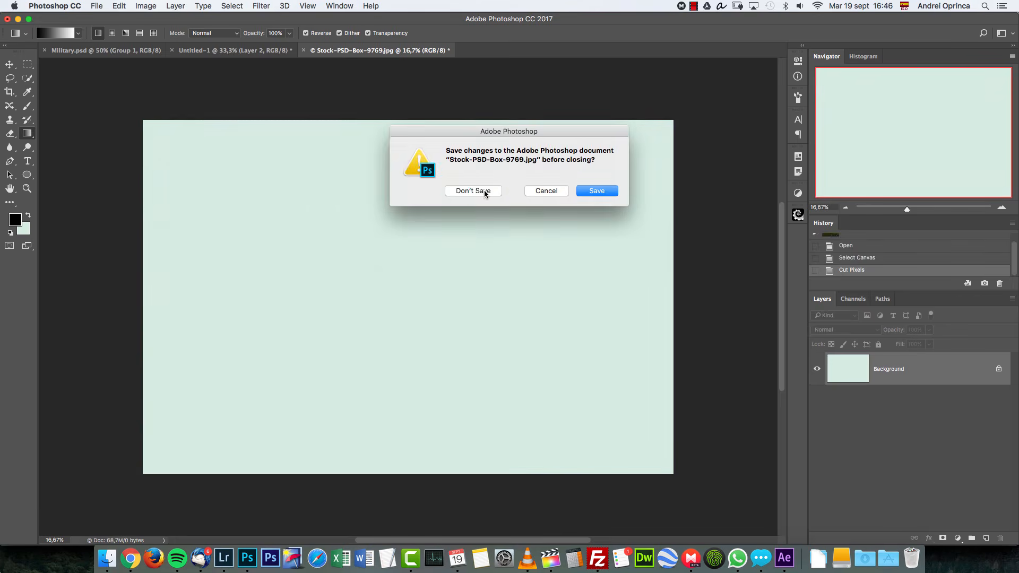
left_click(472, 191)
key("super+v")
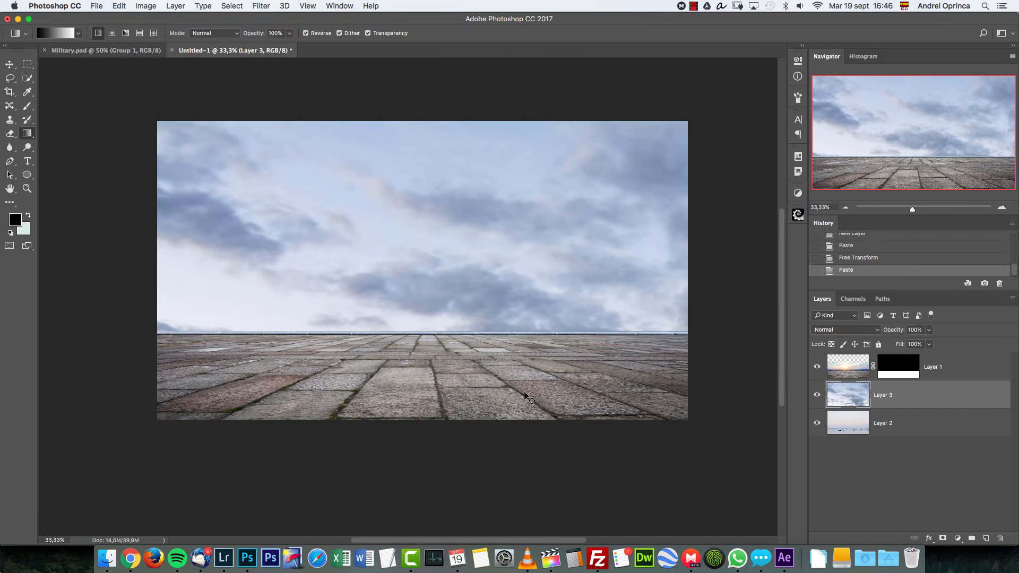
Scale the cloudy sky layer to about 57% and position it so its clouds fill the area above the pavement.
key("super+t")
key("super+minus")
key("super+minus")
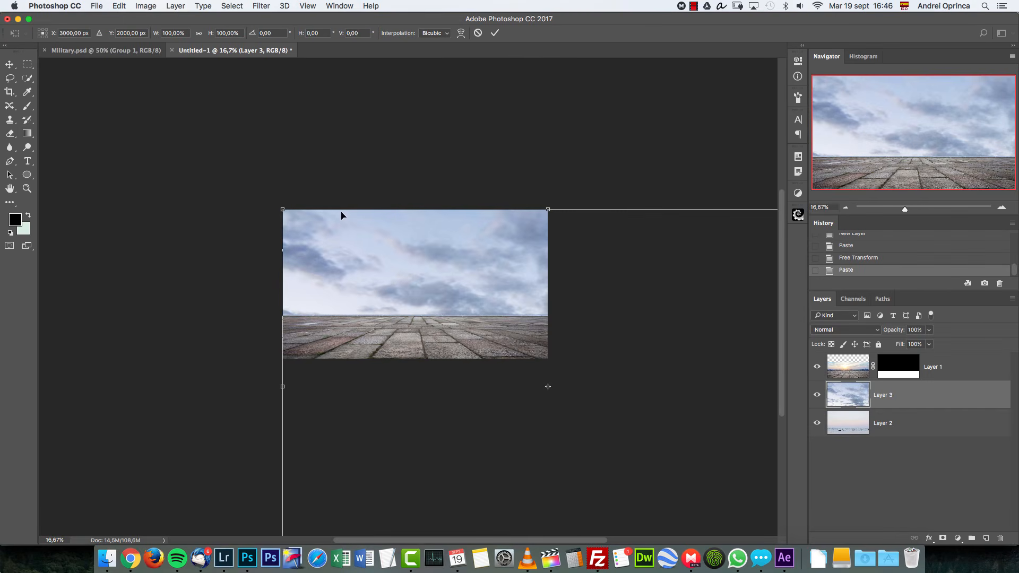
left_click_drag(282, 214, 382, 278)
left_click_drag(489, 358, 383, 284)
left_click_drag(601, 202, 567, 208)
mouse_move(491, 301)
left_mouse_down()
mouse_move(489, 271)
mouse_move(489, 285)
left_mouse_up()
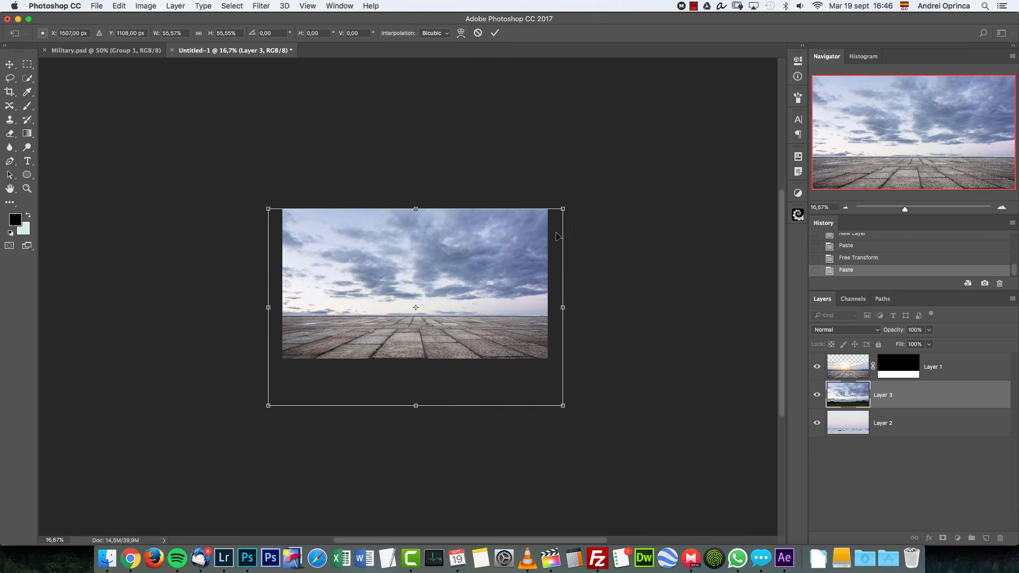
left_click_drag(562, 210, 569, 206)
left_click_drag(519, 242, 521, 244)
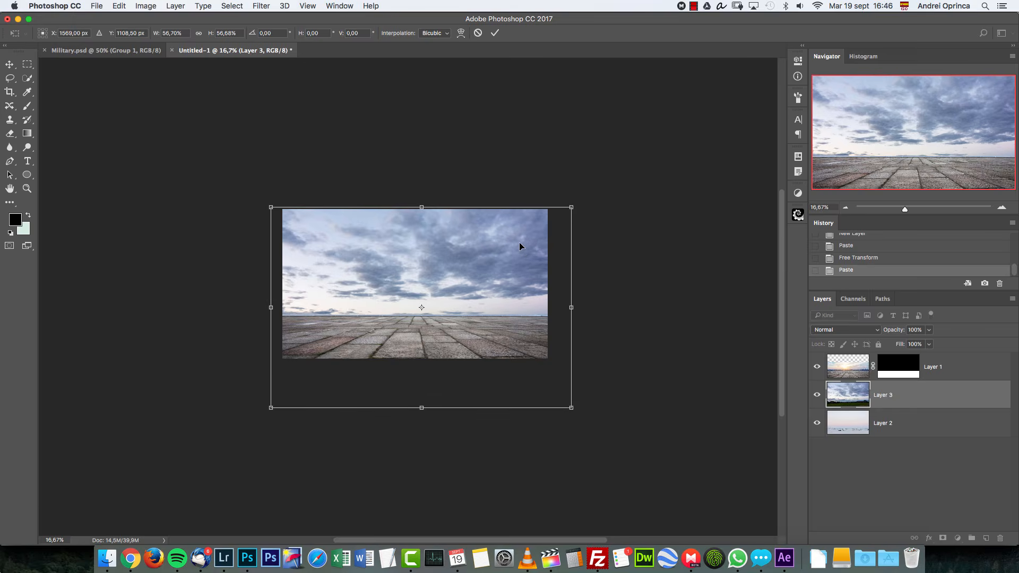
key("Return")
key("g")
Set the cloudy sky layer's opacity to 32%.
right_click(520, 243)
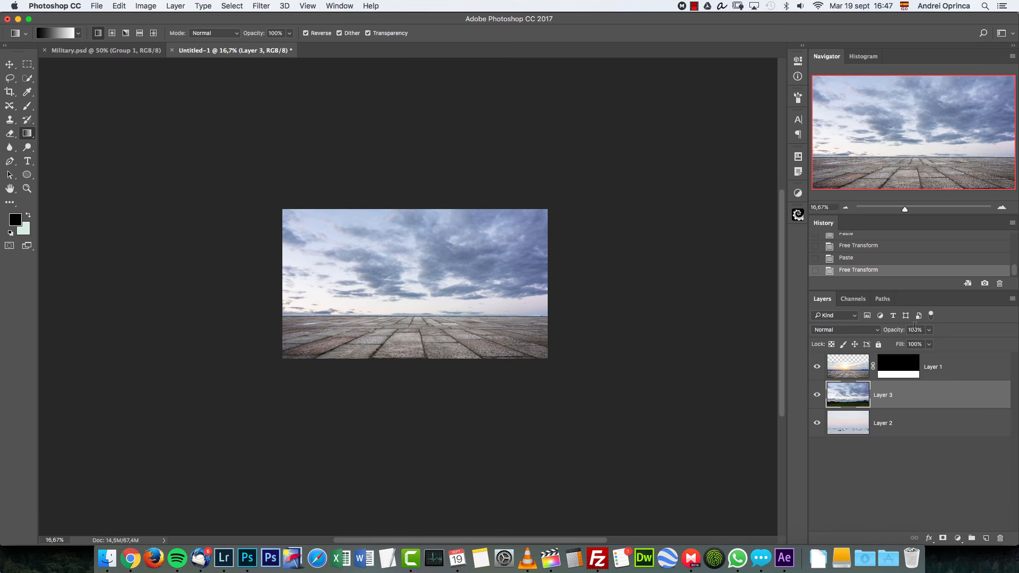
left_click(915, 330)
type("32")
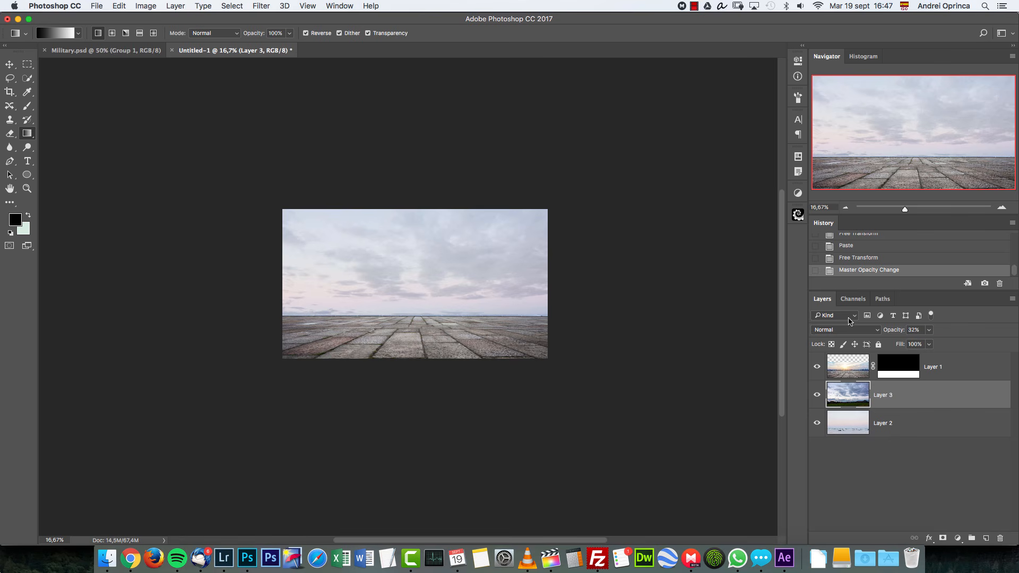
Rename the cloudy sky layer "sky 2", the pale pink sky layer "sky 1" and the pavement layer "floor".
double_click(883, 396)
type("sky 2")
key("Return")
double_click(890, 423)
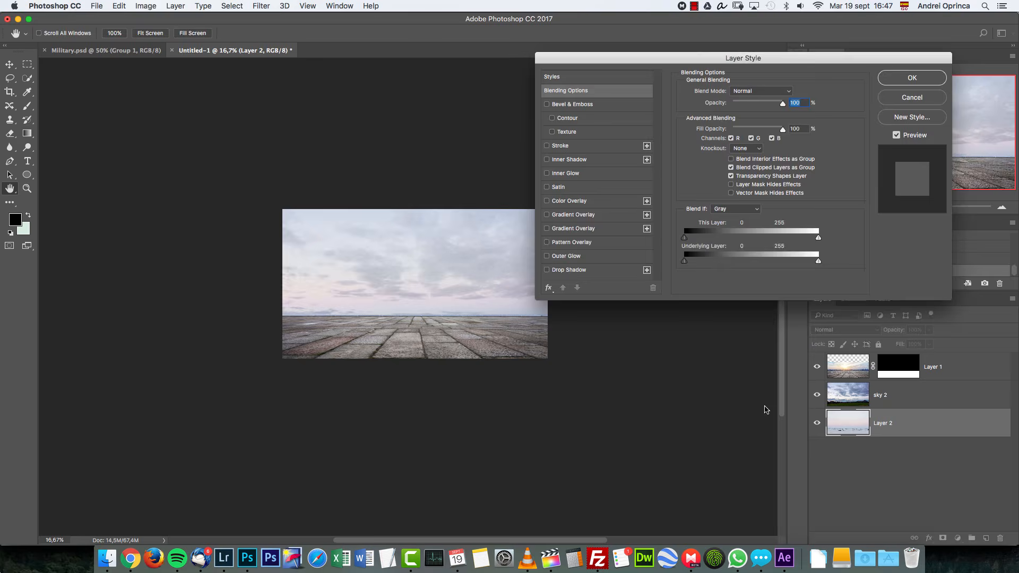
key("Escape")
double_click(882, 423)
type("sky 1")
key("Return")
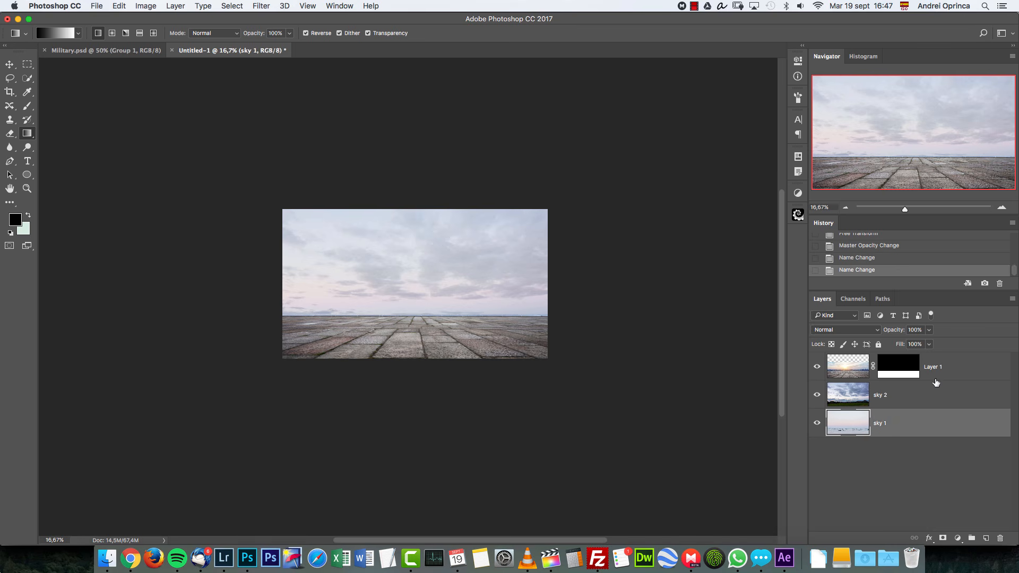
double_click(929, 365)
type("floor")
key("Return")
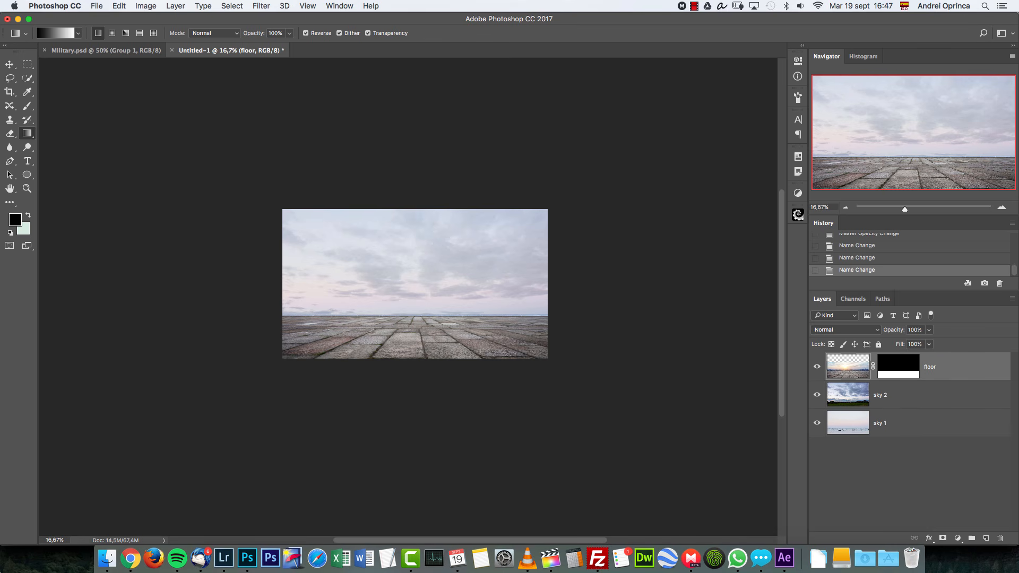
Cut the full teal and golden sky stock photo, close it without saving, and paste it directly above the sky 2 layer.
left_click(919, 392)
key("super+o")
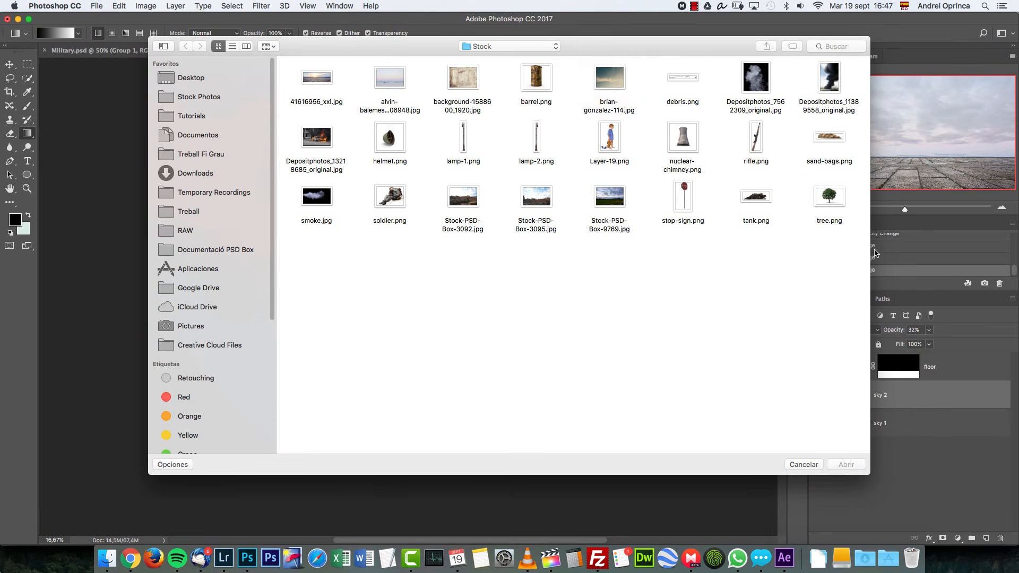
left_click(606, 99)
left_click(852, 465)
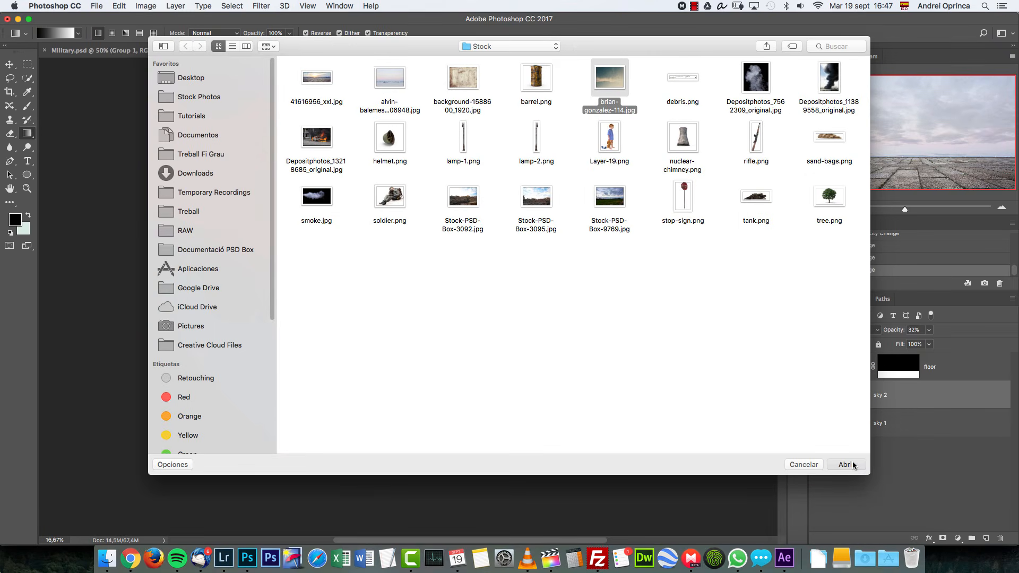
key("super+a")
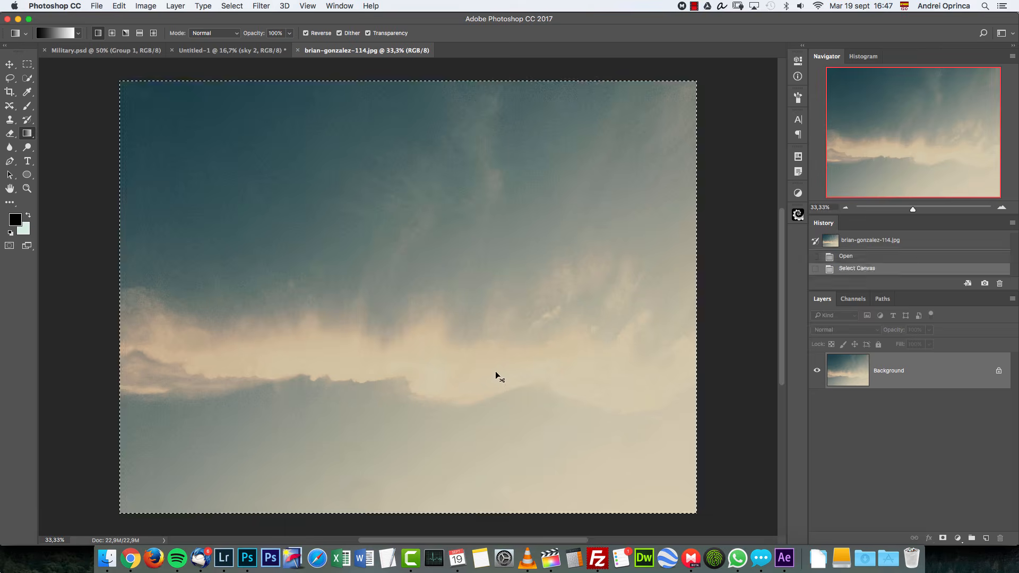
key("super+x")
key("super+w")
left_click(475, 190)
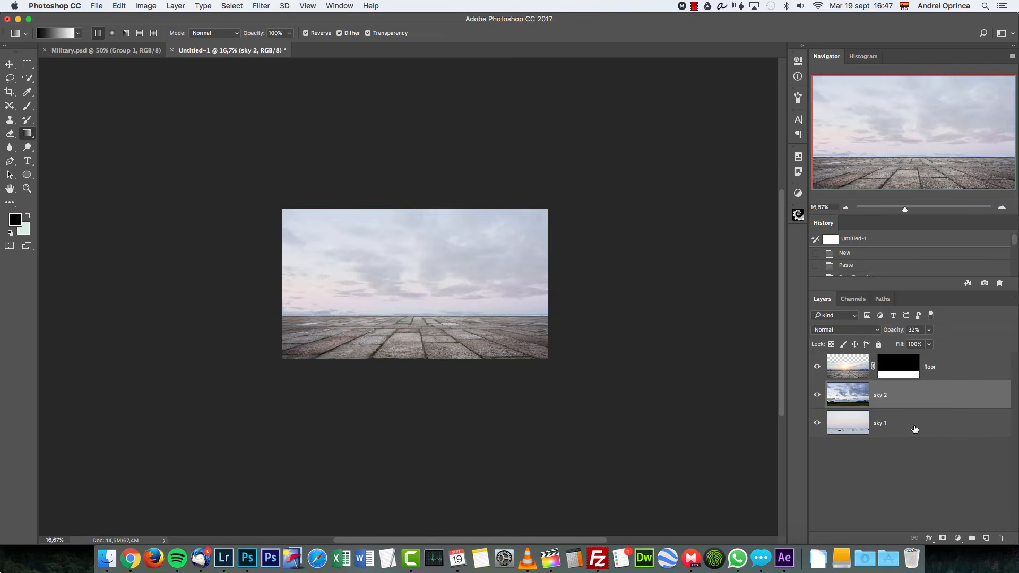
key("super+v")
Scale the teal sky layer down slightly and move it up so its golden clouds sit just above the pavement horizon.
key("super+t")
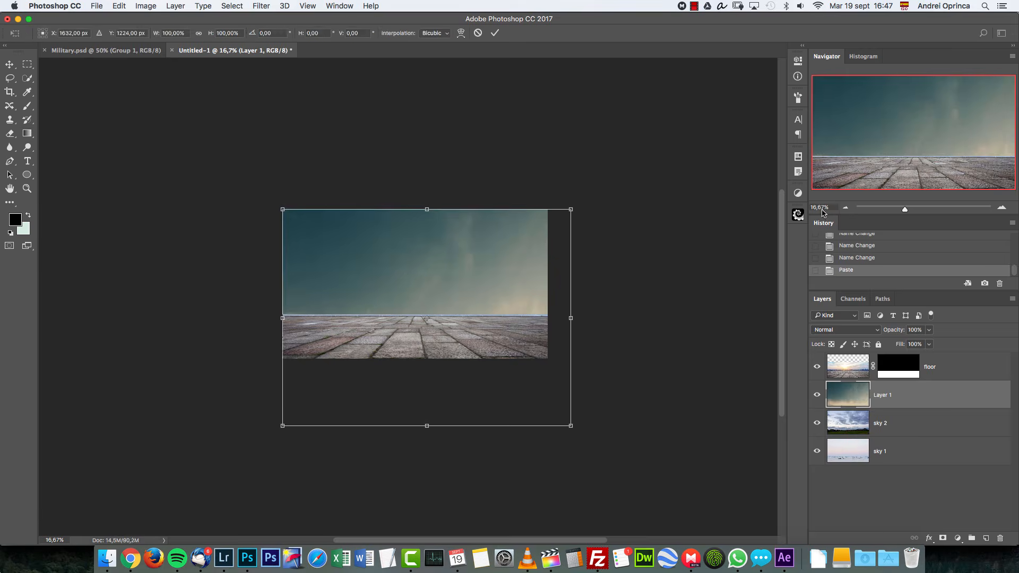
left_click_drag(570, 208, 549, 225)
left_click_drag(475, 297, 454, 266)
key("Return")
key("g")
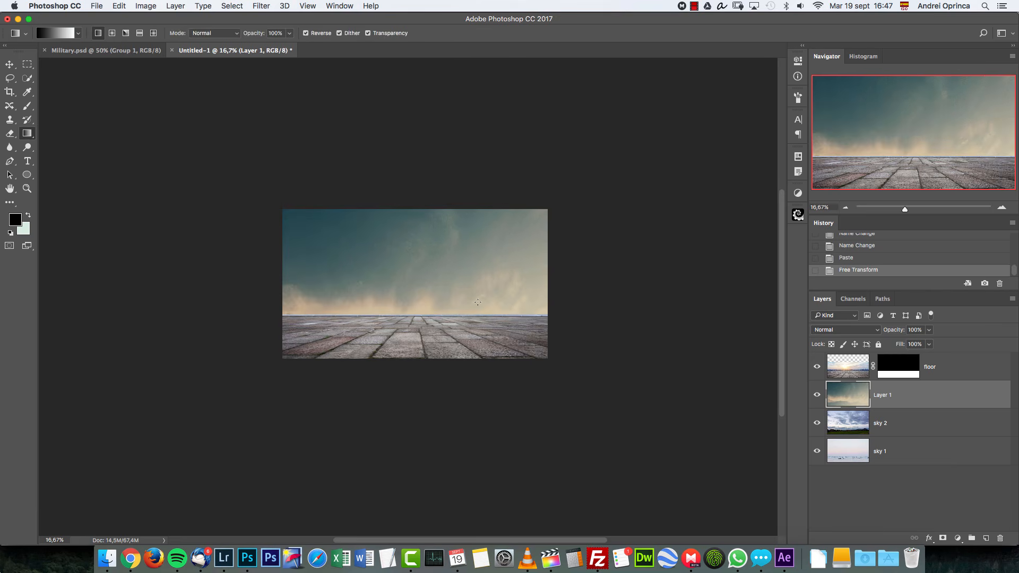
Set the teal sky layer's blend mode to Multiply and its opacity to 30%.
left_click(865, 331)
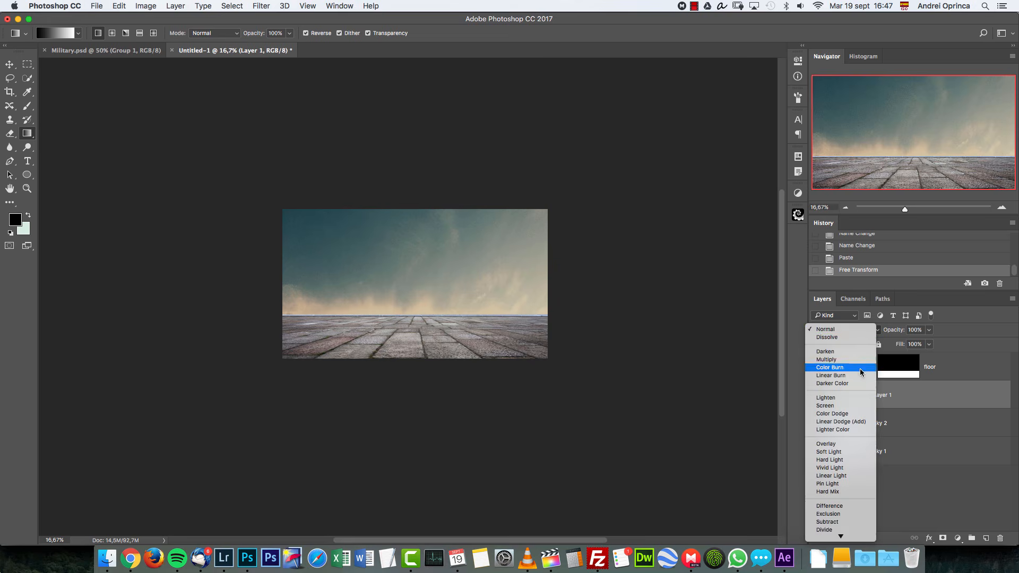
left_click(826, 360)
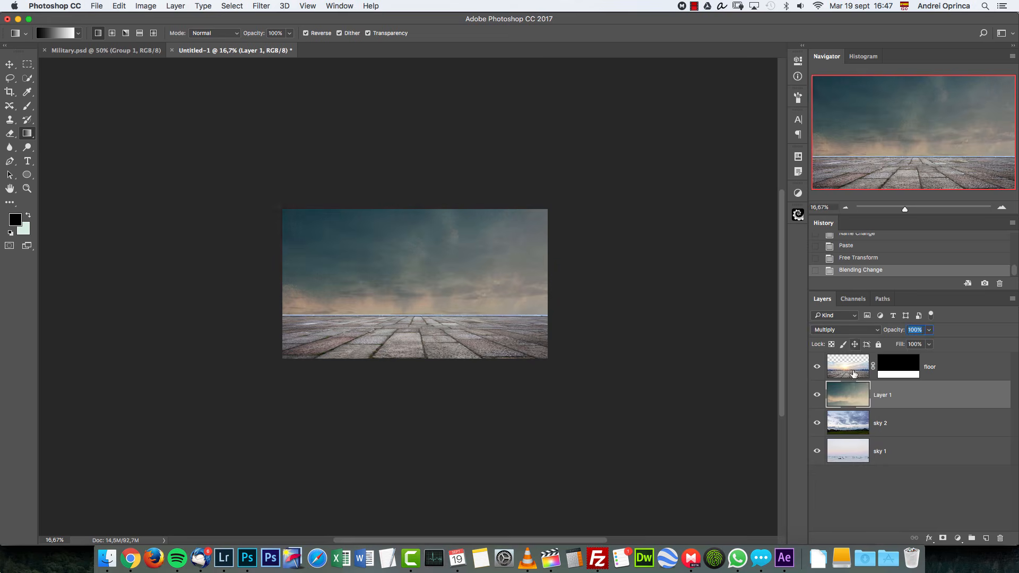
type("26")
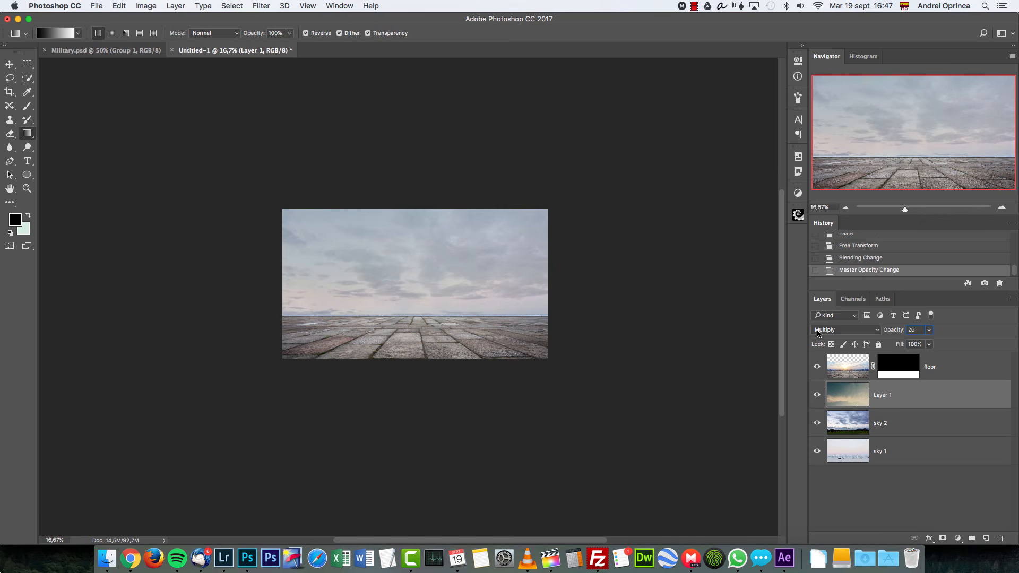
key("BackSpace")
key("BackSpace")
type("30")
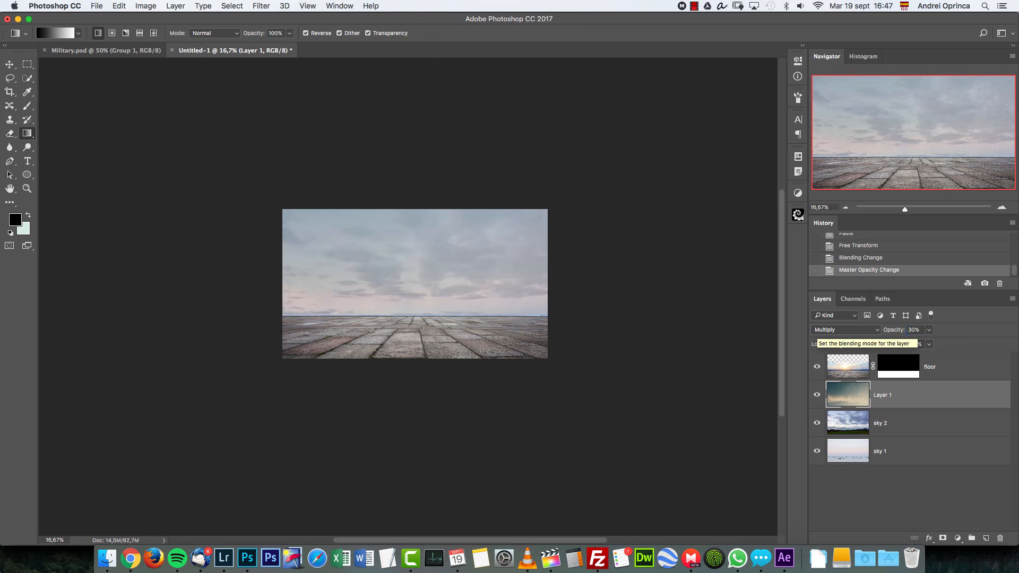
key("Return")
left_click(995, 404)
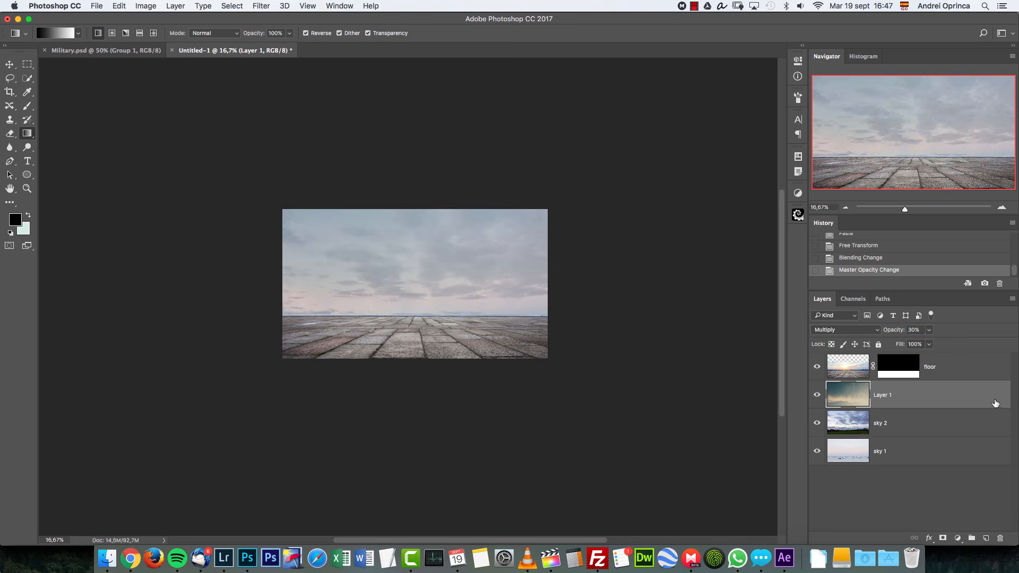
Nudge the teal sky layer slightly upward and compare the sky with that layer hidden and shown.
key("v")
mouse_move(455, 307)
left_mouse_down()
mouse_move(454, 286)
mouse_move(454, 302)
left_mouse_up()
left_click(816, 394)
left_click(817, 395)
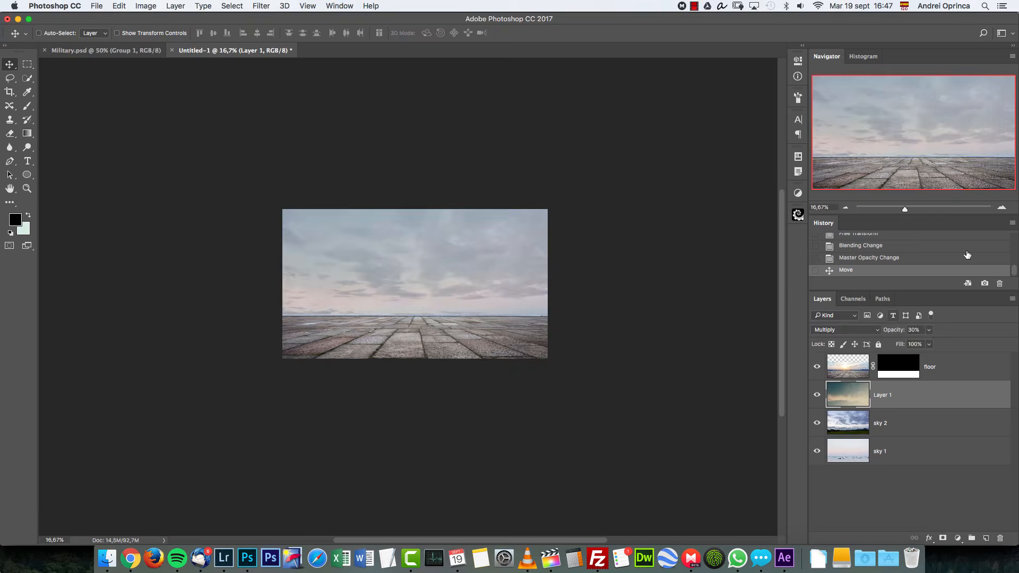
left_click(1001, 208)
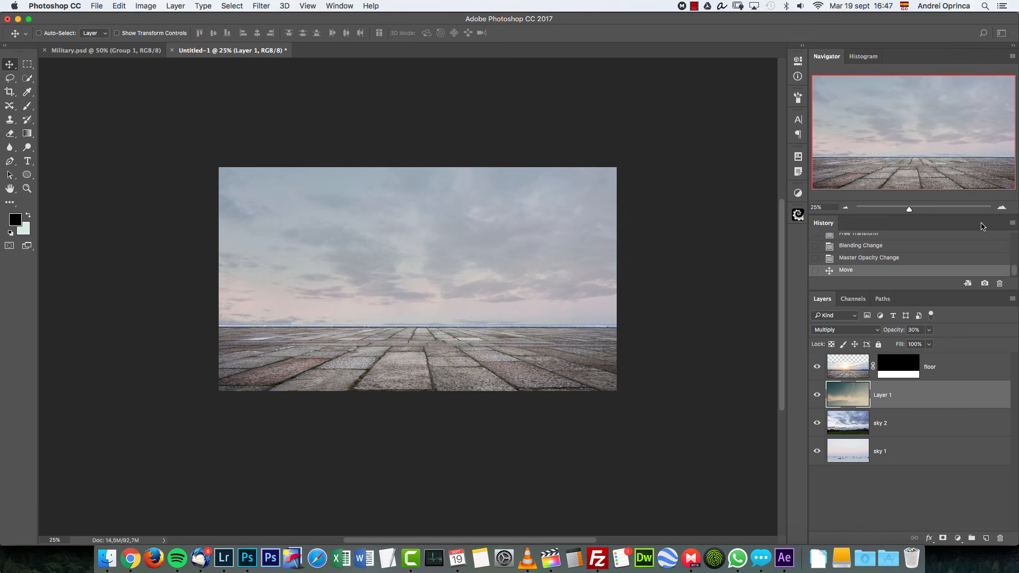
Preview the ruined-village photos in the Stock folder and open Stock-PSD-Box-3092.jpg.
key("super+o")
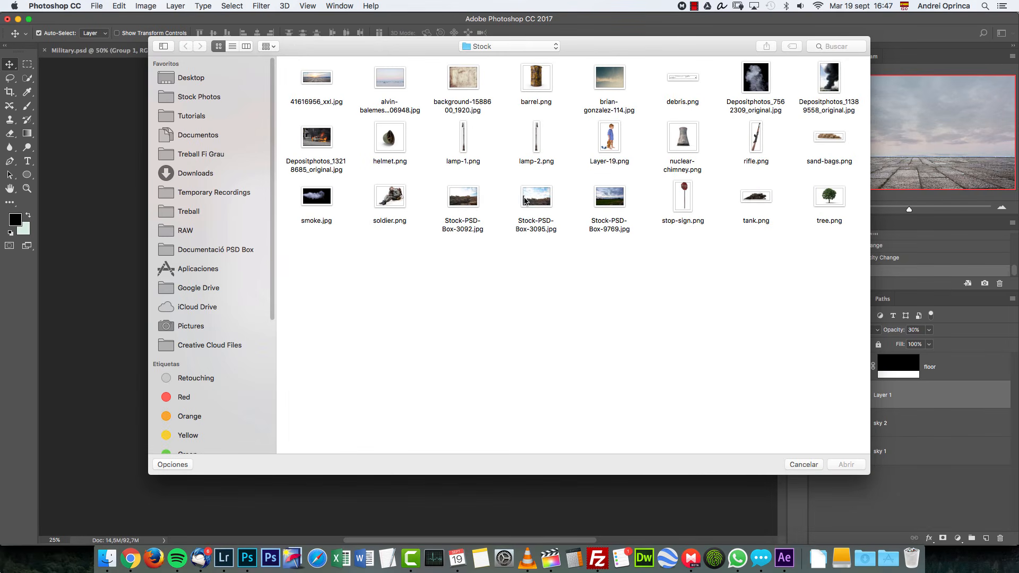
left_click(476, 198)
key("Right")
key("space")
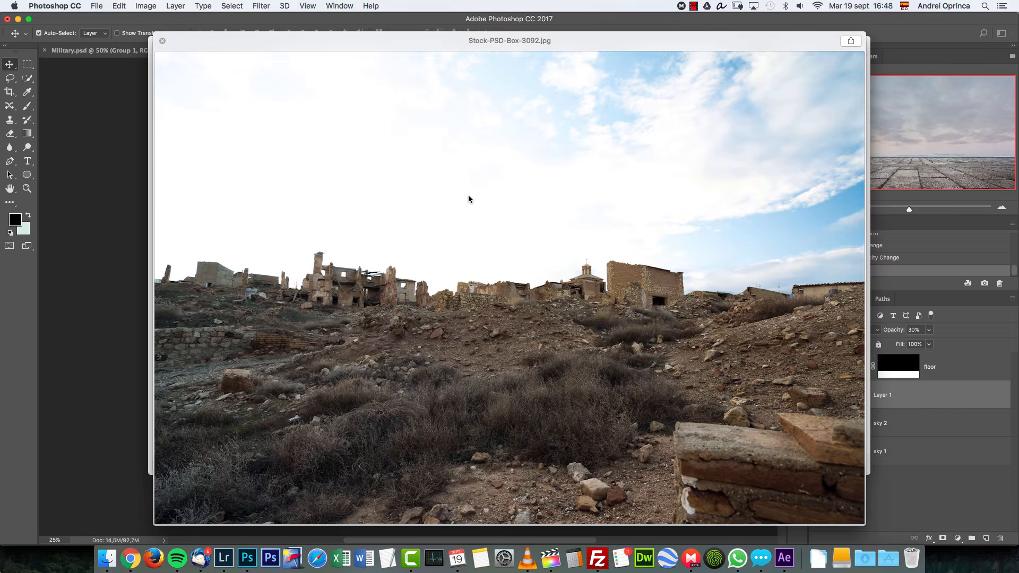
key("Left")
key("Right")
key("Left")
key("space")
left_click(852, 465)
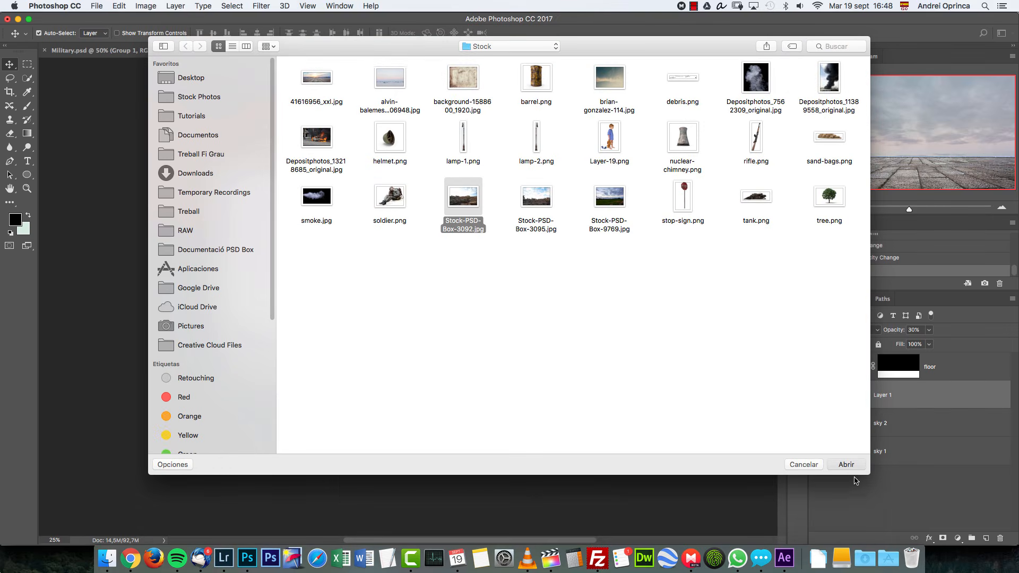
Cut the entire ruins photo, close it without saving, and paste it between the floor and teal sky layers.
key("ctrl+a")
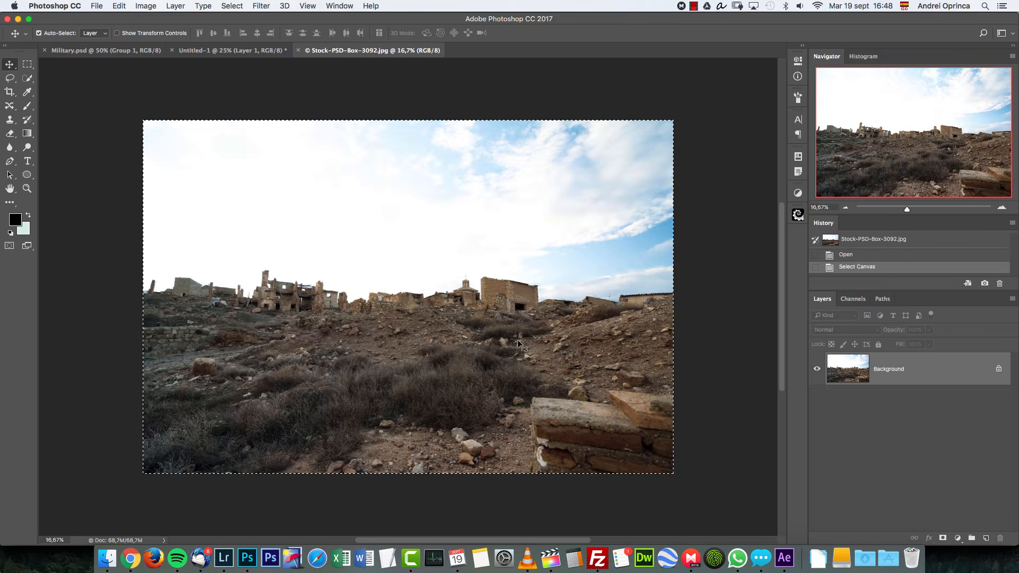
key("ctrl+x")
key("ctrl+w")
left_click(468, 192)
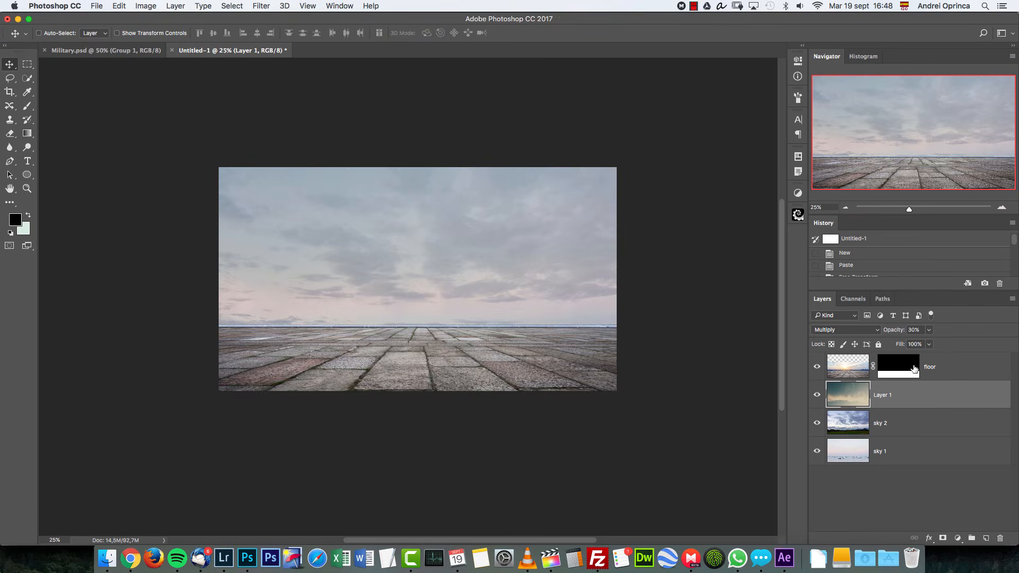
key("ctrl+v")
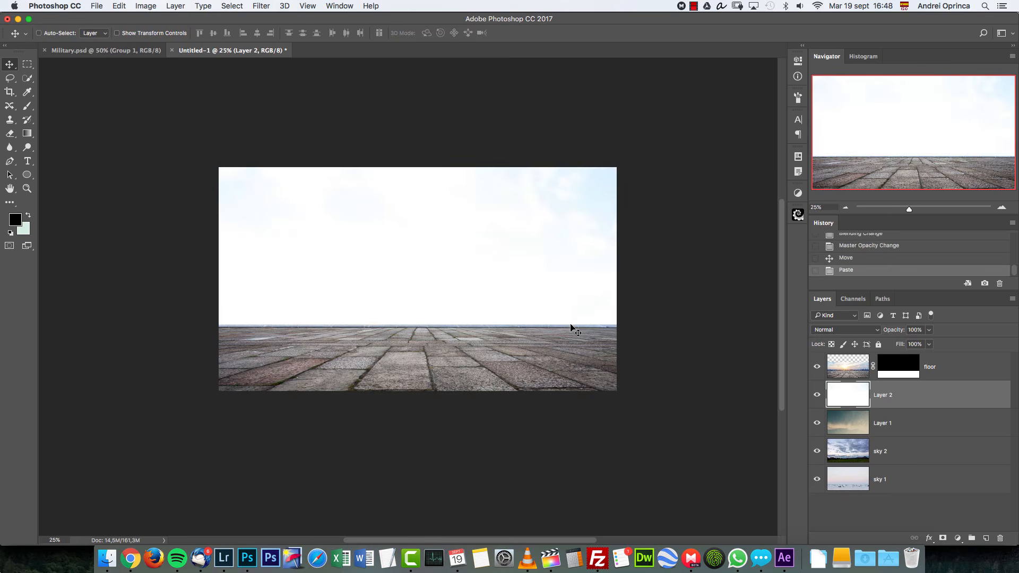
Scale the ruins layer to about 79% and position it so the whole row of ruined buildings stands behind the pavement.
left_click_drag(567, 350, 517, 198)
key("ctrl+t")
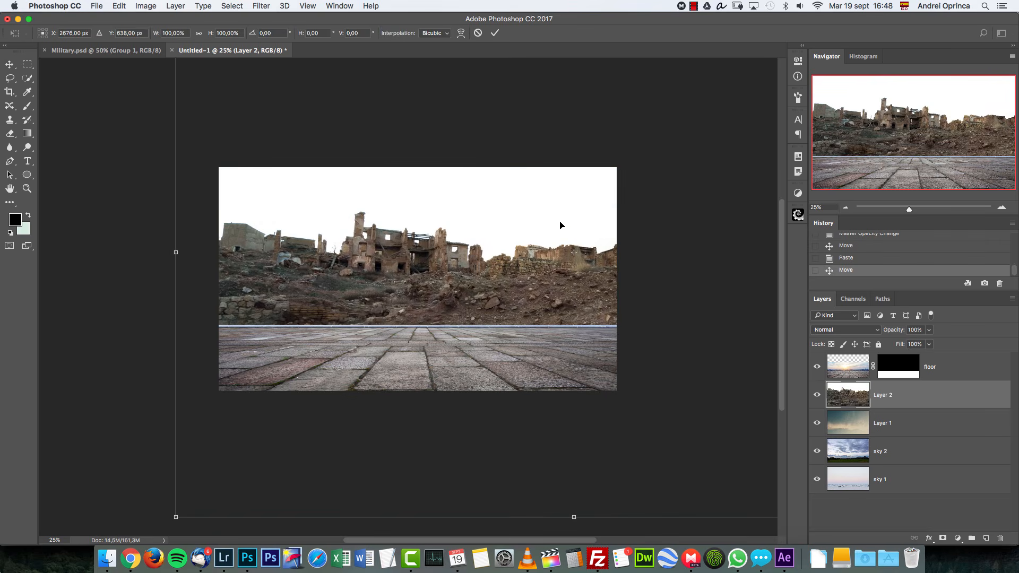
left_click_drag(572, 288, 499, 274)
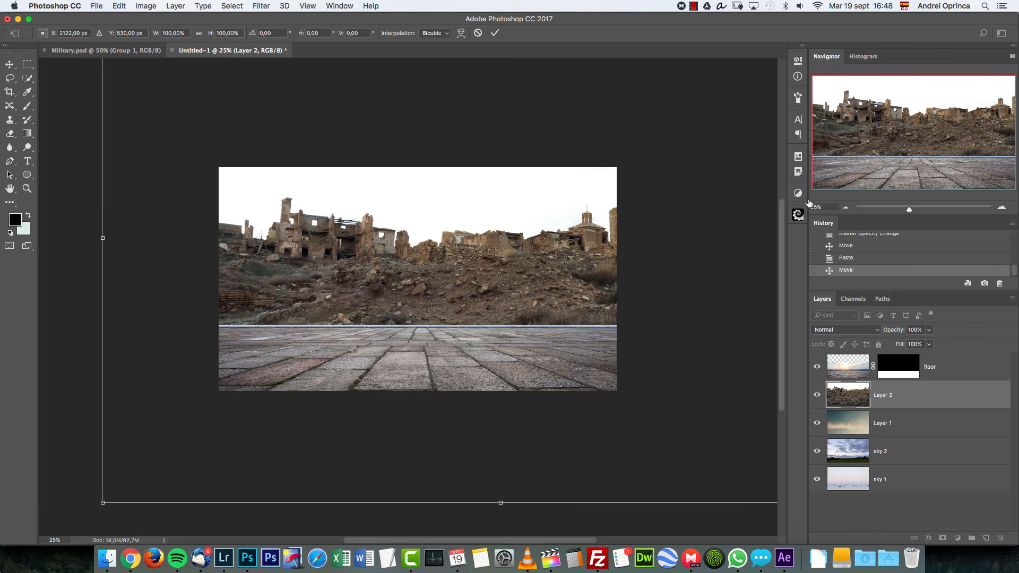
left_click(846, 208)
left_click_drag(653, 132, 552, 199)
left_click_drag(503, 255, 525, 230)
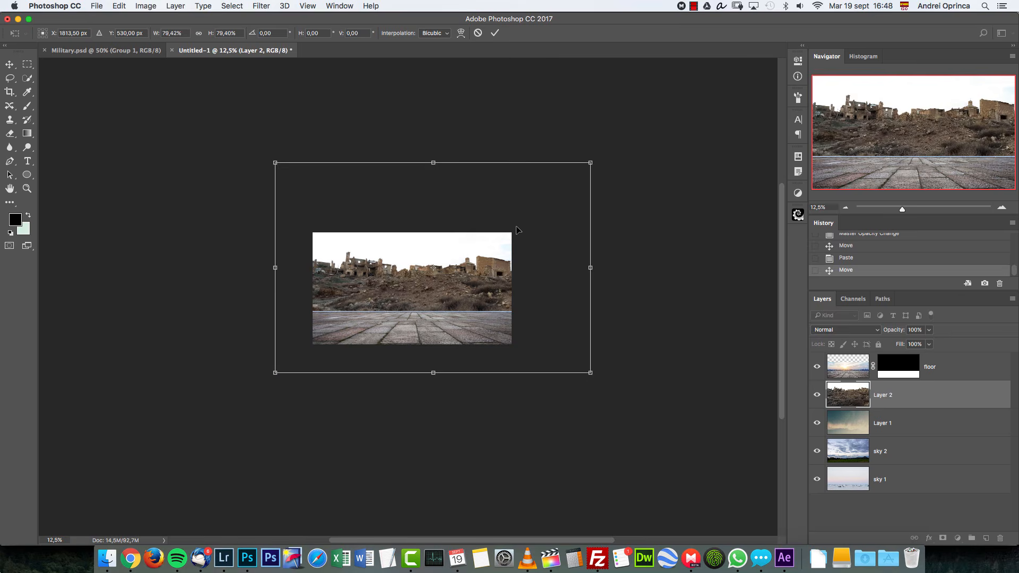
key("Return")
Select the white sky above the ruins with the Magic Wand, adding the pale area above the large building at the far end.
key("super+1")
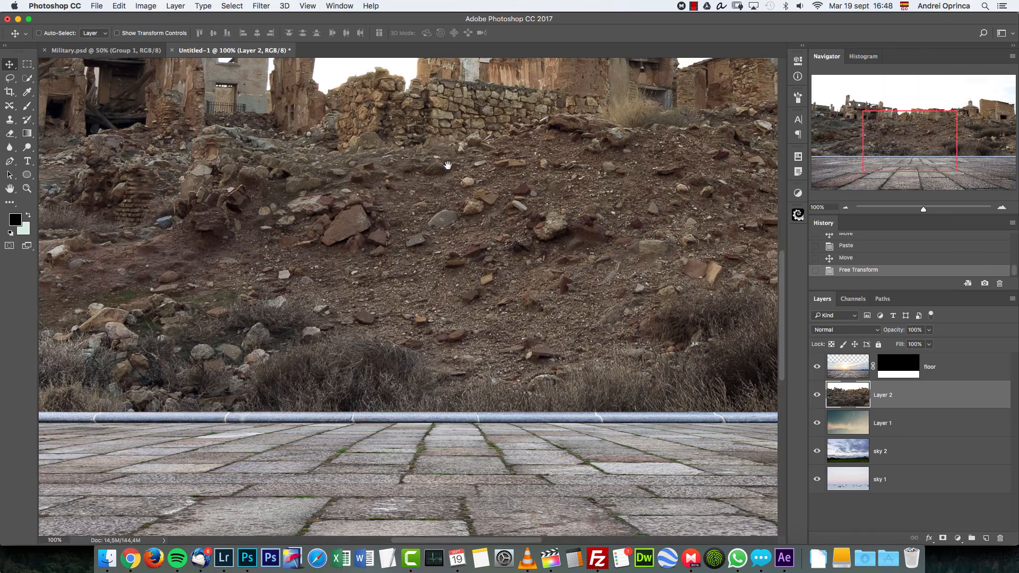
left_click_drag(458, 154, 568, 369)
left_click_drag(525, 261, 743, 345)
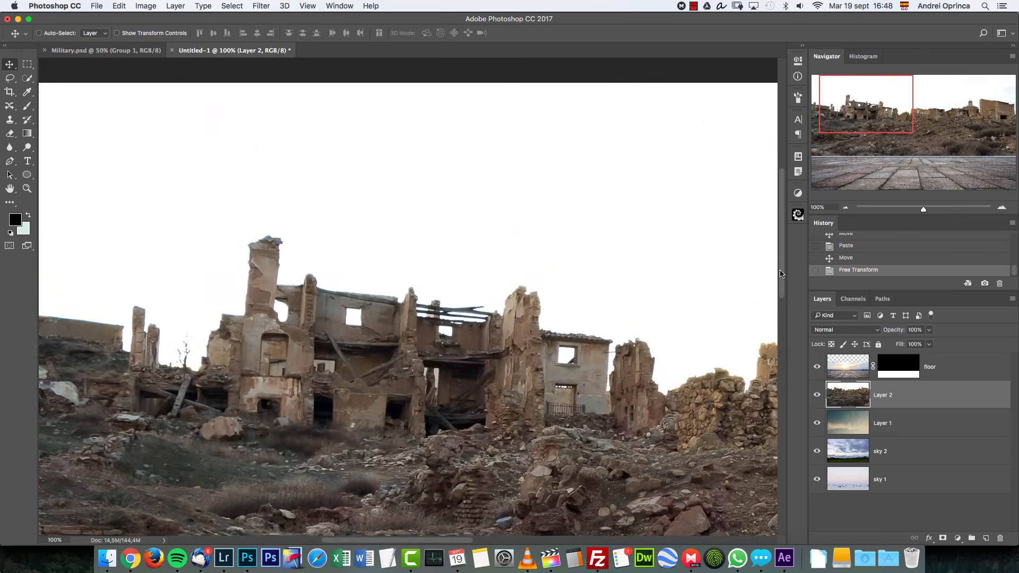
left_click(845, 207)
left_click(845, 207)
left_click(27, 78)
right_click(31, 81)
left_click(72, 87)
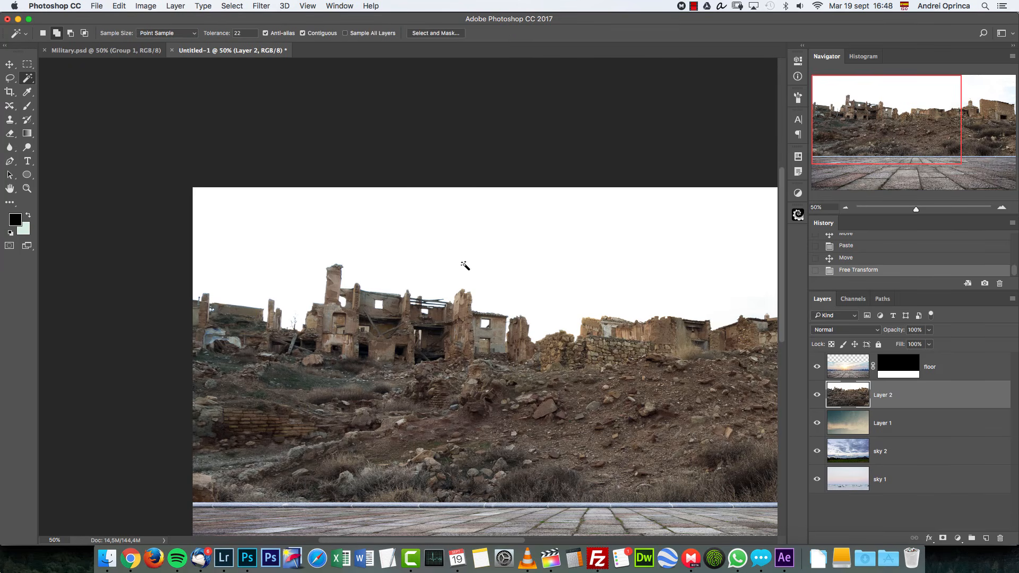
left_click(553, 254)
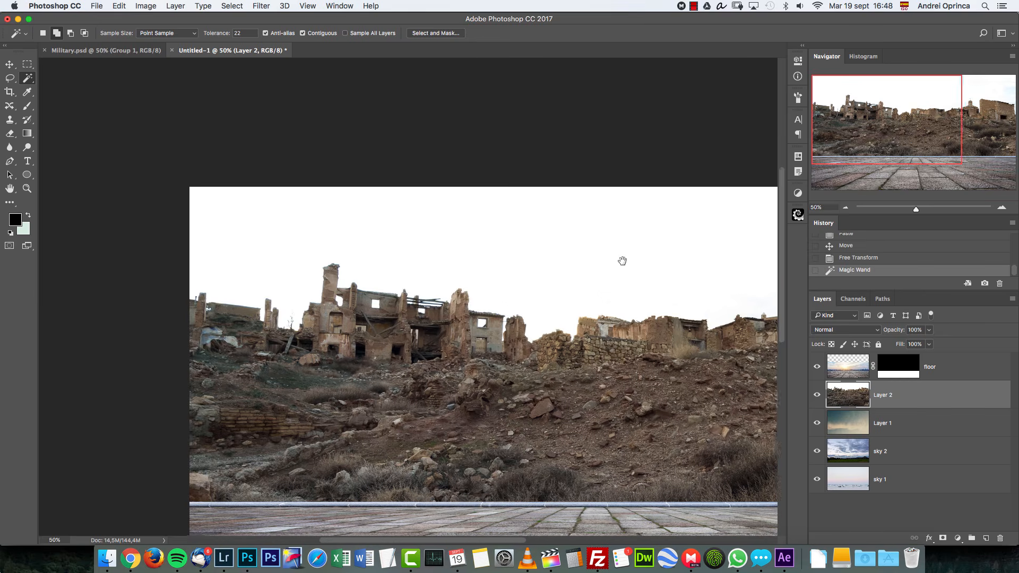
left_click_drag(676, 268, 480, 255)
left_click(754, 242)
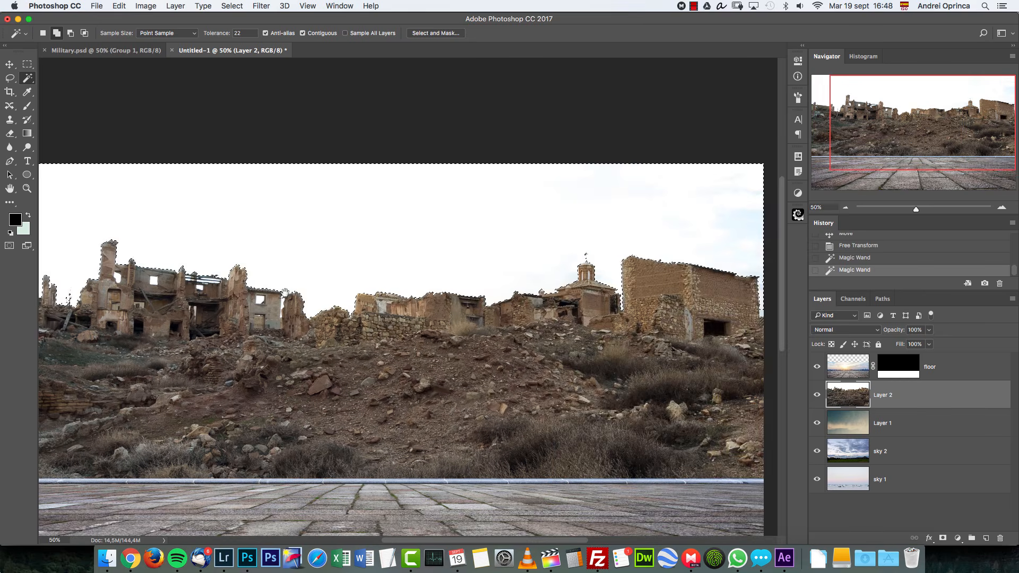
Add the white sky showing through the window openings of the tall ruined building to the Magic Wand selection.
left_click_drag(168, 282, 436, 269)
key("super+plus")
key("super+plus")
left_click(432, 243)
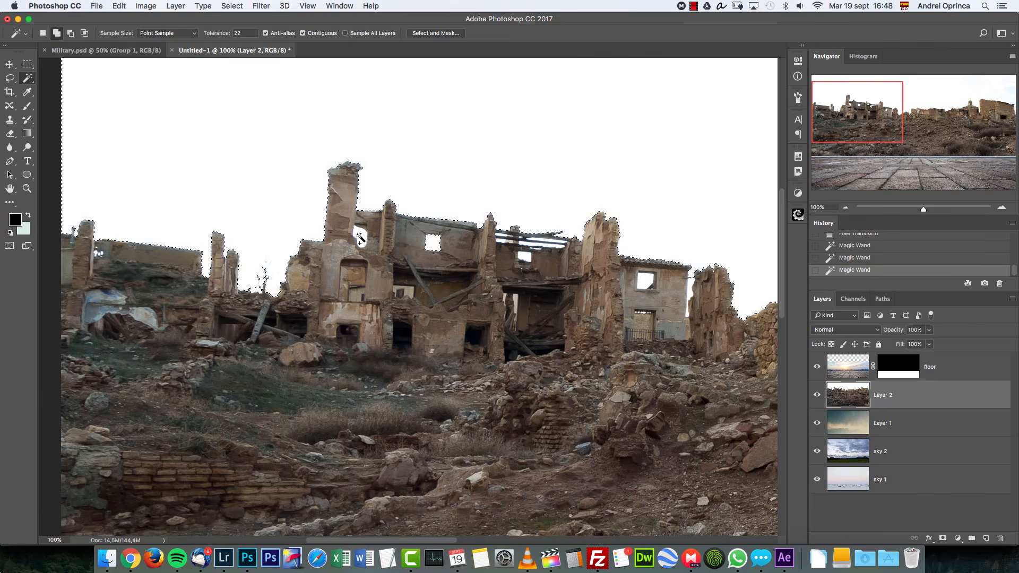
left_click(641, 280)
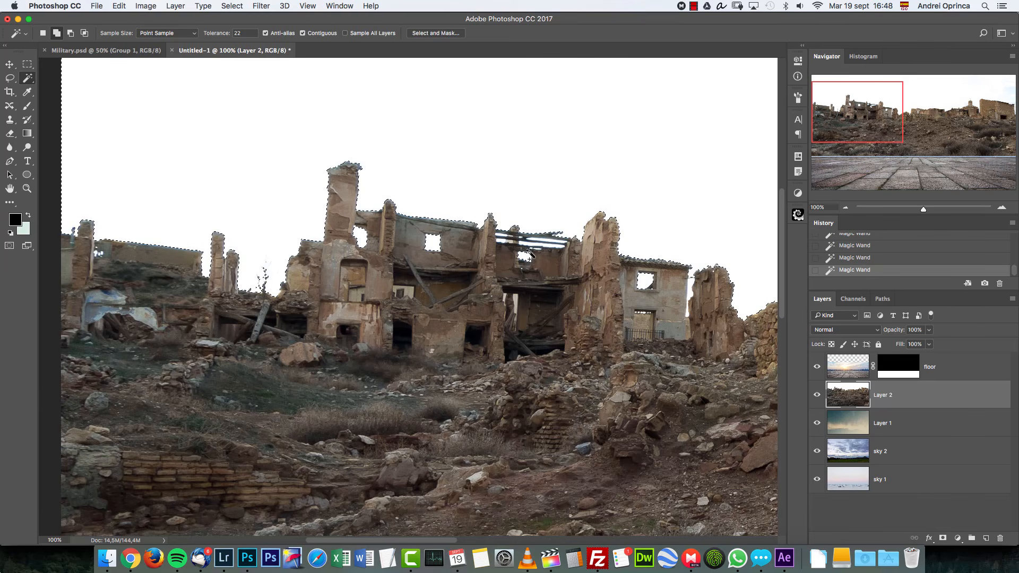
scroll(605, 258, "right", 5)
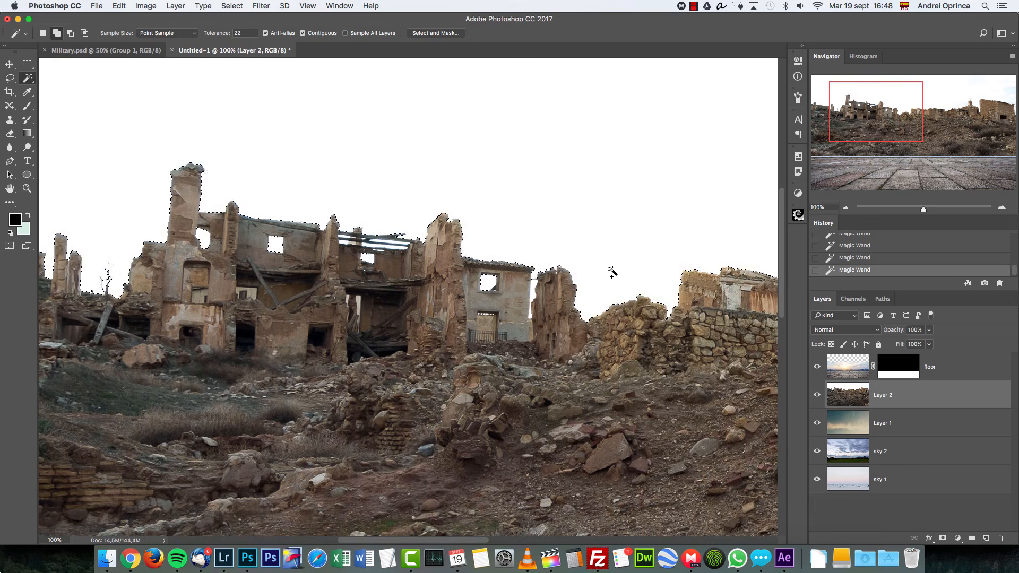
Show only the ruins layer and turn off Contiguous for the Magic Wand, extending the selection into the sky gaps between the roof beams.
left_click(815, 394, "alt")
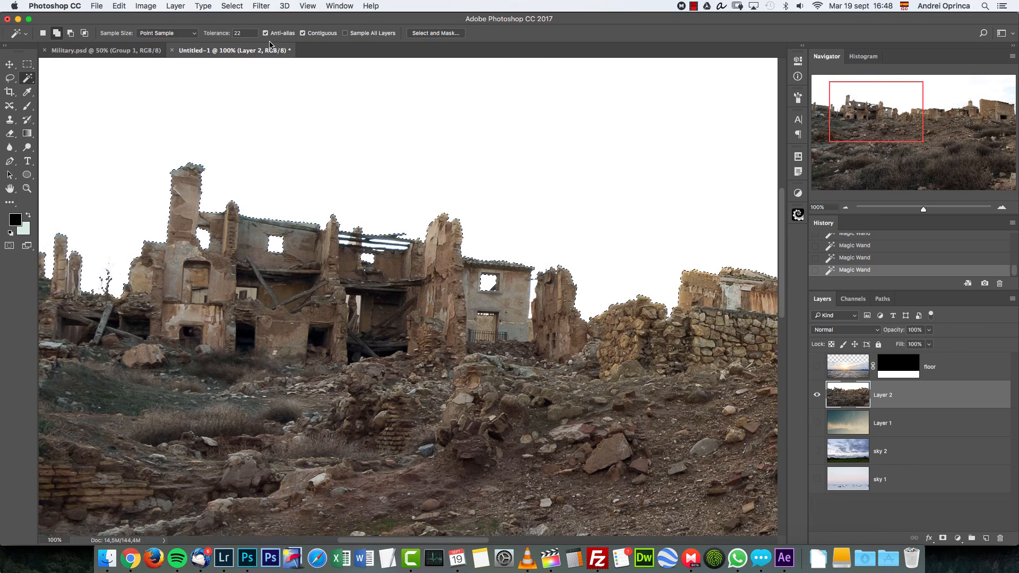
left_click(302, 33)
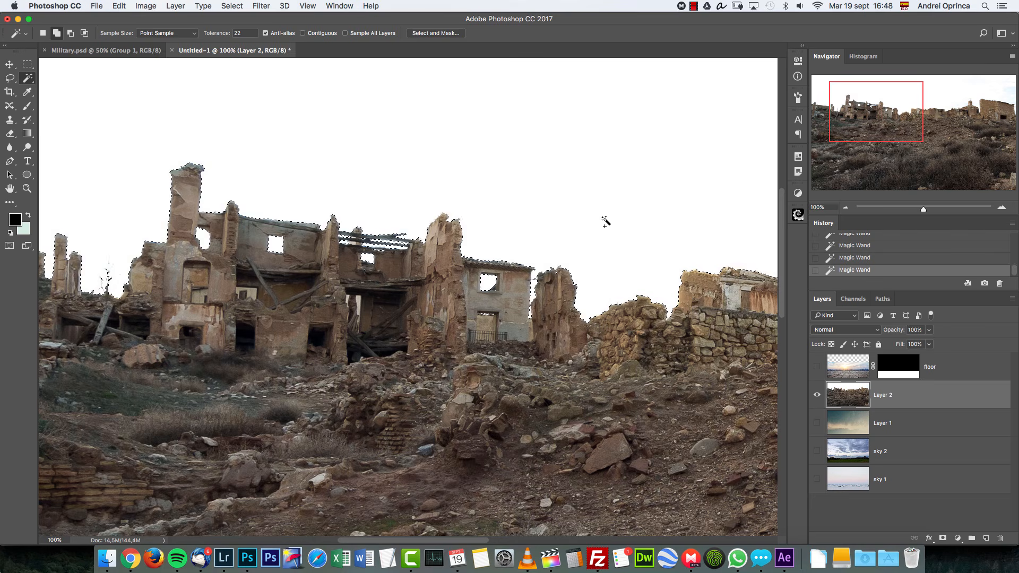
left_click_drag(598, 239, 480, 256)
scroll(480, 257, "right", 20)
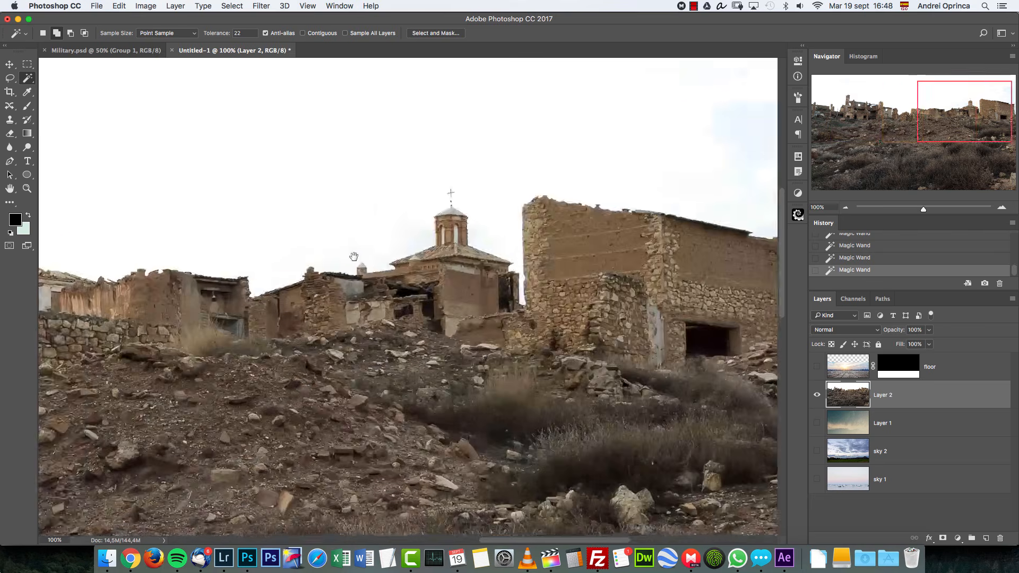
scroll(683, 261, "left", 20)
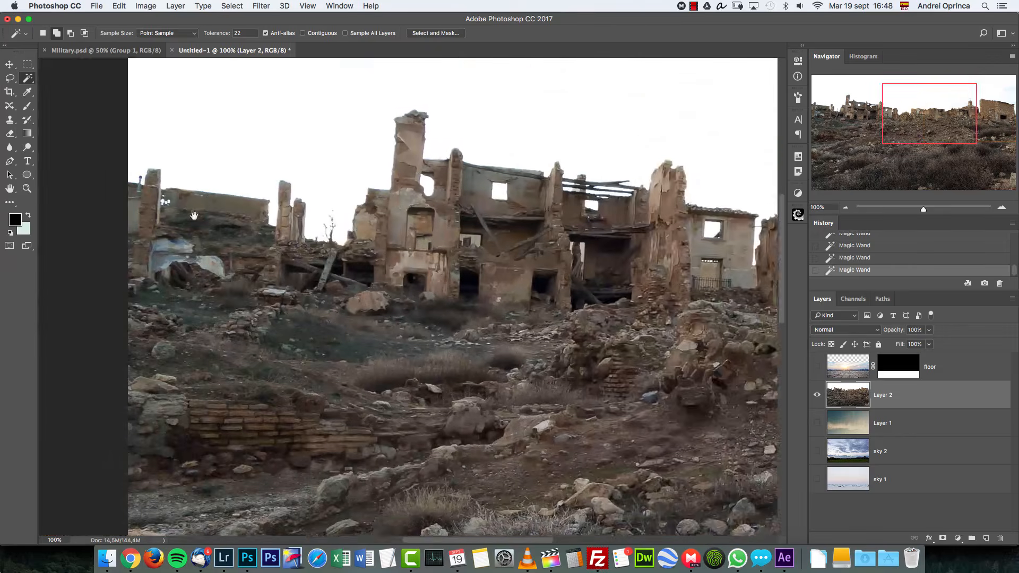
scroll(378, 323, "up", 2)
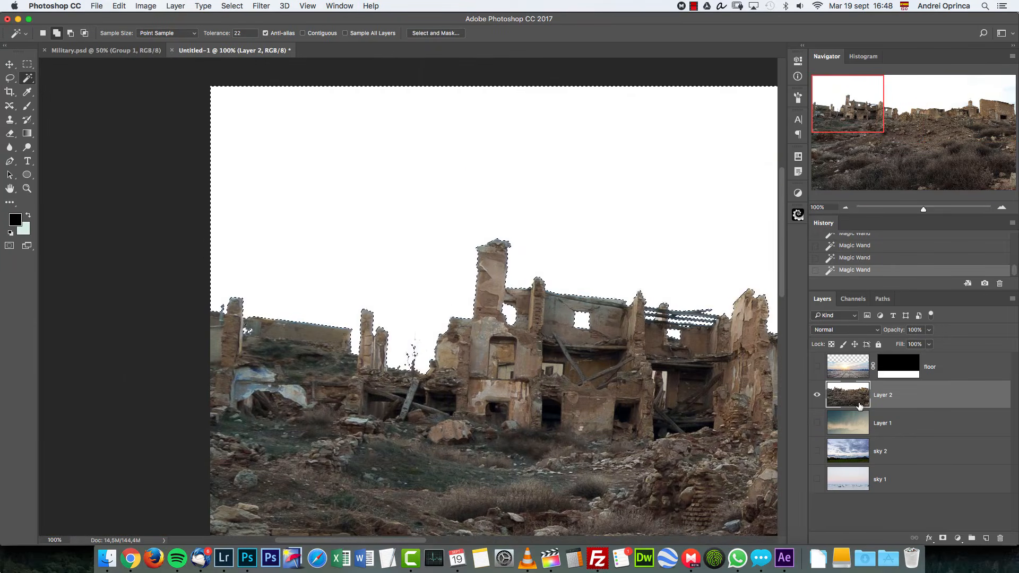
Mask the ruins layer from the sky selection, invert the mask to keep the buildings, and show all layers again.
left_click(943, 538)
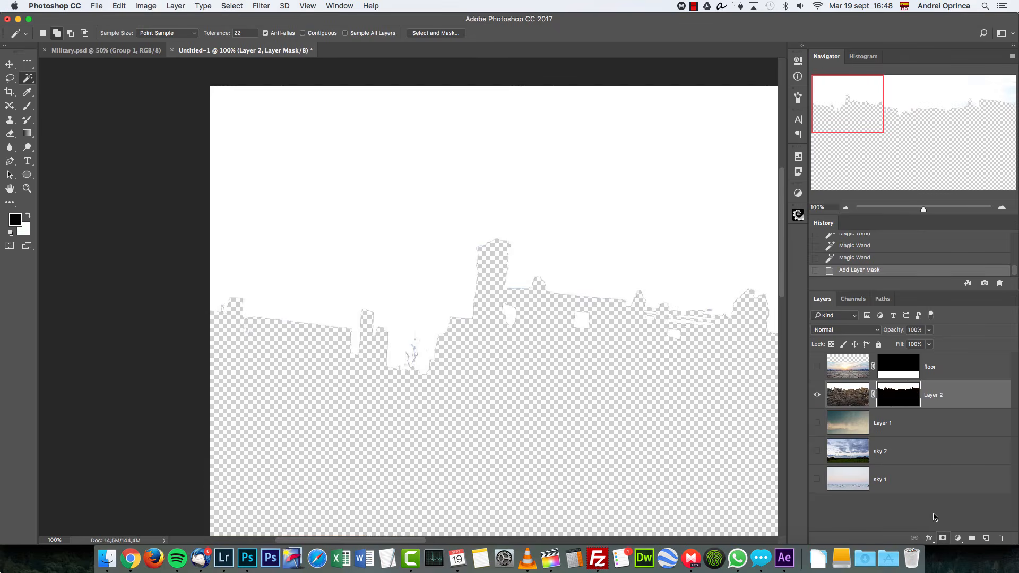
key("super+i")
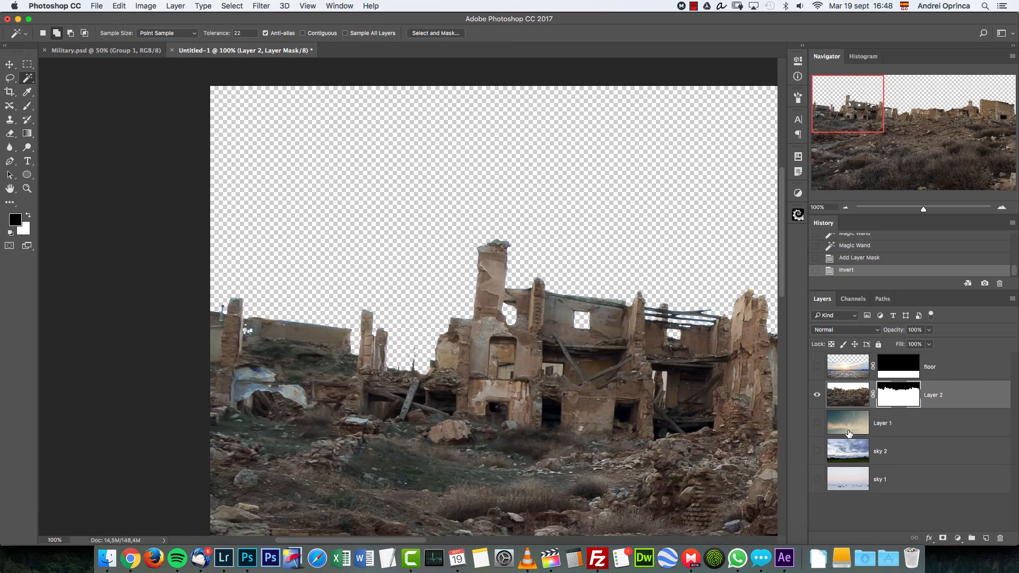
left_click(818, 395, "alt")
left_click_drag(853, 106, 915, 117)
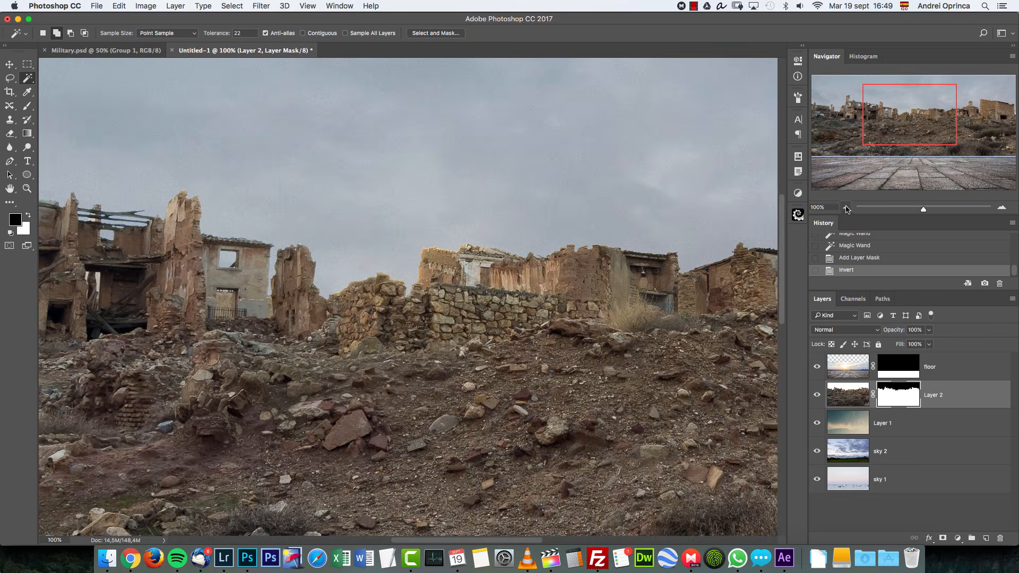
left_click(846, 208)
left_click(846, 209)
left_click(846, 208)
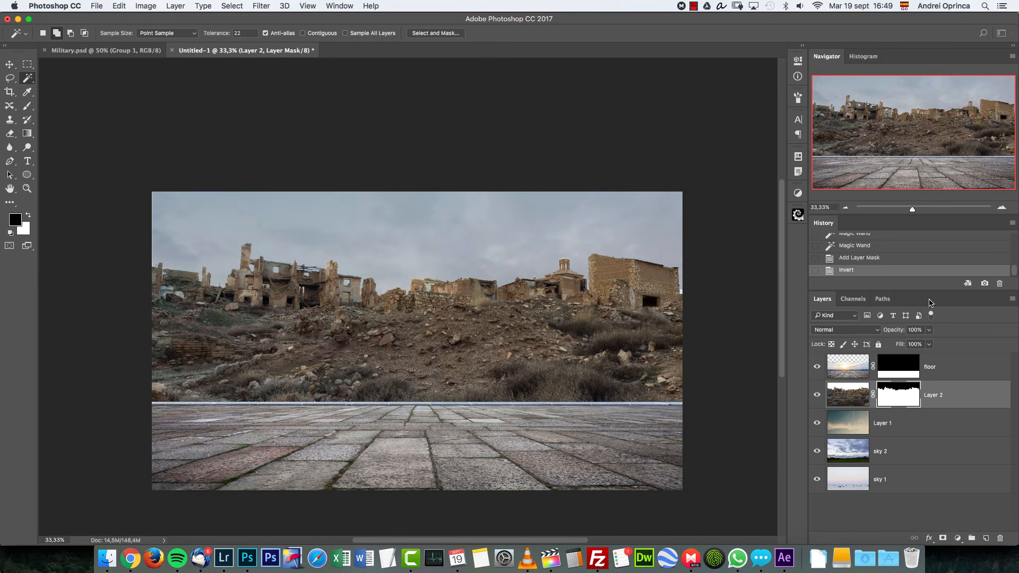
key("v")
key("shift+Right")
key("shift+Right")
key("super+z")
Select the leftover bright sky beside the large stone building with the Magic Wand, fill it black on the ruins mask and deselect.
key("super+1")
left_click(1012, 118)
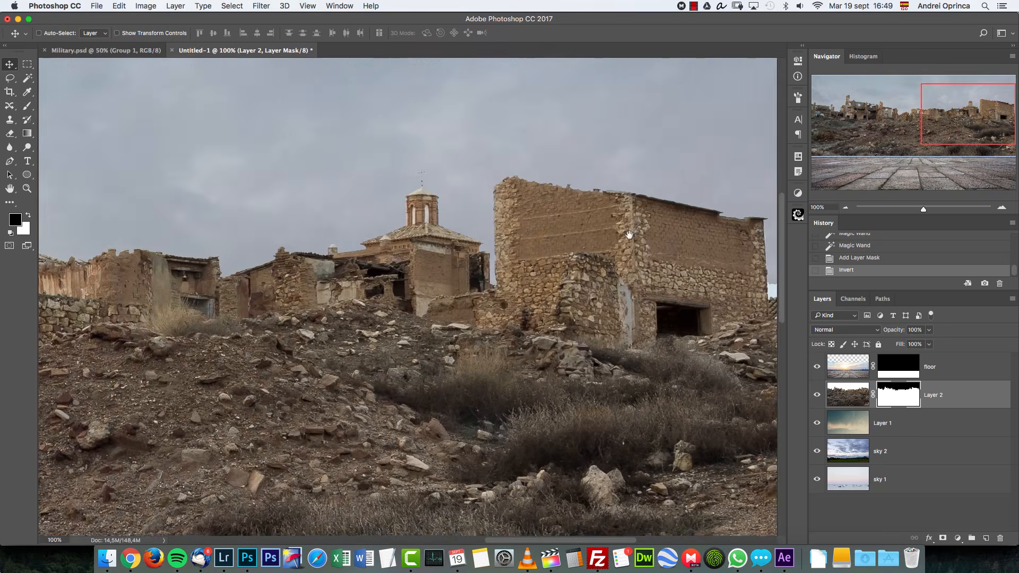
scroll(663, 234, "right", 5)
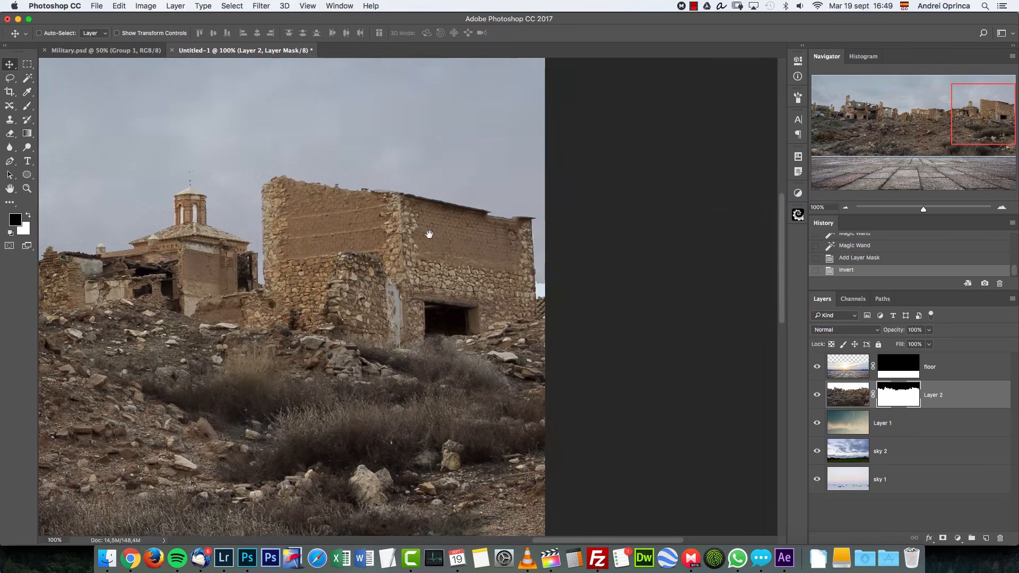
left_click(28, 81)
left_click(541, 292)
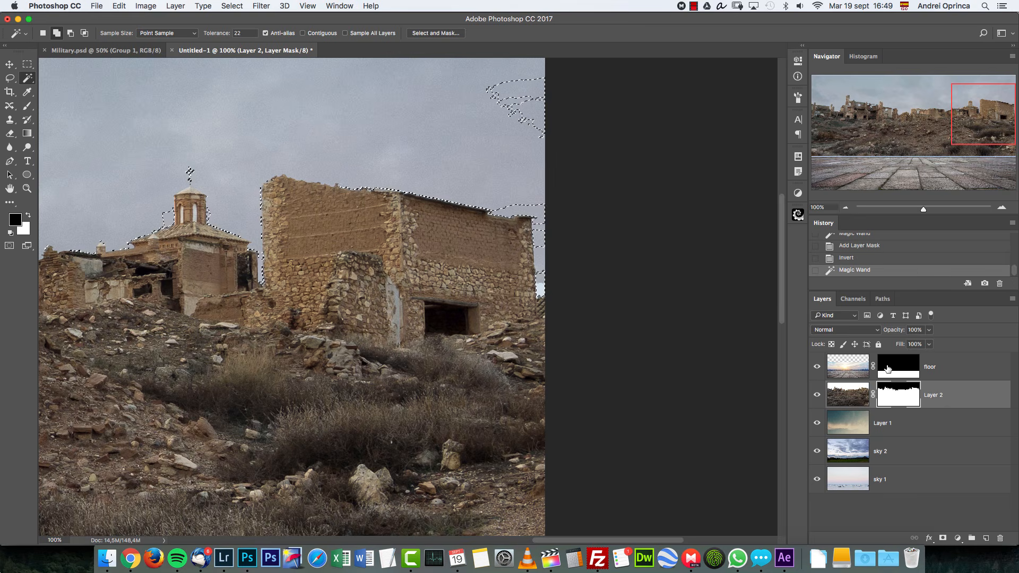
key("alt+BackSpace")
key("super+d")
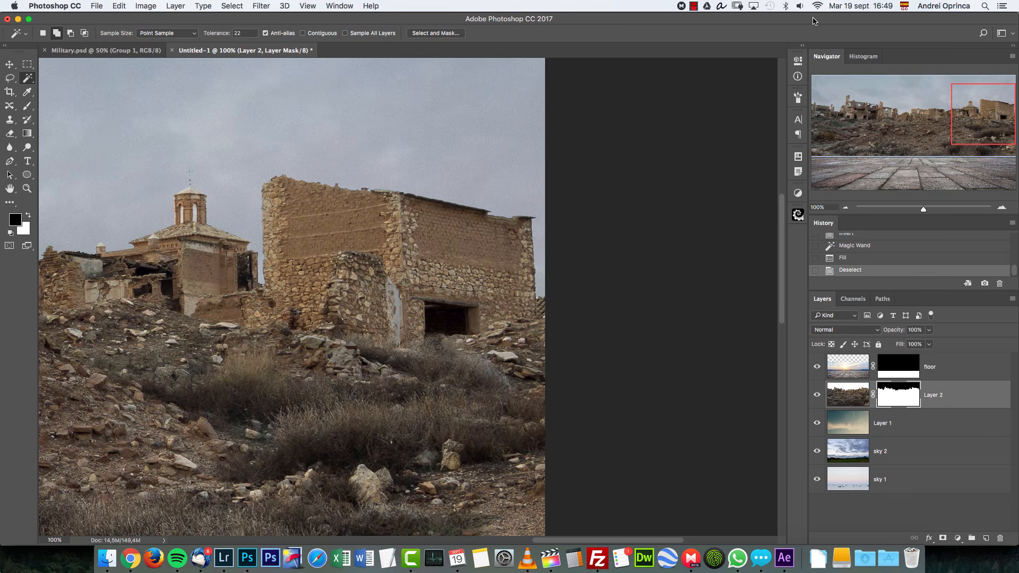
Open the PixelSquid library and browse its list of object collections, staying on ANIMALS.
left_click(846, 209)
left_click(846, 208)
left_click(846, 209)
left_click(846, 209)
left_click_drag(366, 288, 499, 276)
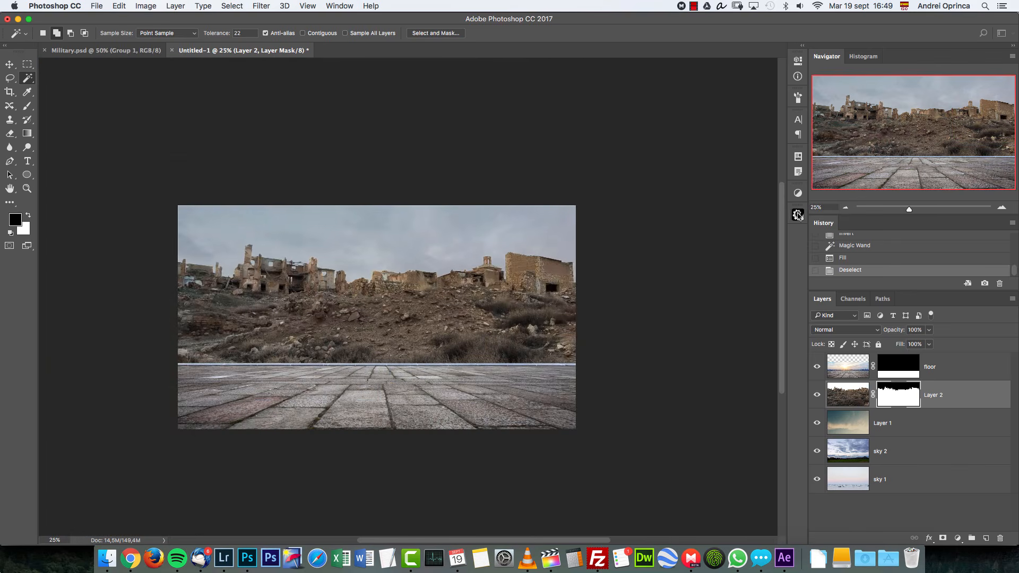
left_click(798, 215)
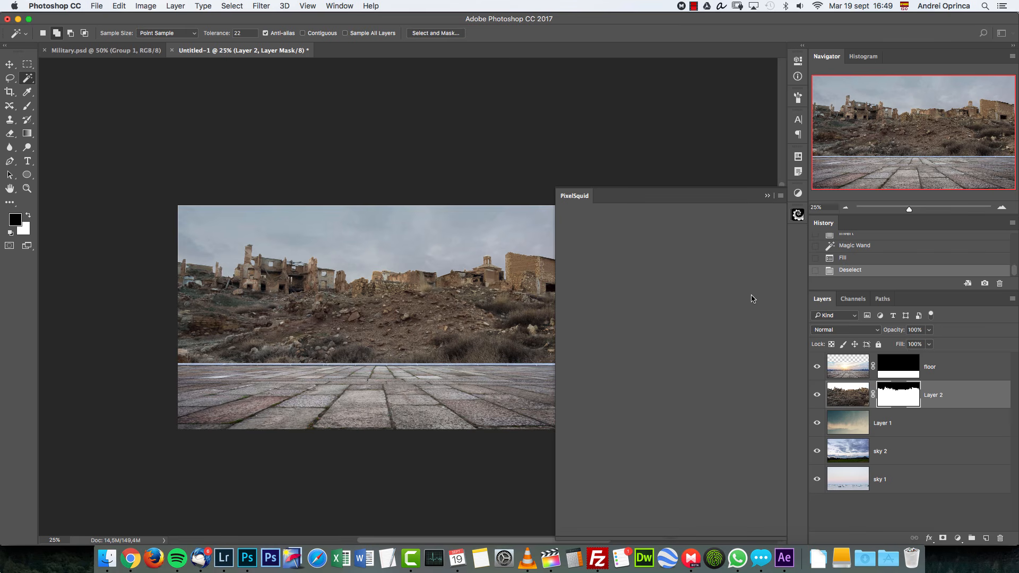
left_click(767, 196)
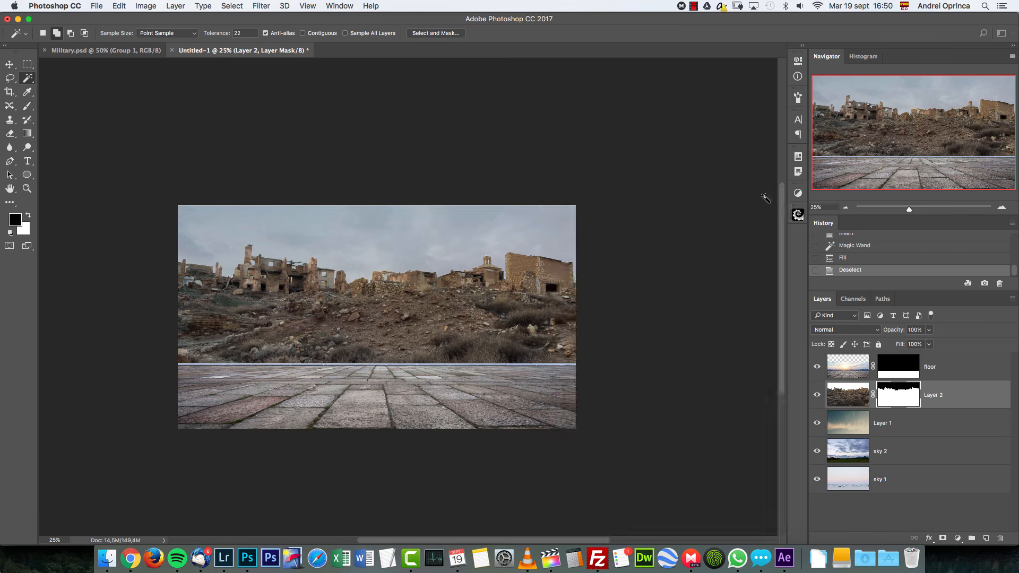
left_click(798, 214)
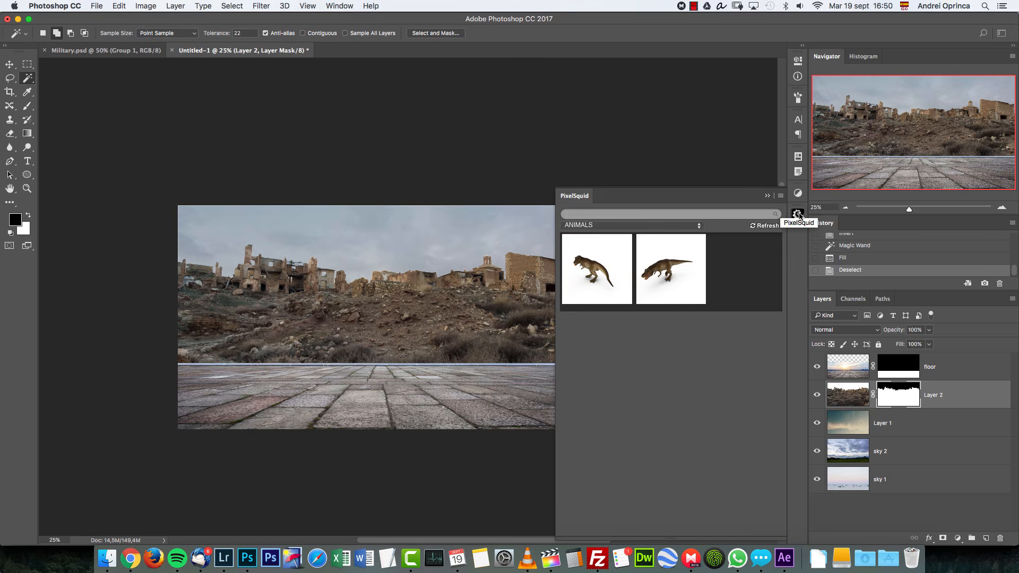
left_click(640, 225)
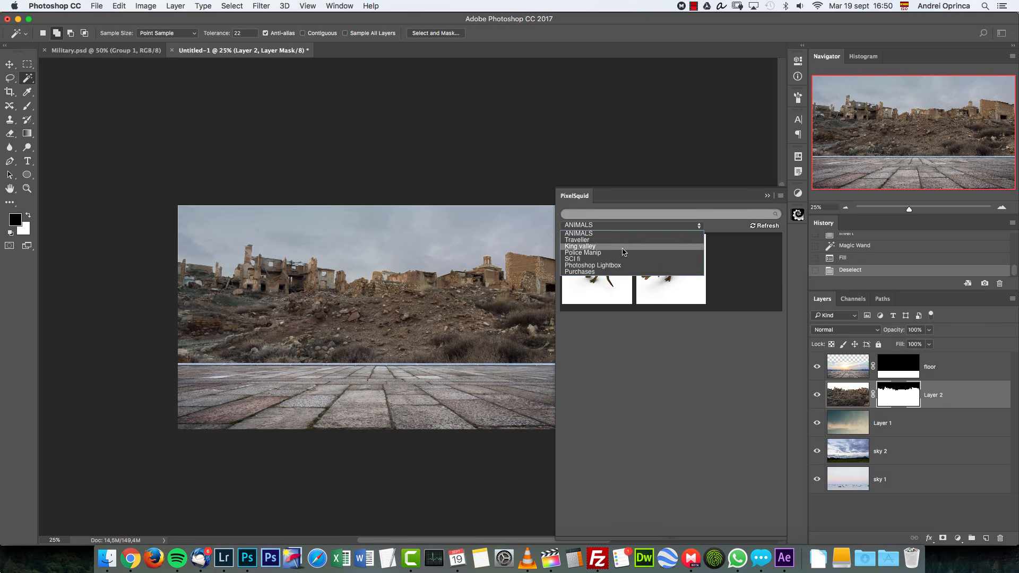
left_click(749, 258)
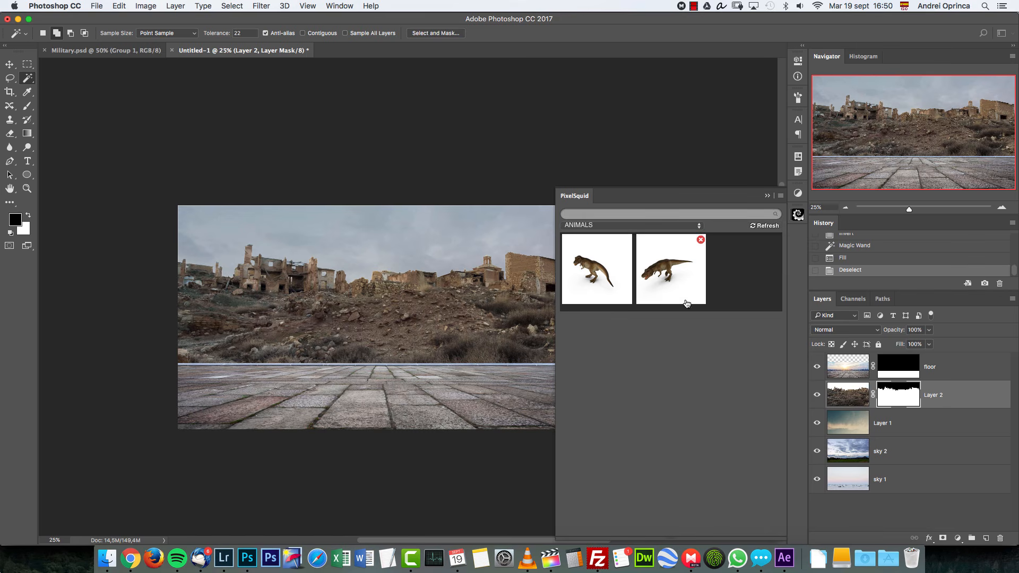
Place the second Tyrannosaurus Rex from the ANIMALS collection as a smart object and spin it to face the opposite way.
left_click(658, 275)
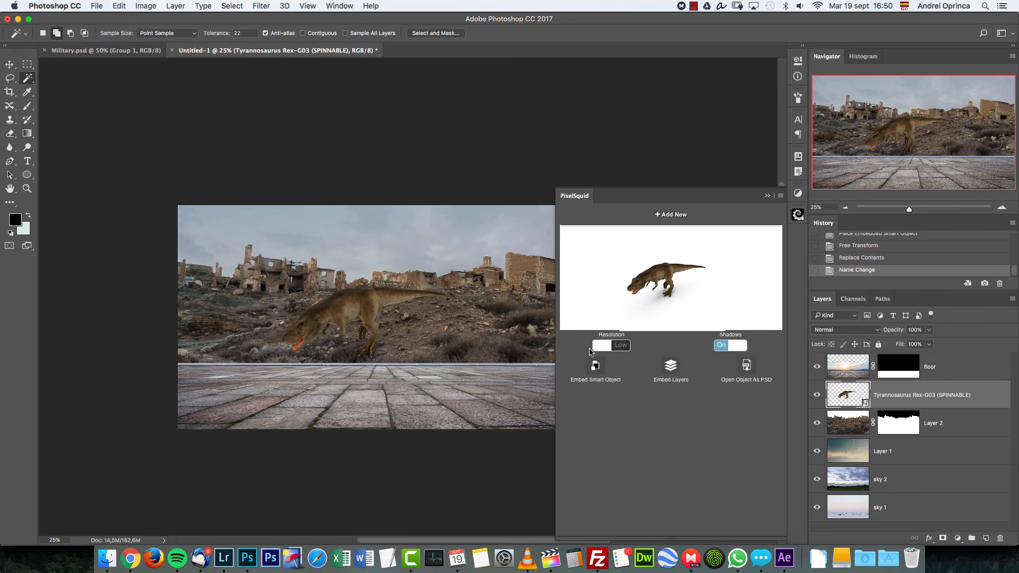
left_click(1001, 209)
left_click_drag(684, 288, 715, 277)
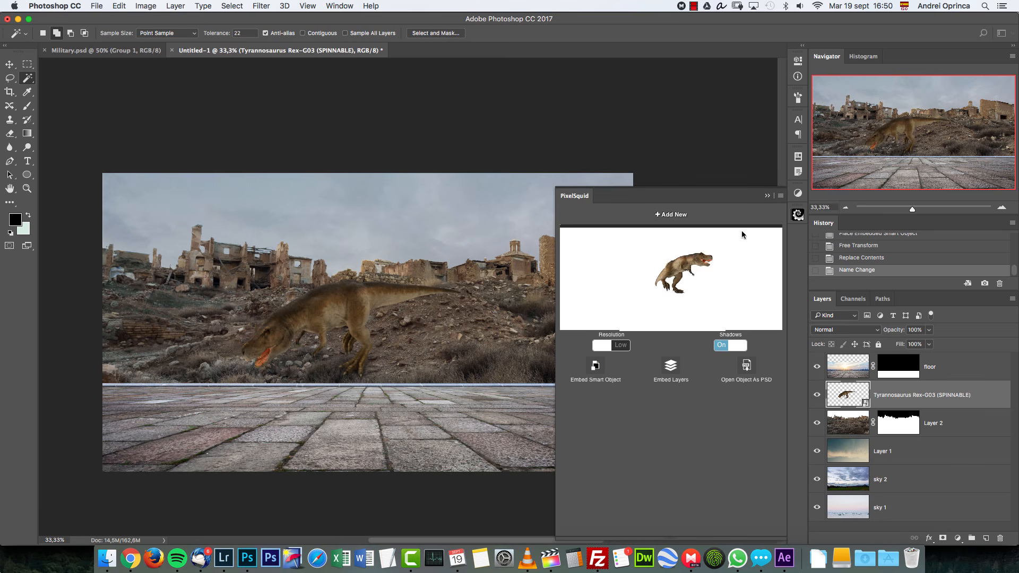
left_click(767, 196)
Bring the dinosaur layer above the floor layer and position the dinosaur standing on the pavement.
key("v")
left_click_drag(464, 282, 453, 305)
left_click_drag(848, 395, 829, 367)
left_click_drag(446, 325, 462, 351)
Spin the dinosaur to another viewing angle in PixelSquid, then delete its layer from the composite.
left_click(798, 214)
left_click_drag(651, 315, 677, 285)
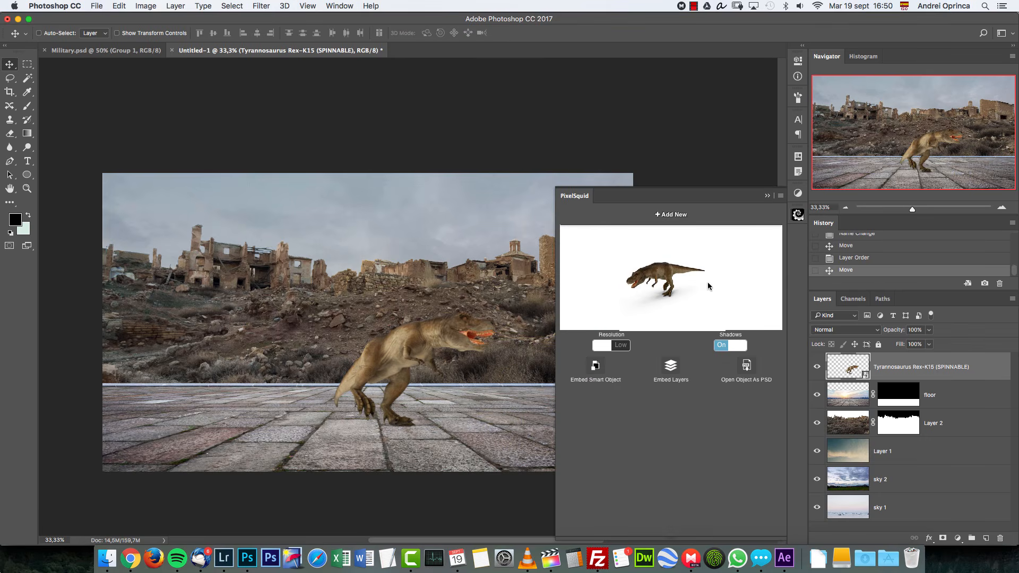
left_click(768, 196)
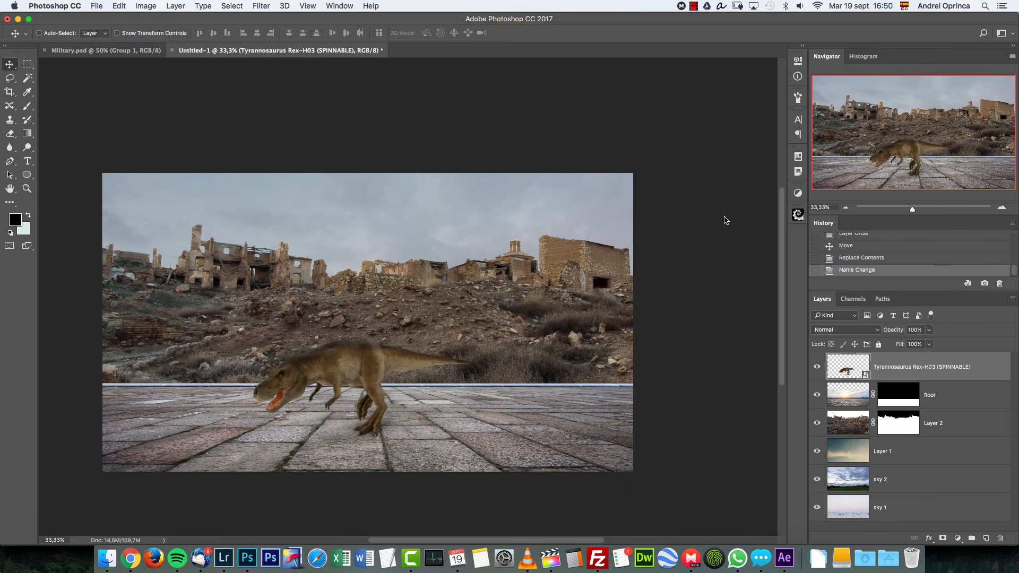
left_click_drag(987, 368, 1000, 538)
Open sand-bags.png from the Stock folder, cut the whole image and close the file without saving.
key("super+o")
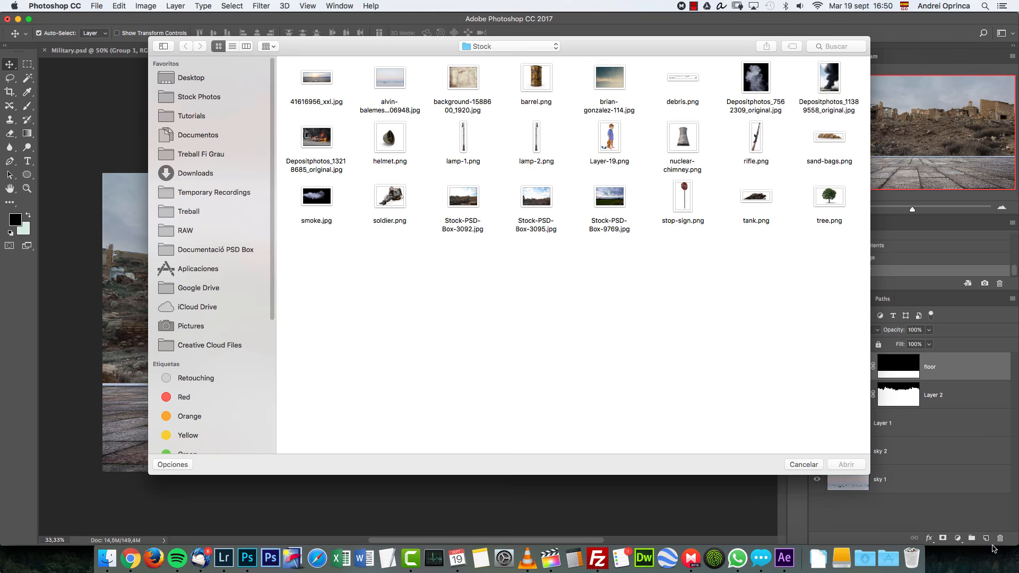
left_click(839, 141)
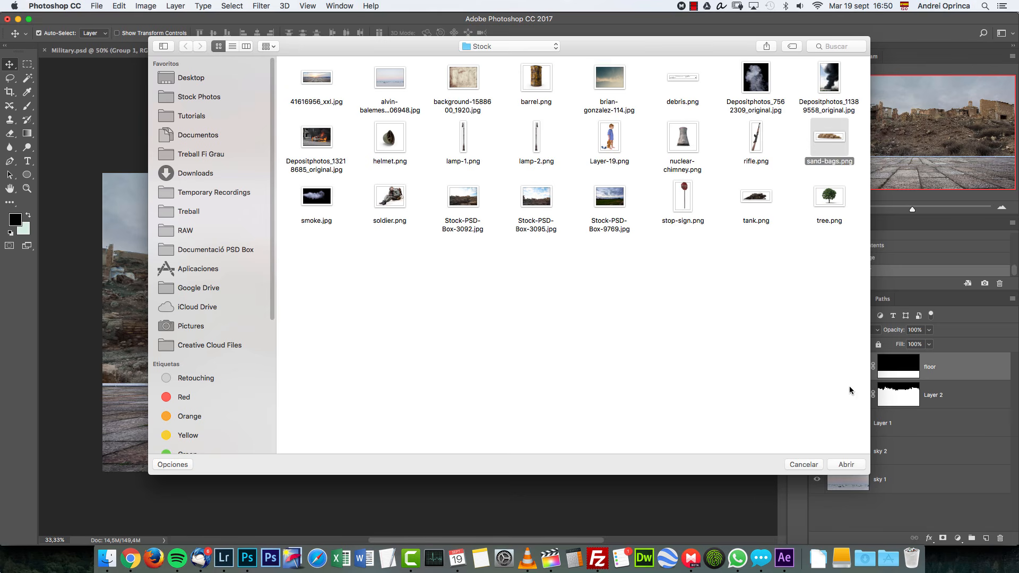
left_click(846, 465)
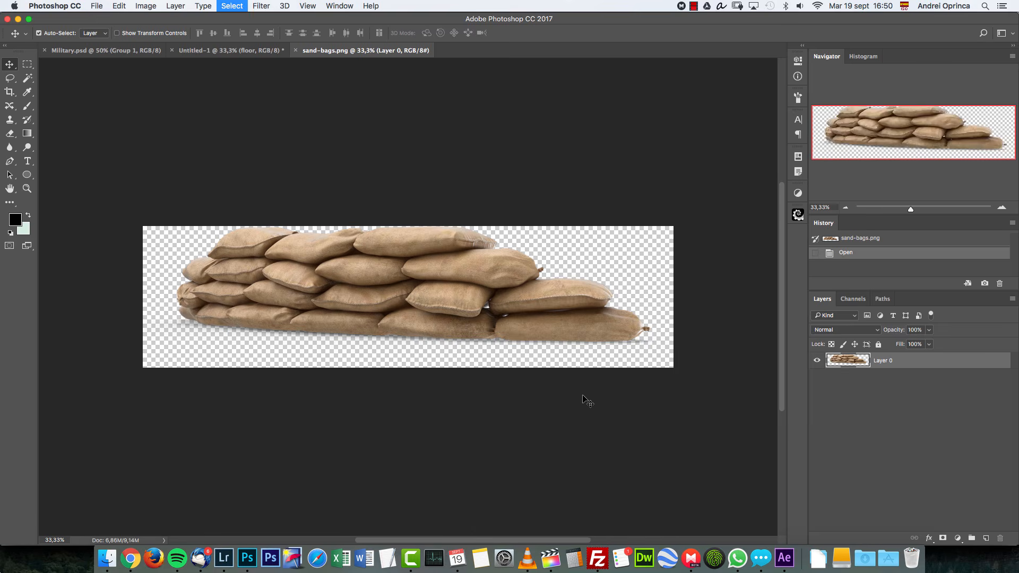
key("super+a")
key("super+x")
key("super+w")
left_click(454, 192)
Paste the sandbags above the floor layer and place them on the pavement below the large stone building, running past the canvas edge.
key("super+v")
left_click_drag(535, 311, 754, 356)
mouse_move(520, 352)
left_mouse_down()
mouse_move(573, 310)
mouse_move(584, 315)
mouse_move(536, 348)
left_mouse_up()
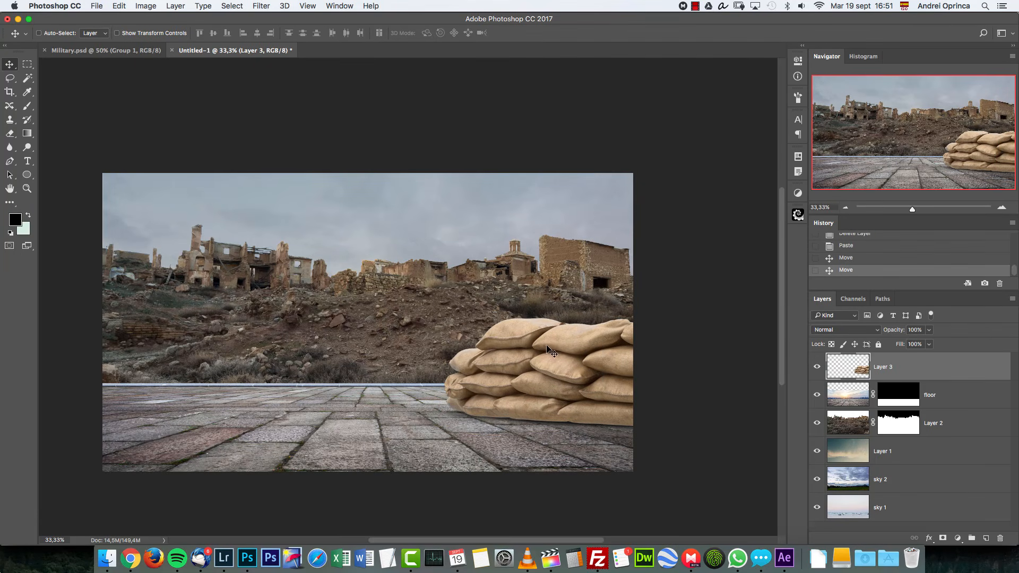
Open soldier.png from the Stock folder, cut the whole image and close the file without saving.
key("super+o")
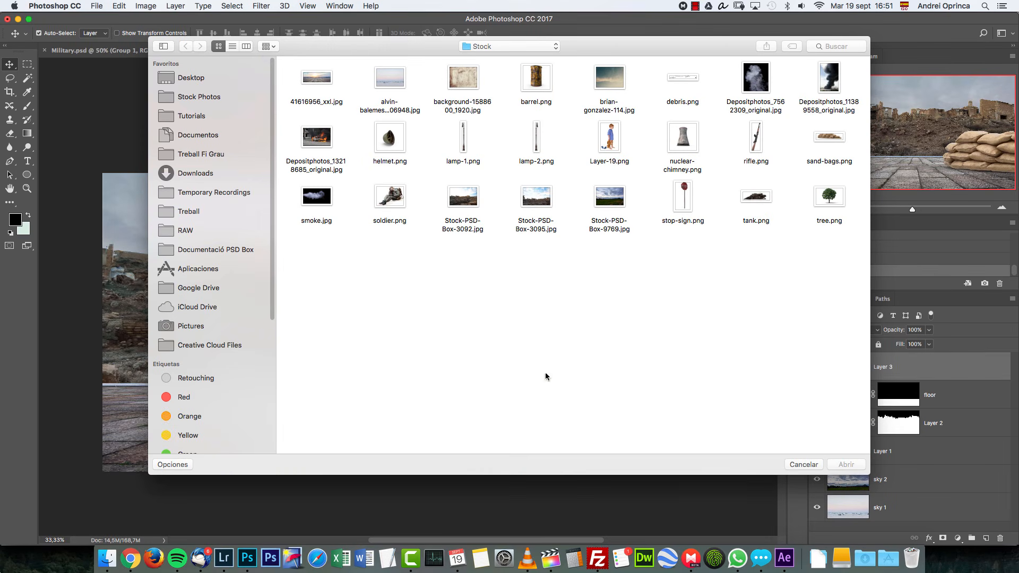
left_click(393, 202)
left_click(823, 443)
left_click(397, 194)
left_click(846, 465)
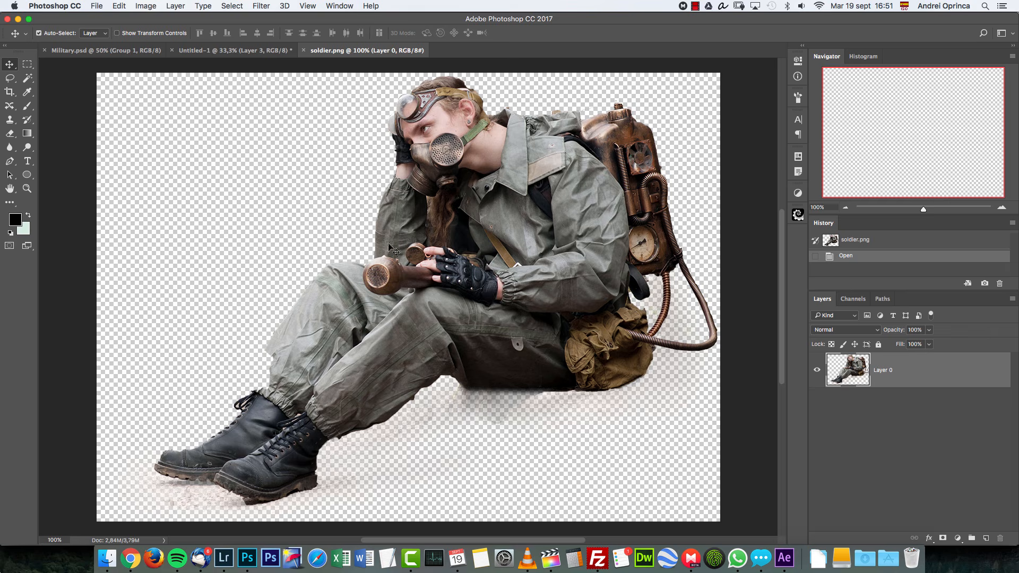
key("super+a")
key("super+x")
key("super+w")
left_click(481, 192)
Paste the soldier above the sandbags layer and adjust both layers so he sits on the pavement leaning against the bags.
key("super+v")
left_click_drag(401, 304, 451, 353)
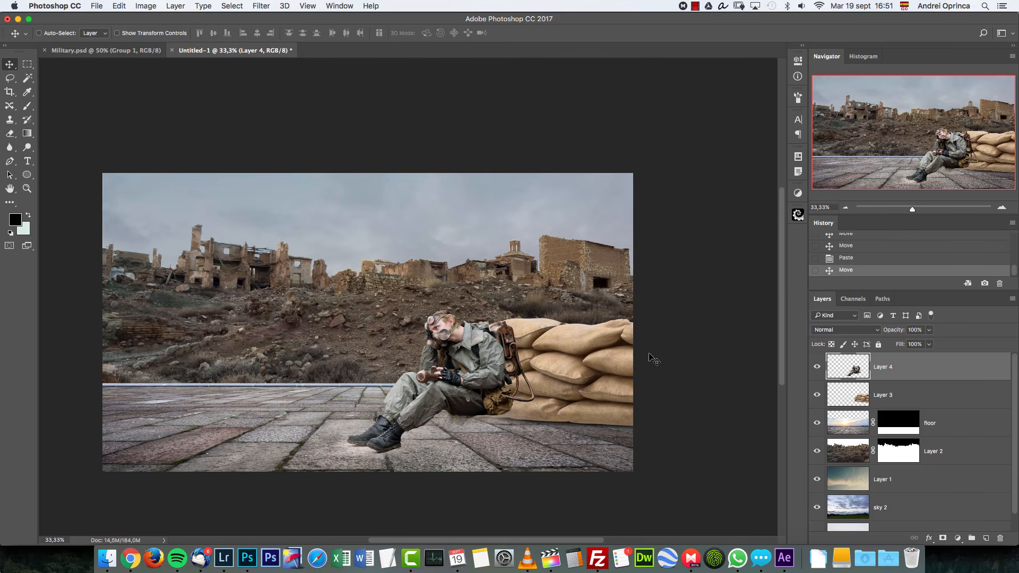
left_click(921, 397)
left_click_drag(605, 357, 612, 351)
left_click(884, 370)
left_click_drag(533, 344, 539, 345)
key("super+1")
left_click_drag(904, 138, 940, 166)
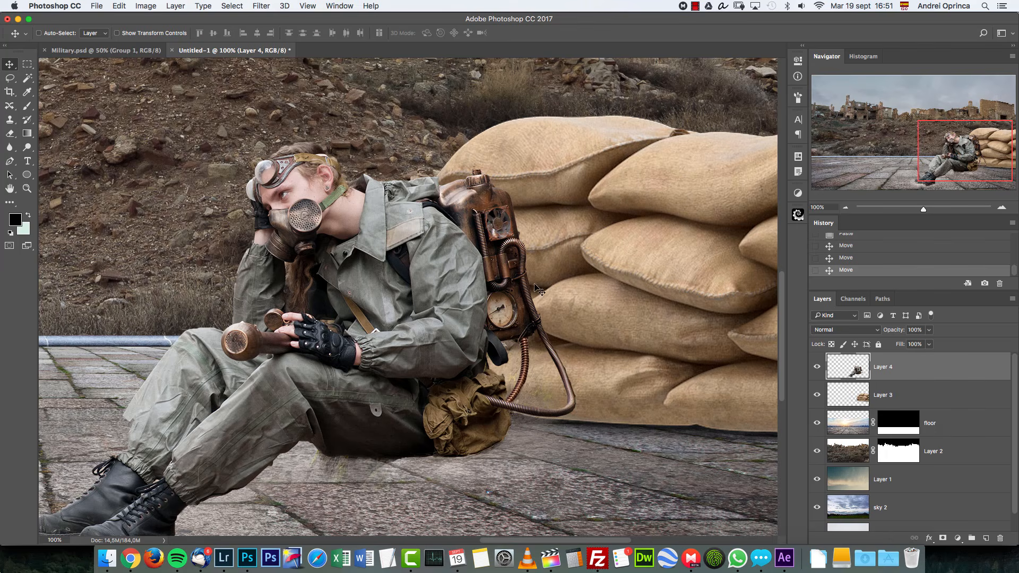
left_click_drag(533, 411, 640, 336)
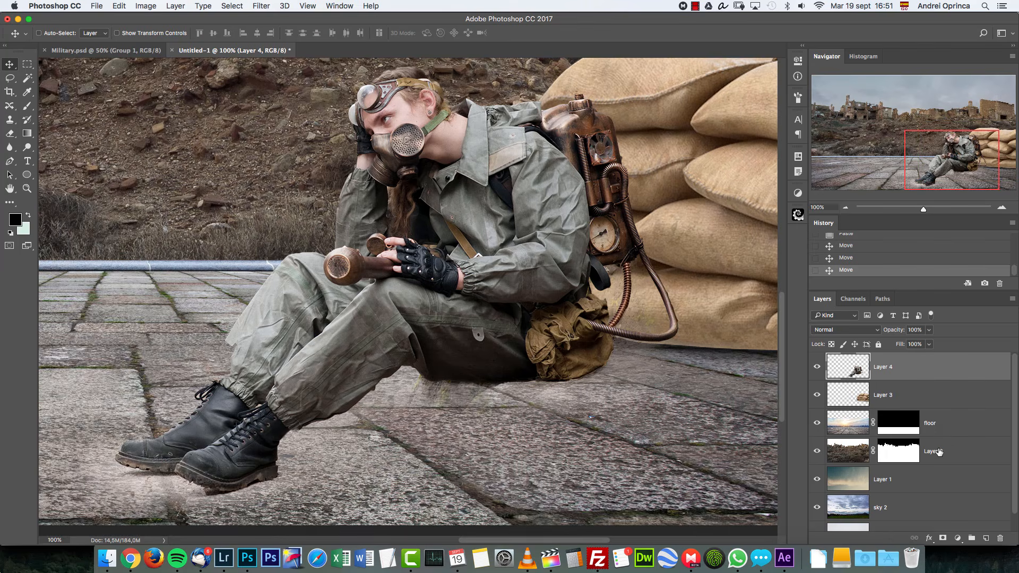
Add a layer mask to the soldier layer and paint out the leftover ground beneath his legs with a black 125 px brush.
left_click(943, 539)
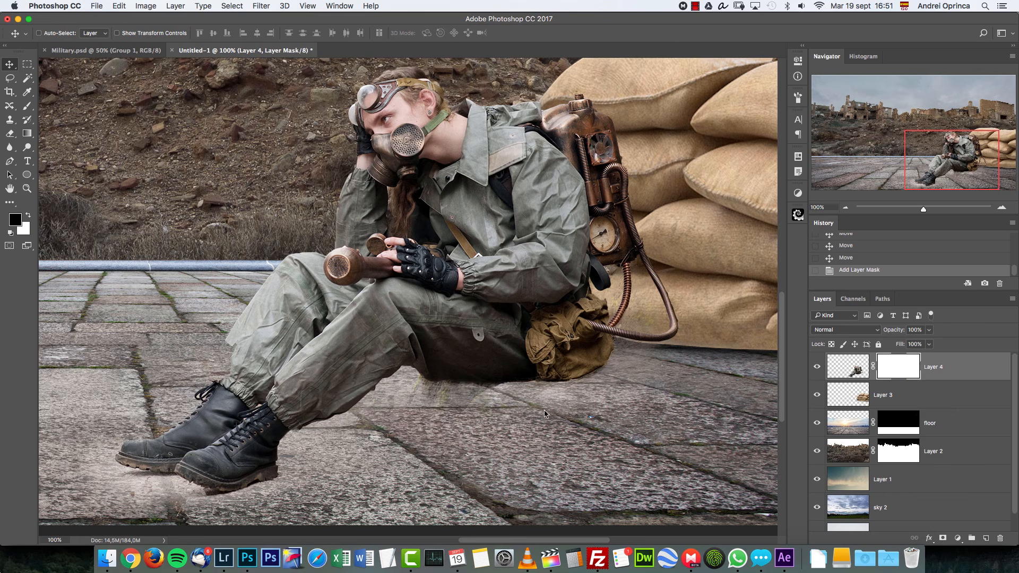
key("b")
key("bracketleft")
key("bracketleft")
key("bracketleft")
key("bracketleft")
key("bracketleft")
key("bracketleft")
key("bracketleft")
key("bracketleft")
key("bracketleft")
key("bracketleft")
key("bracketleft")
key("bracketleft")
key("bracketleft")
key("bracketleft")
key("bracketleft")
key("bracketleft")
key("bracketleft")
key("bracketleft")
key("bracketleft")
key("bracketleft")
key("bracketleft")
key("bracketright")
key("bracketright")
mouse_move(433, 405)
left_mouse_down()
mouse_move(413, 412)
mouse_move(512, 424)
mouse_move(509, 414)
mouse_move(432, 431)
left_mouse_up()
mouse_move(419, 442)
left_mouse_down()
mouse_move(385, 457)
mouse_move(610, 335)
left_mouse_up()
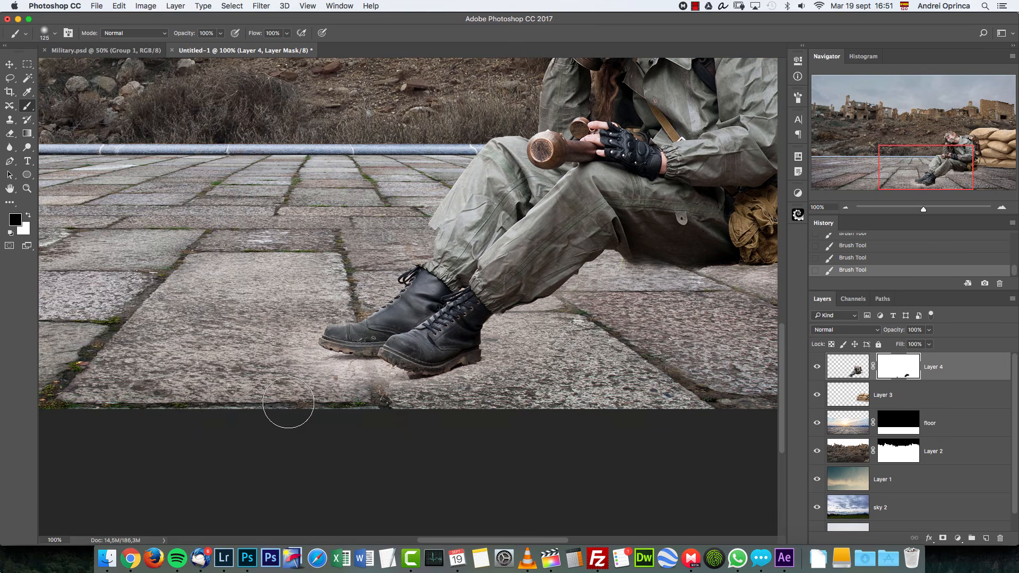
Soften the mask around the soldier's boots and seat using 80 and 50 px brushes at 50% opacity and 60% flow.
key("bracketleft")
key("bracketleft")
key("bracketleft")
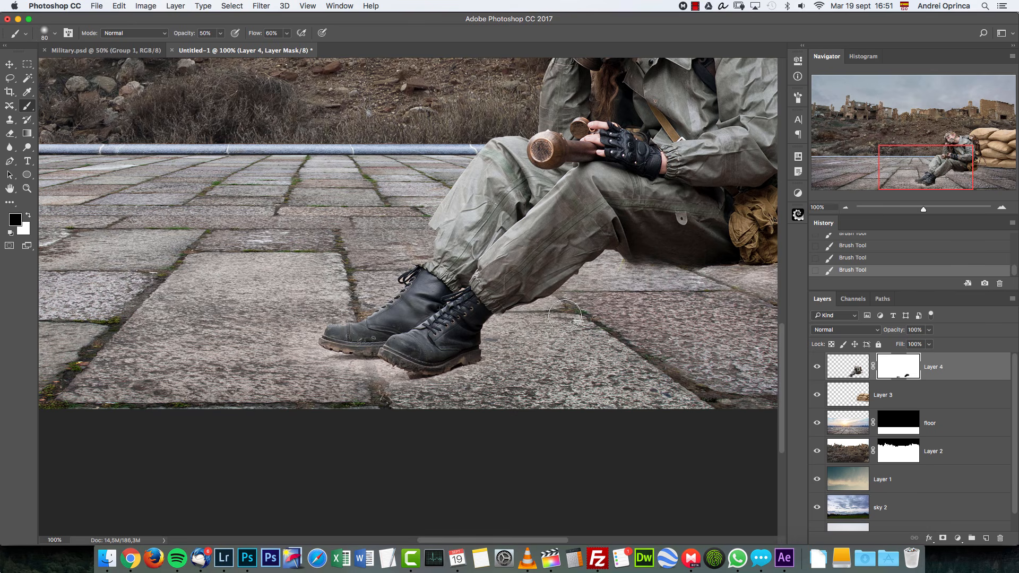
scroll(557, 307, "right", 6)
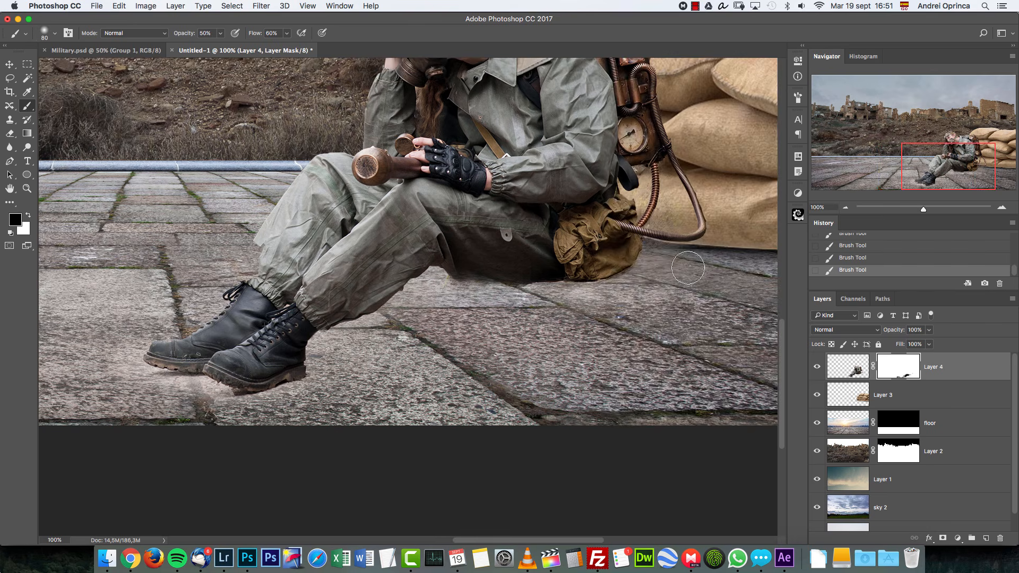
left_click_drag(442, 296, 484, 291)
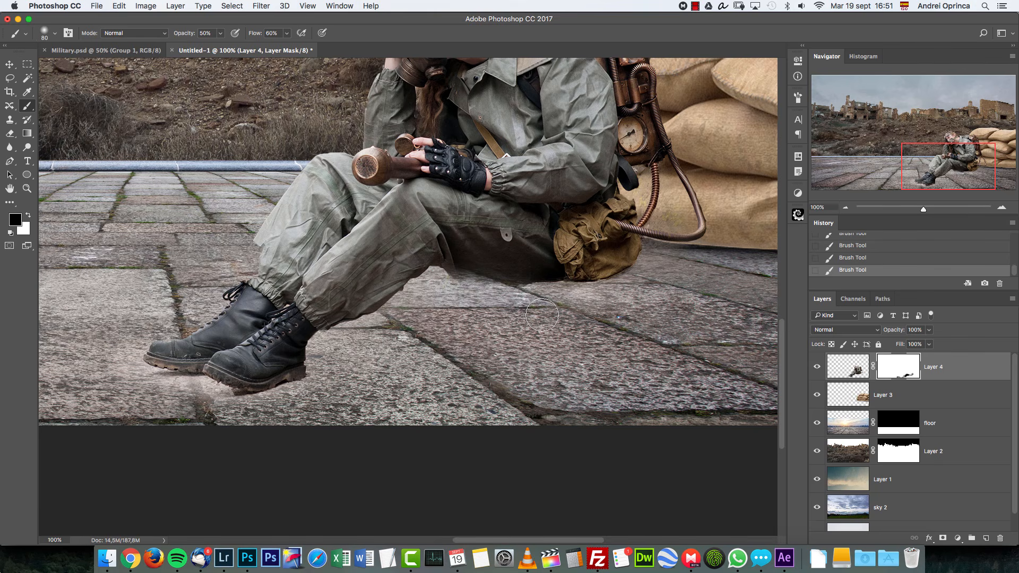
key("bracketleft")
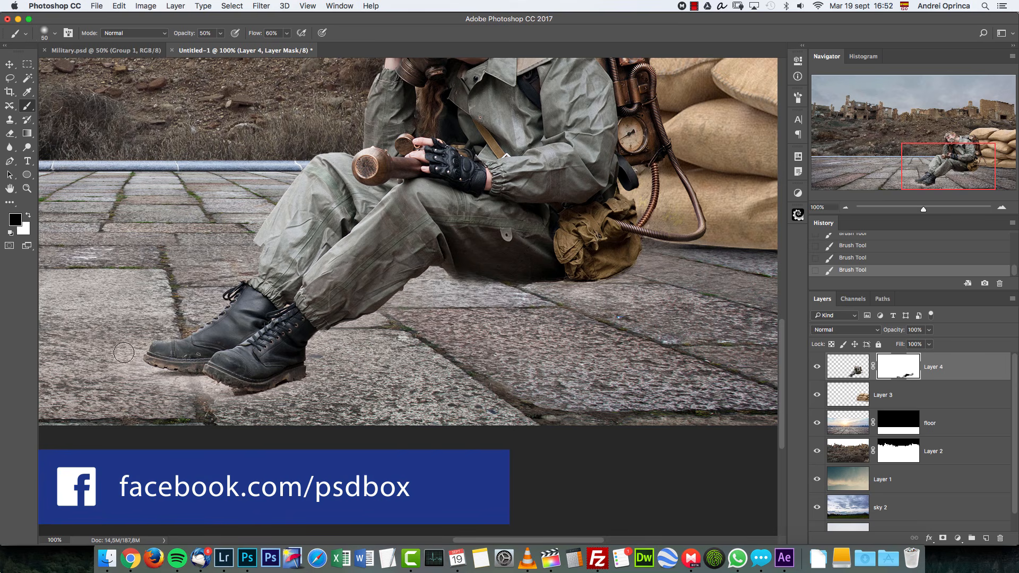
left_click_drag(434, 362, 612, 381)
Rename the soldier layer as soldie.
double_click(931, 367)
type("sol")
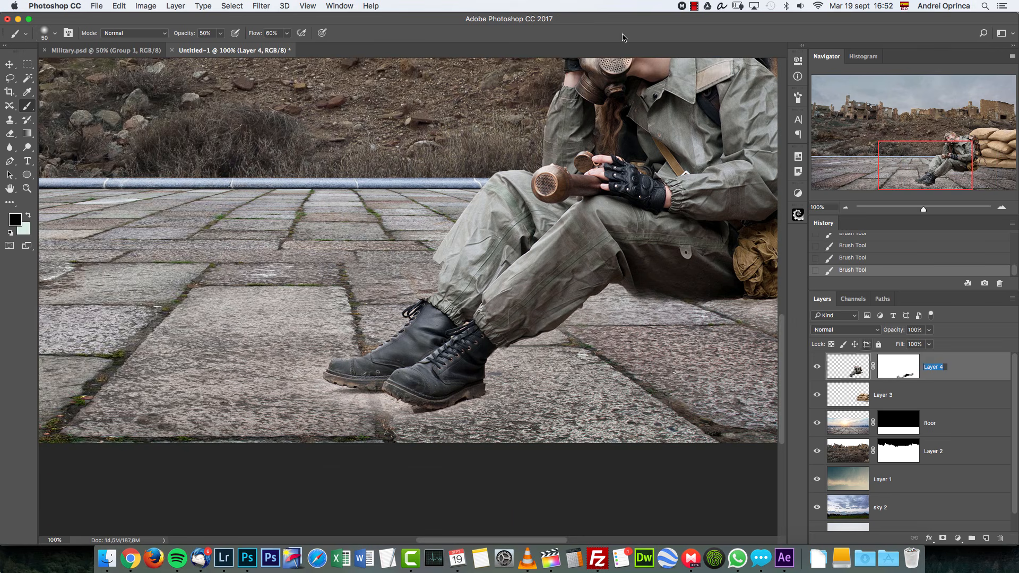
type("die")
key("Return")
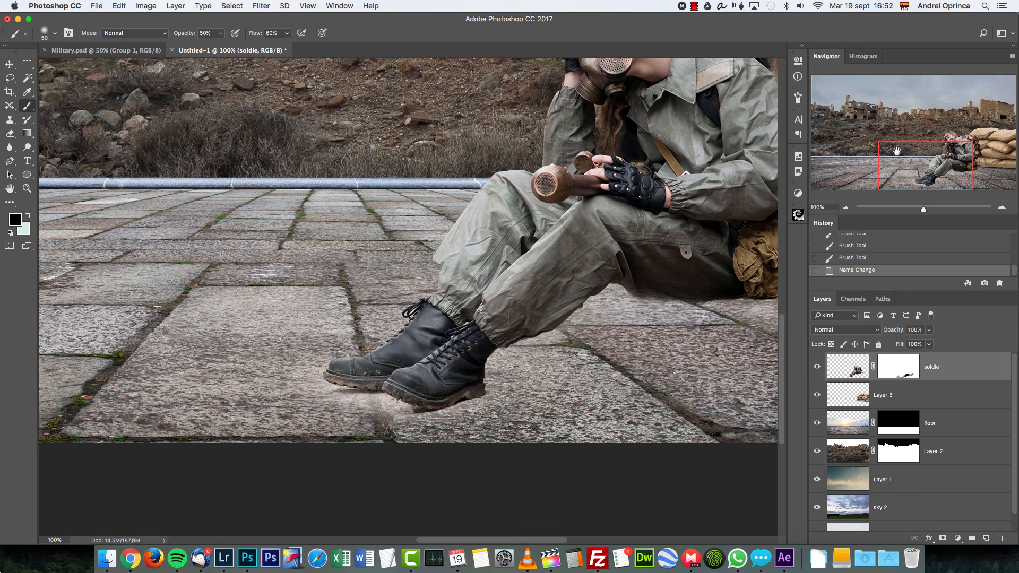
Reposition the soldier and the sandbags so the bag wall extends behind him on both sides and rests on the pavement.
left_click(845, 209)
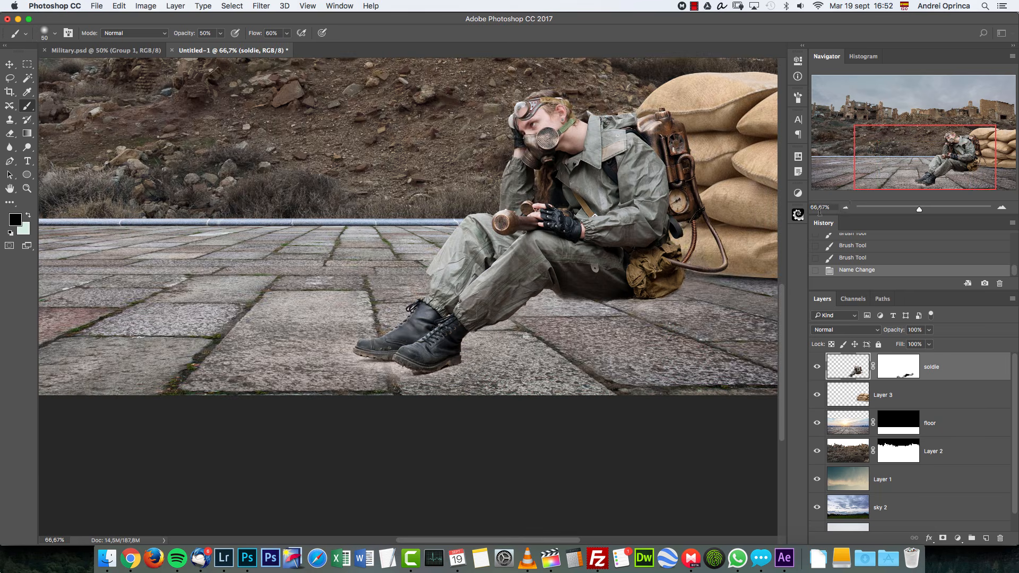
left_click(845, 209)
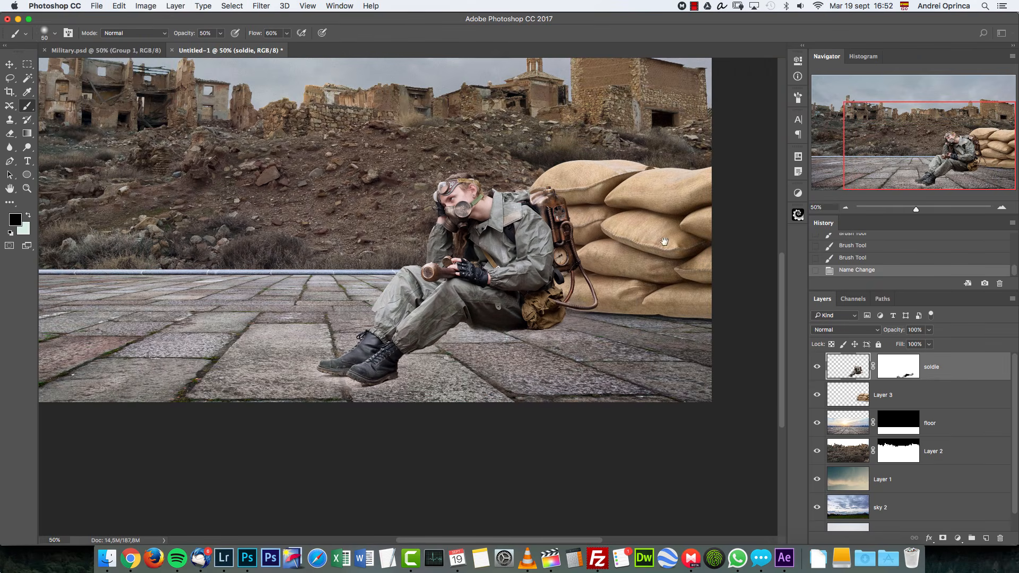
left_click(916, 395)
key("v")
mouse_move(468, 297)
left_mouse_down()
mouse_move(491, 305)
mouse_move(480, 311)
left_mouse_up()
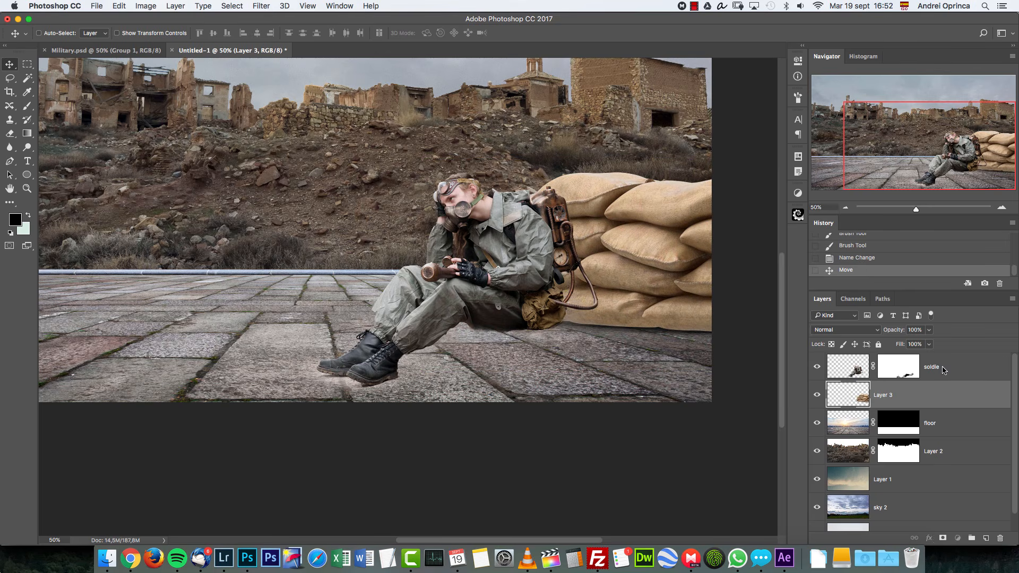
left_click(943, 370)
left_click_drag(502, 259, 479, 256)
left_click(912, 400)
left_click_drag(658, 263, 538, 249)
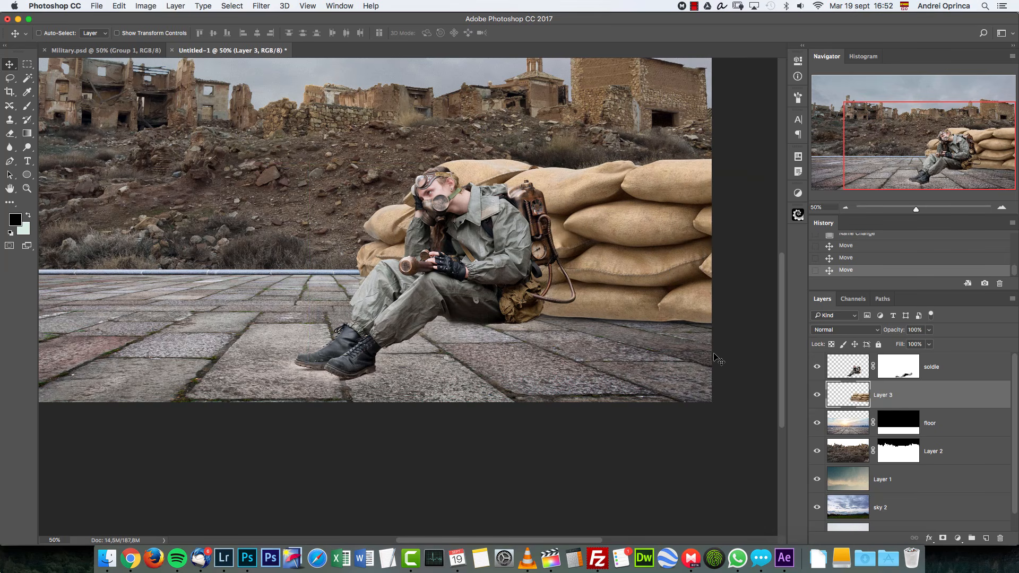
Open tree.png from the Stock folder, cut the whole image and close the file without saving.
left_click_drag(872, 174, 893, 159)
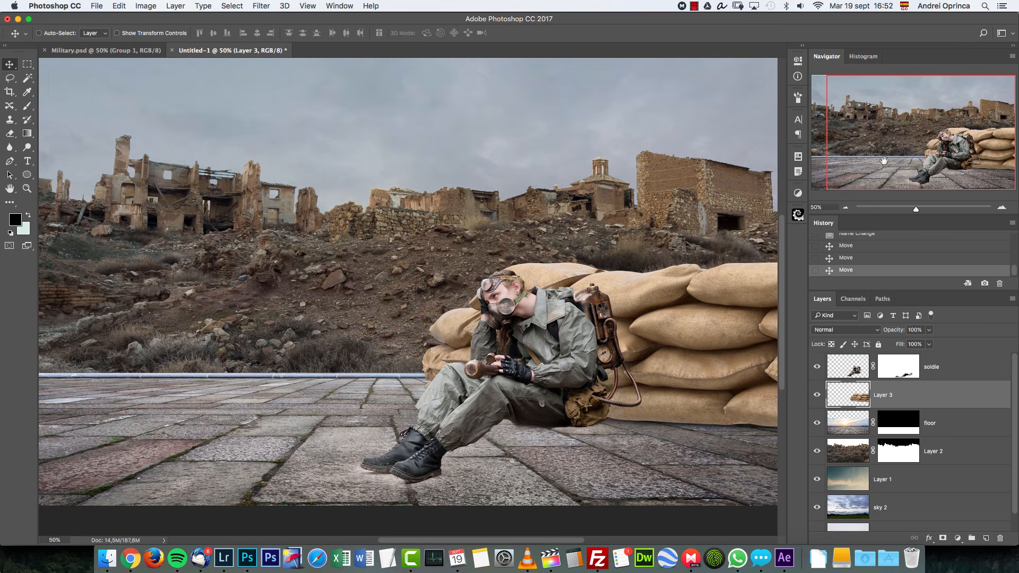
left_click(845, 208)
left_click(845, 208)
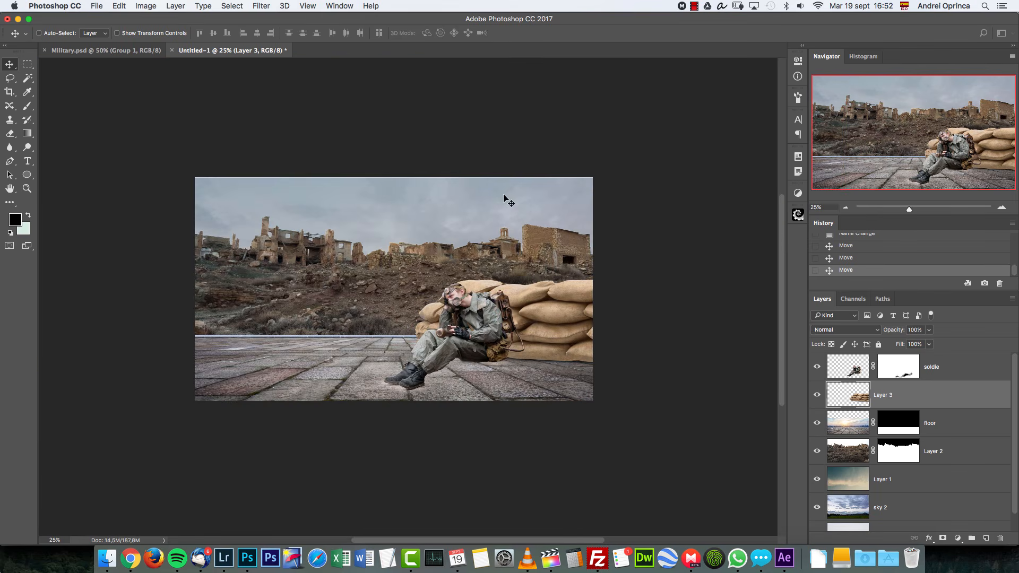
key("super")
key("super+o")
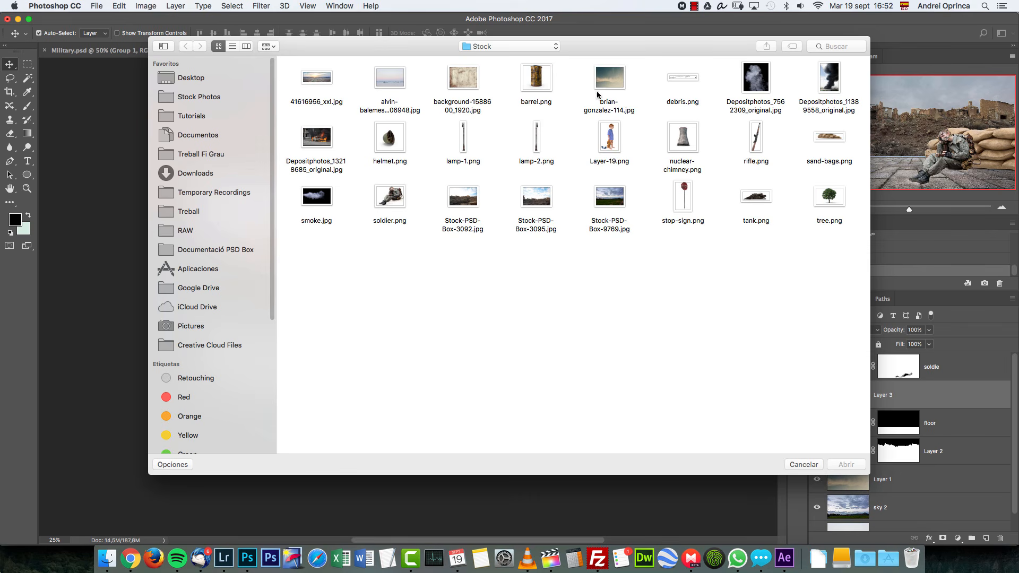
left_click(834, 201)
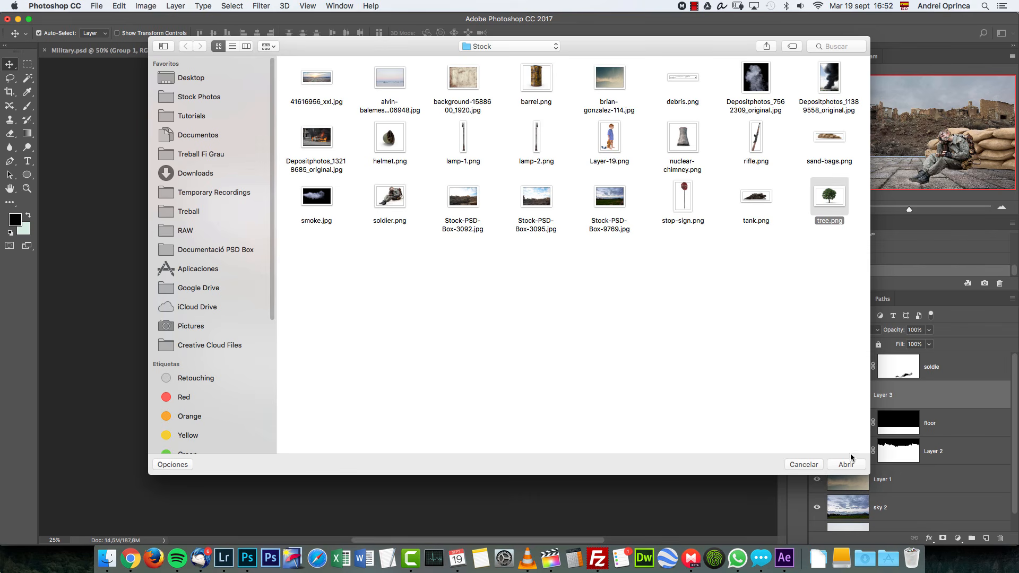
key("Return")
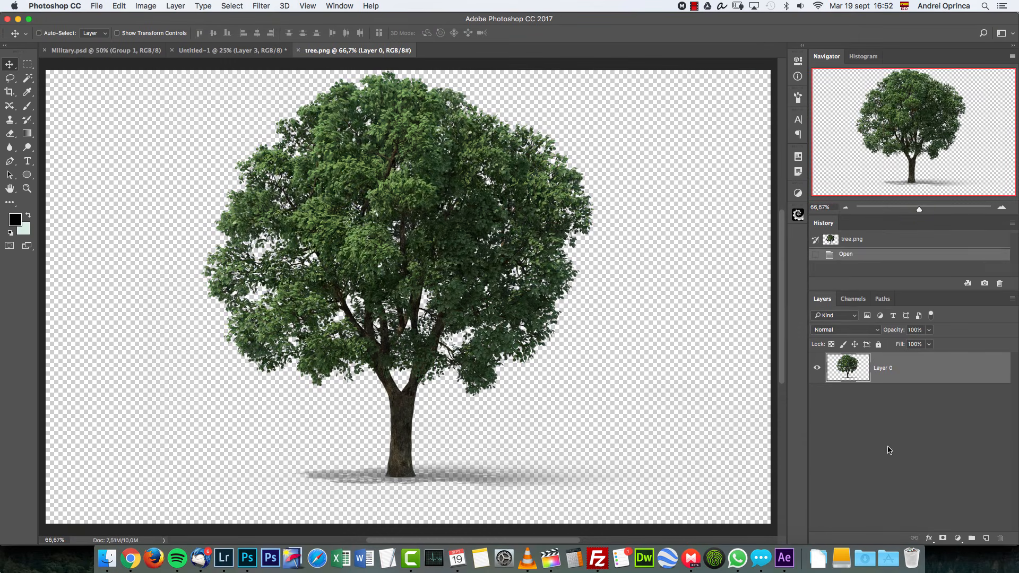
key("super+a")
key("super+x")
key("super+w")
left_click(484, 187)
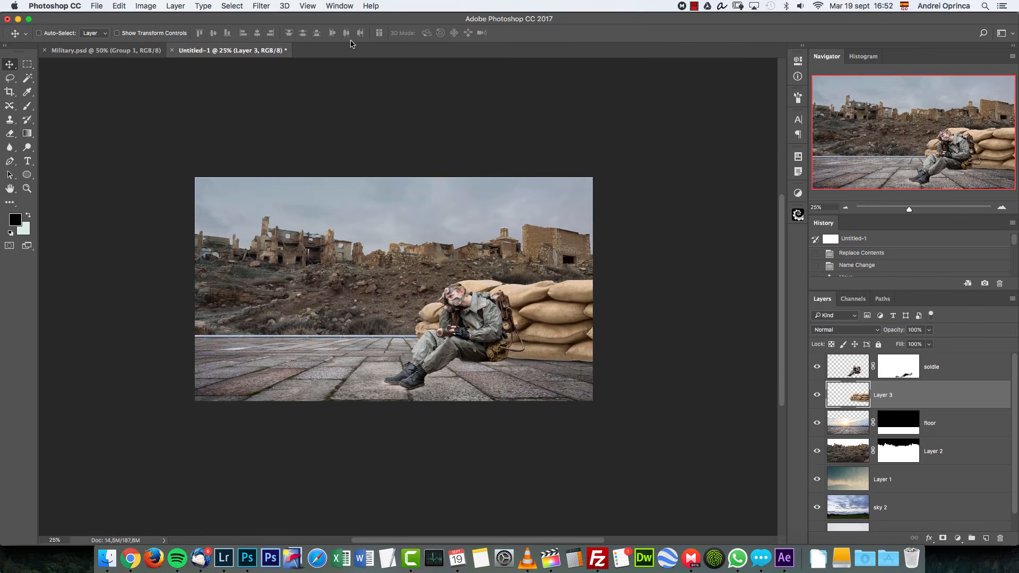
left_click(259, 6)
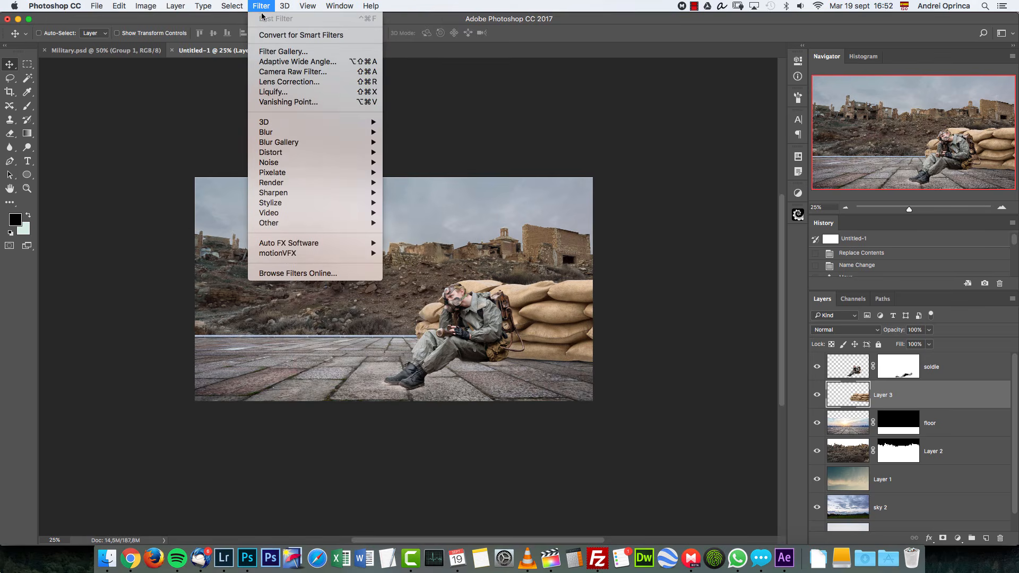
mouse_move(319, 183)
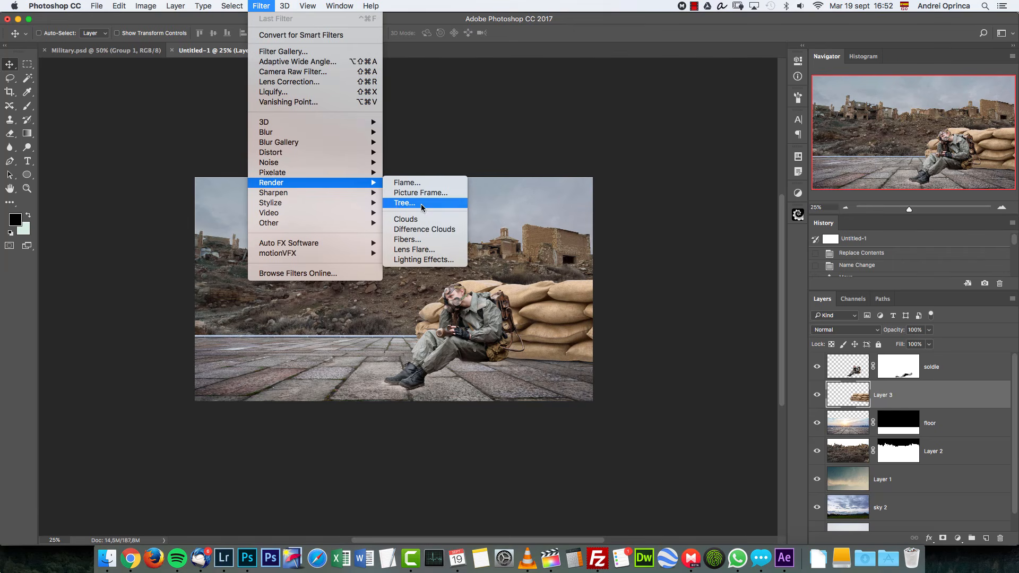
left_click(932, 393)
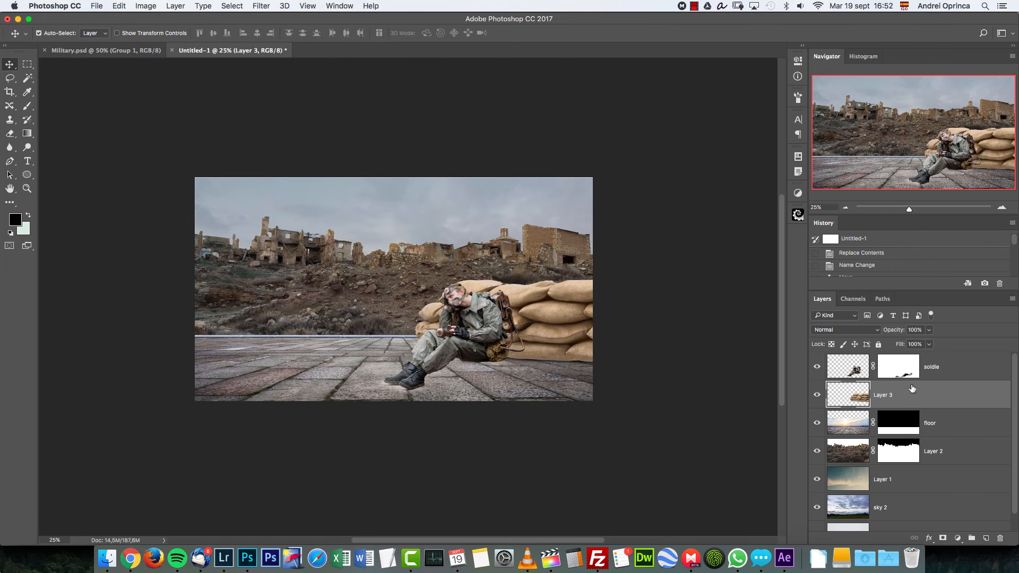
Paste the tree, order its layer below the sandbags layer and place it behind the bags.
key("super+v")
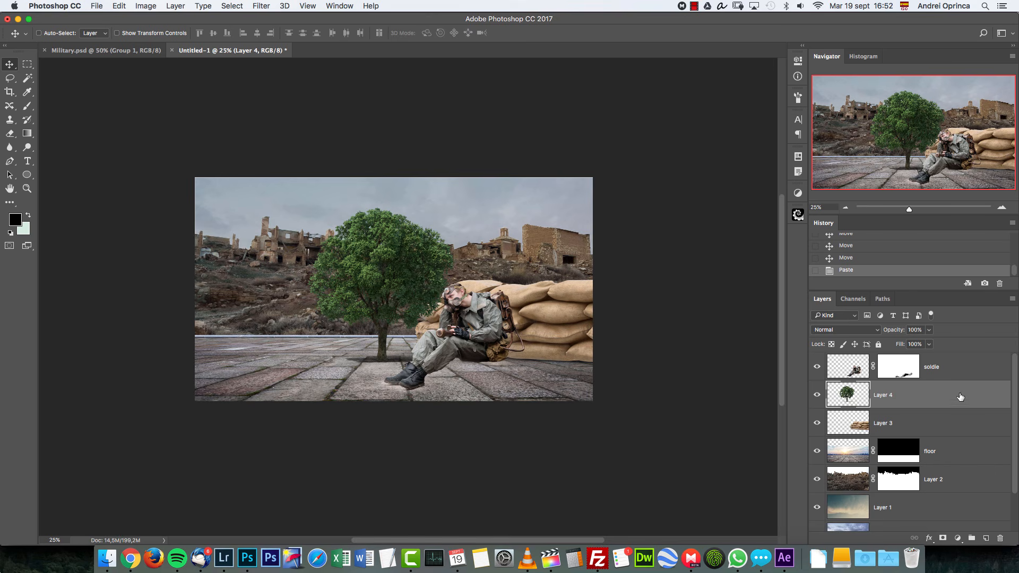
left_click_drag(957, 395, 950, 437)
left_click_drag(409, 287, 537, 237)
Adjust the tree's position so it rises behind the sandbags beside the stone building, with its crown reaching the upper canvas edge.
left_click(912, 397)
key("super+1")
left_click_drag(913, 152, 962, 159)
left_click(844, 207)
left_click(844, 208)
left_click(844, 207)
left_click_drag(441, 208, 441, 229)
key("super+t")
key("super+z")
left_click_drag(454, 175, 433, 178)
left_click_drag(361, 277, 535, 296)
Open tank.png from the Stock folder, cut the whole image and close the file without saving.
key("super+o")
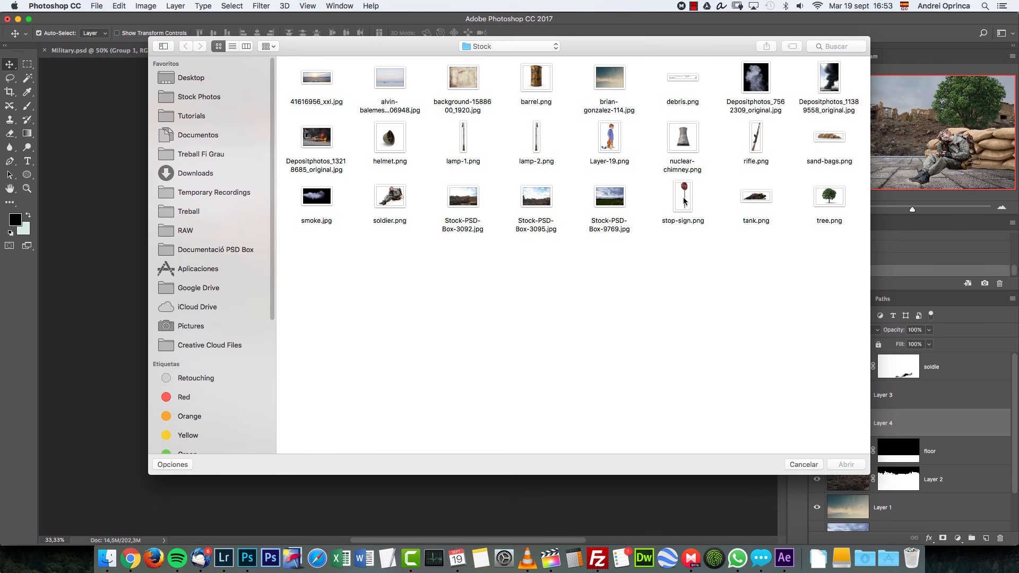
left_click(755, 196)
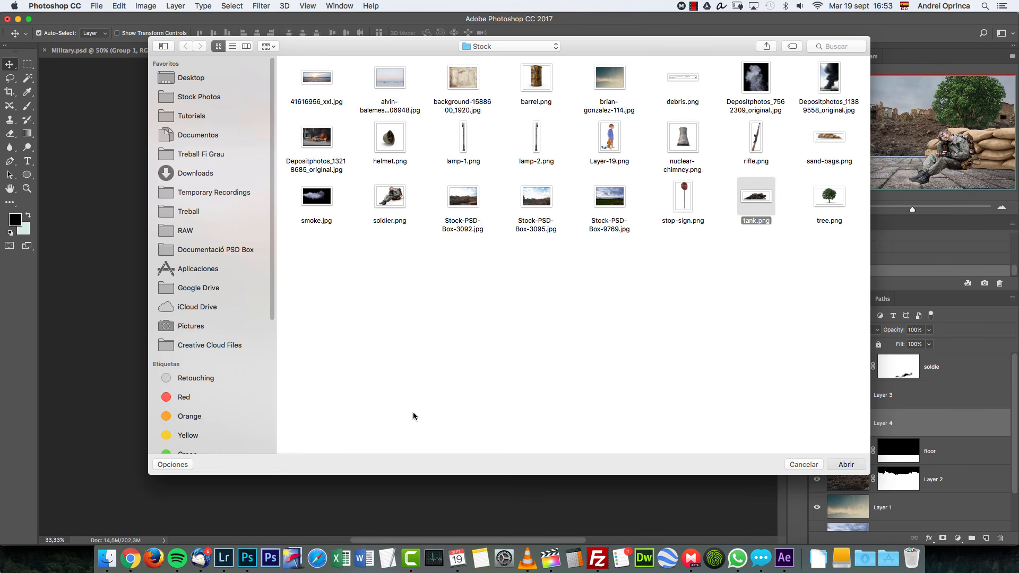
key("Return")
key("super+a")
key("super+x")
key("super+w")
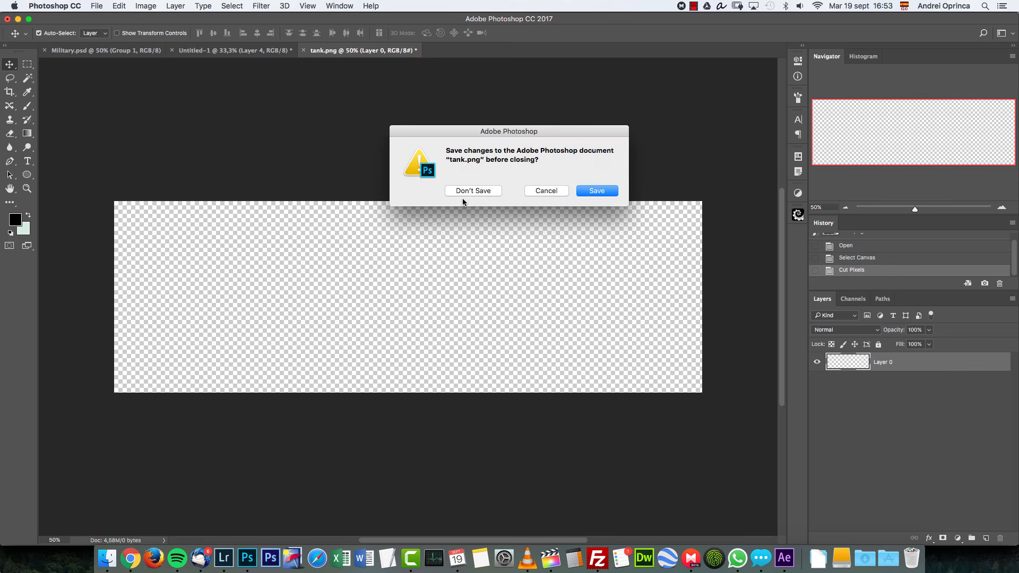
left_click(477, 194)
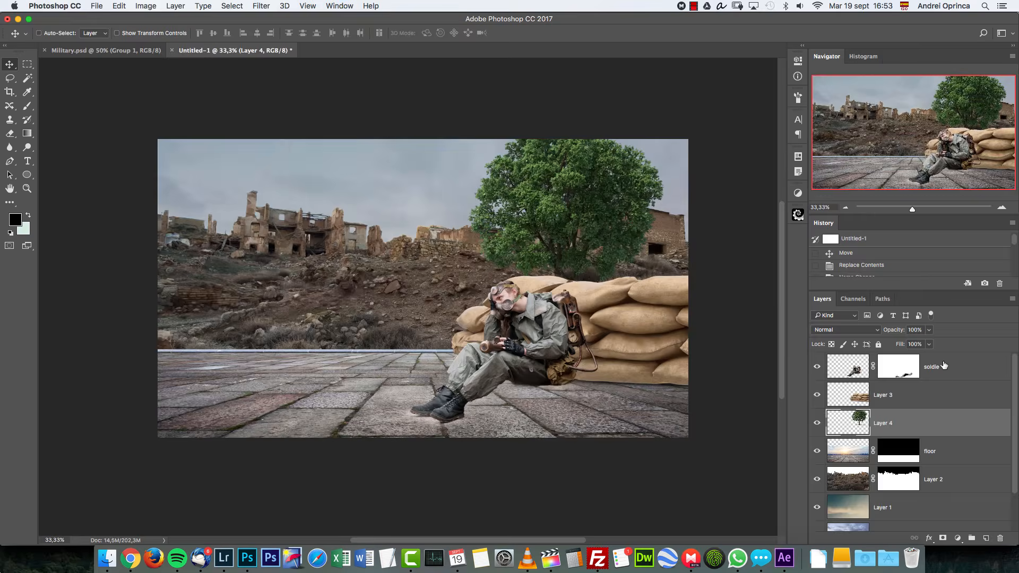
Paste the tank above the soldier layer and place it at the far edge of the pavement, running past the left canvas edge.
left_click(940, 368)
key("super+v")
left_click_drag(512, 288, 320, 305)
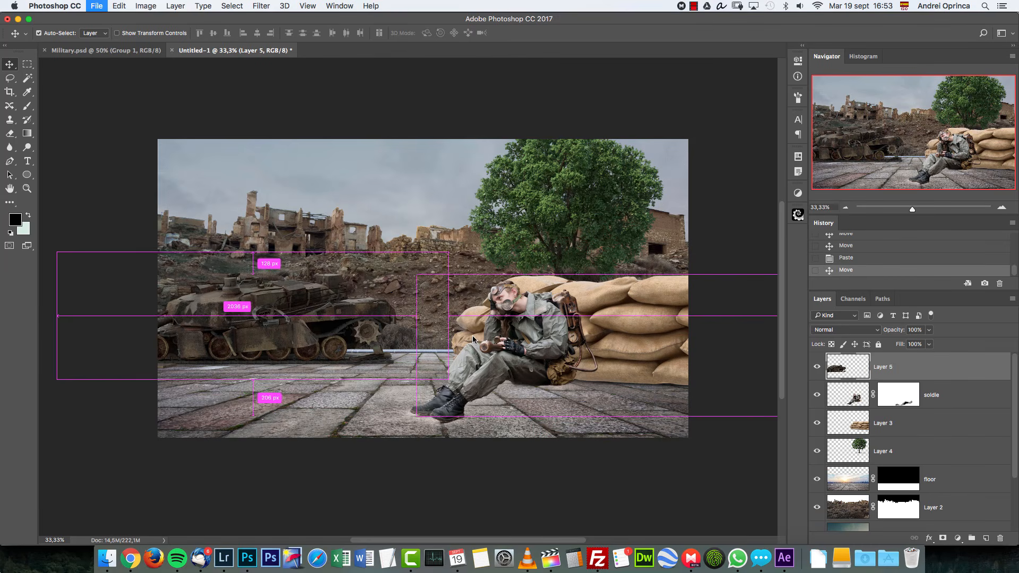
Open lamp-1.png and lamp-2.png together from the Stock folder.
key("super+o")
left_click(535, 141)
left_click(472, 145, "super")
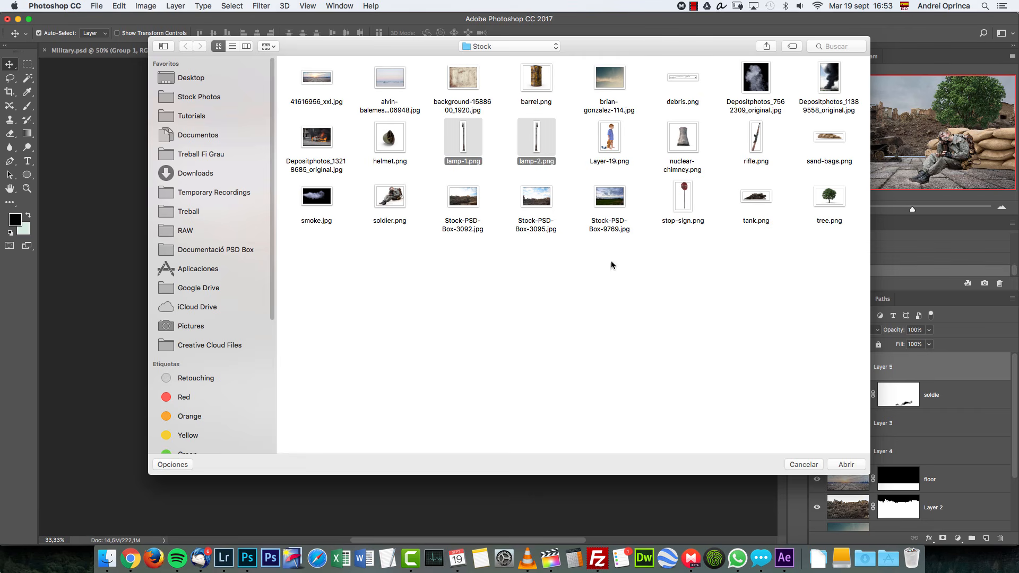
left_click(845, 465)
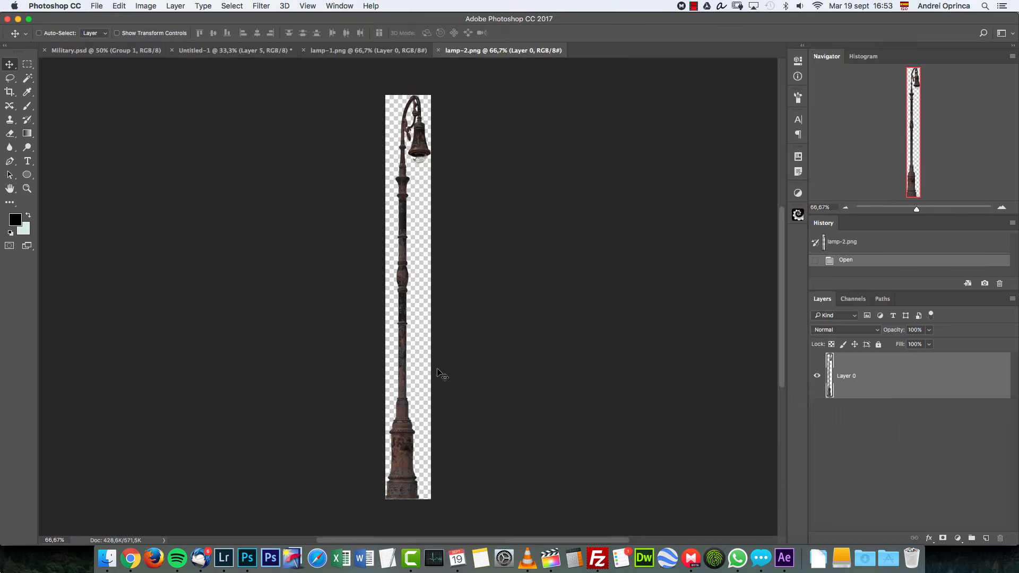
Cut the whole lamp-1.png image and close that file without saving.
left_click(368, 50)
key("super+a")
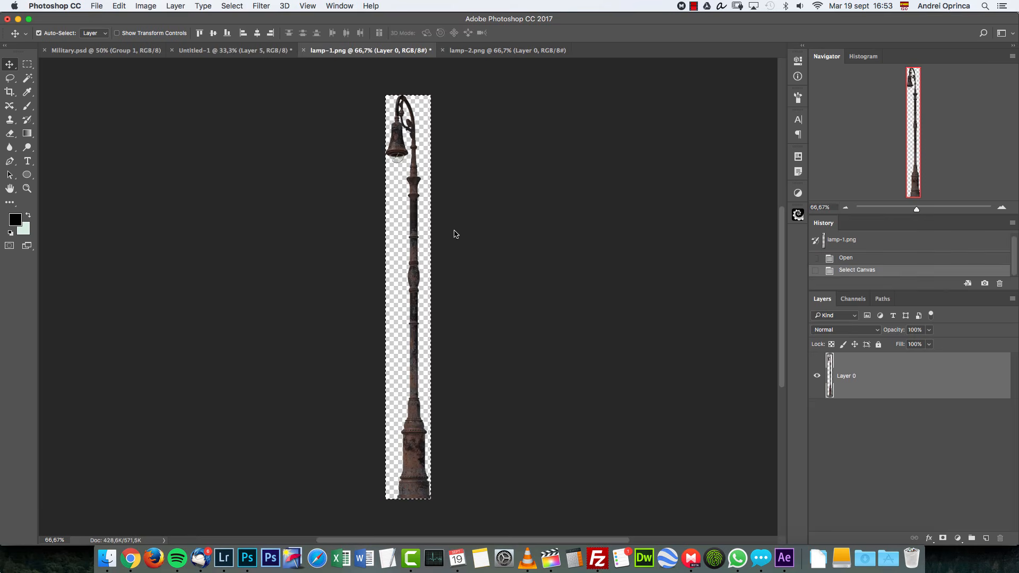
key("super+x")
key("super+w")
left_click(470, 189)
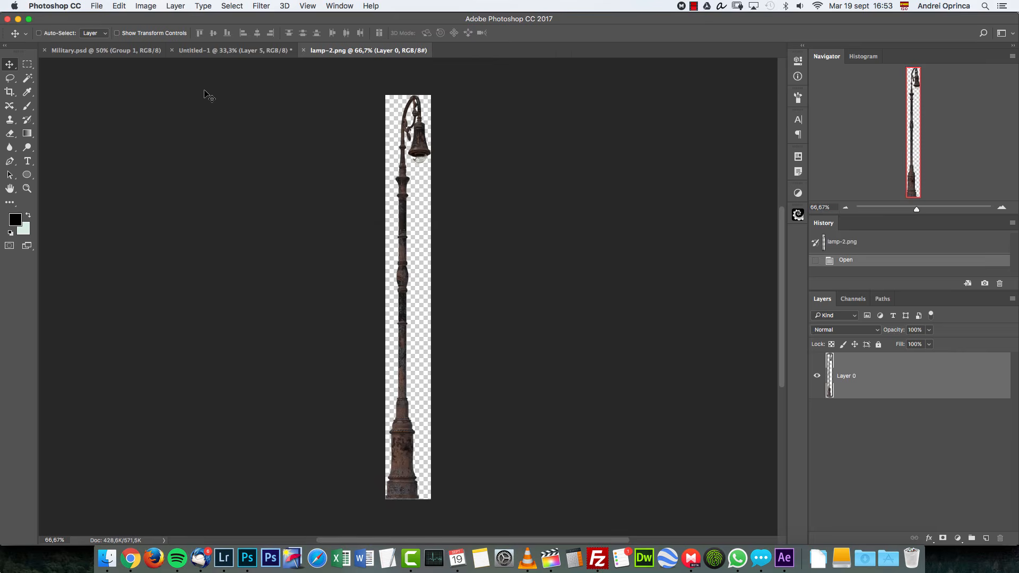
Paste the first street lamp into Untitled-1, order its layer below the tank layer and stand it behind the tank.
left_click(233, 50)
key("super+v")
left_click_drag(390, 290, 271, 249)
double_click(911, 375)
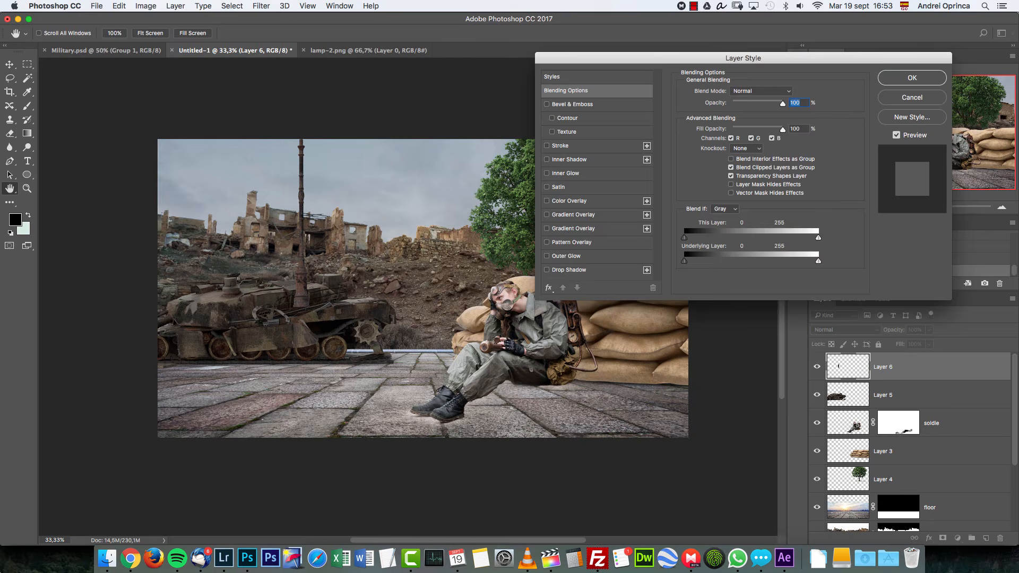
key("Escape")
left_click_drag(878, 367, 902, 399)
left_click_drag(318, 227, 267, 260)
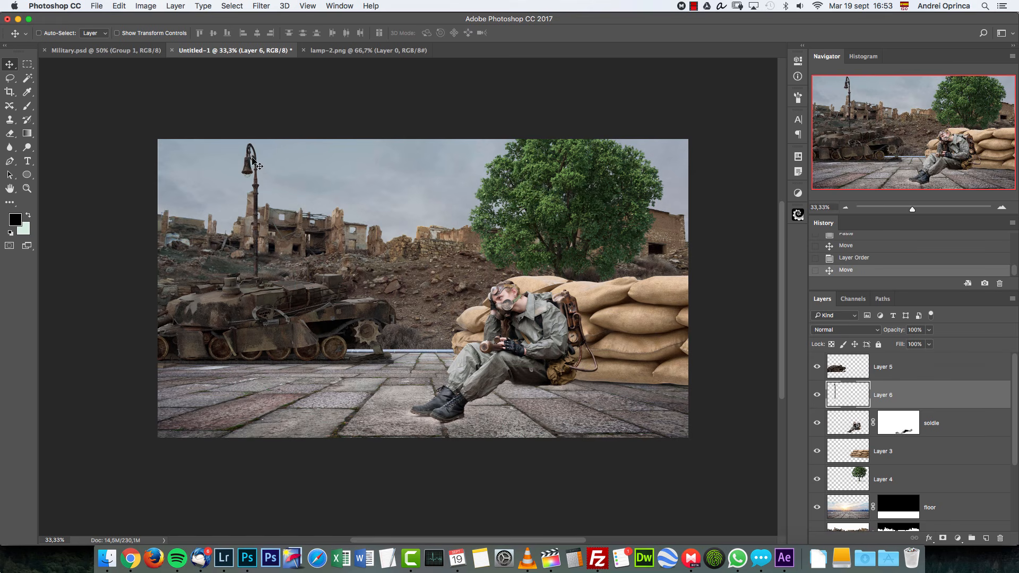
Cut the whole lamp-2.png image and close that file without saving.
left_click(340, 50)
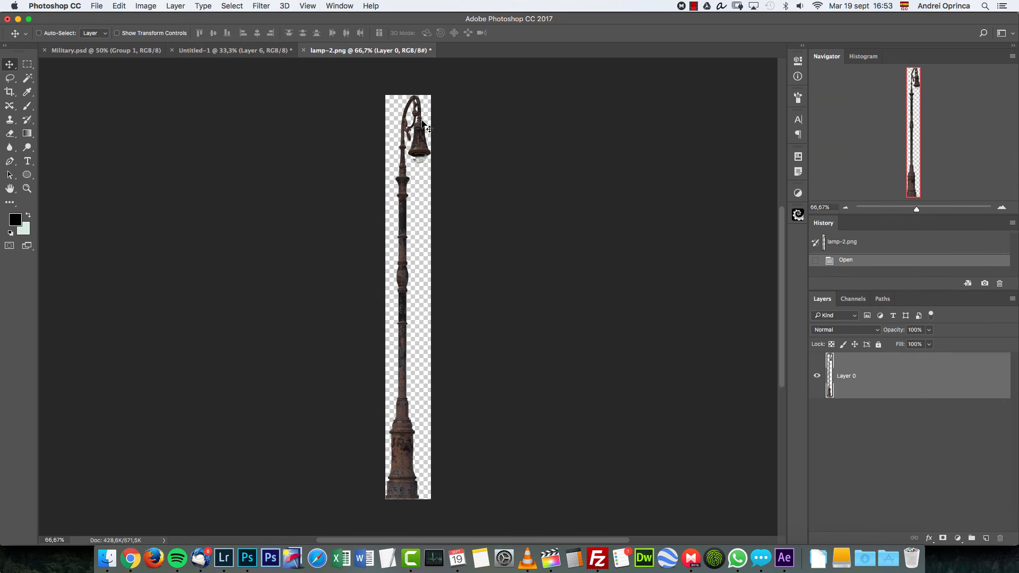
left_click(258, 50)
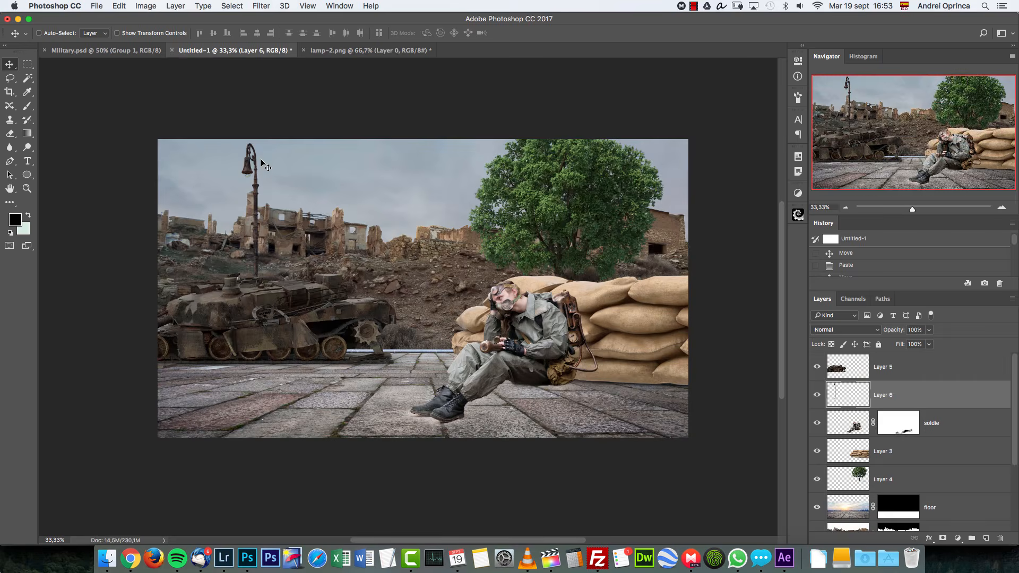
left_click(366, 51)
key("super+a")
key("super+x")
key("super+w")
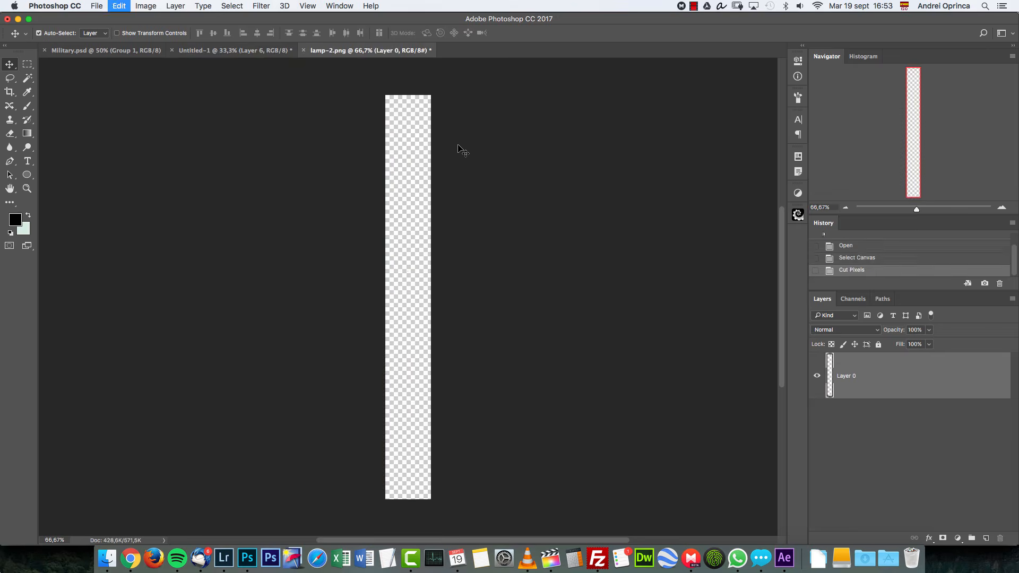
left_click(473, 191)
Paste the second street lamp into Untitled-1, stand it between tank and tree, and order its layer below the sandbags layer.
key("super+v")
left_click_drag(443, 291, 475, 255)
left_click_drag(907, 391, 855, 494)
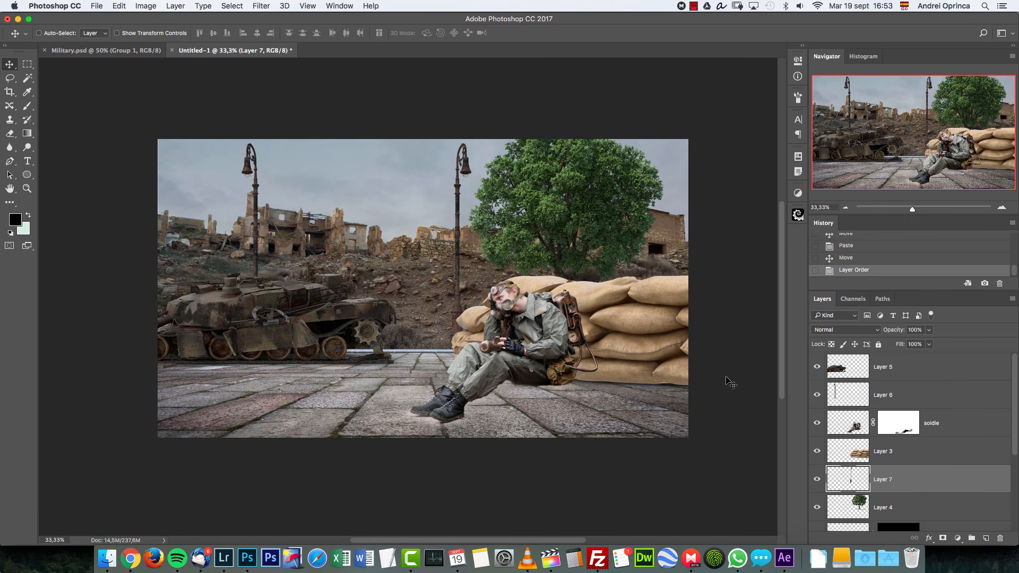
left_click_drag(470, 271, 466, 260)
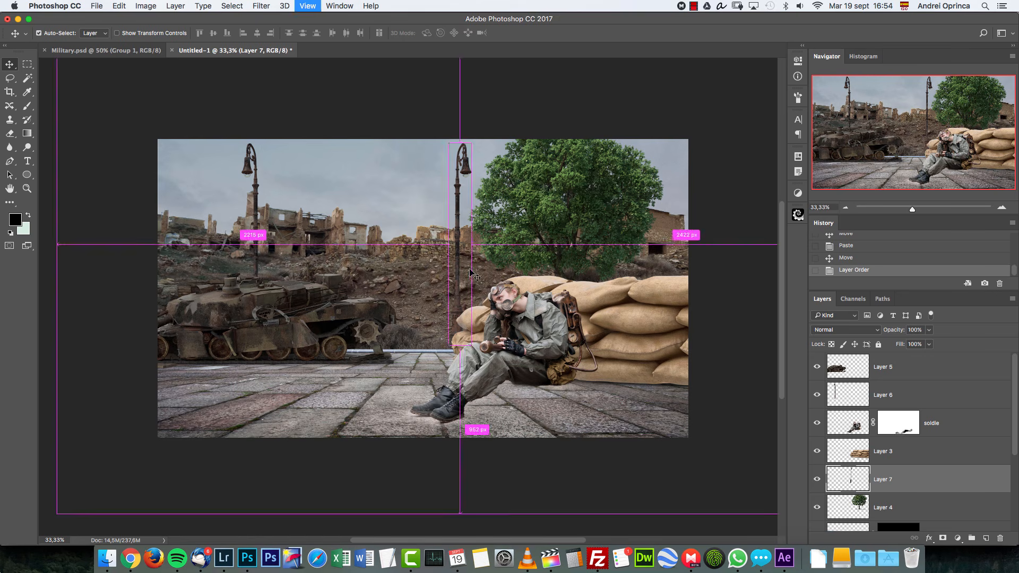
key("super+1")
left_click_drag(637, 388, 505, 333)
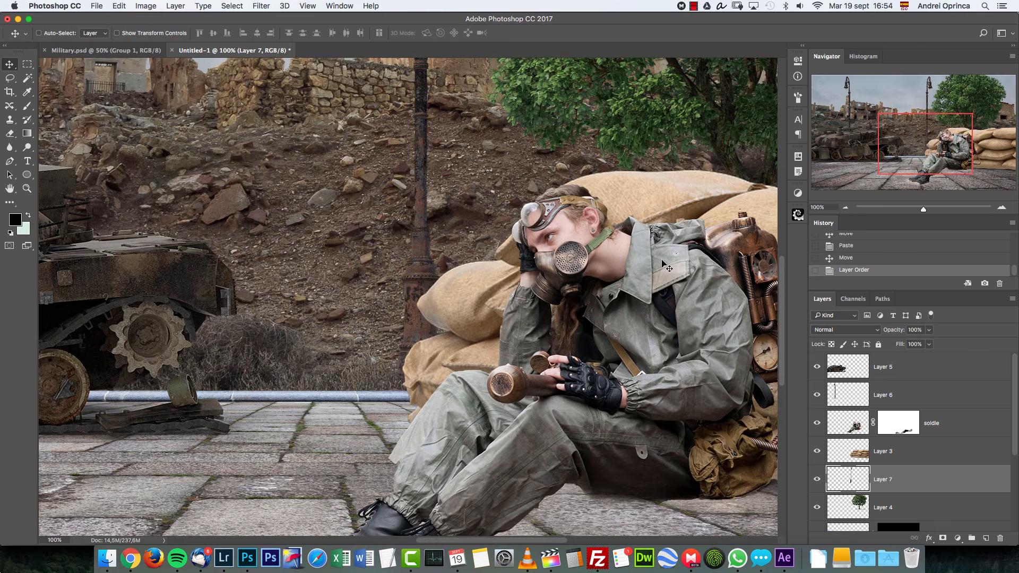
left_click(846, 207)
left_click(846, 208)
left_click(846, 207)
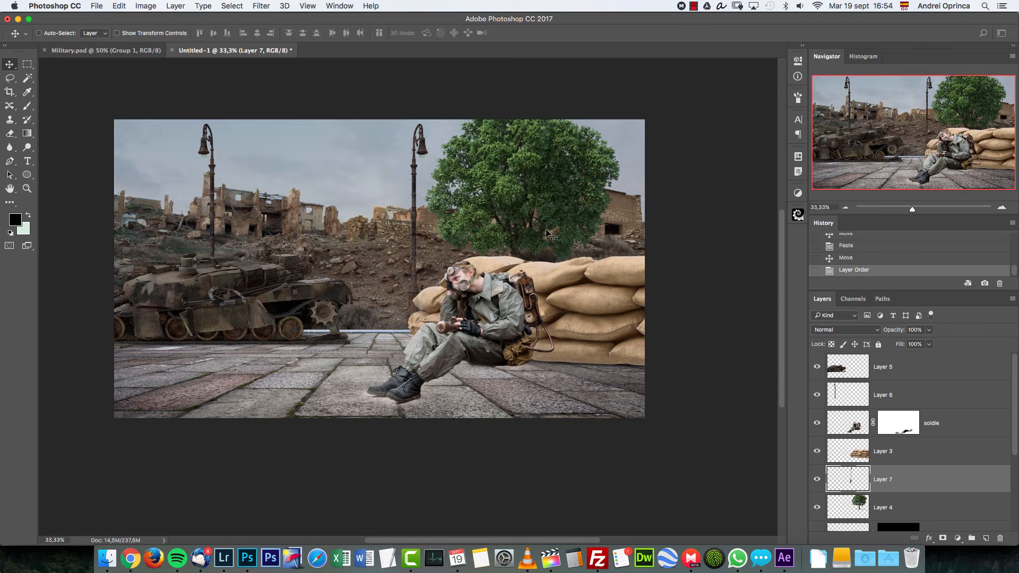
Open stop-sign.png from the Stock folder, cut its whole image and close the file without saving.
key("super+o")
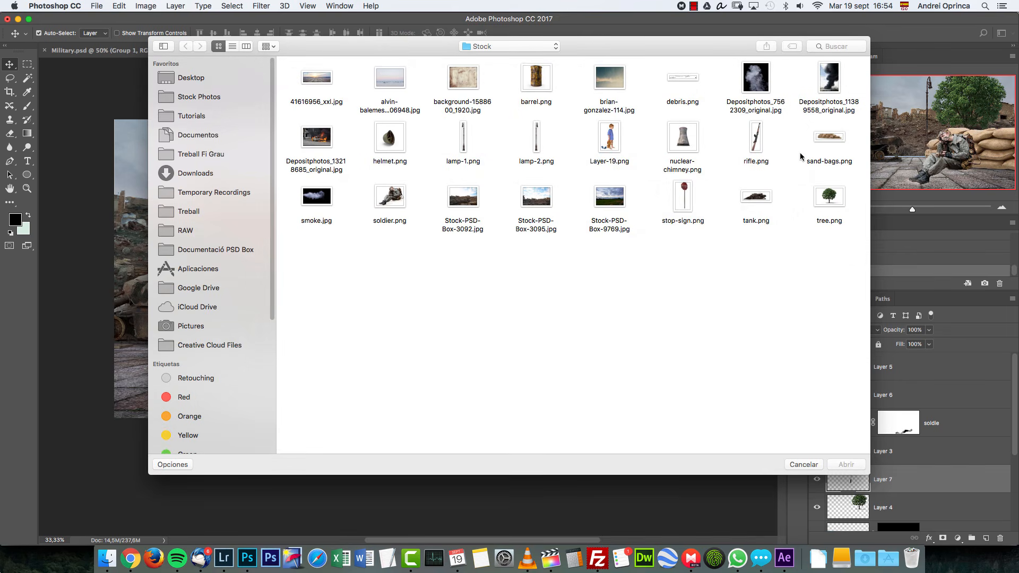
left_click(684, 201)
left_click(846, 464)
key("super+a")
key("super+x")
key("super+w")
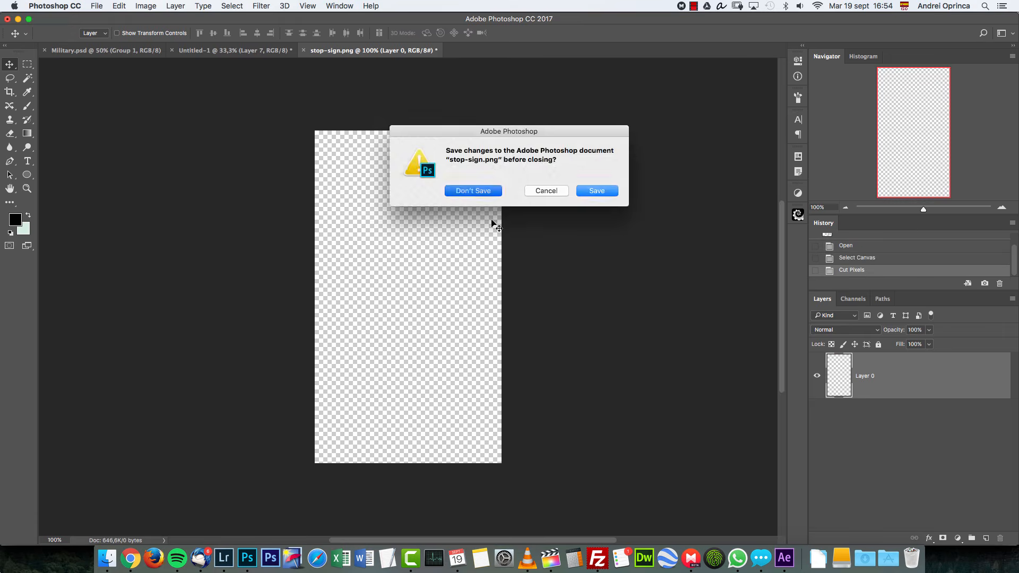
key("super+d")
Paste the stop sign directly above the tree layer and stand it behind the front end of the tank.
scroll(1010, 444, "down", 1)
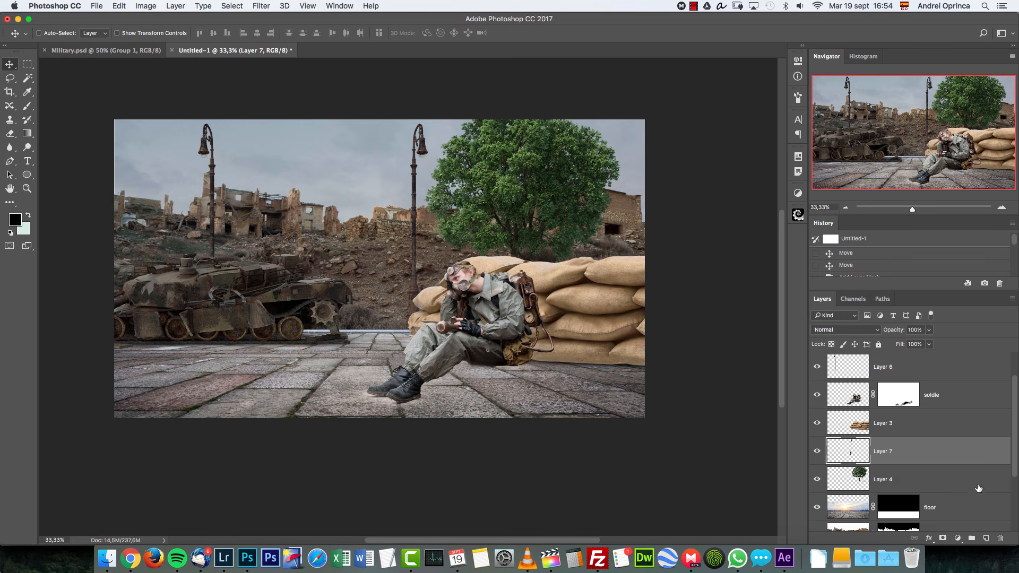
left_click(969, 481)
key("super+v")
left_click_drag(404, 264, 356, 272)
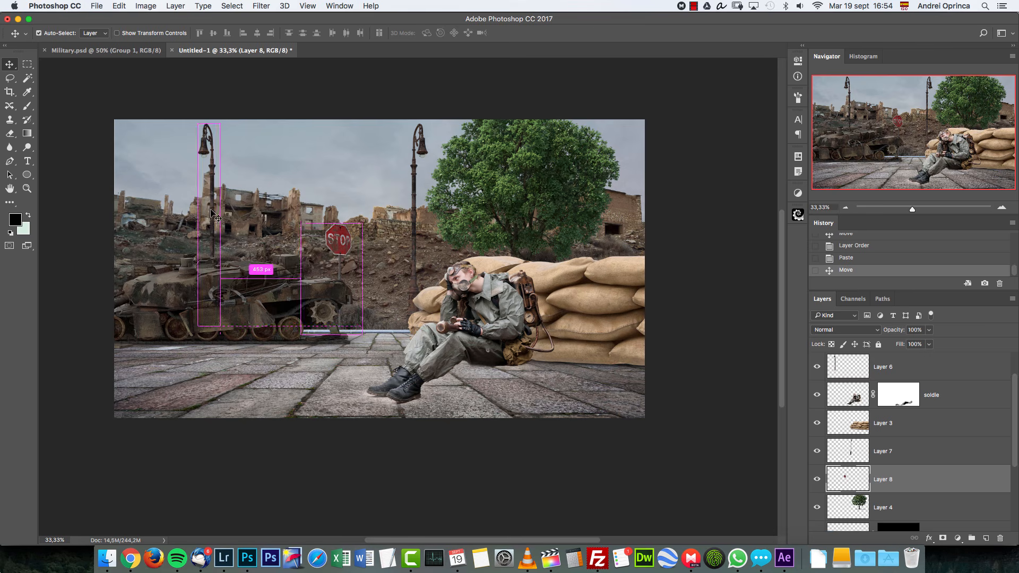
Spread out the background objects: shift the tank's lamp further left, and the second lamp and the tree further right.
left_click_drag(227, 221, 204, 222)
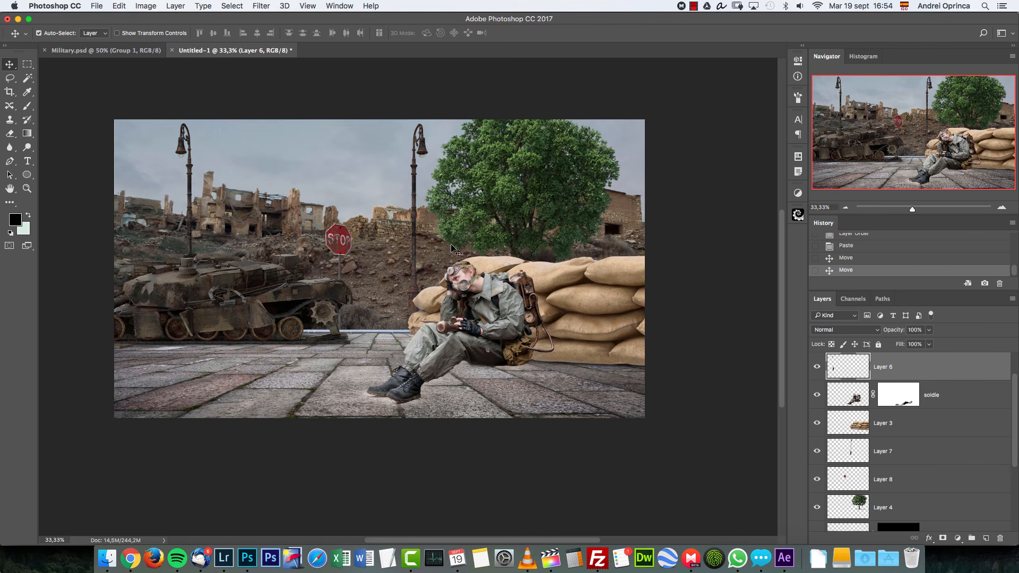
left_click_drag(416, 289, 435, 282)
left_click_drag(478, 181, 550, 202)
Clear the selection in Military.psd, view its whole composition for reference and return to Untitled-1.
left_click(122, 50)
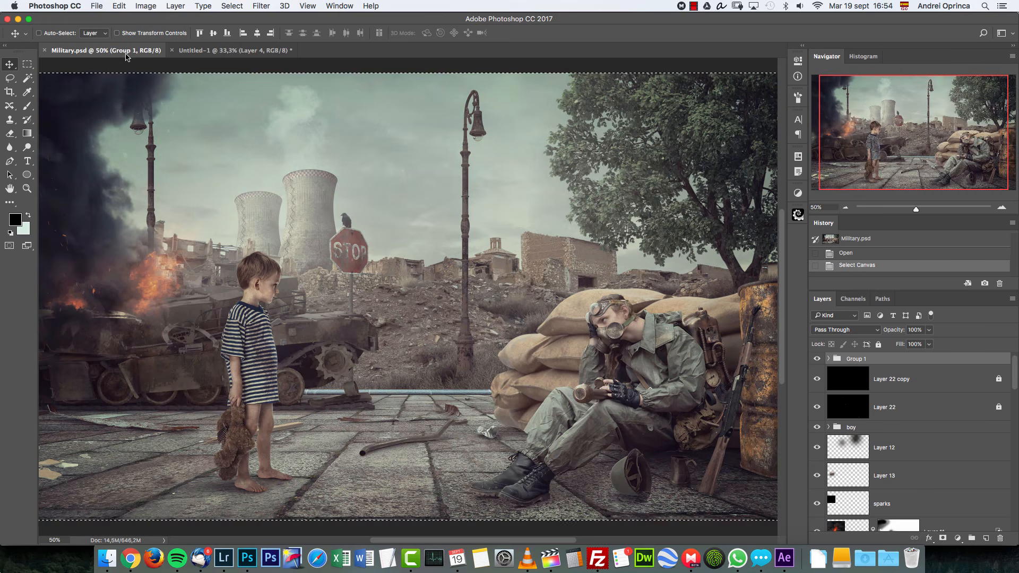
key("super+d")
left_click(845, 207)
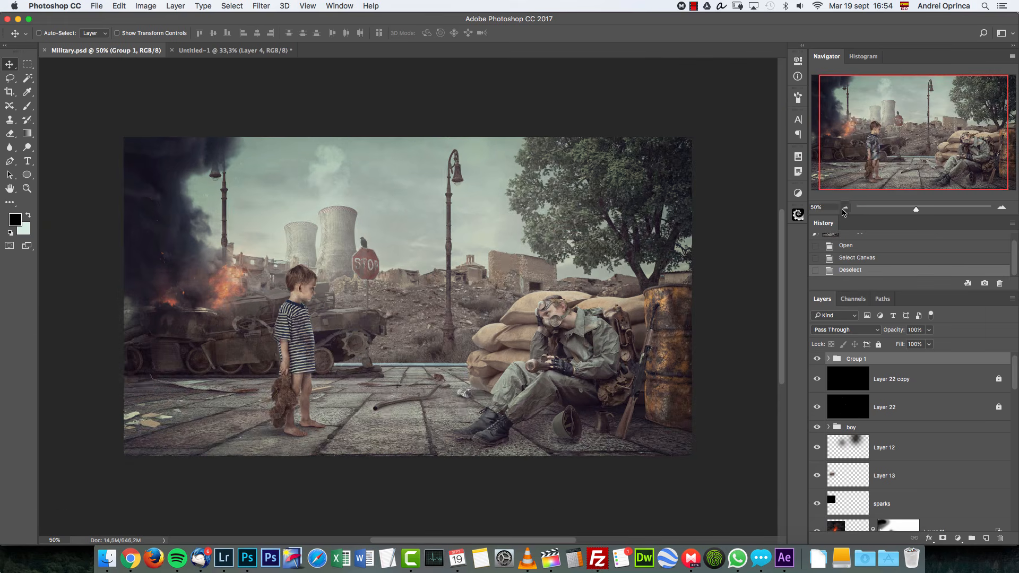
left_click(278, 51)
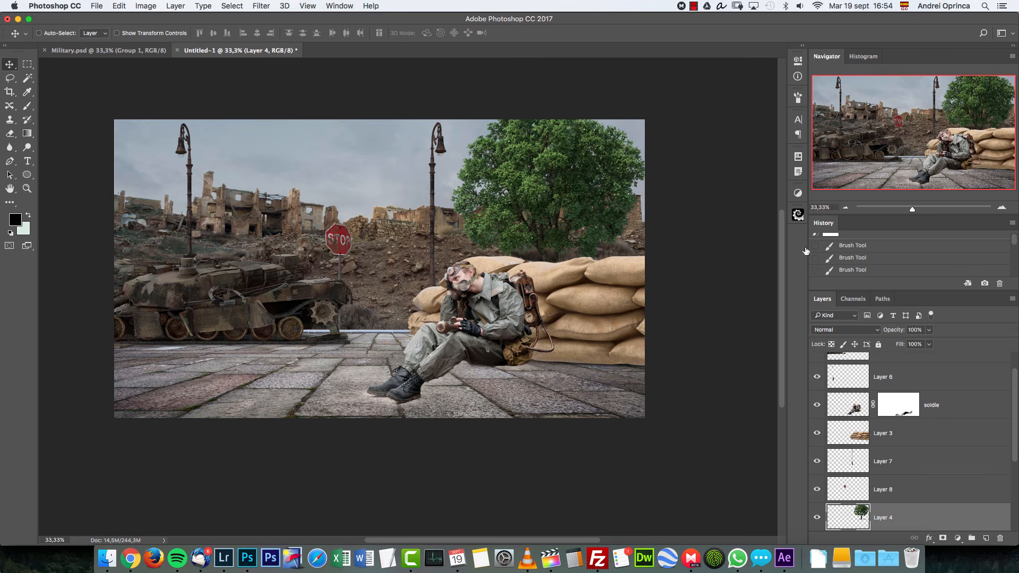
Open barrel.png from the Stock folder, cut its whole image and close the file without saving.
key("super+o")
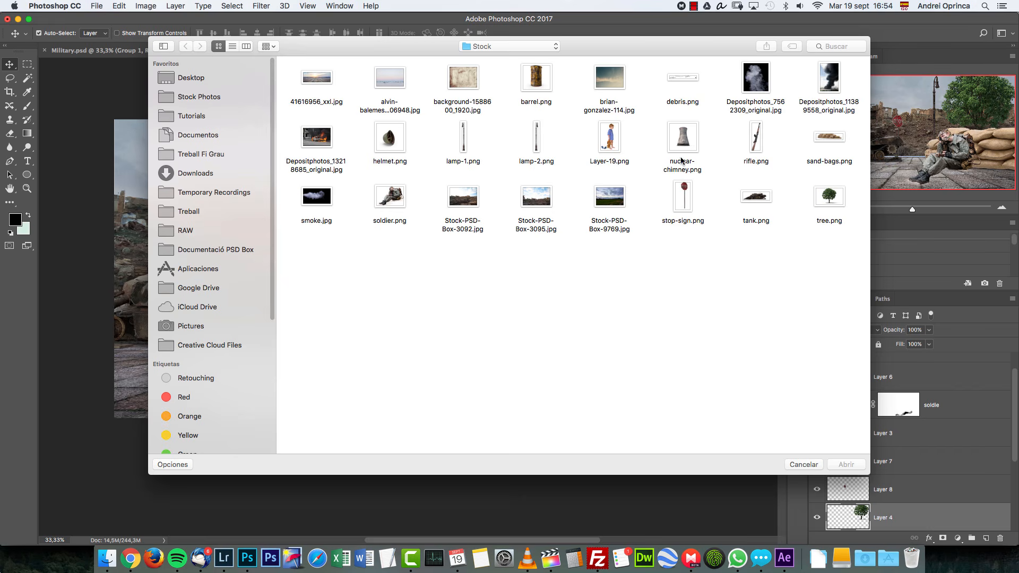
left_click(536, 78)
left_click(846, 465)
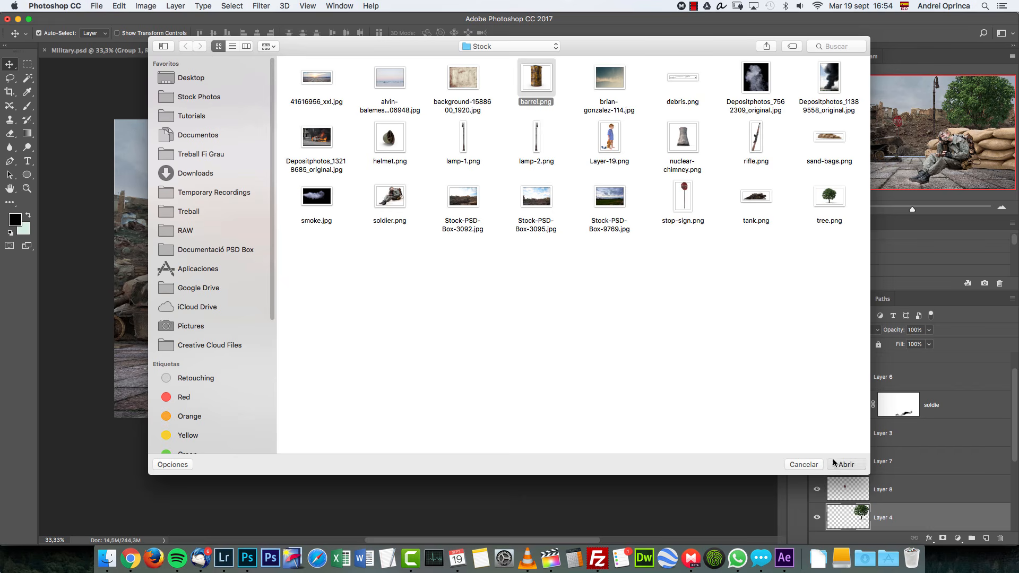
key("super+a")
key("super+x")
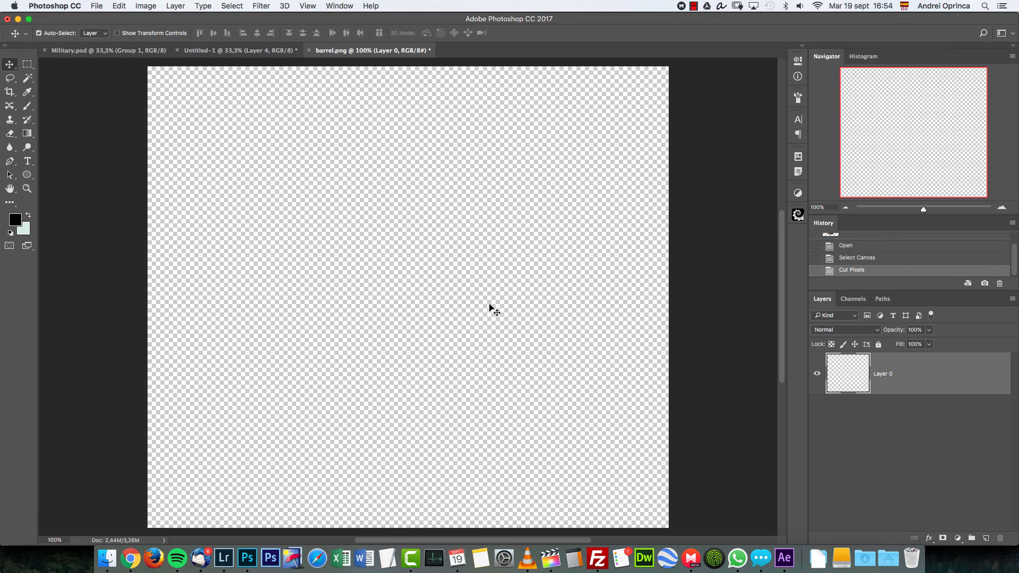
key("super+w")
left_click(475, 191)
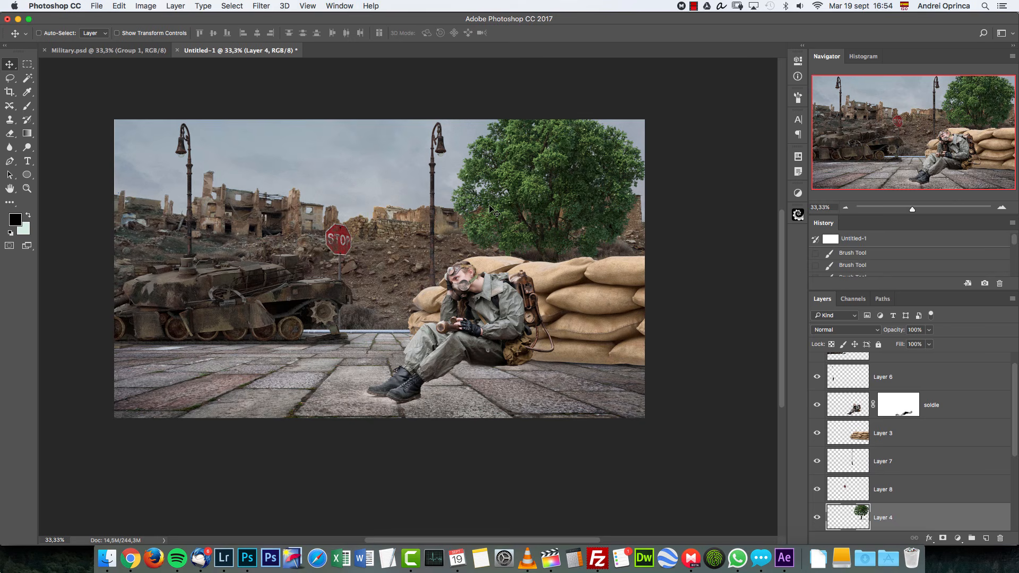
Paste the barrel in front of the right end of the sandbags and order its layer just below the soldier layer.
left_click_drag(429, 258, 648, 329)
left_click_drag(924, 519, 892, 419)
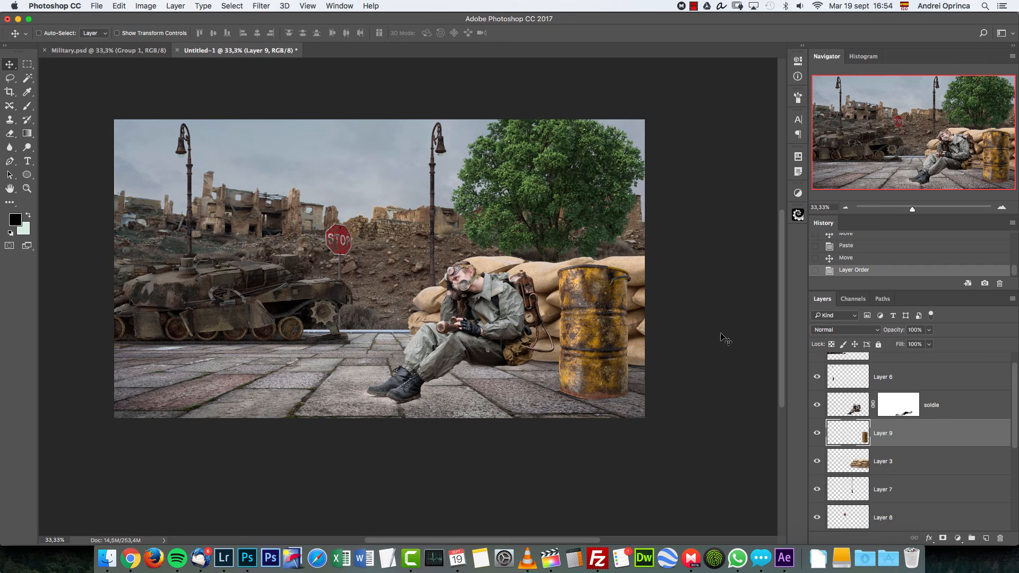
left_click_drag(615, 322, 615, 309)
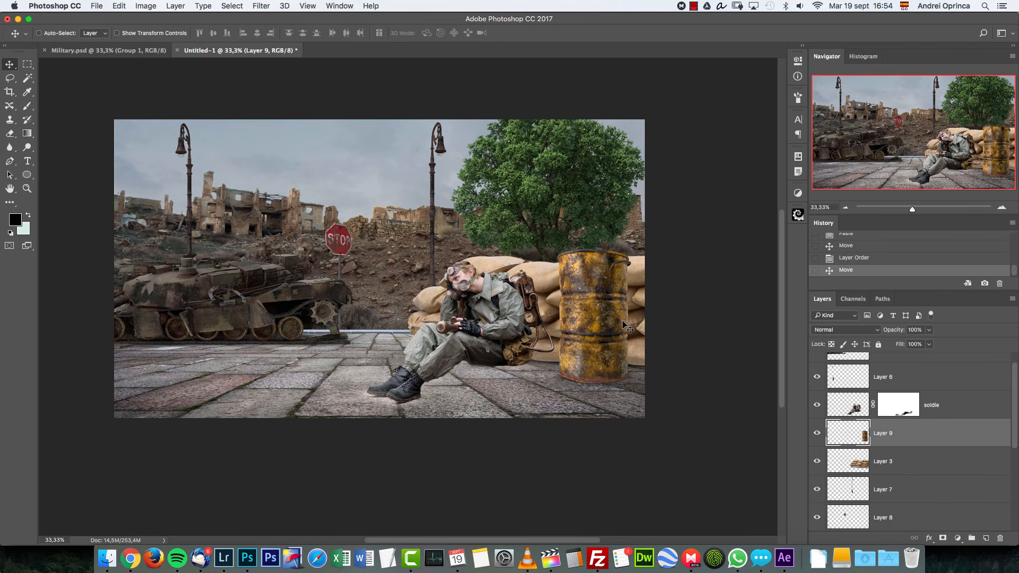
Open nuclear-chimney.png from the Stock folder, cut its whole image and close the file without saving.
key("super+o")
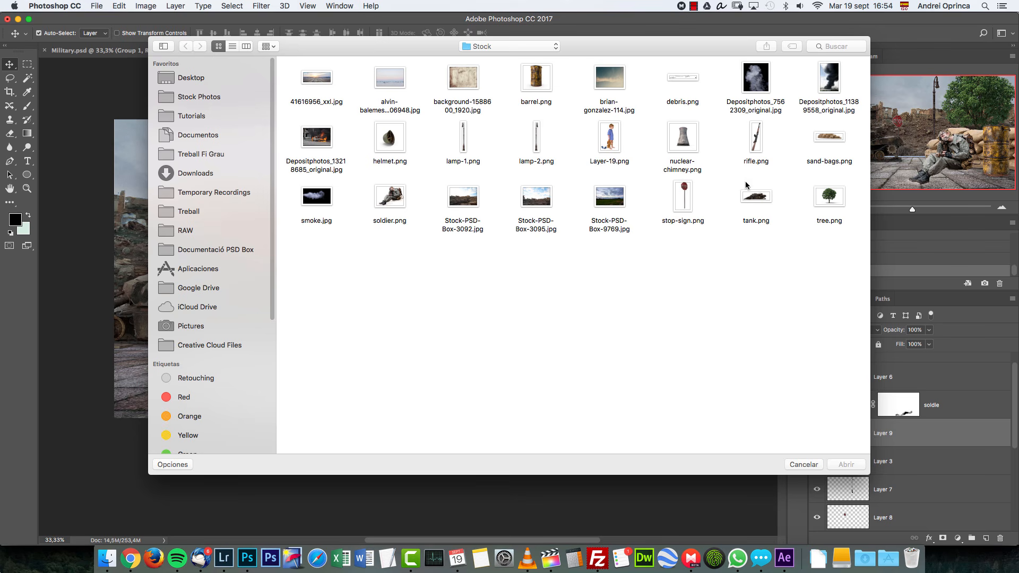
left_click(698, 153)
left_click(848, 465)
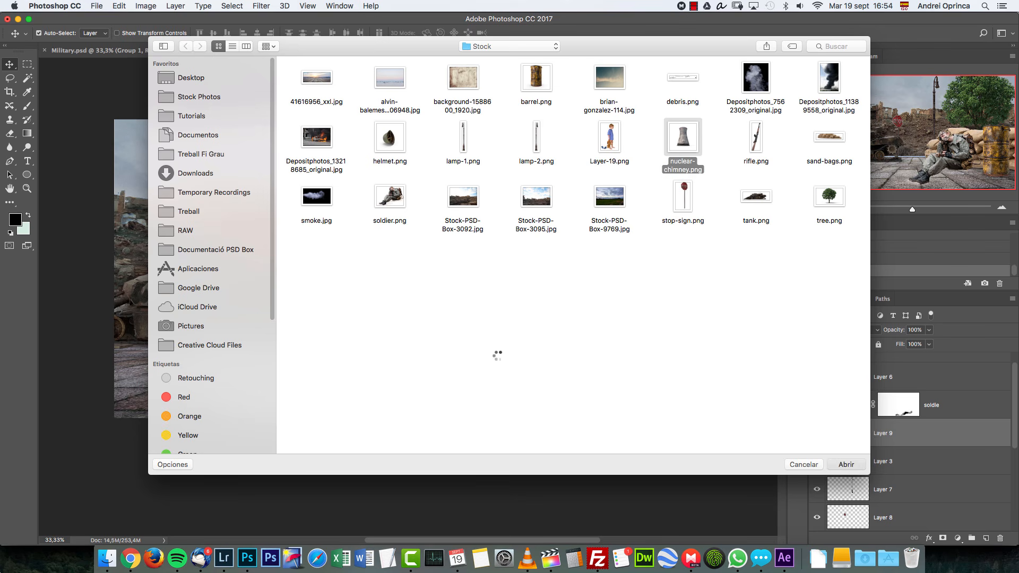
key("super+a")
key("super+x")
key("super+w")
key("super+d")
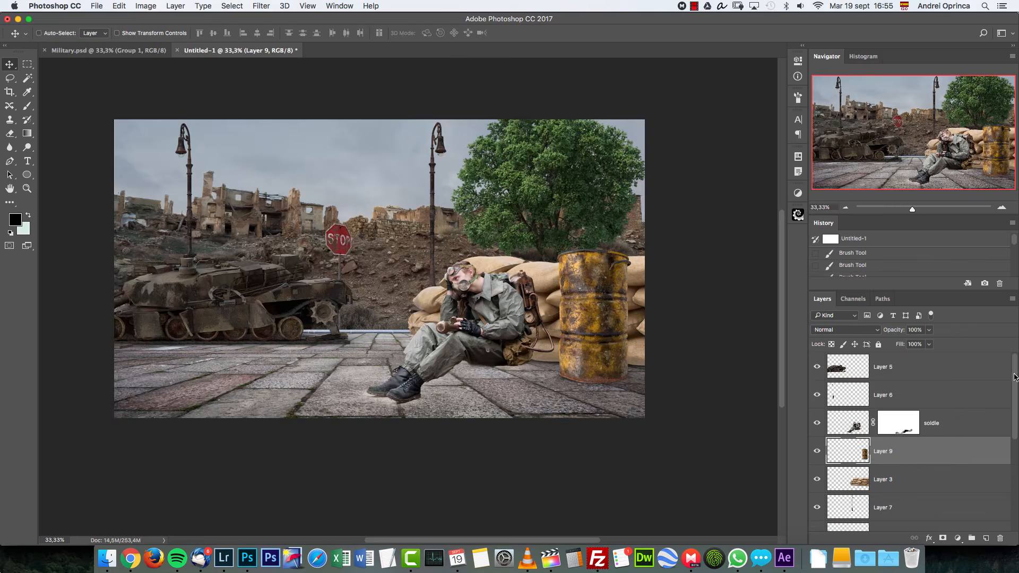
Rename the ruins layer, Layer 2, as "destroyed ciy".
scroll(1008, 424, "down", 5)
left_click(941, 436)
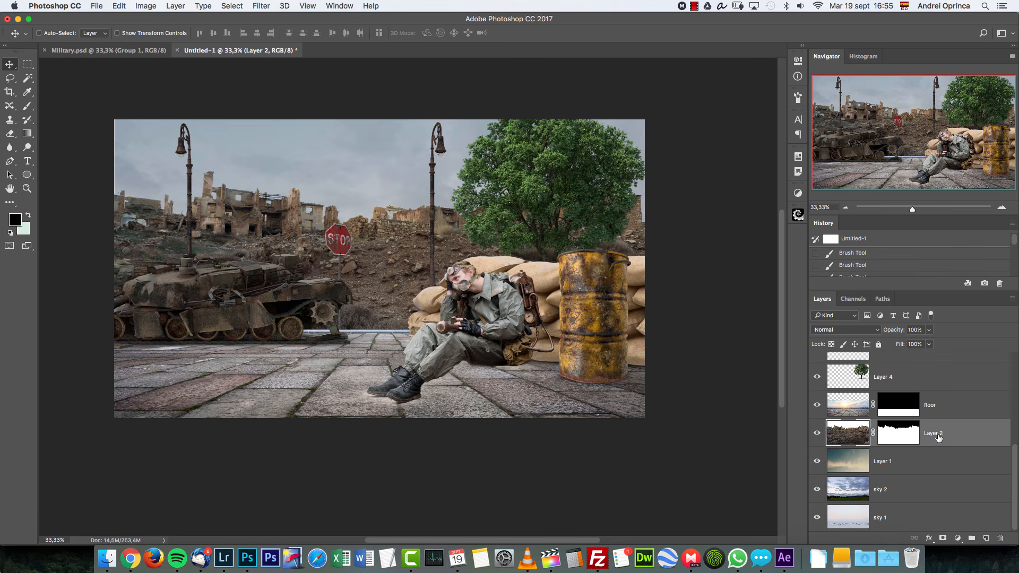
type("destroyed cit")
key("BackSpace")
type("y")
key("Return")
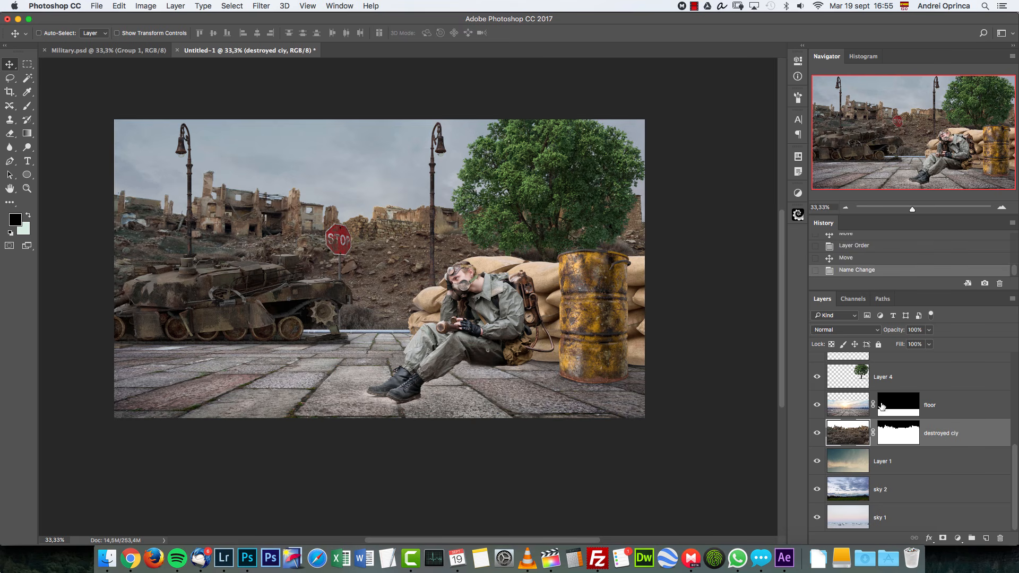
Paste the nuclear chimney directly above the Layer 1 sky, behind the ruins.
left_click(931, 468)
key("ctrl+b")
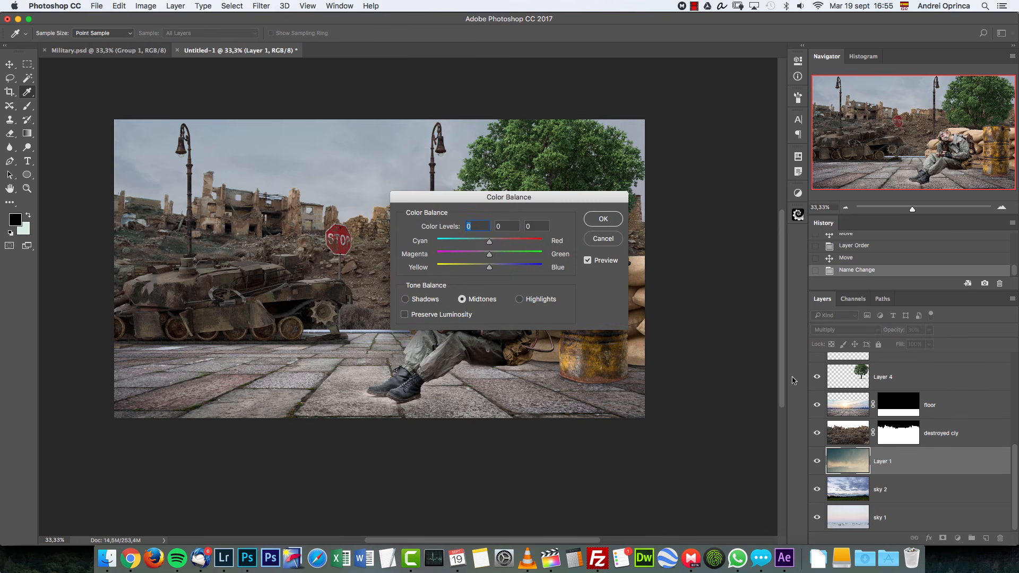
key("F2")
key("Escape")
key("v")
key("ctrl+v")
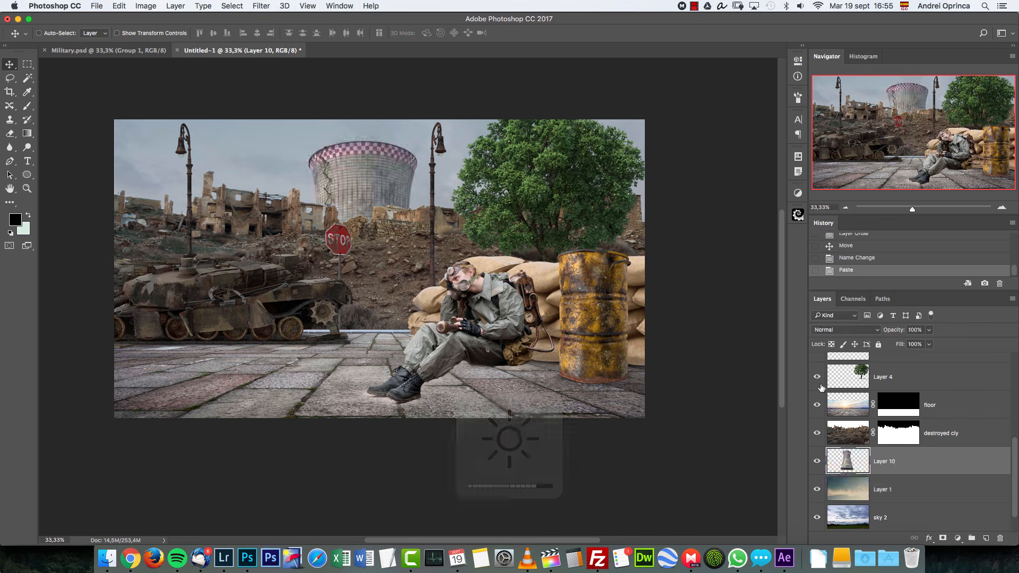
Scale the nuclear chimney down and place it behind the ruined building, near the stop sign.
key("ctrl+t")
left_click_drag(544, 148, 447, 216)
left_click_drag(407, 285, 346, 222)
left_click_drag(386, 154, 398, 293)
key("Return")
Duplicate the chimney layer, order the copy below the original, and scale it slightly smaller to the left of the first chimney.
key("super+1")
key("super+j")
left_click_drag(943, 464, 935, 491)
key("super+t")
left_click_drag(524, 183, 502, 200, "alt+shift")
mouse_move(429, 265)
left_mouse_down()
mouse_move(459, 260)
mouse_move(438, 271)
mouse_move(447, 271)
left_mouse_up()
key("Return")
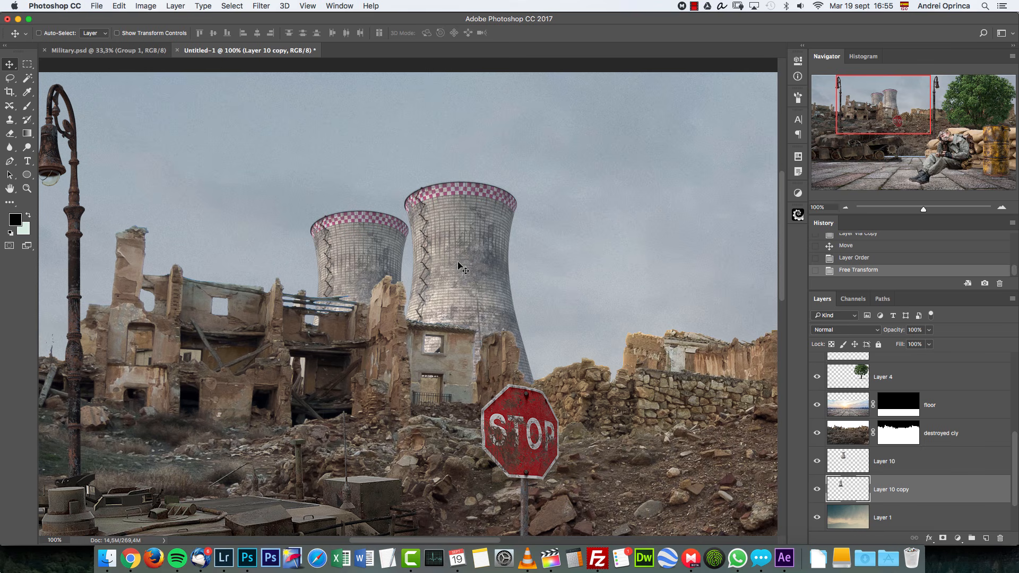
Nudge the smaller chimney slightly down and further left of the larger one.
left_click(844, 207)
left_click(845, 207)
left_click(845, 208)
left_click_drag(393, 278, 388, 281)
left_click_drag(646, 334, 627, 296)
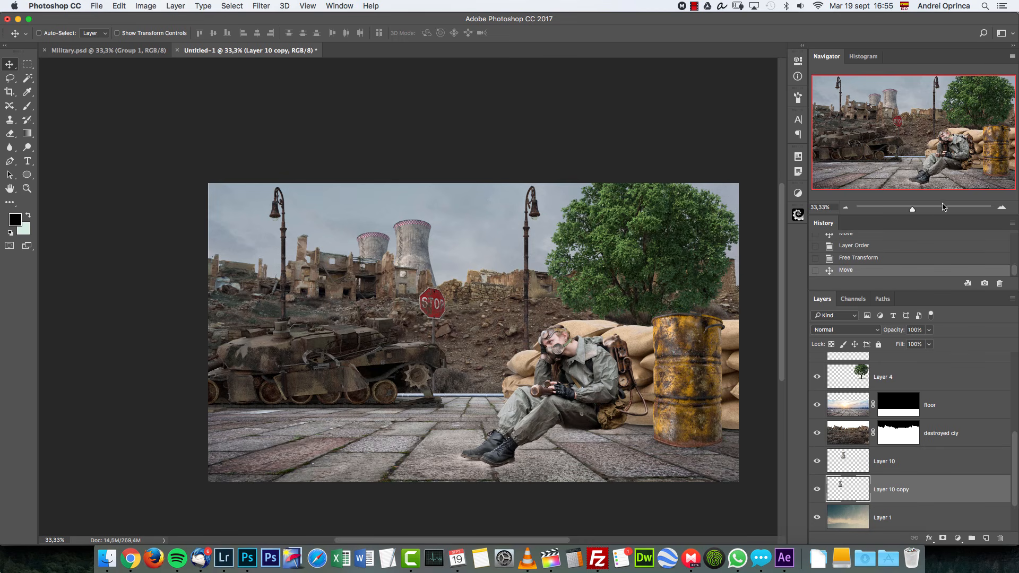
Open debris.png from the Stock folder.
left_click(1001, 207)
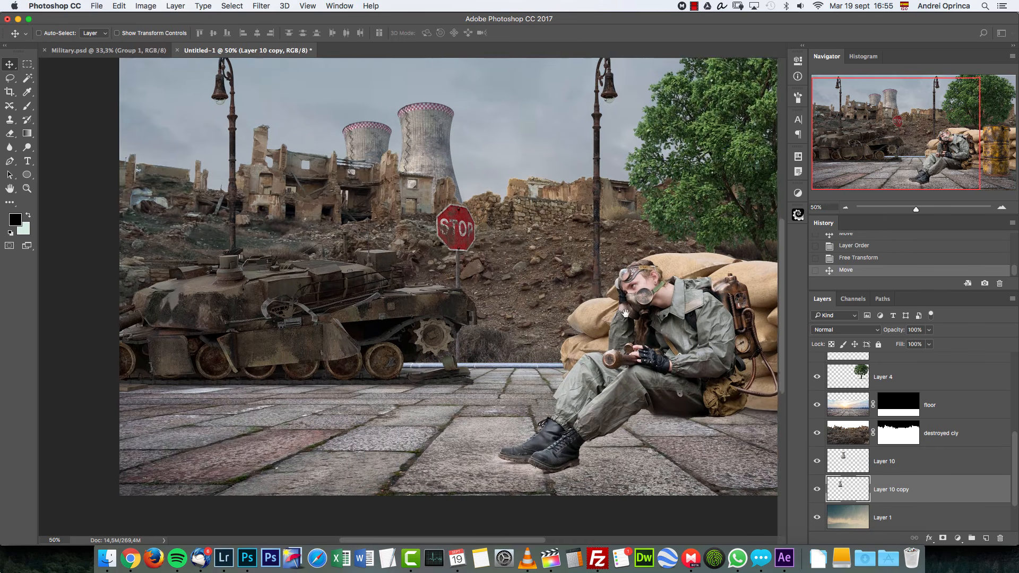
scroll(370, 378, "right", 3)
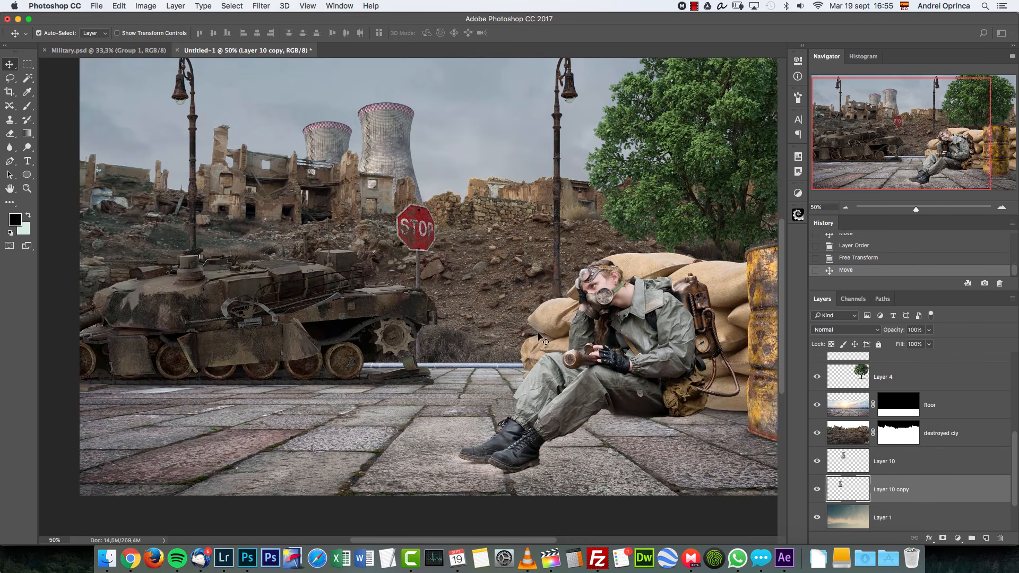
key("super+o")
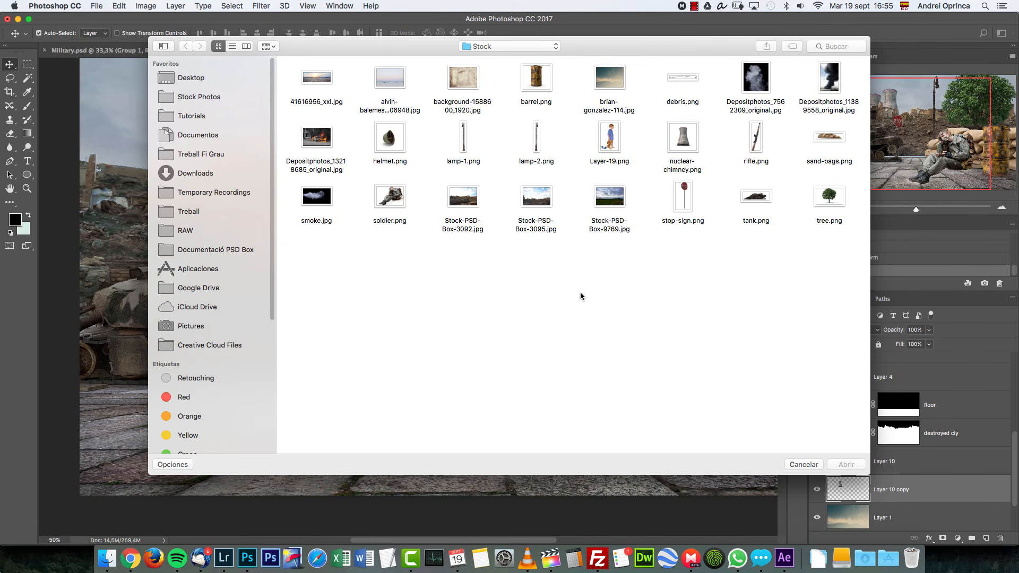
left_click(686, 80)
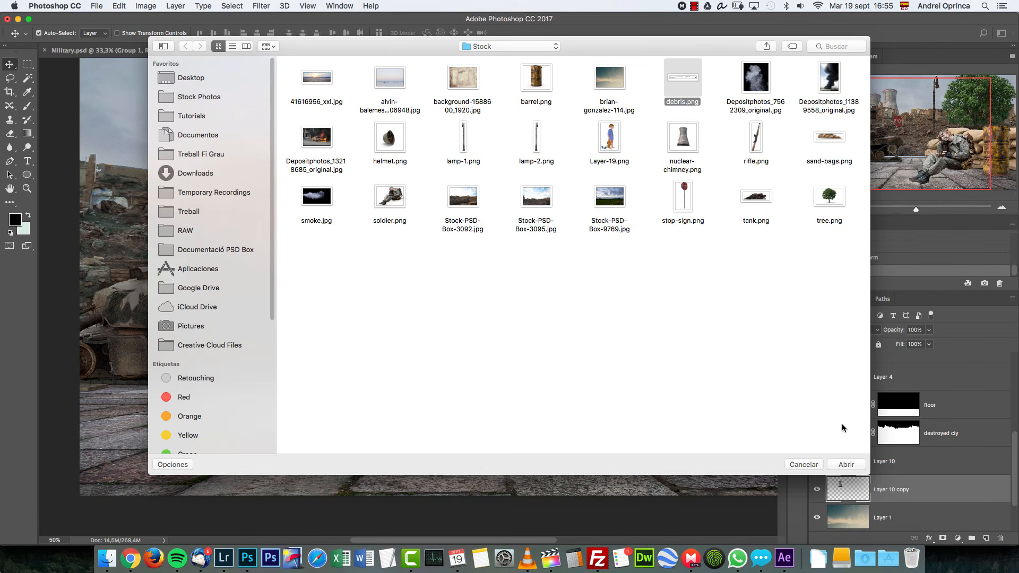
left_click(848, 464)
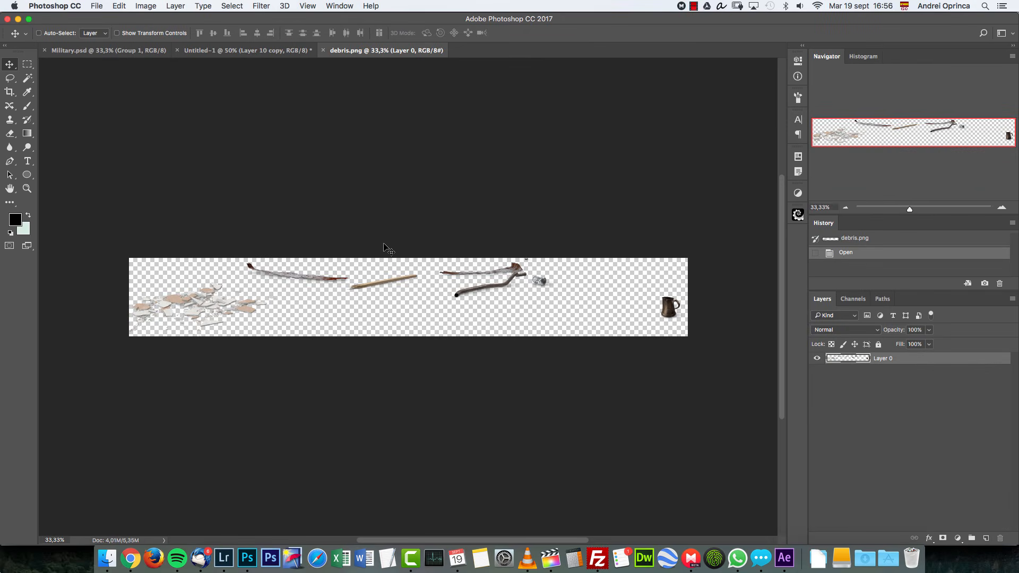
Cut the entire contents of debris.png and close the file without saving.
key("super+1")
scroll(409, 286, "right", 10)
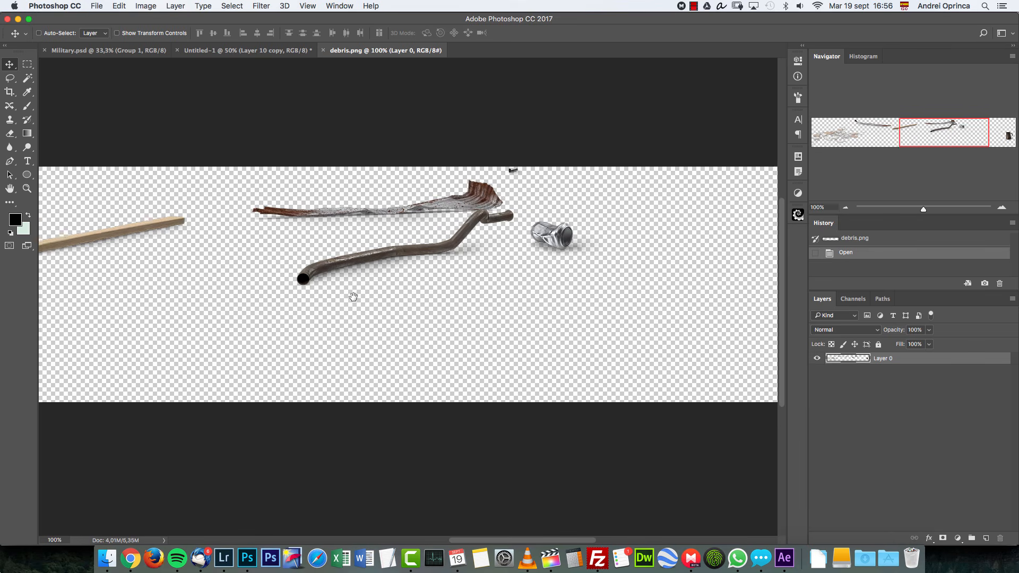
left_click(846, 208)
left_click(845, 207)
left_click_drag(444, 313, 598, 300)
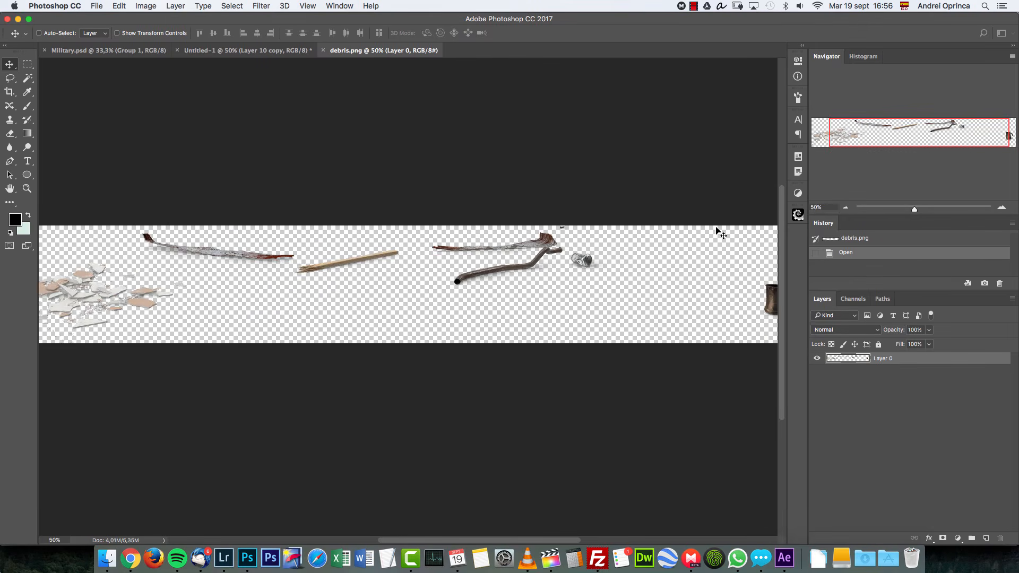
left_click(845, 208)
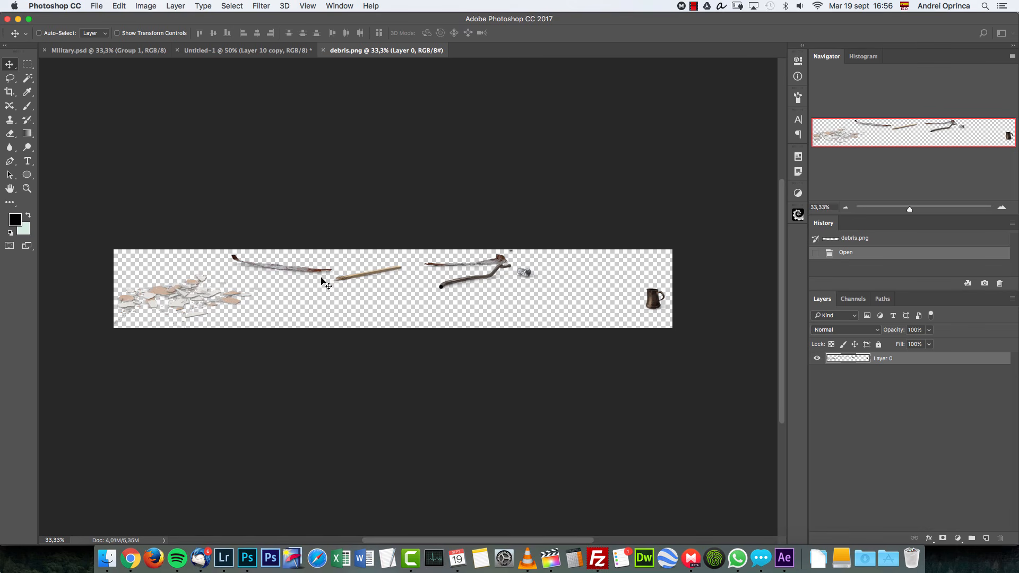
key("ctrl+a")
key("ctrl+x")
key("ctrl+w")
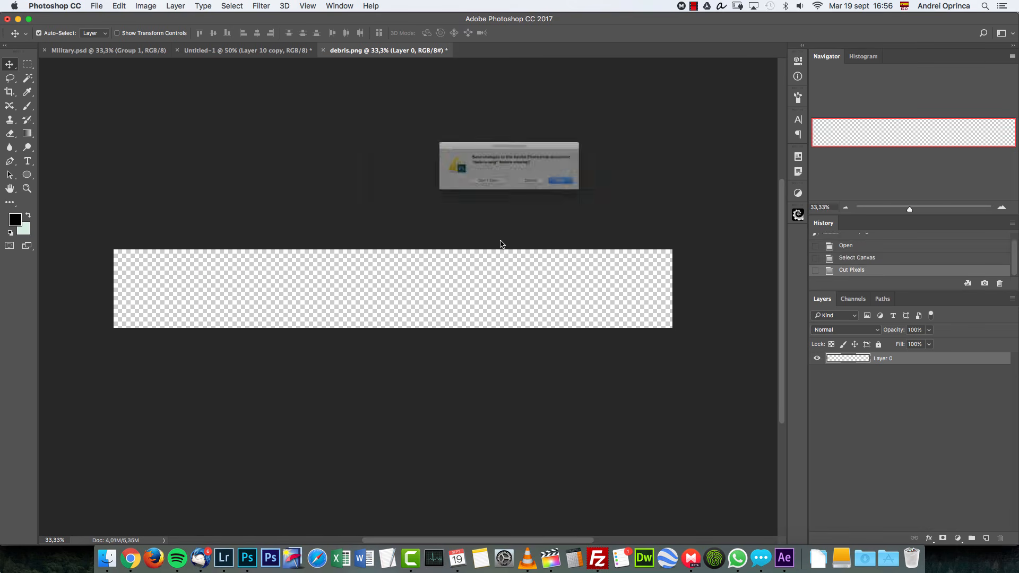
left_click(481, 192)
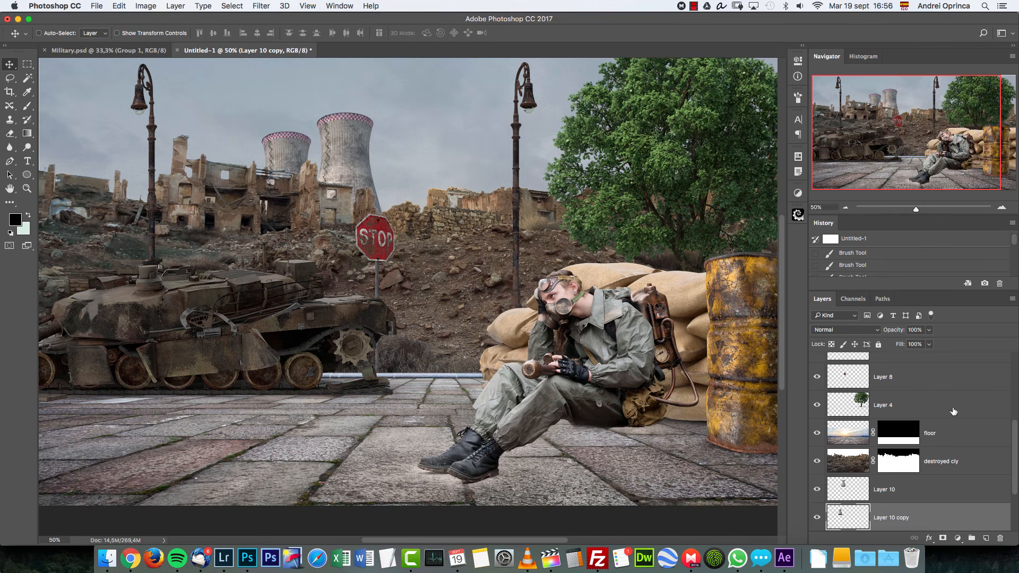
Paste the debris above the barrel layer in the Untitled-1 composite and move it down onto the pavement.
left_click_drag(1014, 438, 1013, 374)
key("ctrl+v")
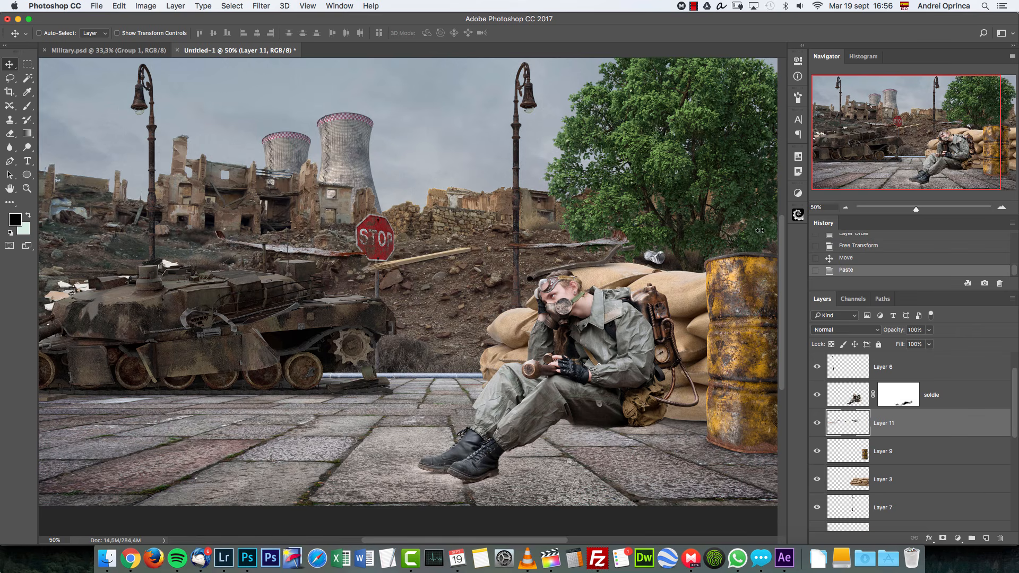
left_click(846, 207)
left_click_drag(496, 250, 453, 352)
Bring the debris layer to the top of the layer stack and shift the debris across the pavement.
left_click_drag(924, 414, 903, 362)
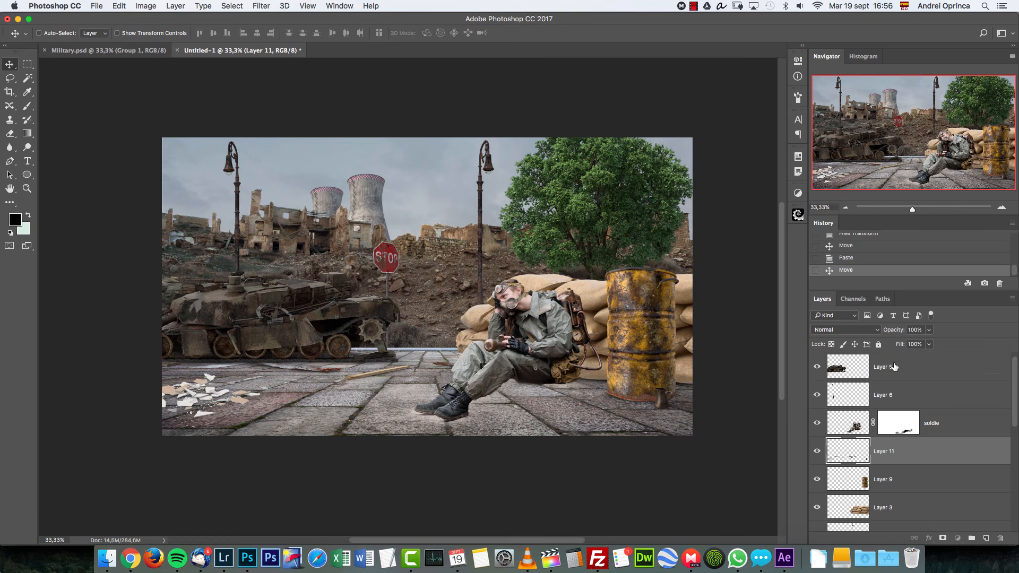
left_click_drag(933, 451, 898, 363)
mouse_move(371, 308)
left_mouse_down()
mouse_move(410, 300)
mouse_move(381, 313)
left_mouse_up()
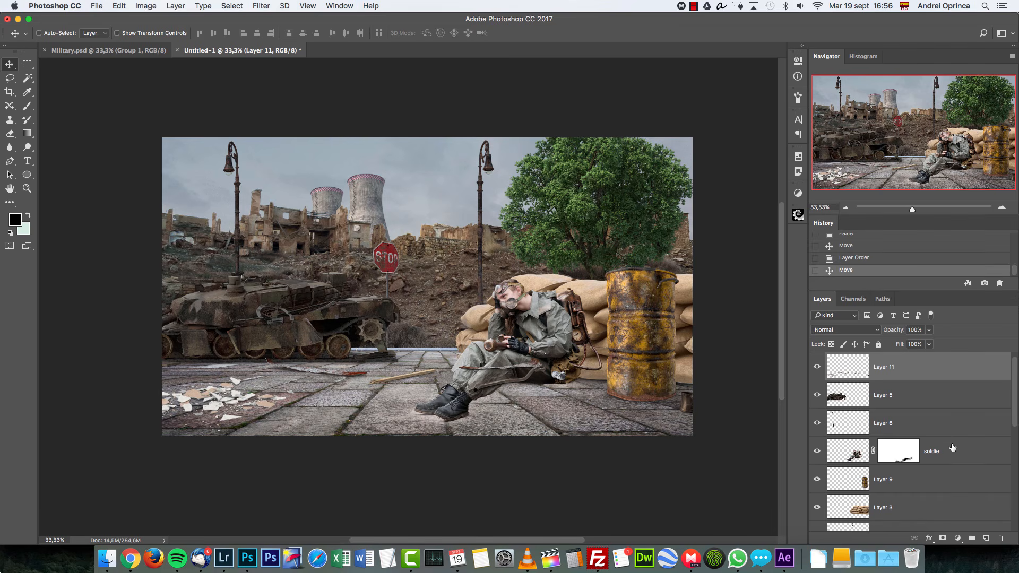
Reorder the tank layer and Layer 6 so both sit directly below the soldier layer.
left_click_drag(917, 394, 912, 463)
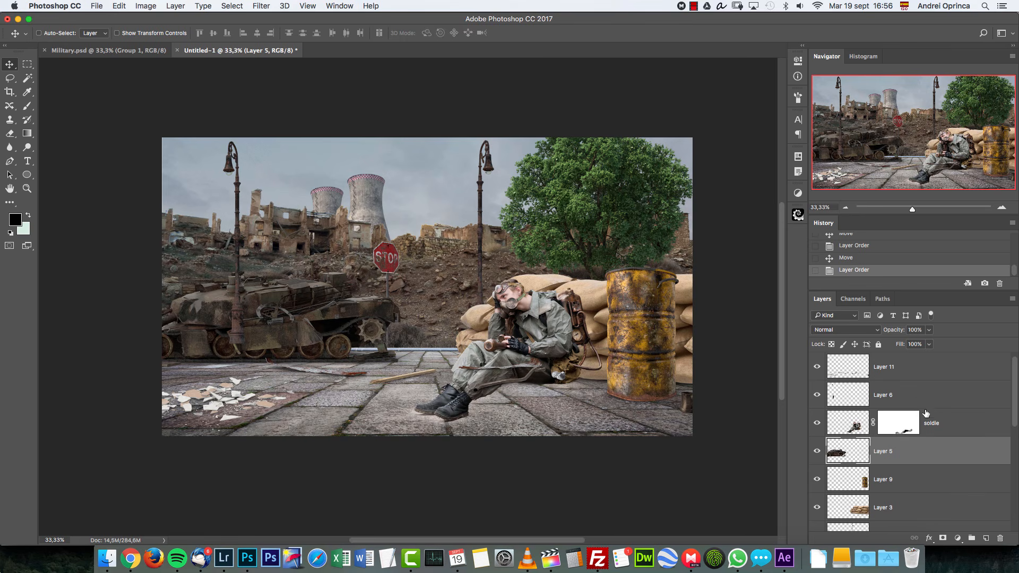
scroll(1011, 371, "down", 3)
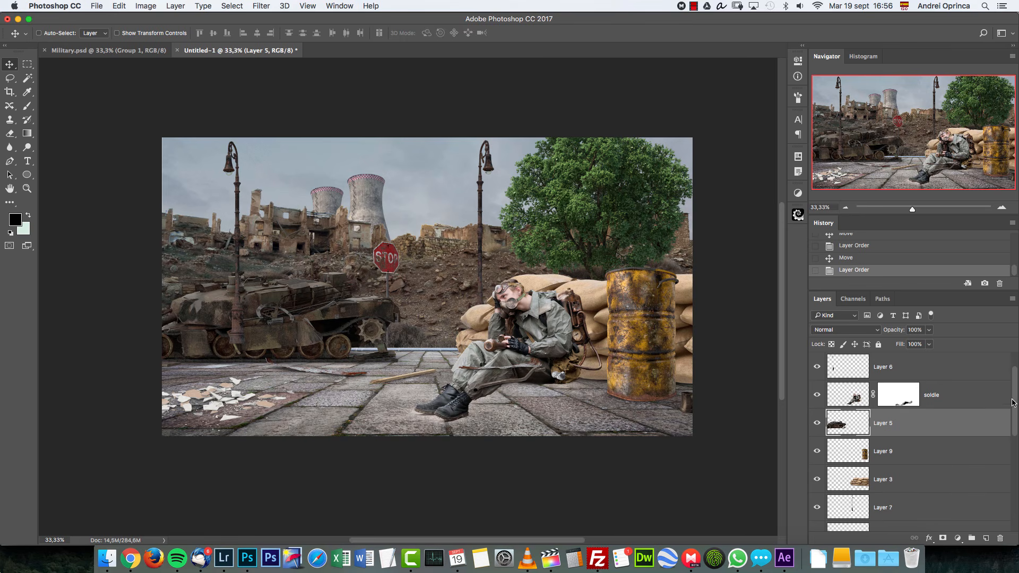
scroll(1007, 382, "up", 3)
left_click_drag(963, 392, 950, 466)
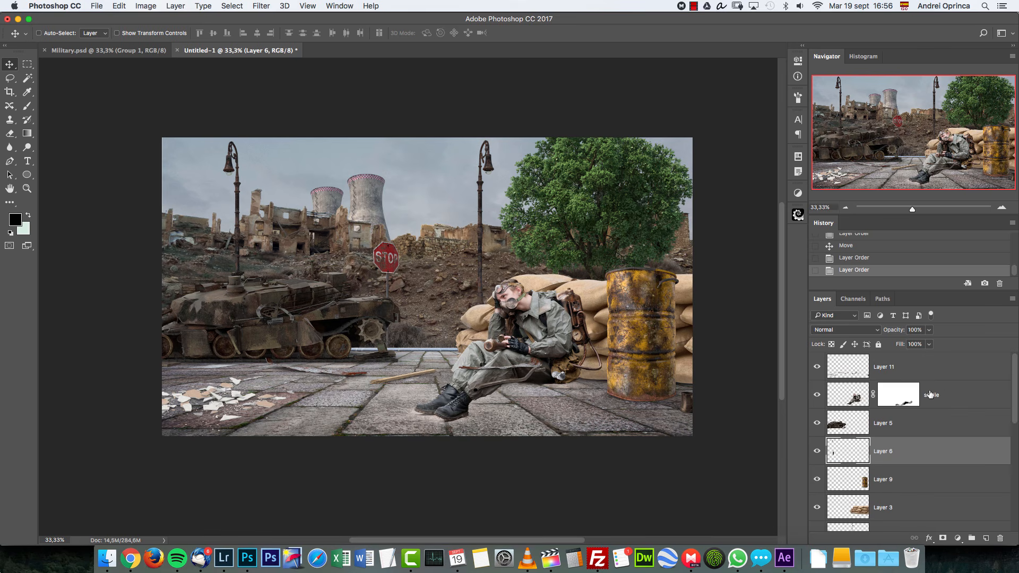
Order the debris layer just below the soldier and shift it left so the mug stands on the pavement between soldier and barrel.
left_click(940, 370)
left_click_drag(540, 355, 541, 347)
left_click_drag(947, 374, 944, 408)
left_click_drag(519, 336, 402, 339)
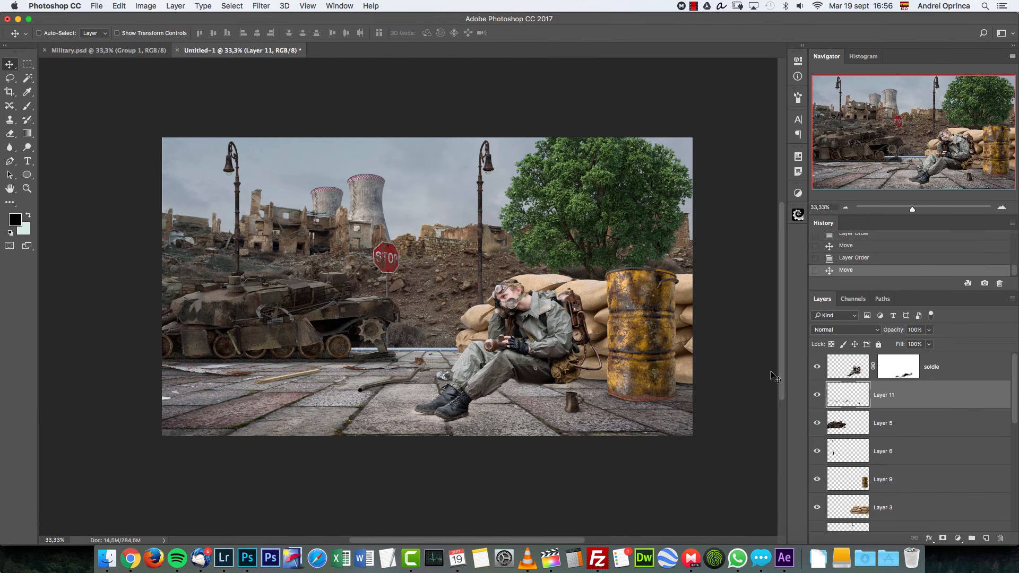
Lasso the metal mug on the debris layer and separate it onto its own layer with Layer Via Cut.
key("super+1")
left_click(970, 183)
left_click_drag(602, 342, 623, 239)
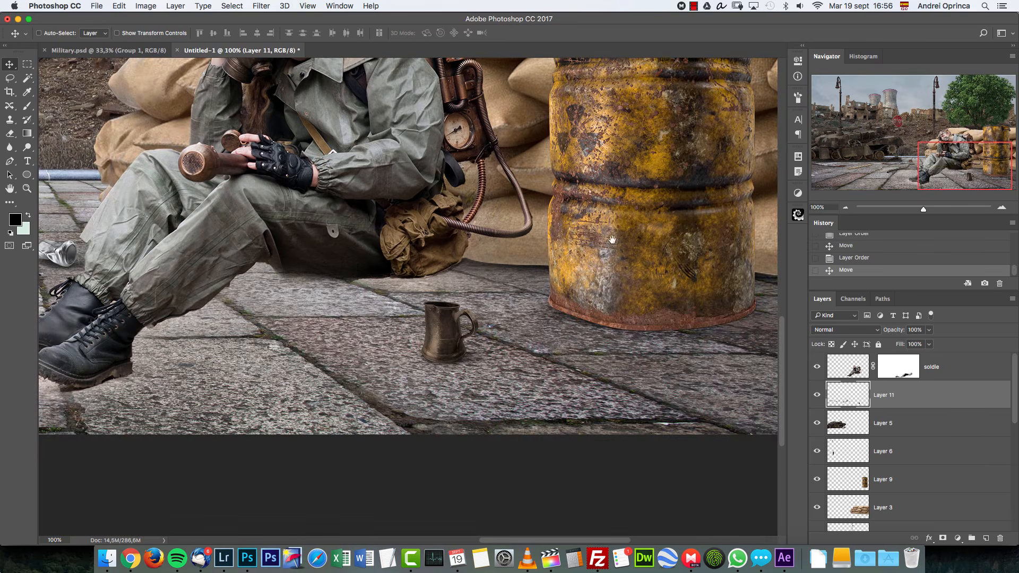
left_click(10, 78)
mouse_move(396, 253)
left_mouse_down()
mouse_move(367, 268)
mouse_move(567, 290)
mouse_move(456, 259)
left_mouse_up()
right_click(490, 365)
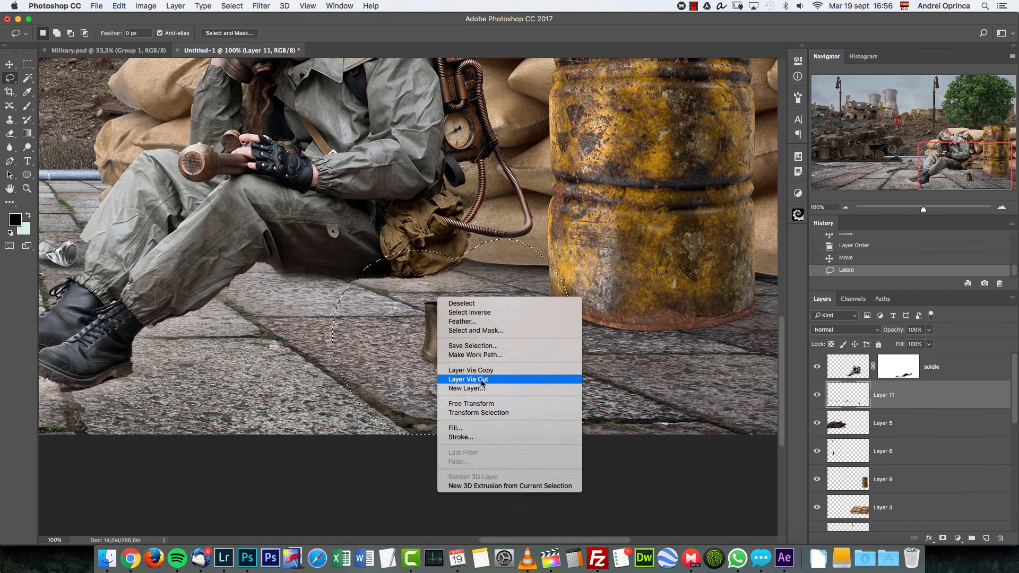
left_click(482, 379)
Order the mug layer above the soldier and place the mug on the ground beside the soldier's bag.
key("v")
left_click_drag(477, 337, 354, 343)
left_click_drag(924, 395, 917, 365)
left_click_drag(358, 334, 589, 287)
left_click(847, 209)
left_click(847, 208)
left_click(847, 208)
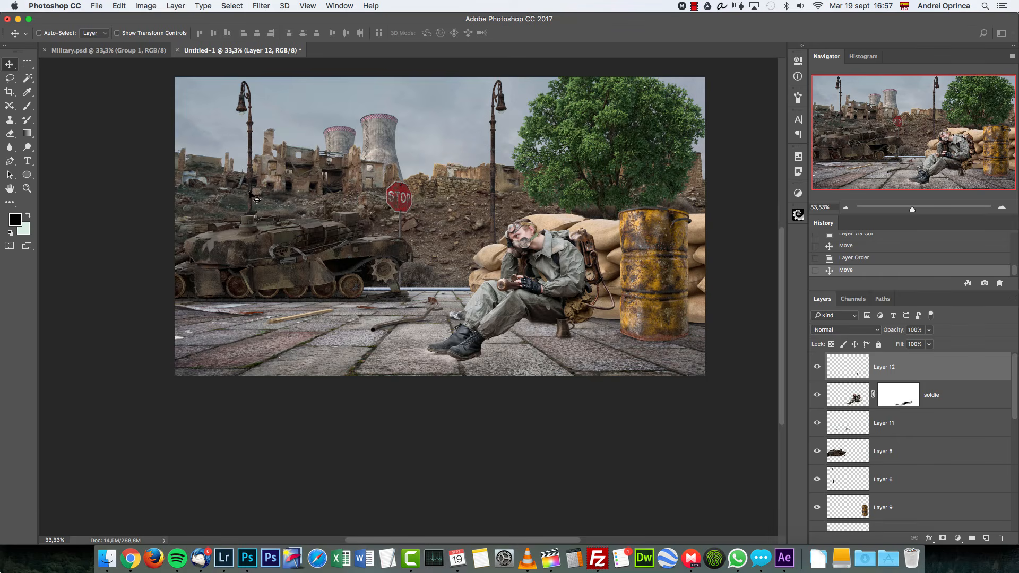
left_click(1002, 208)
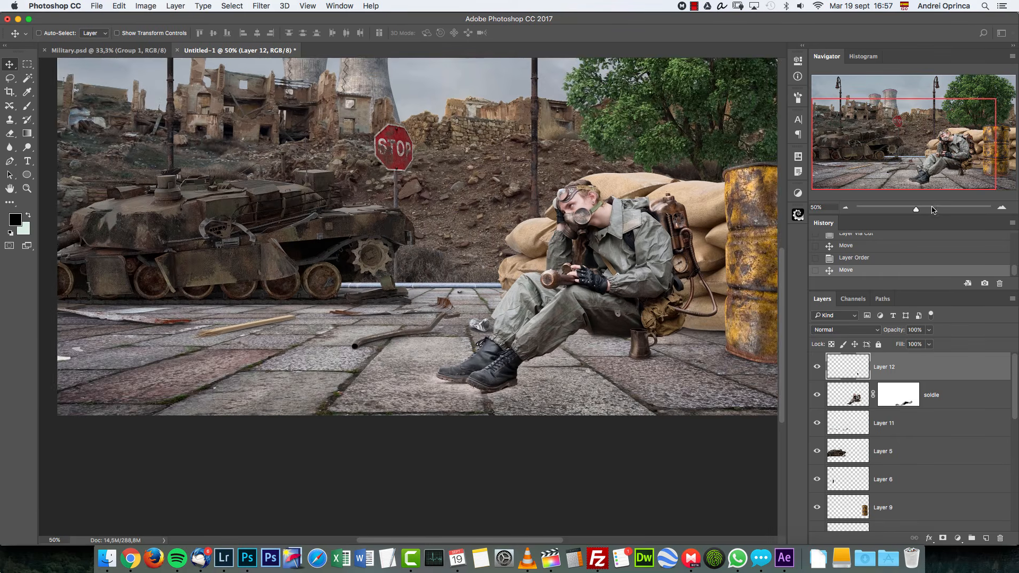
left_click_drag(596, 239, 577, 280)
Open rifle.png from the Stock folder, cut the whole rifle image, and close the file without saving.
key("super+o")
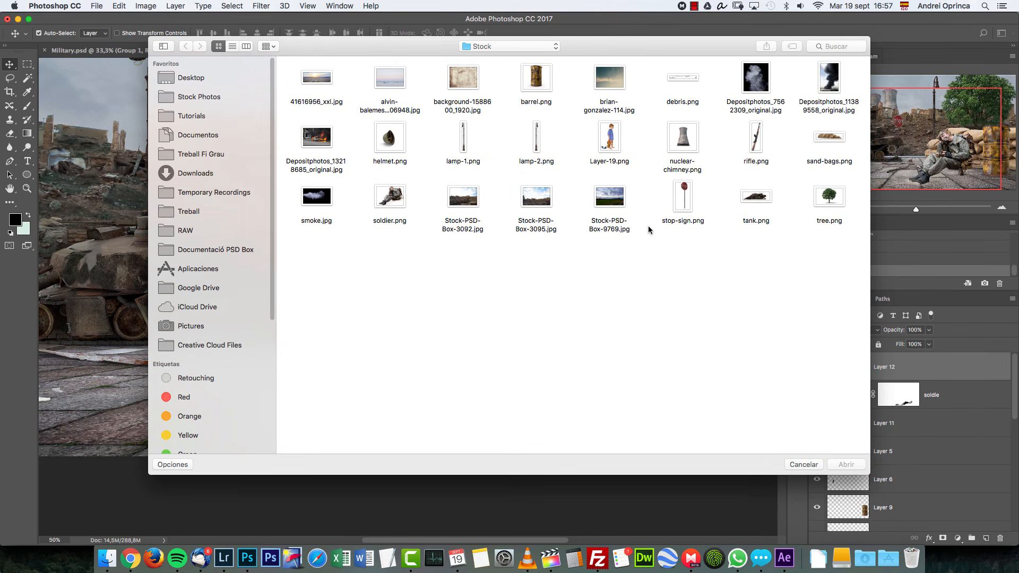
left_click(758, 143)
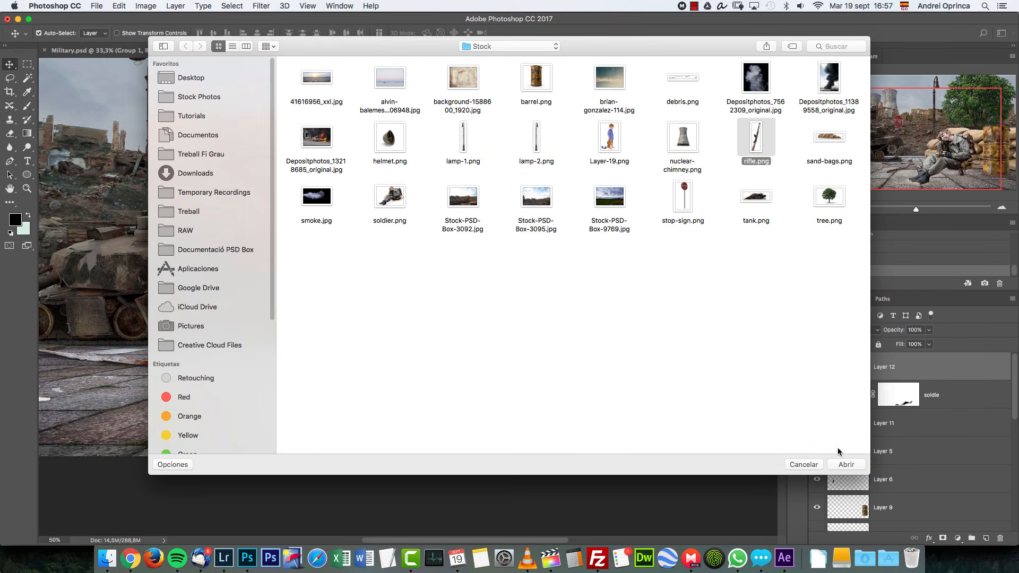
left_click(844, 465)
key("super+a")
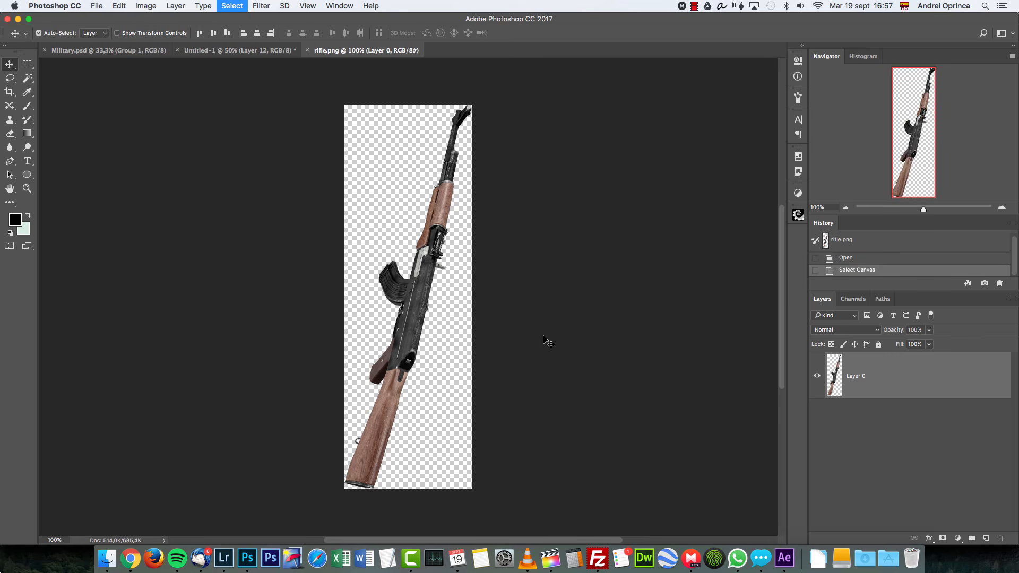
key("super+x")
key("super+w")
left_click(476, 192)
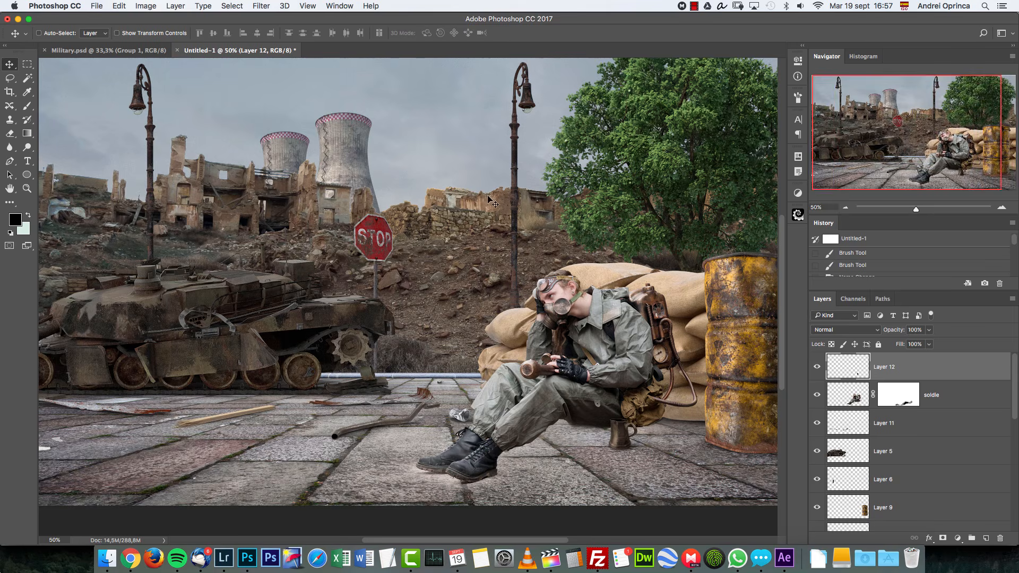
Paste the rifle into the composite and position it leaning against the left side of the yellow barrel.
key("super+v")
left_click_drag(611, 320, 425, 279)
key("super+plus")
key("super+plus")
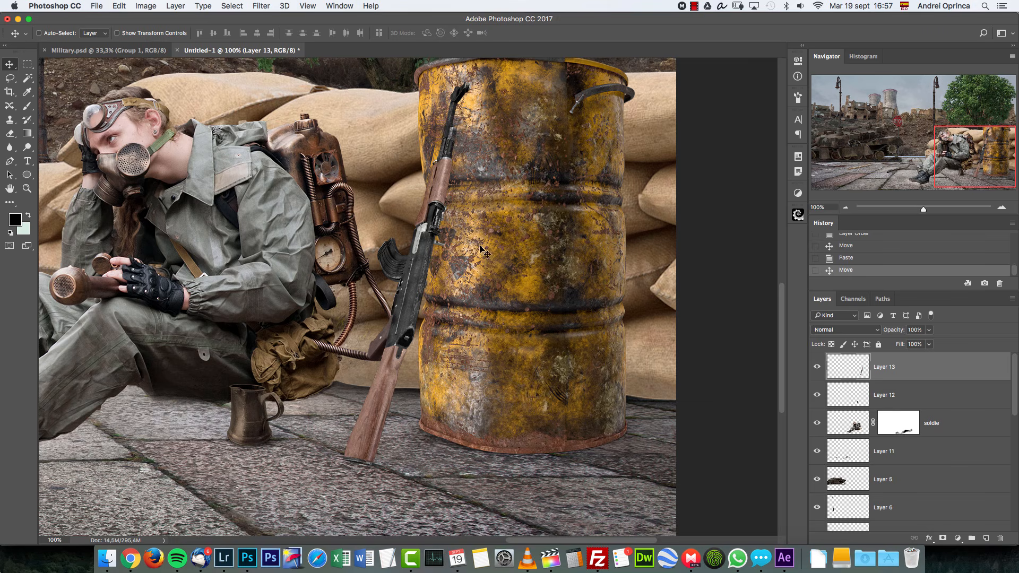
left_click_drag(482, 233, 490, 267)
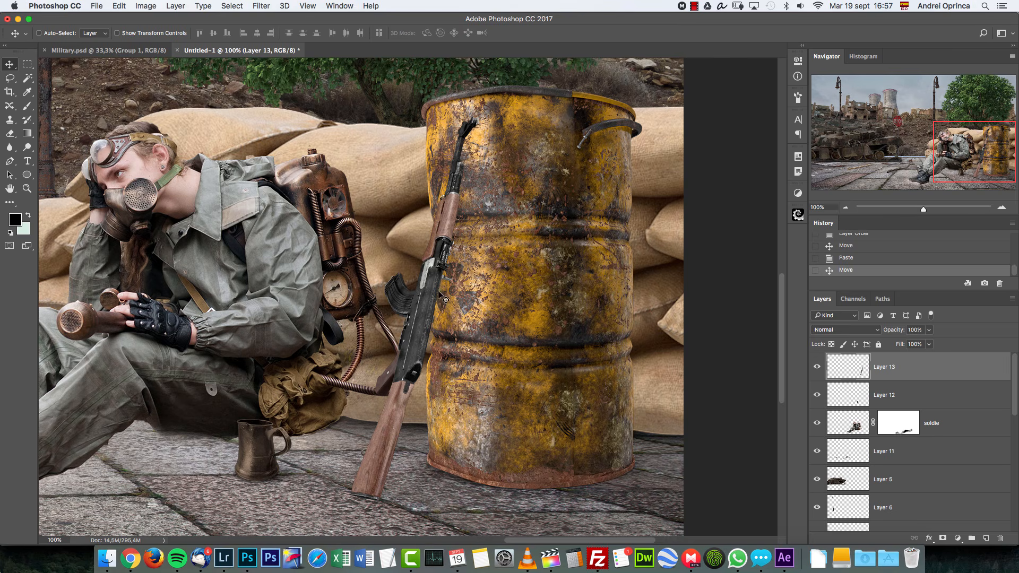
left_click_drag(440, 295, 428, 289)
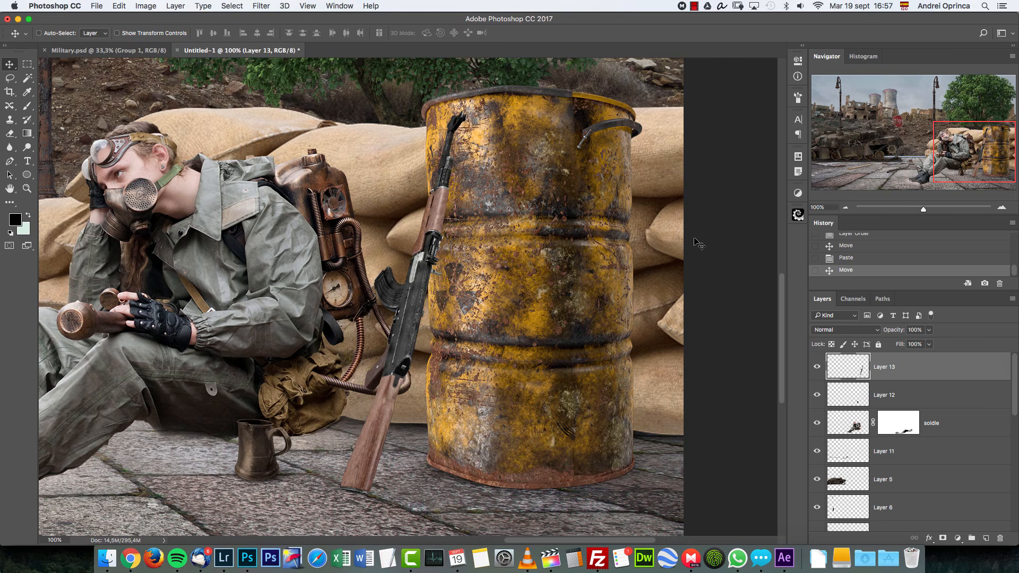
key("super+minus")
key("super+minus")
key("super+minus")
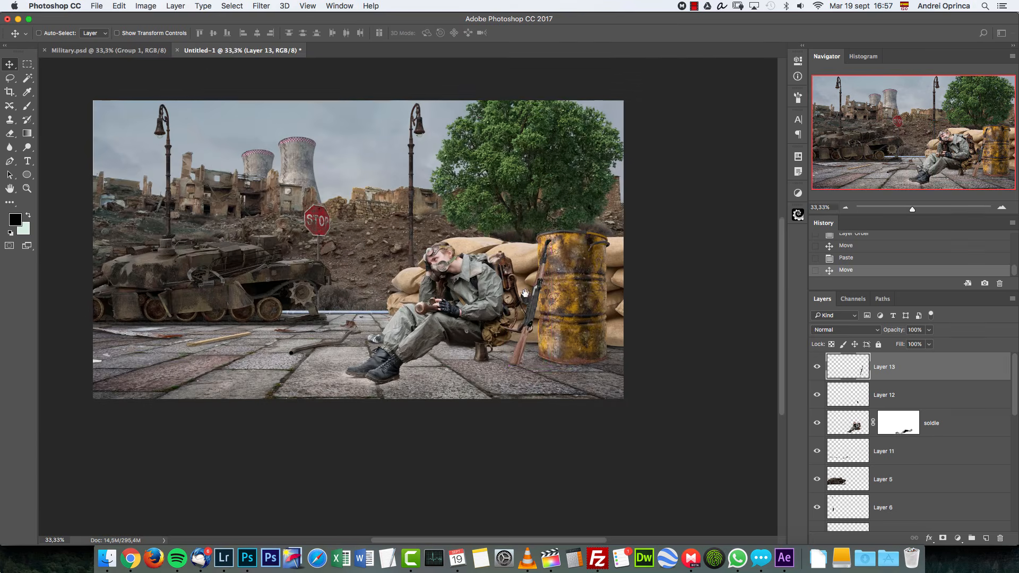
Open helmet.png from the Stock folder, cut the whole helmet image, and close the file without saving.
key("super+o")
left_click(400, 142)
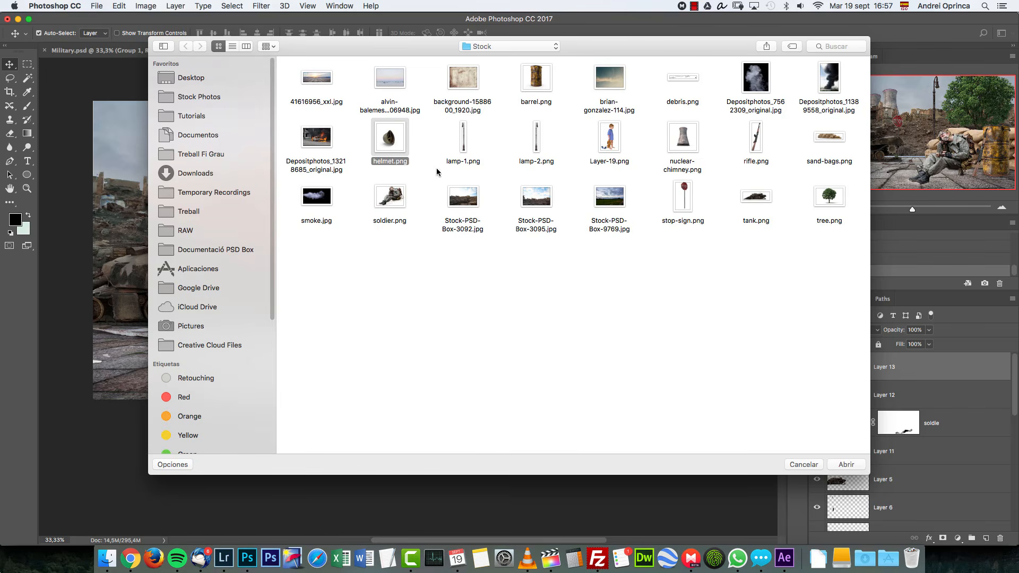
left_click(847, 465)
key("super+a")
key("super+x")
key("super+w")
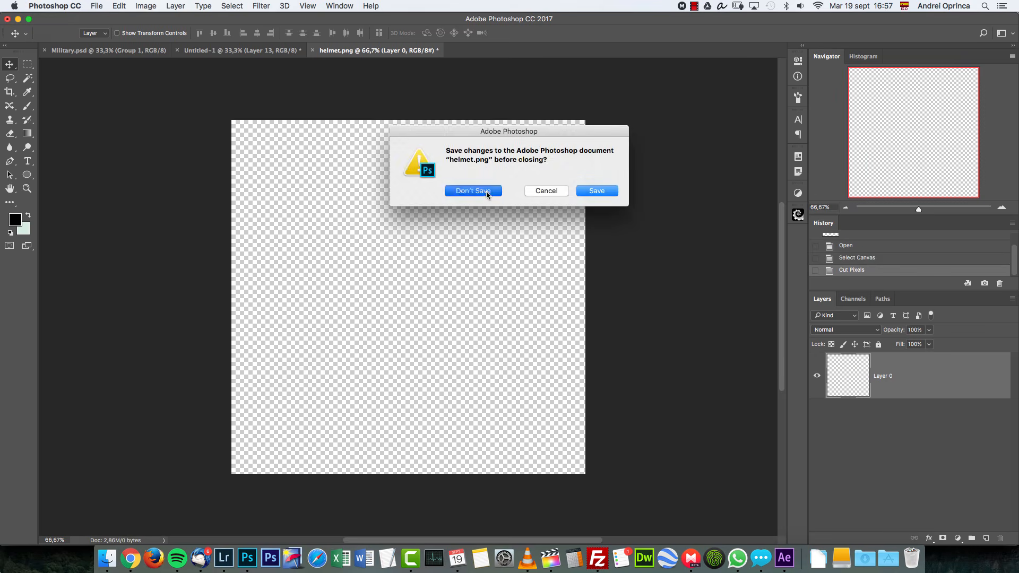
left_click(484, 189)
Paste the helmet into the composite and scale it down with Free Transform.
key("super+v")
key("super+t")
left_click_drag(436, 188, 490, 374)
key("Return")
key("super+1")
left_click_drag(620, 360, 435, 187)
Fine-tune the helmet's position on the pavement in front of the mug, to the right of the soldier's boots.
mouse_move(378, 351)
left_mouse_down()
mouse_move(436, 354)
mouse_move(448, 366)
mouse_move(380, 366)
left_mouse_up()
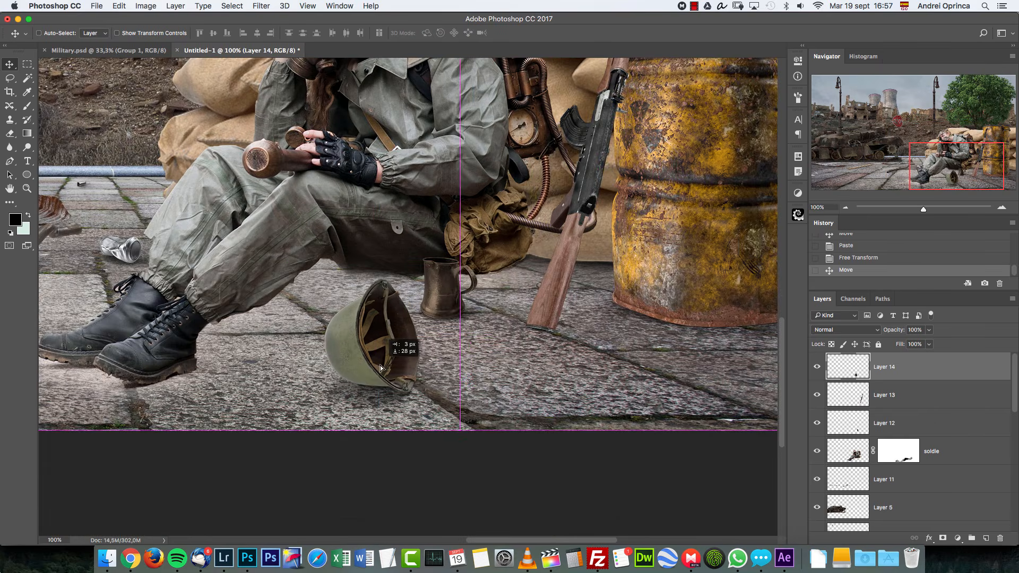
mouse_move(452, 288)
left_mouse_down()
mouse_move(509, 301)
mouse_move(470, 282)
left_mouse_up()
mouse_move(384, 347)
left_mouse_down()
mouse_move(403, 358)
mouse_move(382, 358)
left_mouse_up()
left_click(846, 208)
left_click(846, 208)
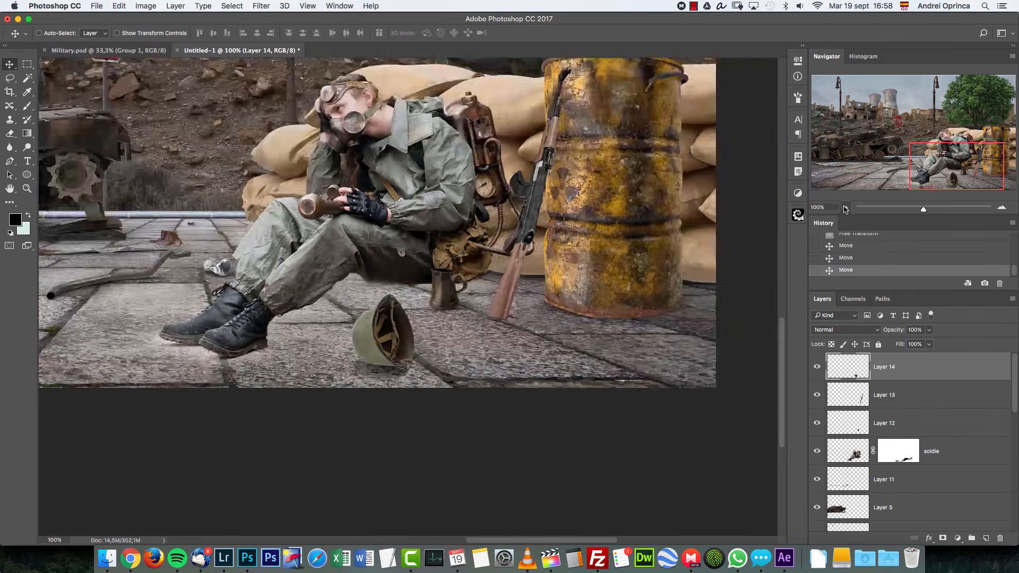
left_click_drag(522, 243, 608, 262)
left_click_drag(676, 317, 674, 328)
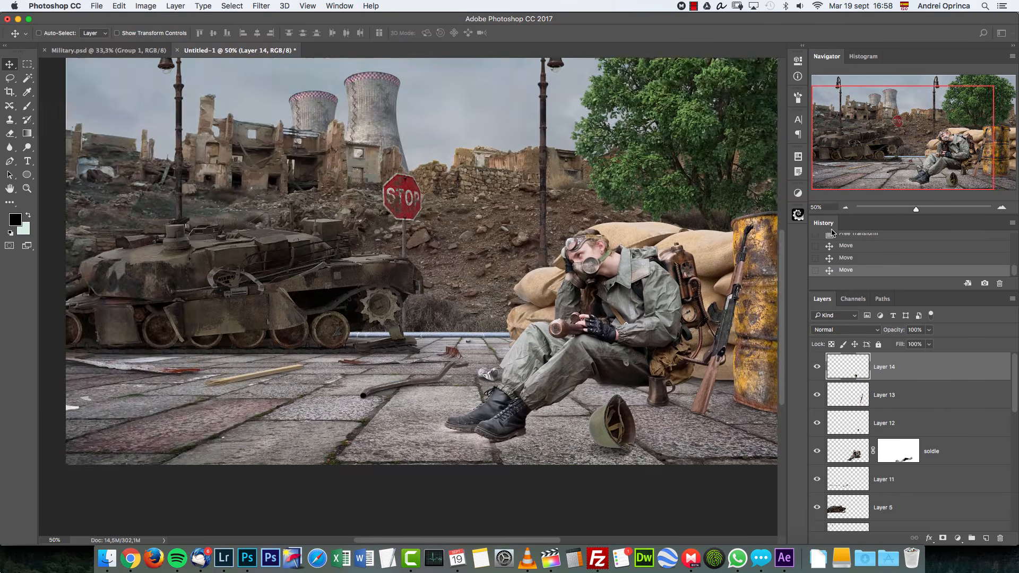
key("super+minus")
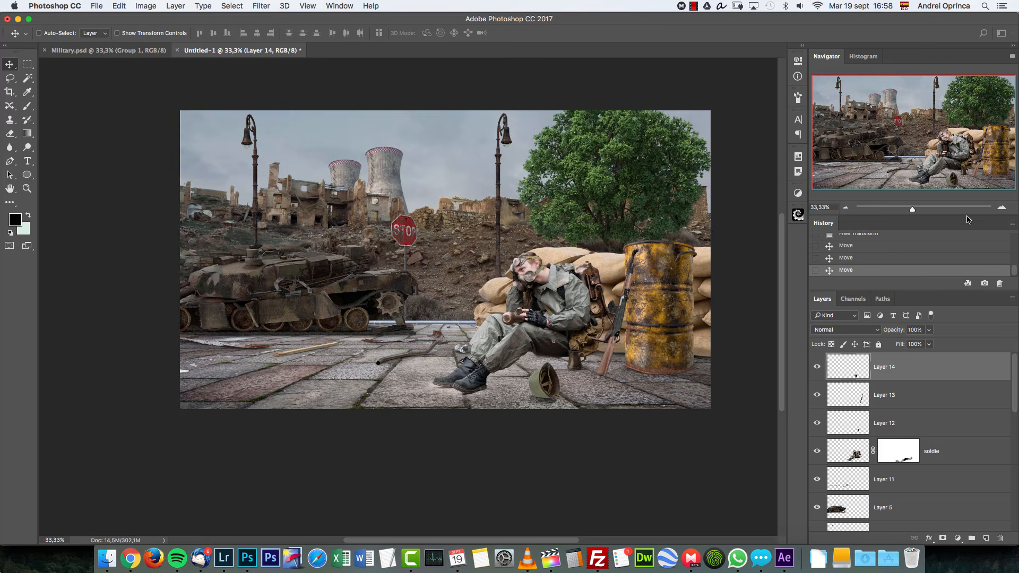
left_click(1001, 207)
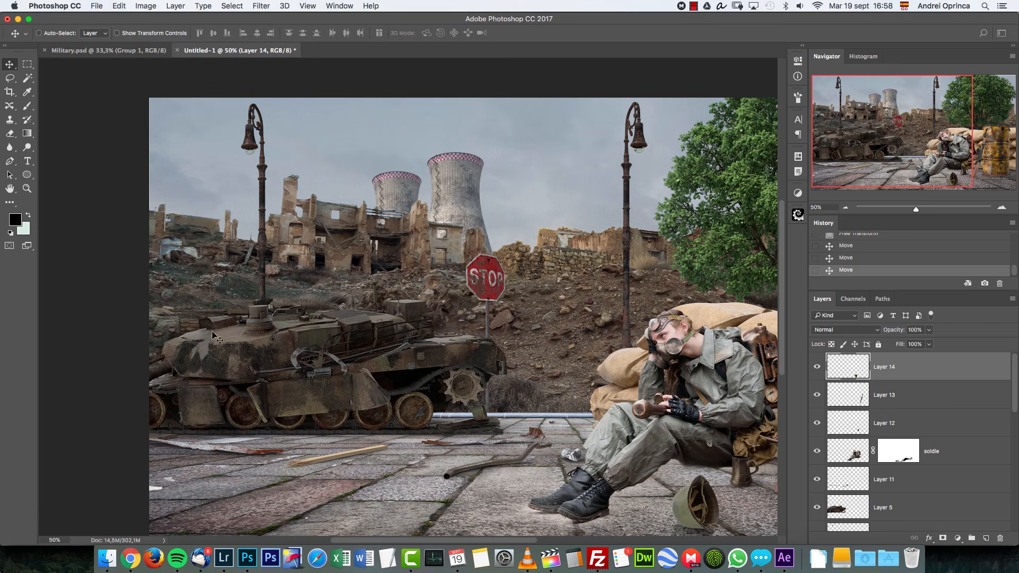
Check the Military.psd reference, return to the composite, and open Depositphotos_11389558_original.jpg from the Stock folder.
key("ctrl+Tab")
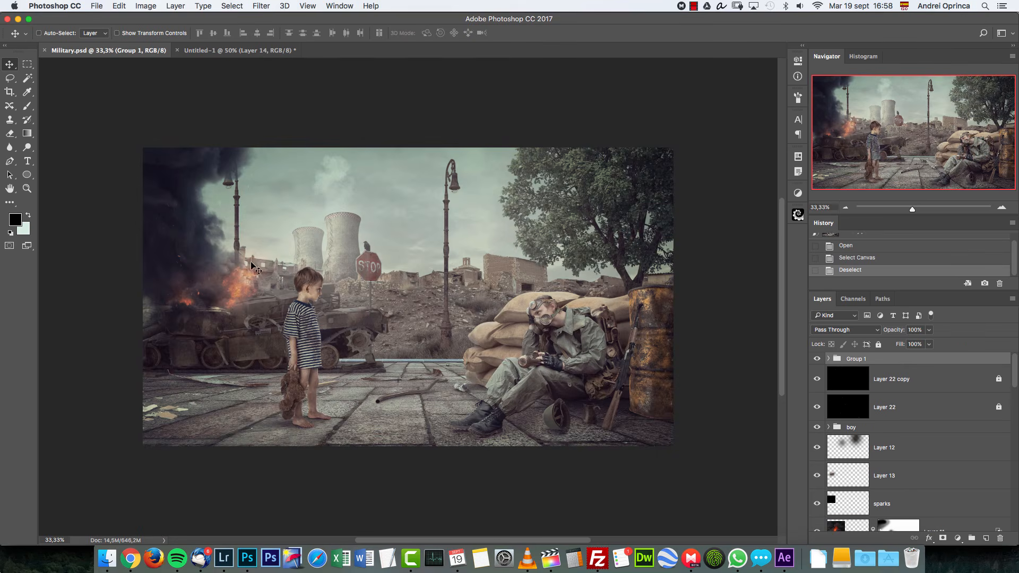
left_click(246, 50)
key("super+o")
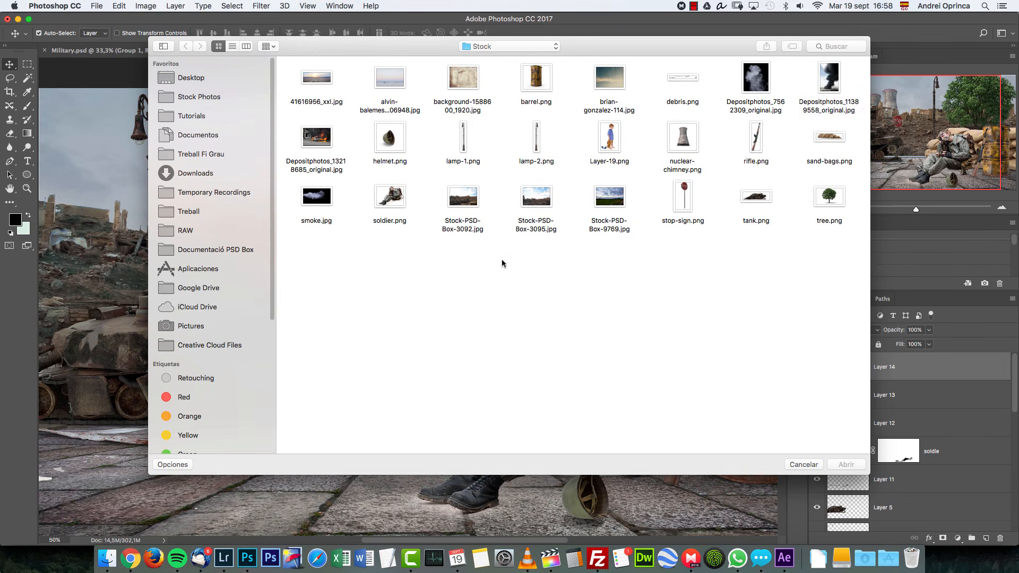
left_click(839, 75)
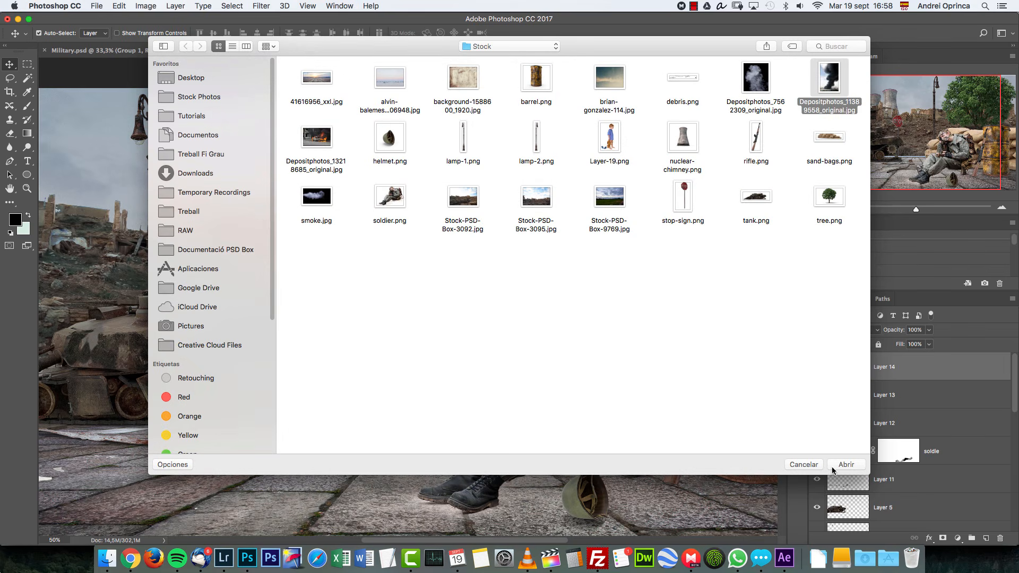
key("Return")
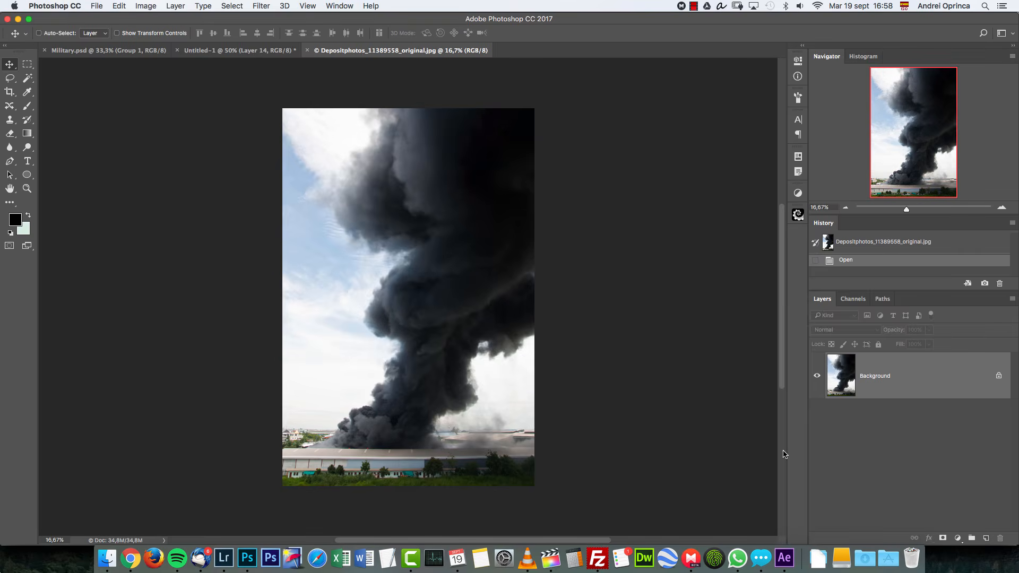
Cut the entire black smoke image and close its file without saving.
key("super+a")
key("super+x")
key("super+w")
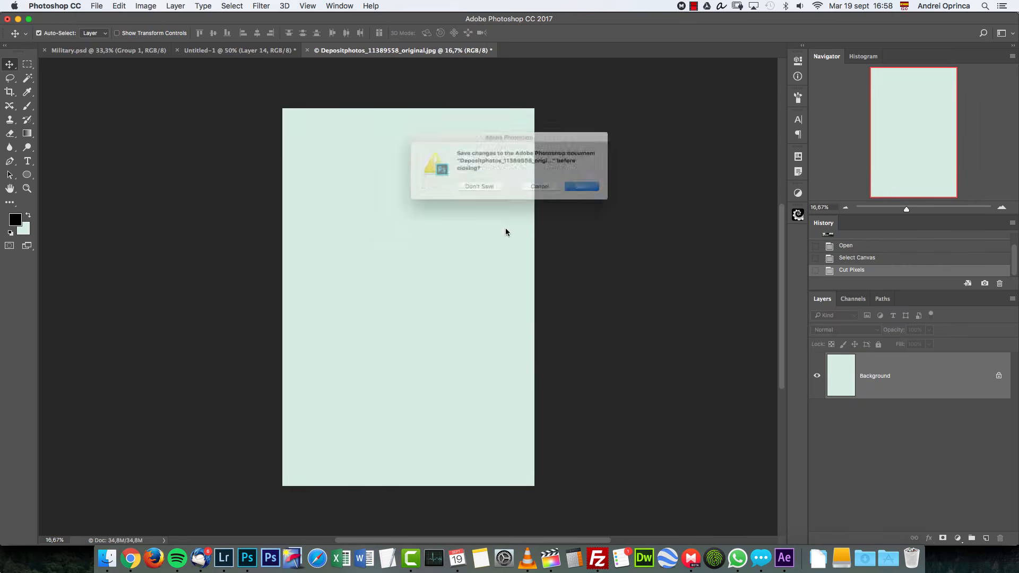
left_click(474, 193)
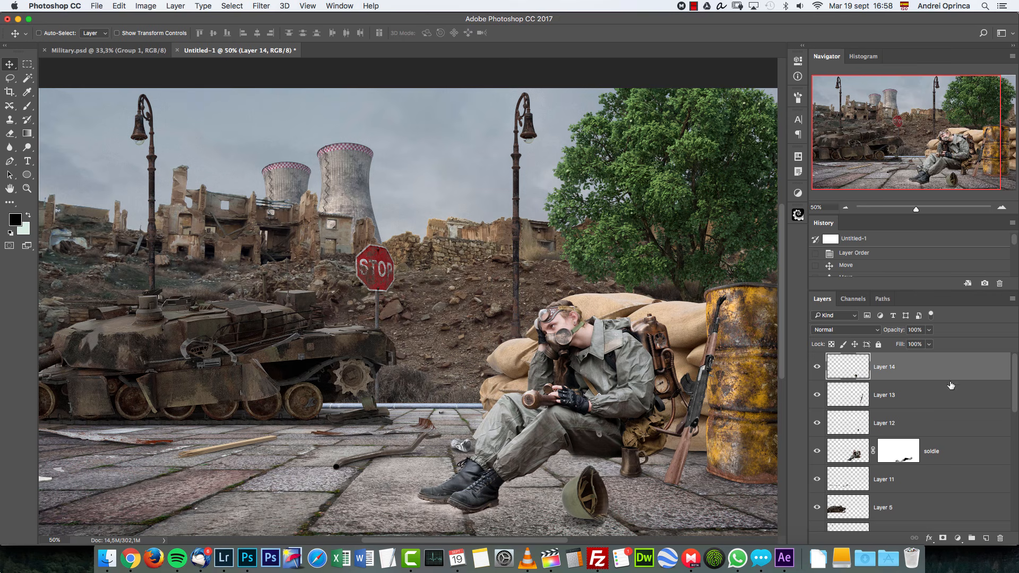
Paste the smoke image on a layer directly above the tank layer, Layer 5.
left_click_drag(1013, 378, 1009, 407)
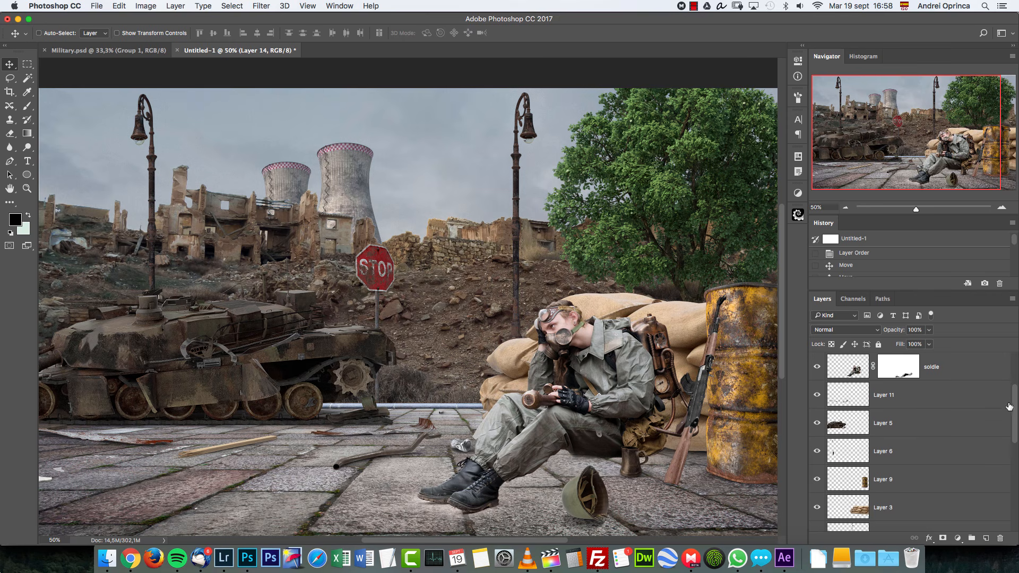
left_click(924, 427)
key("super+v")
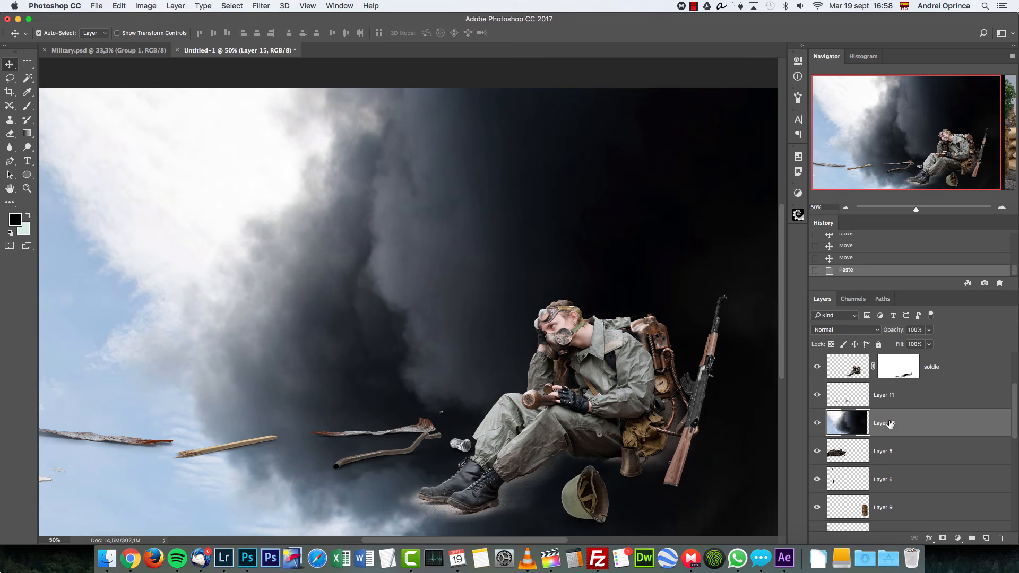
Scale the smoke to about 64.6% with Free Transform, place it over the scene's left part, and flip it horizontally.
key("super+t")
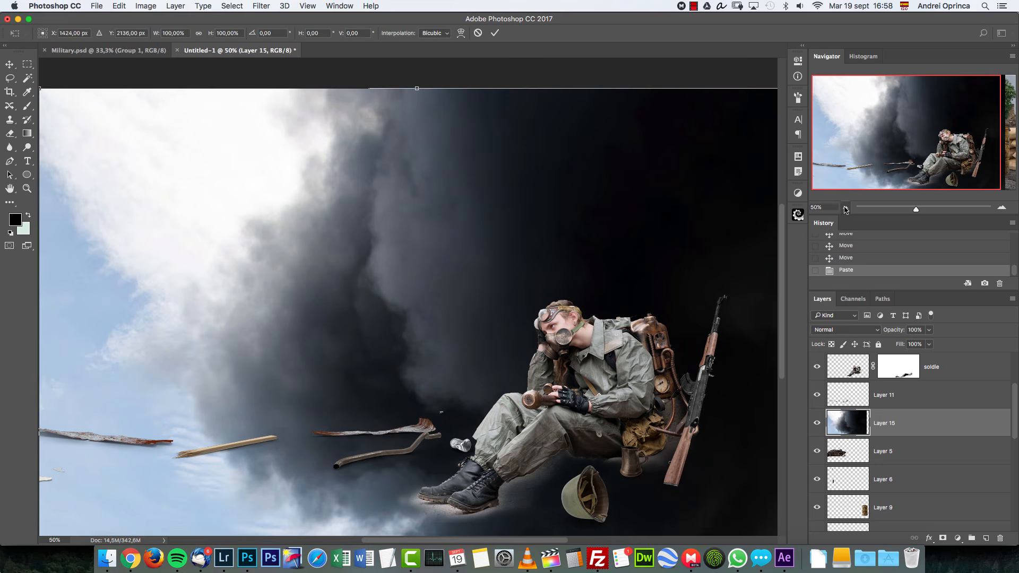
key("super+minus")
key("super+minus")
key("super+minus")
left_click_drag(537, 226, 446, 360)
left_click_drag(402, 395, 392, 272)
right_click(392, 272)
left_click(432, 407)
Lower the smoke layer's opacity to 59%, shrink the smoke further, position its base over the tank, and apply the transform.
left_click(929, 330)
left_click_drag(931, 342, 909, 343)
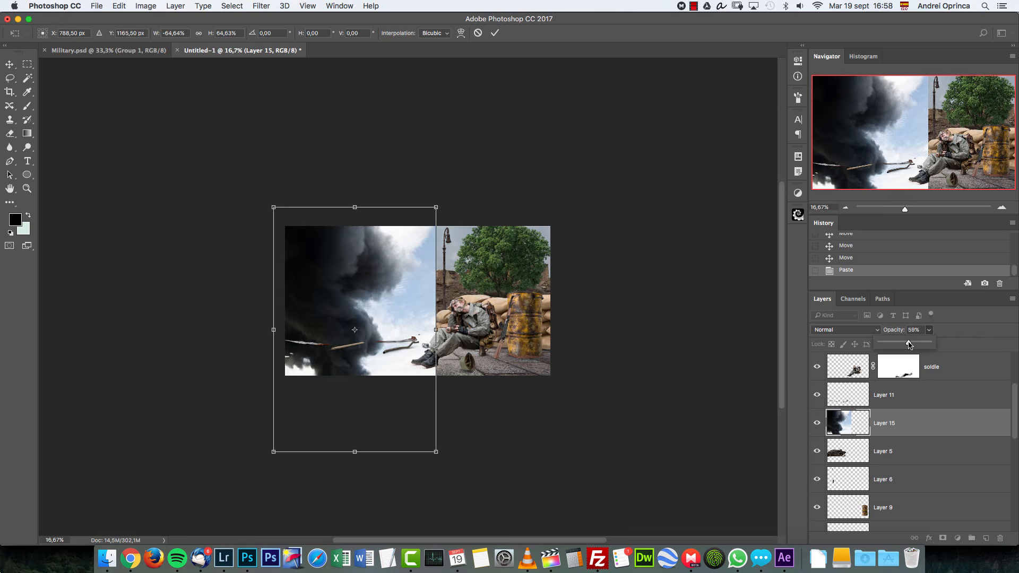
left_click_drag(375, 357, 329, 243)
left_click_drag(390, 338, 364, 307)
left_click_drag(334, 267, 347, 298)
key("Return")
Set the smoke layer's opacity to 100%.
key("super+1")
left_click_drag(305, 382, 734, 361)
left_click(840, 328)
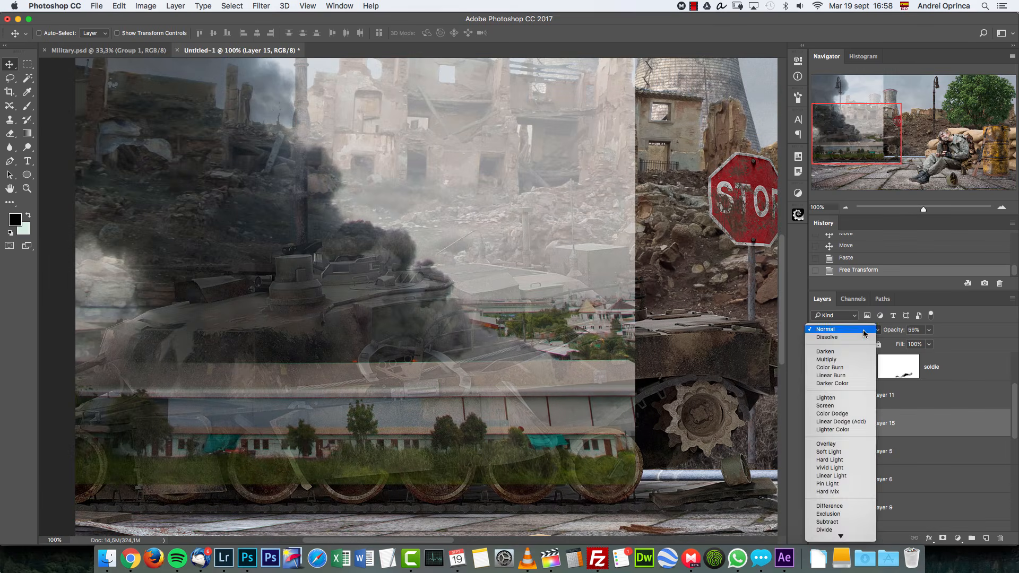
left_click(929, 338)
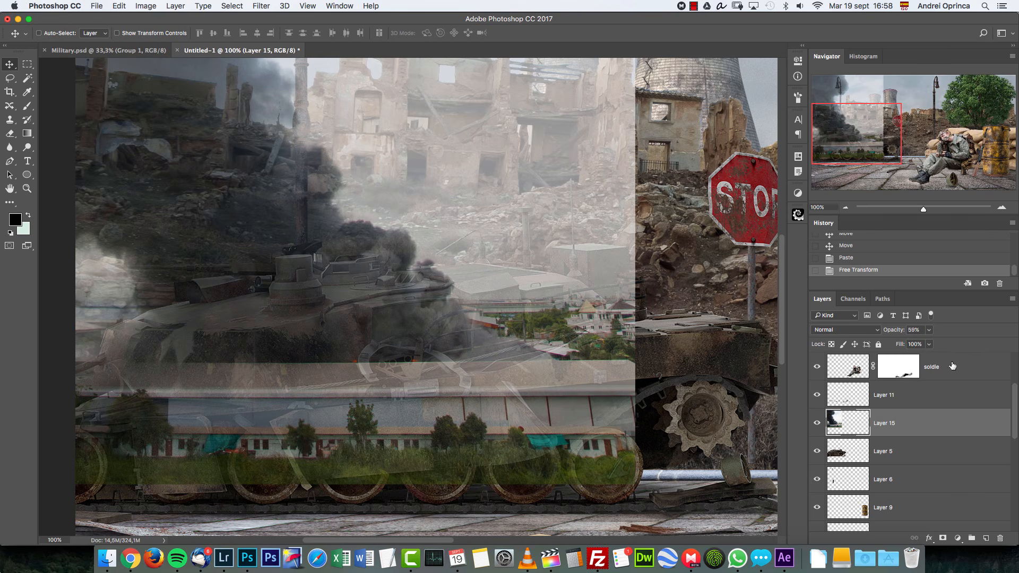
key("0")
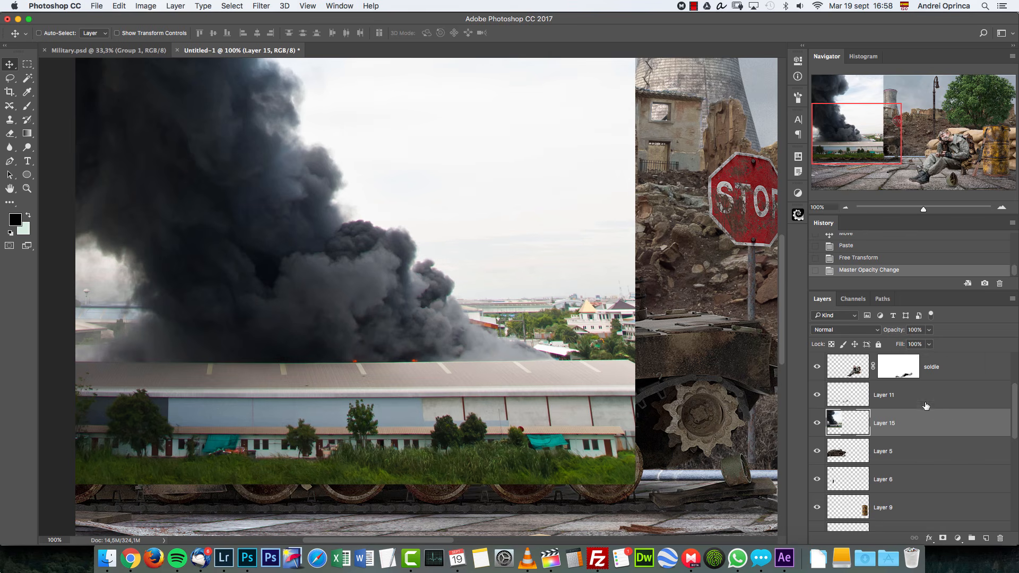
Try the Multiply blend mode on the smoke layer and return it to Normal.
left_click(844, 329)
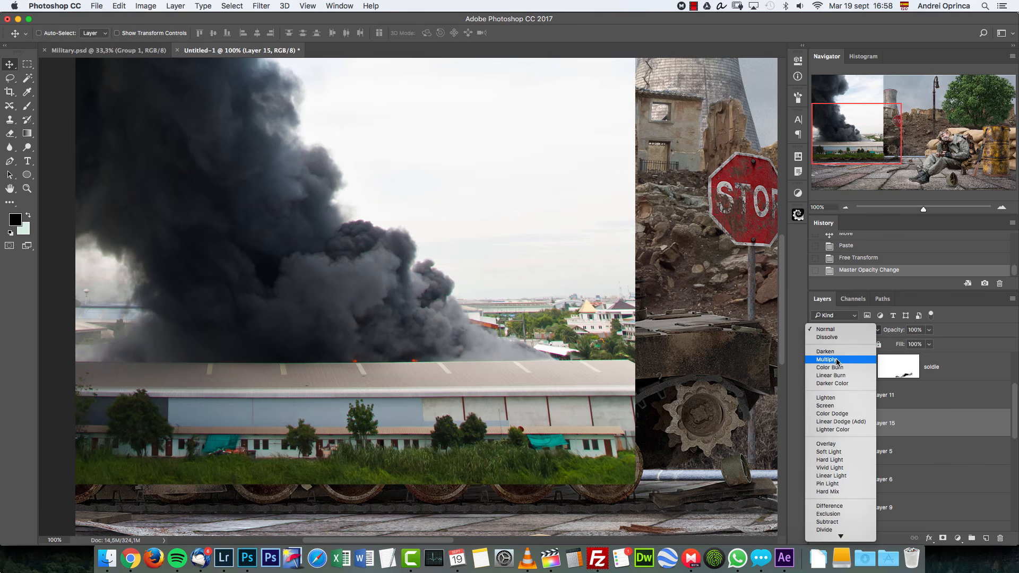
left_click(837, 359)
scroll(425, 297, "up", 5)
scroll(425, 297, "left", 5)
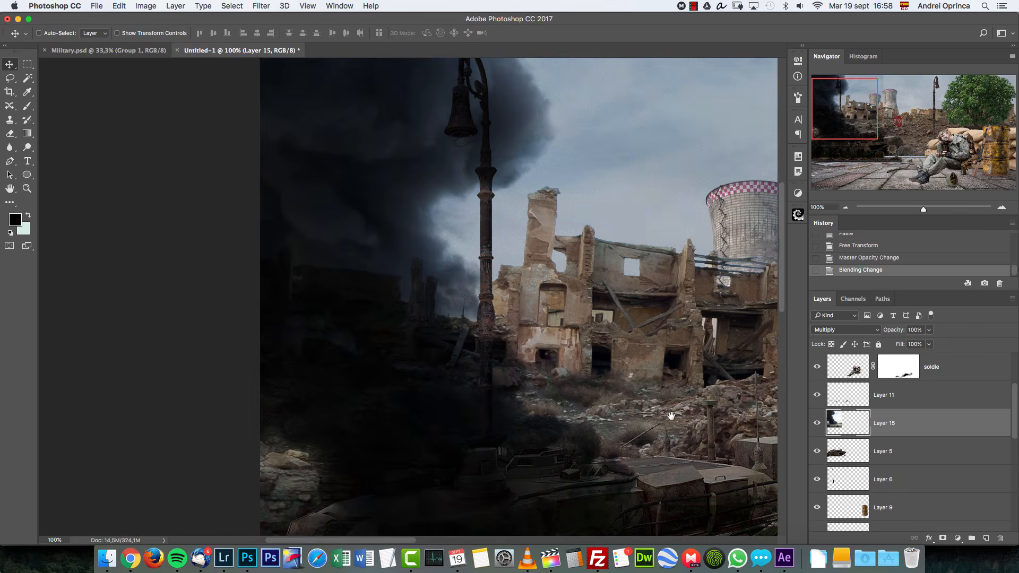
left_click(845, 208)
left_click(835, 331)
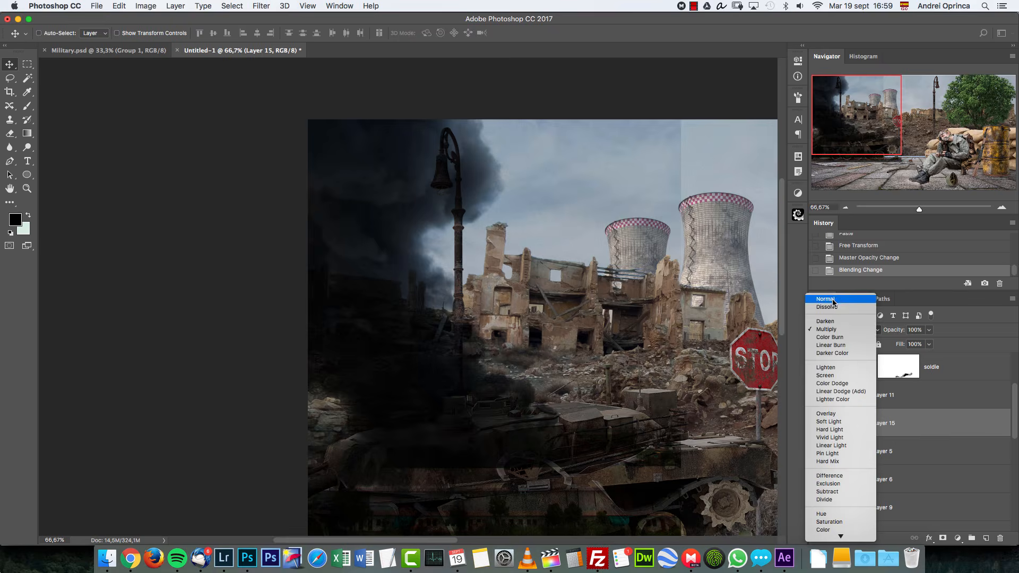
left_click(822, 318)
Hide the smoke layer's bright sky with Blend If, splitting the This Layer white point to 69 / 205.
left_click_drag(653, 344, 622, 301)
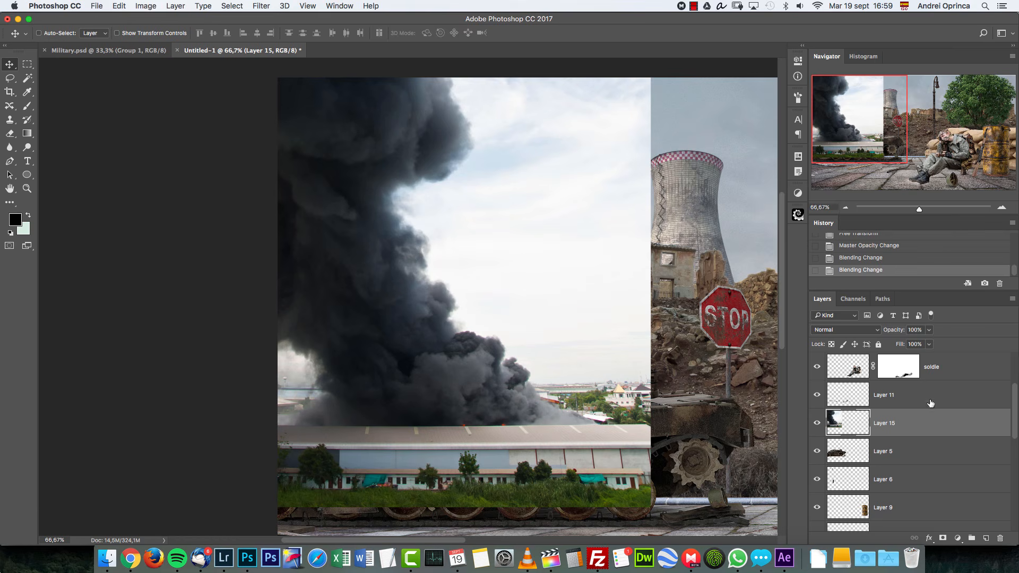
double_click(959, 423)
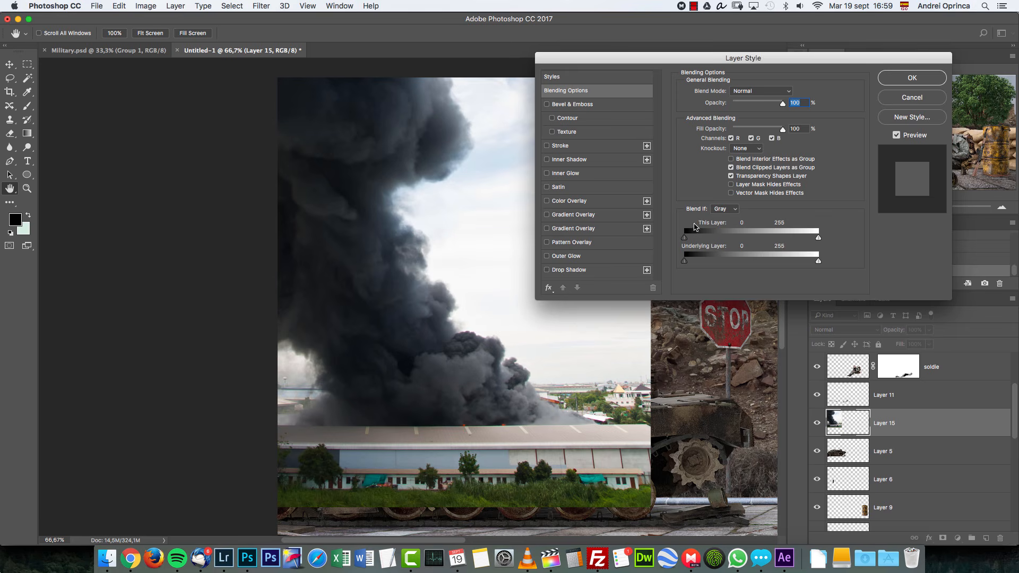
left_click_drag(818, 238, 787, 238)
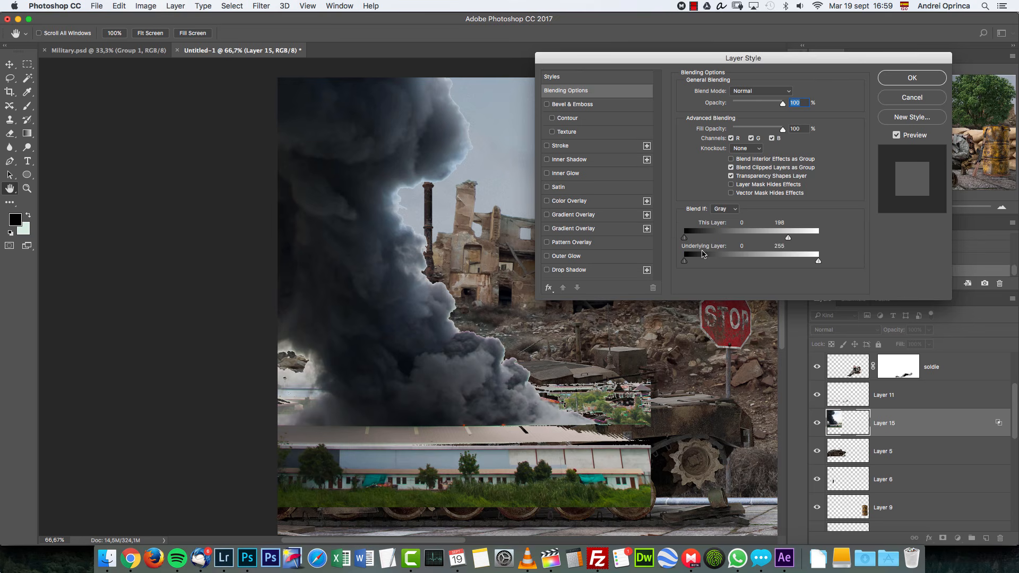
left_click_drag(788, 238, 738, 238)
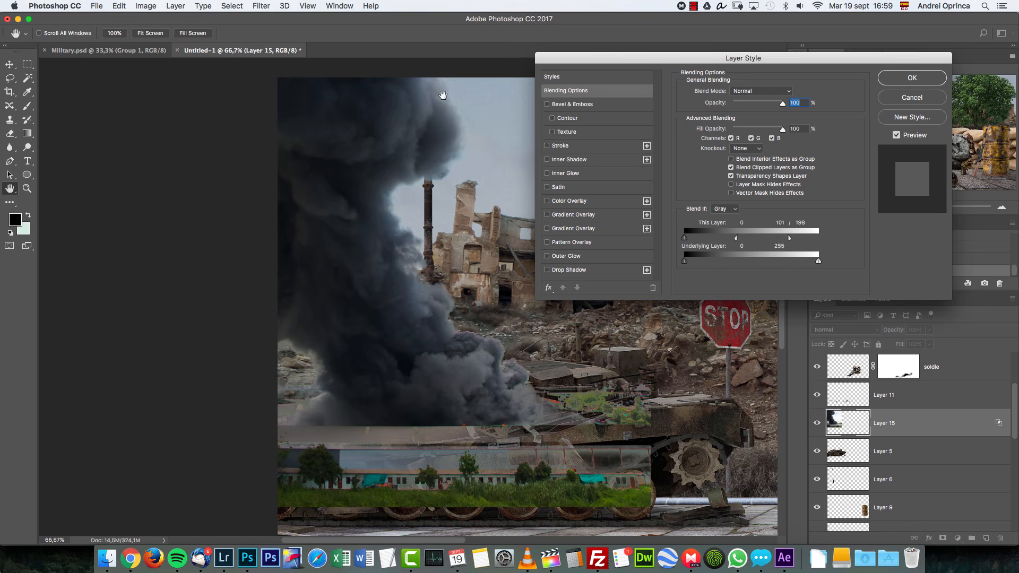
left_click_drag(739, 237, 793, 240)
left_click_drag(721, 240, 719, 239)
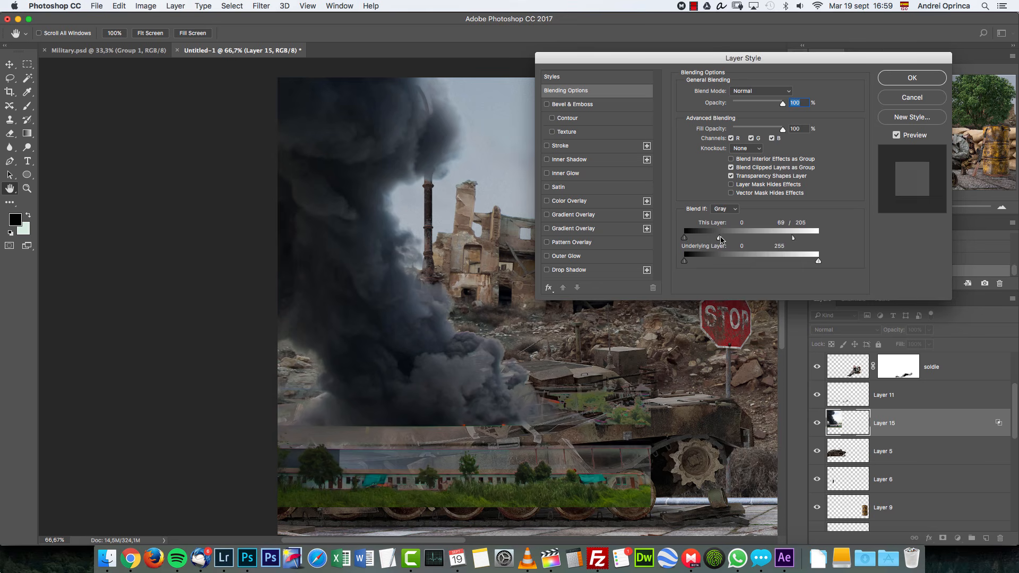
left_click(910, 80)
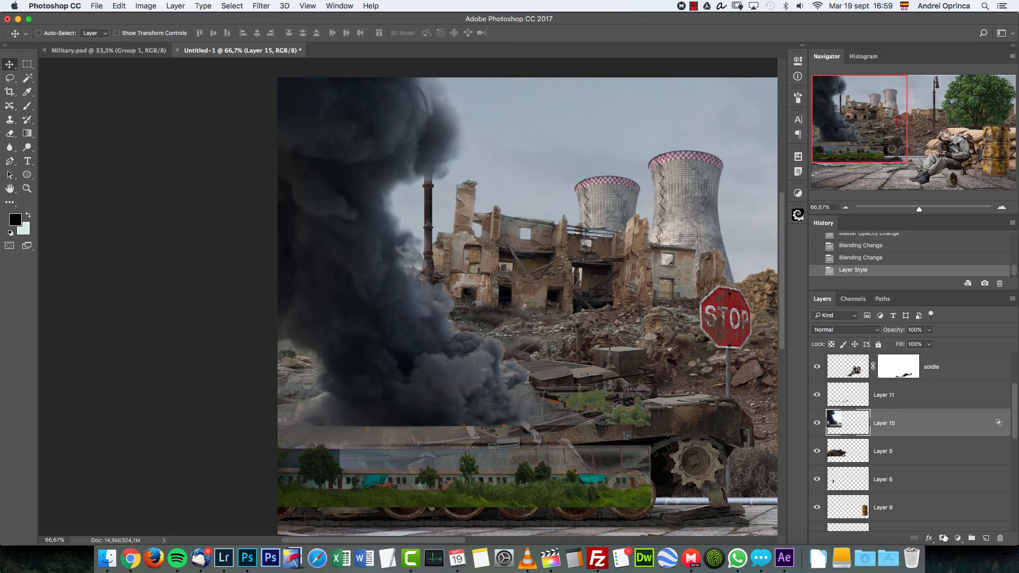
Add a layer mask to the smoke layer and paint out the greenery beside the smoke with a 200 px black brush.
left_click(945, 538)
key("b")
left_click_drag(552, 406, 621, 310)
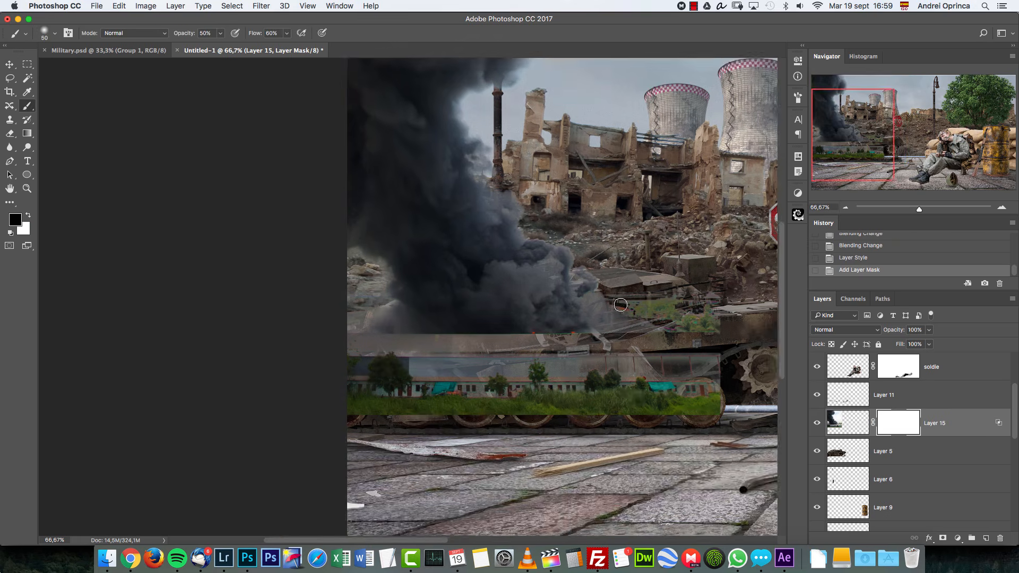
right_click(680, 278)
left_click_drag(698, 321, 714, 321)
mouse_move(641, 282)
left_mouse_down()
mouse_move(695, 306)
mouse_move(698, 327)
mouse_move(683, 324)
mouse_move(704, 313)
left_mouse_up()
mouse_move(704, 313)
left_mouse_down()
mouse_move(664, 340)
mouse_move(705, 331)
mouse_move(683, 358)
left_mouse_up()
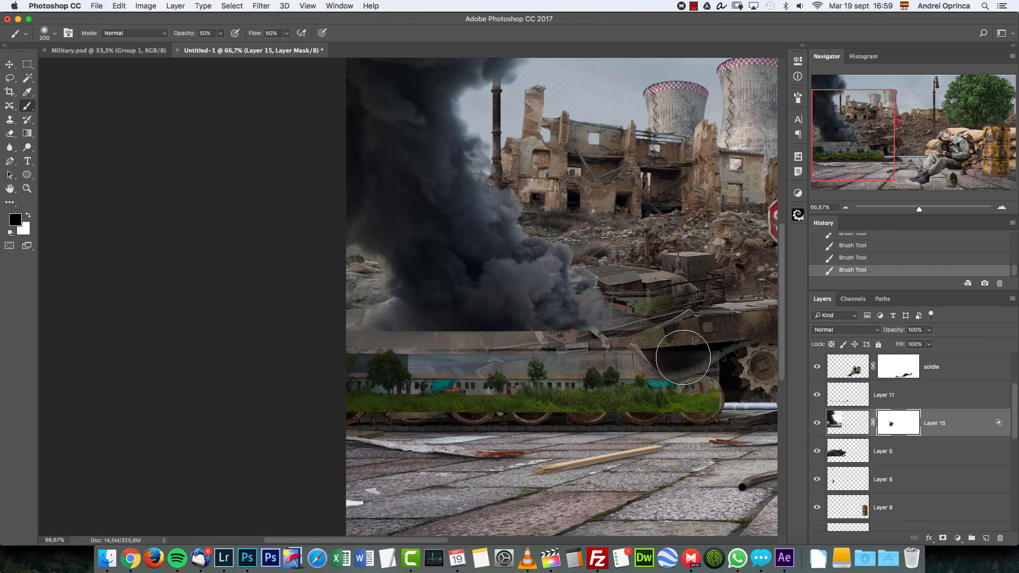
Mask out the warehouse, trees and grass covering the tank, using a larger black brush.
mouse_move(673, 283)
left_mouse_down()
mouse_move(632, 337)
mouse_move(653, 314)
mouse_move(569, 357)
mouse_move(479, 367)
mouse_move(458, 380)
left_mouse_up()
key("bracketright")
key("bracketright")
mouse_move(668, 382)
left_mouse_down()
mouse_move(382, 387)
mouse_move(266, 368)
mouse_move(370, 390)
mouse_move(356, 371)
mouse_move(396, 389)
left_mouse_up()
key("bracketright")
mouse_move(622, 379)
left_mouse_down()
mouse_move(558, 369)
mouse_move(663, 402)
mouse_move(533, 391)
mouse_move(509, 375)
mouse_move(630, 353)
mouse_move(663, 298)
left_mouse_up()
Reduce the brush to 150 px and mask the lower edge of the smoke so it rises from behind the turret.
key("bracketleft")
key("bracketleft")
key("bracketleft")
key("bracketleft")
key("bracketleft")
mouse_move(634, 263)
left_mouse_down()
mouse_move(595, 268)
mouse_move(597, 292)
left_mouse_up()
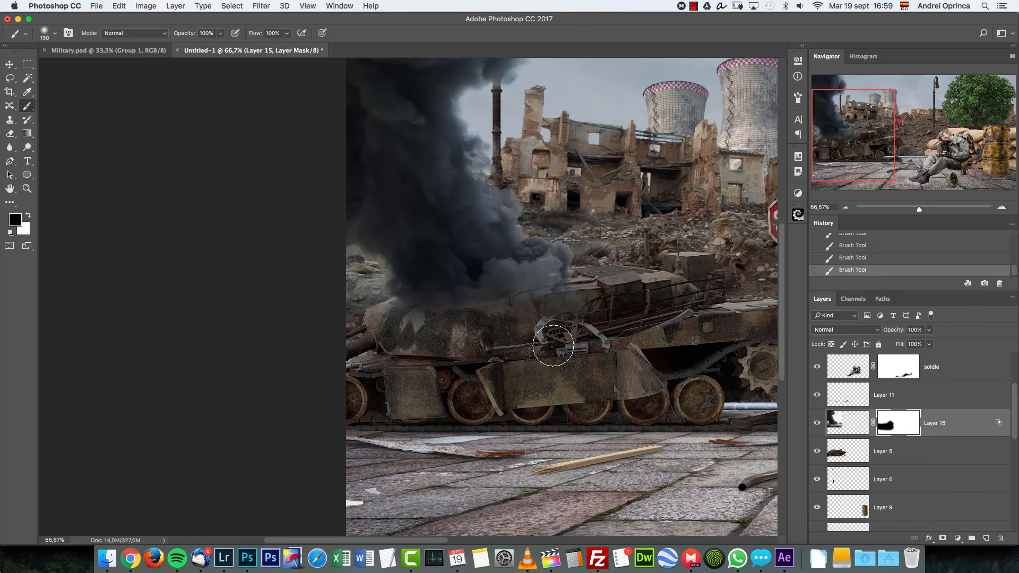
Move the left street lamp, Layer 6, to the right so it clears the smoke column.
left_click_drag(632, 359, 585, 433)
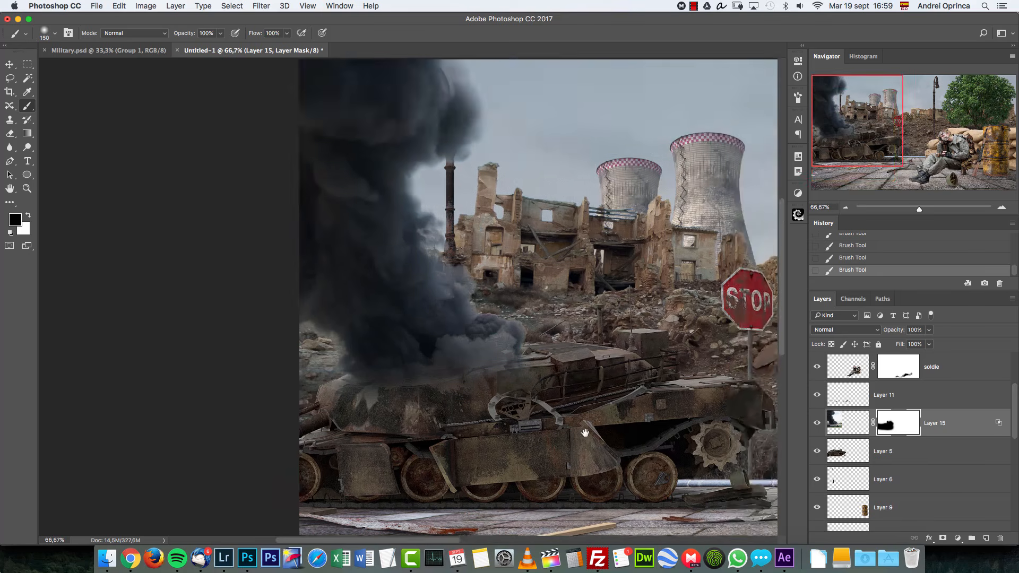
left_click(843, 208)
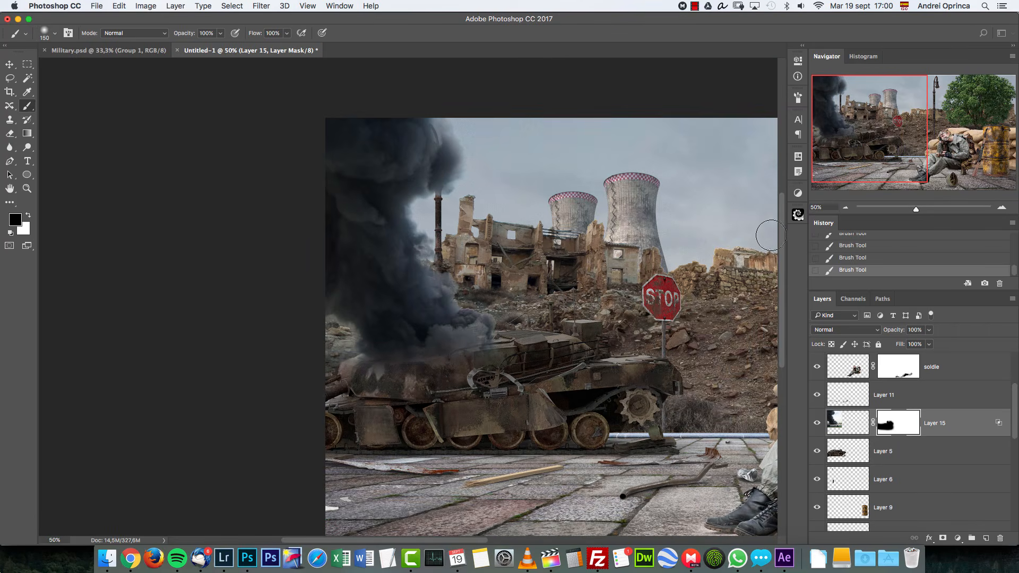
left_click(898, 476)
key("v")
left_click_drag(512, 307, 542, 307)
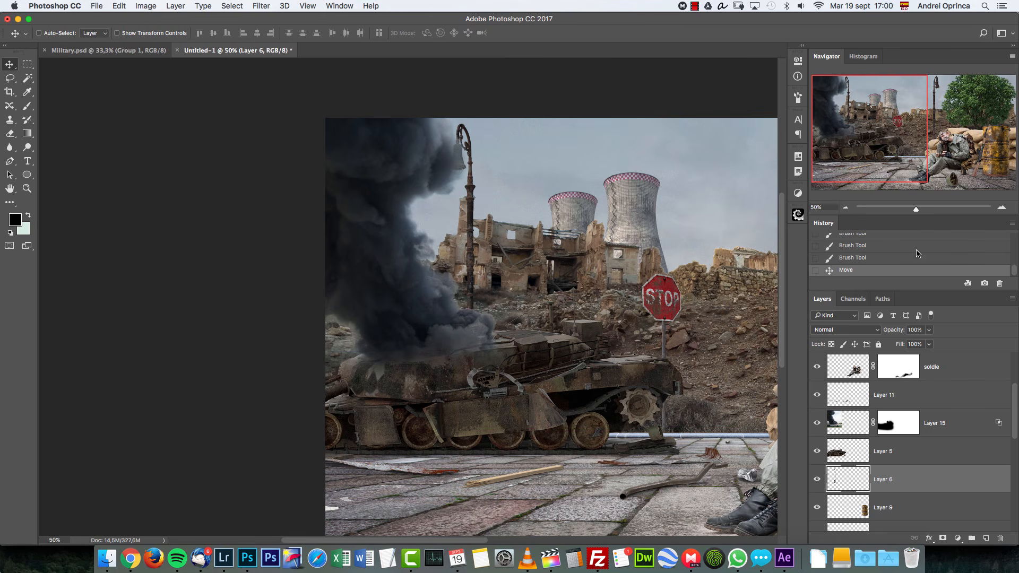
Open Depositphotos_13218685_original.jpg, lasso and cut the flames and smoke above the burning car's hood, and close the file without saving.
key("super+o")
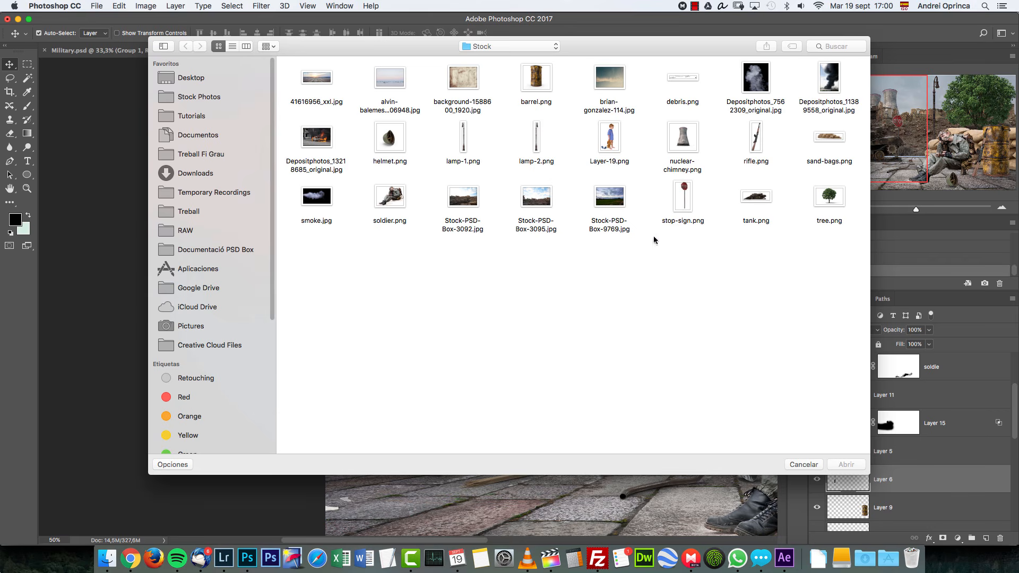
left_click(319, 138)
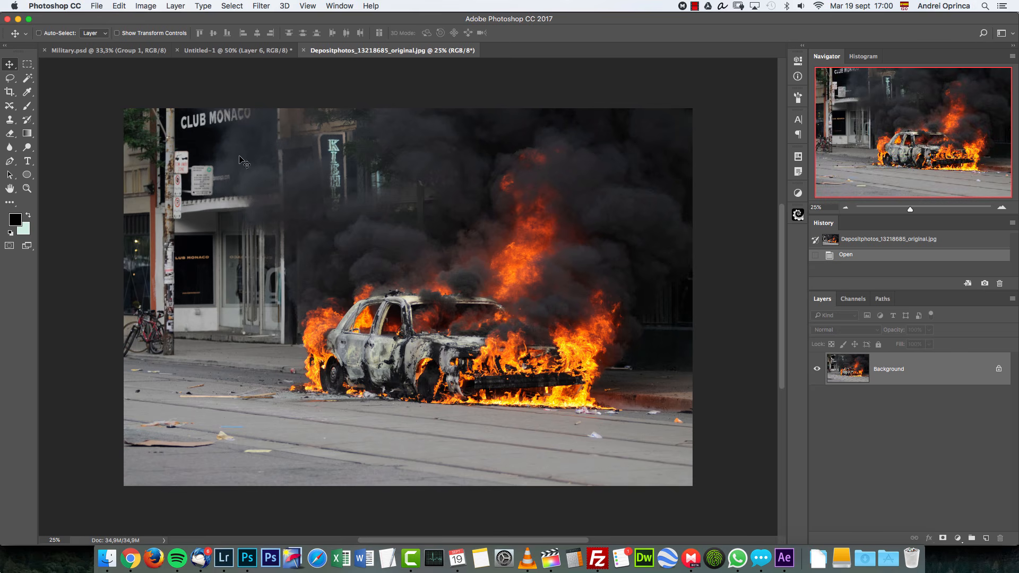
left_click(10, 78)
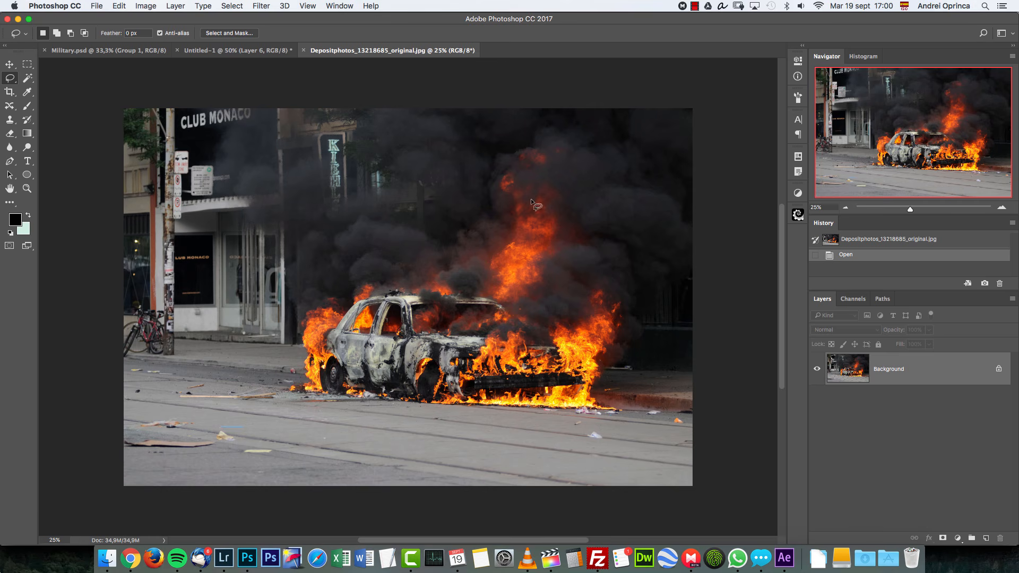
mouse_move(399, 201)
left_mouse_down()
mouse_move(417, 265)
mouse_move(454, 276)
mouse_move(560, 372)
mouse_move(619, 352)
mouse_move(666, 217)
mouse_move(653, 150)
mouse_move(584, 116)
left_mouse_up()
key("super+x")
key("super+w")
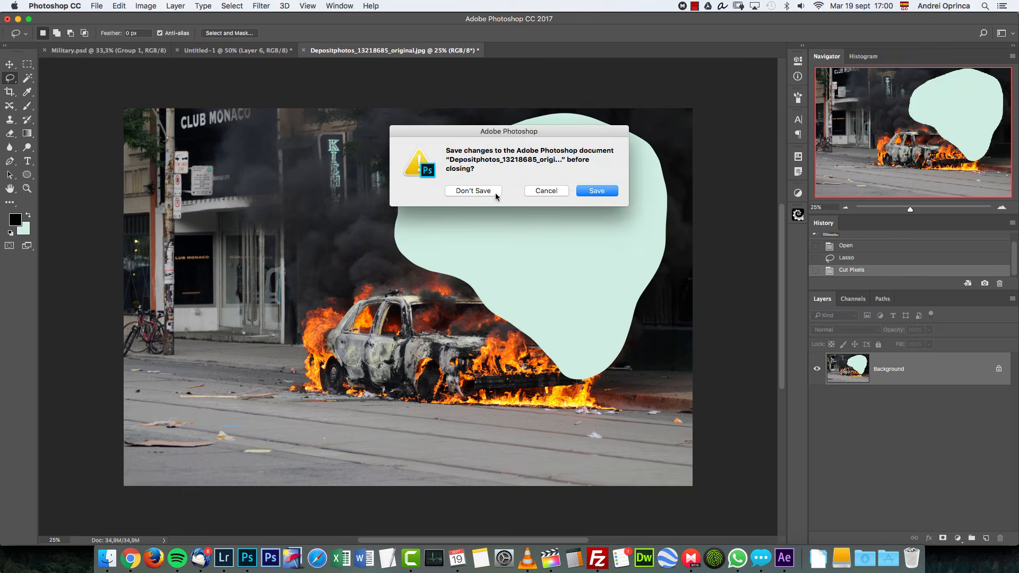
left_click(489, 191)
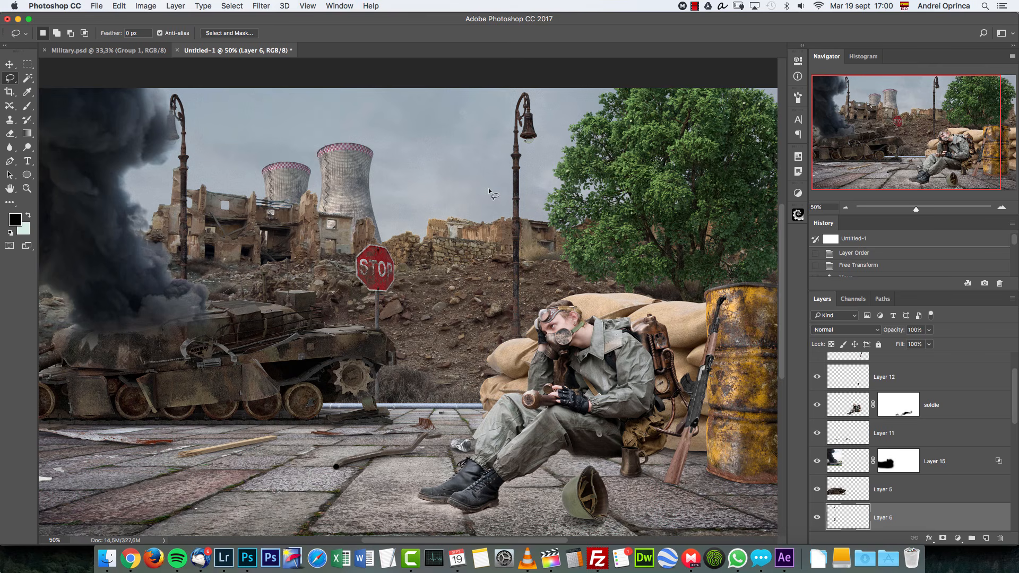
Paste the fire above the smoke layer, scale it to about 51.9%, and place it over the tank.
left_click(942, 466)
key("super+v")
key("super+t")
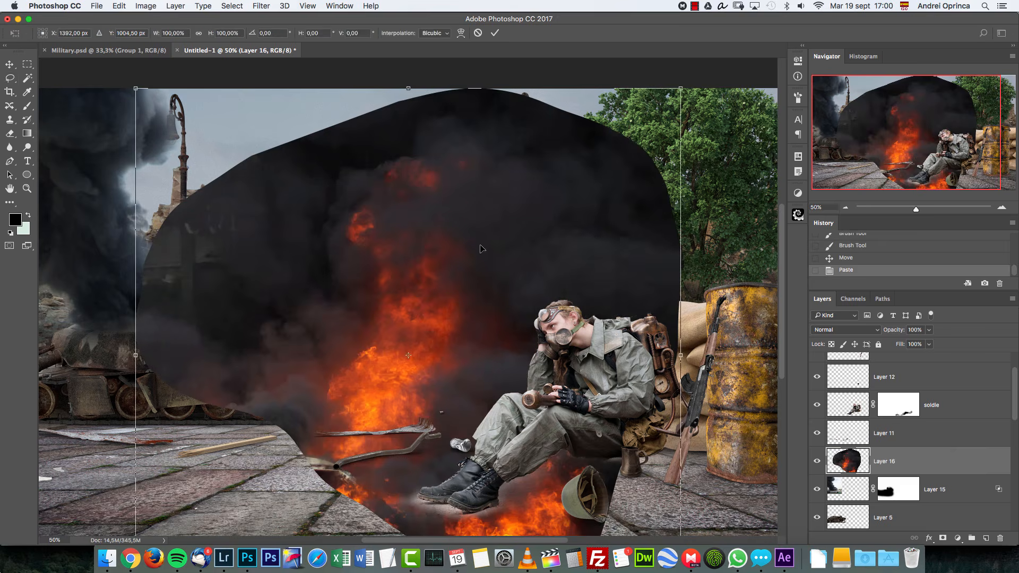
left_click(845, 207)
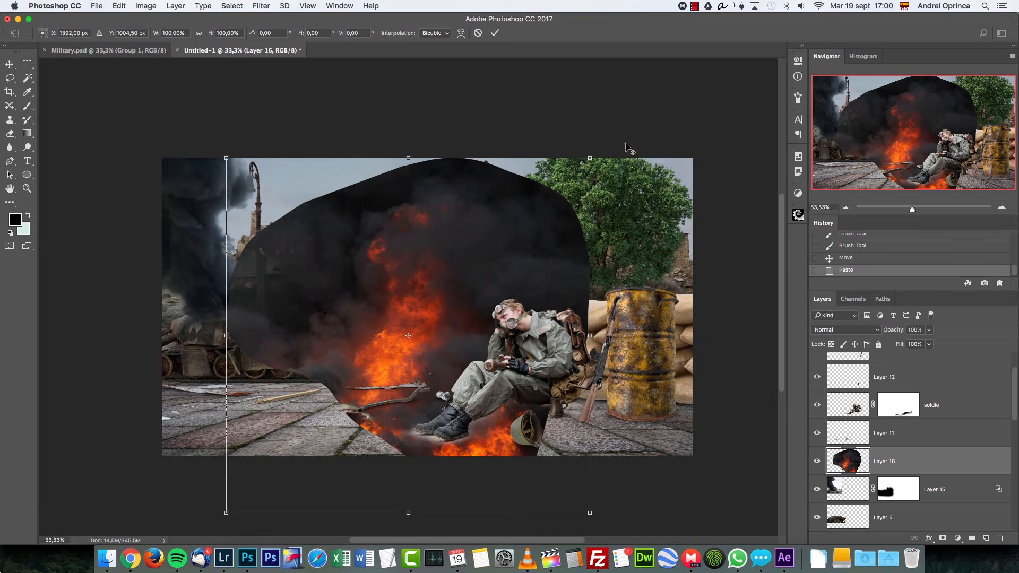
left_click_drag(590, 157, 515, 239)
left_click_drag(455, 300, 285, 262)
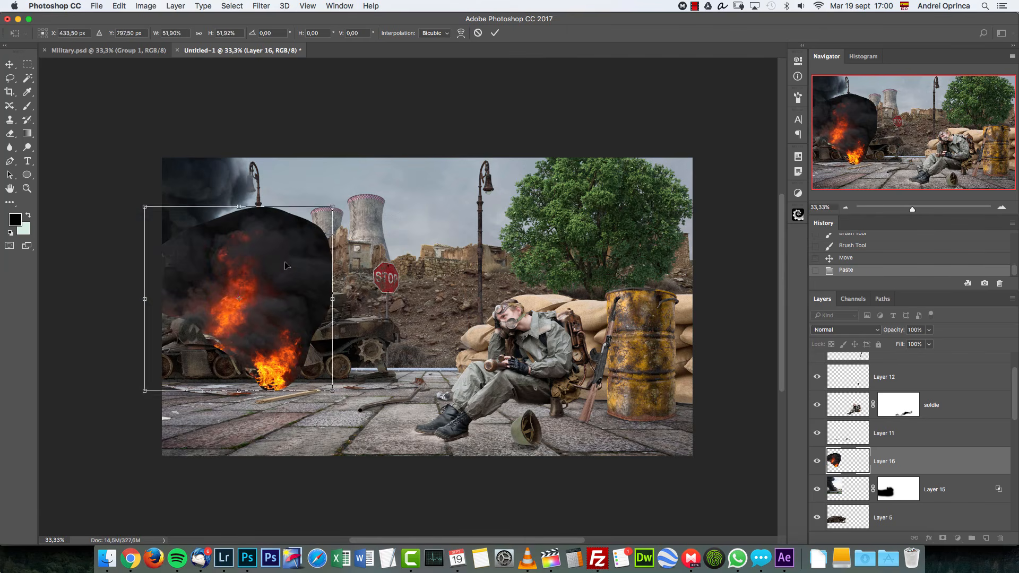
key("Return")
key("super+t")
scroll(505, 326, "left", 5)
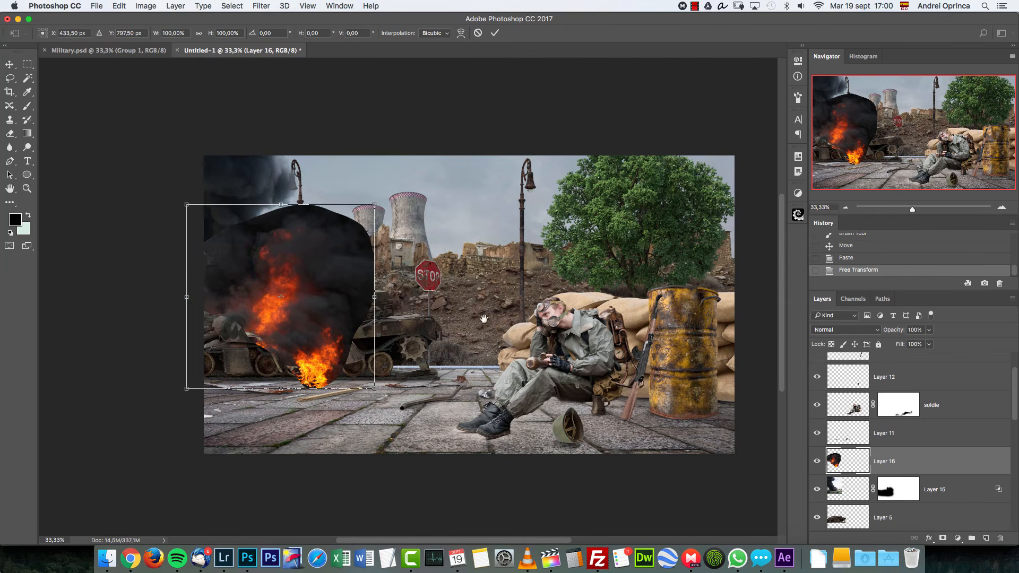
key("Escape")
Set the fire layer's blend mode to Screen.
left_click(860, 331)
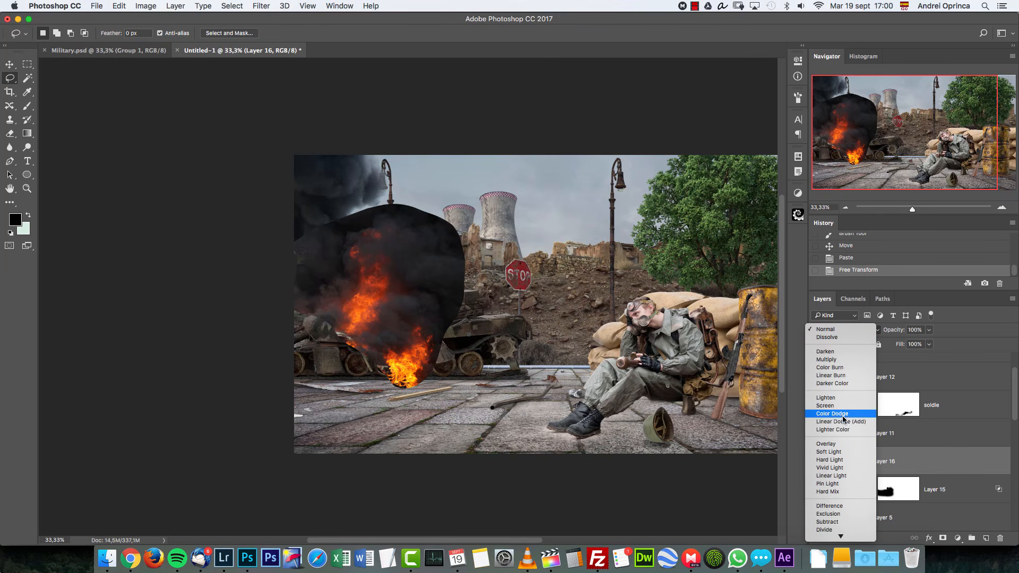
left_click(838, 406)
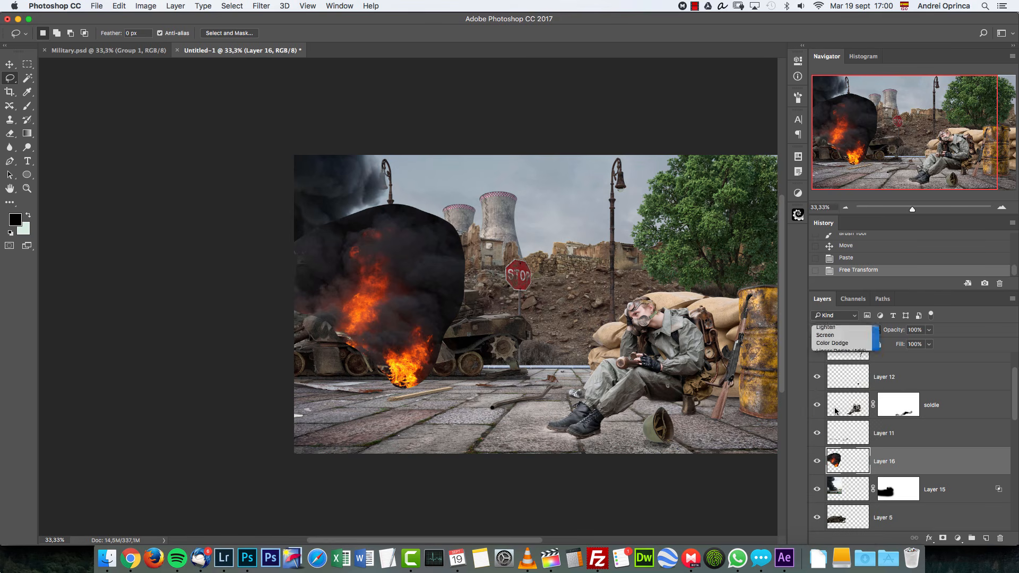
Flip the fire layer horizontally, scale it down slightly, and reposition it over the front part of the tank.
key("ctrl+t")
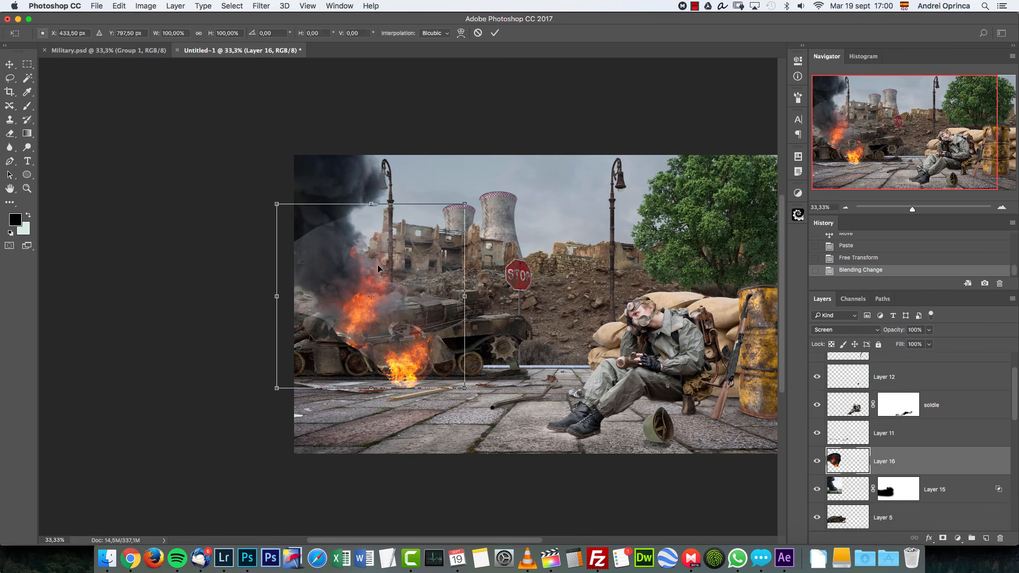
right_click(383, 259)
left_click(424, 391)
left_click_drag(460, 284, 461, 272)
left_click_drag(465, 191, 435, 222)
mouse_move(420, 265)
left_mouse_down()
mouse_move(391, 254)
mouse_move(409, 253)
left_mouse_up()
key("Return")
Set the fire layer's blend mode back to Normal.
key("super+1")
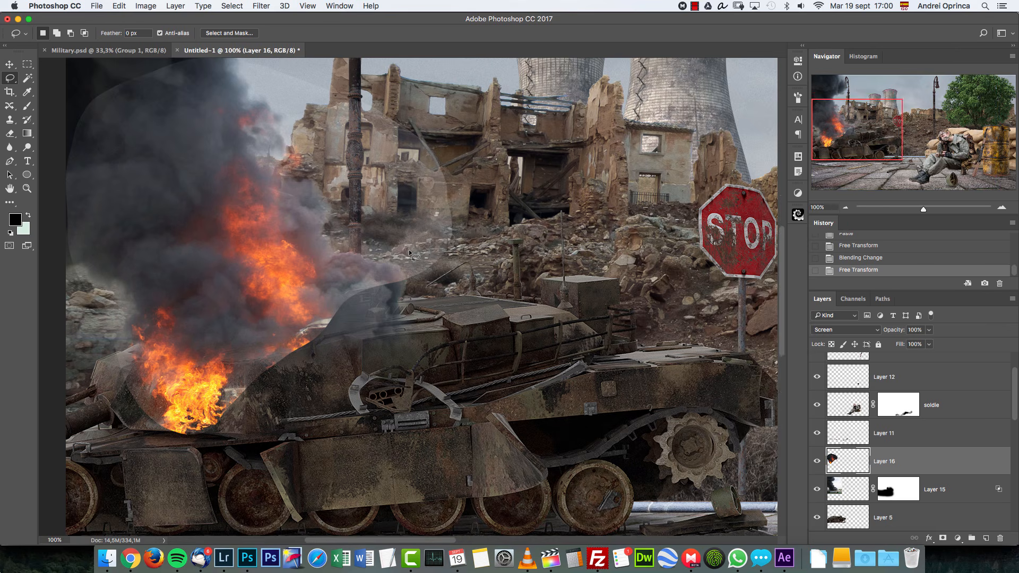
left_click_drag(423, 332, 498, 378)
left_click(821, 331)
left_click(836, 253)
Split the black This Layer slider in the fire layer's Blend If settings to 7 / 95 and apply it.
double_click(968, 459)
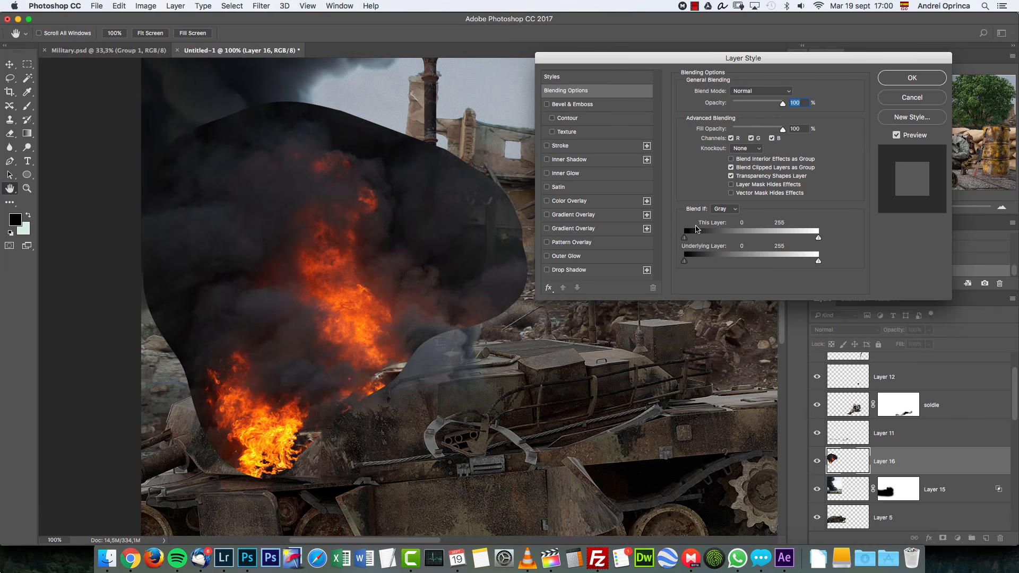
mouse_move(692, 242)
left_mouse_down()
mouse_move(727, 238)
mouse_move(690, 239)
left_mouse_up()
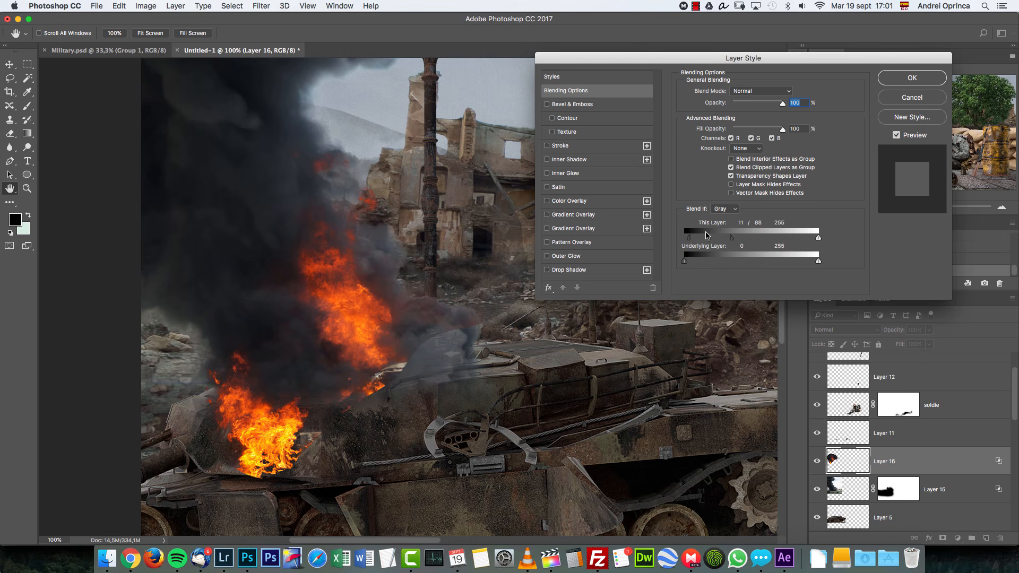
left_click_drag(731, 237, 746, 238)
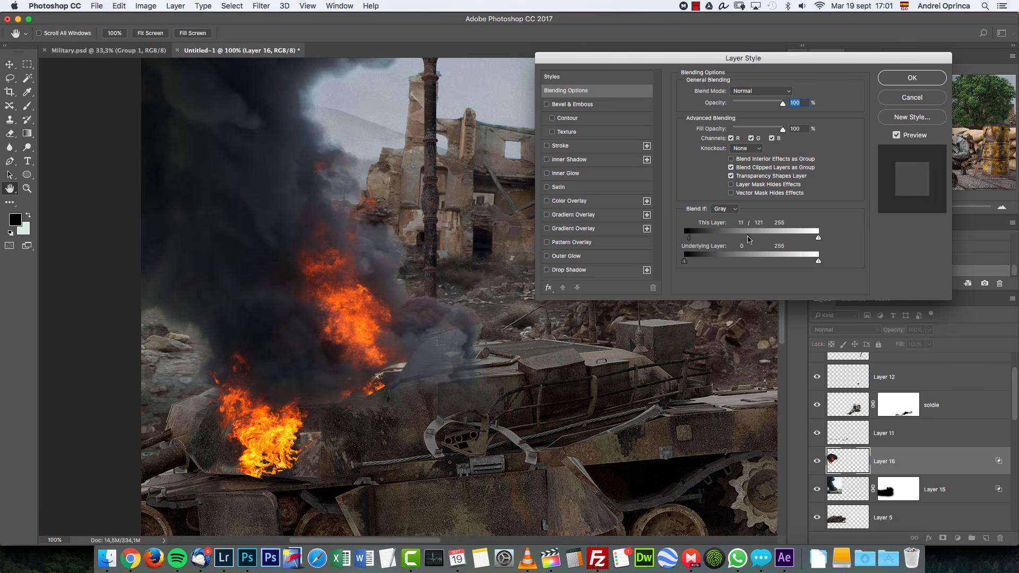
left_click_drag(685, 239, 735, 241)
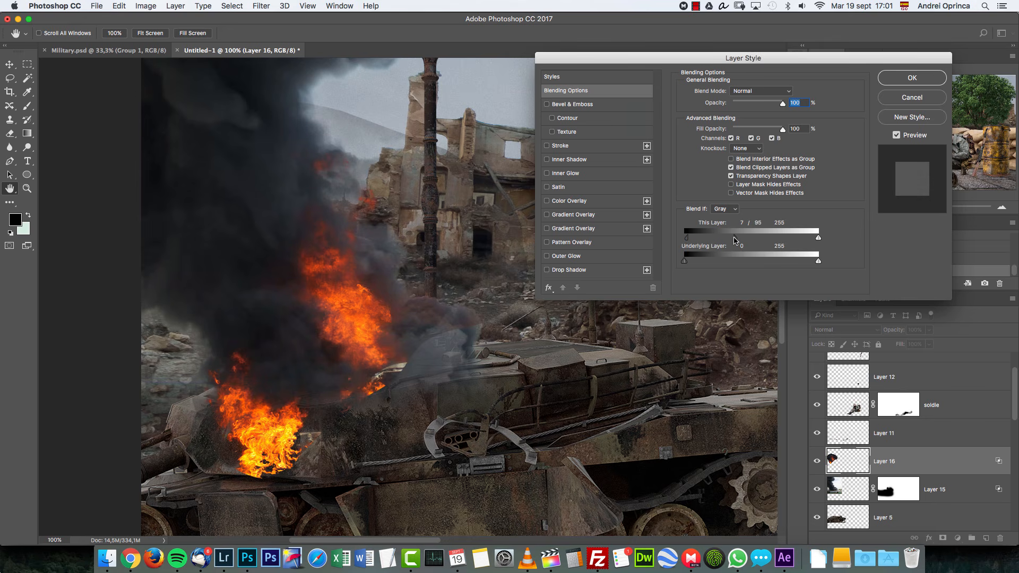
left_click(907, 81)
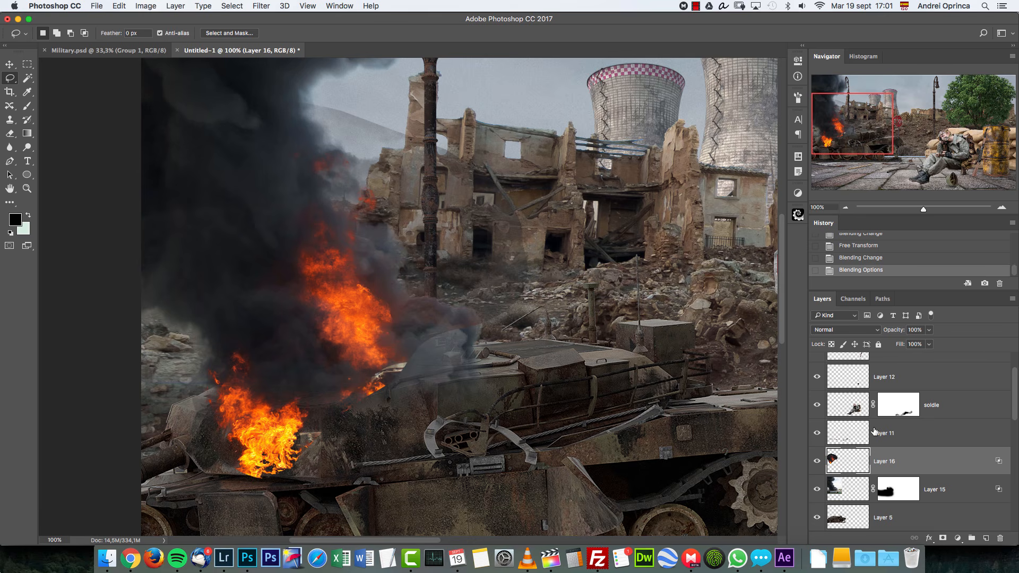
Add a layer mask to the fire layer and paint out its leftover outer edges with a 200 px black brush.
key("b")
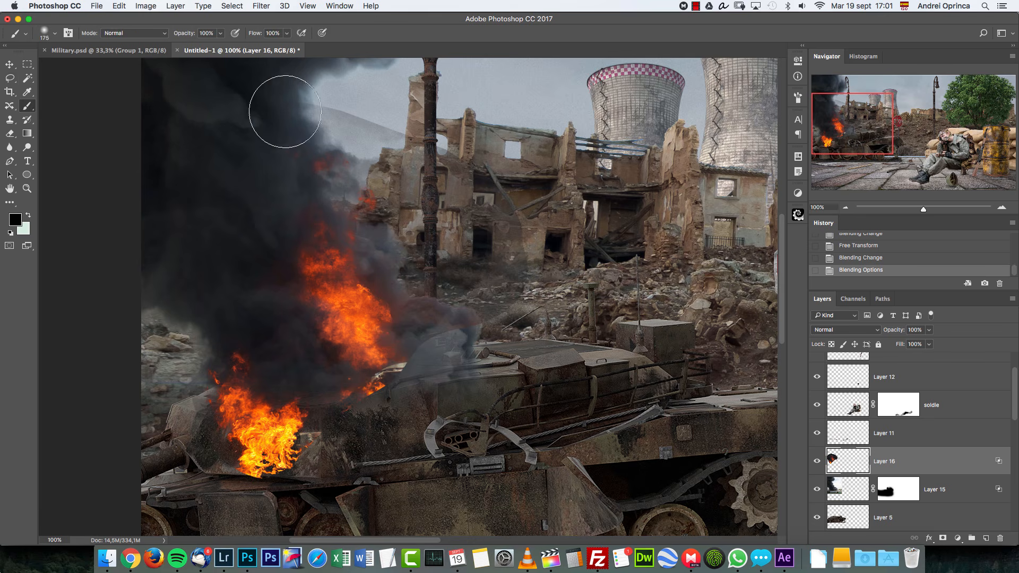
left_click(943, 537)
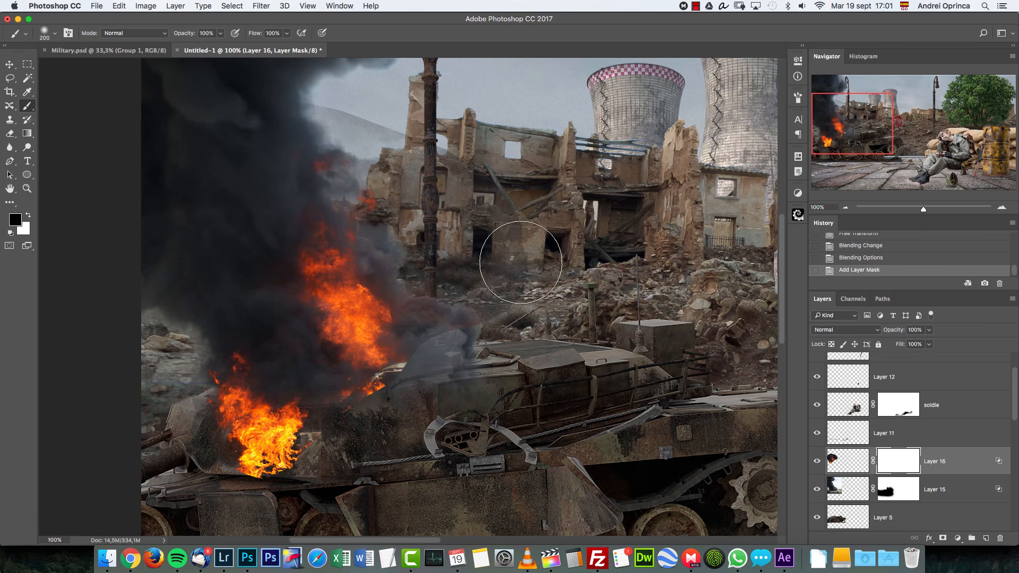
mouse_move(204, 148)
left_mouse_down()
mouse_move(366, 128)
mouse_move(433, 151)
left_mouse_up()
left_click_drag(480, 305, 437, 398)
left_click_drag(402, 415, 422, 418)
mouse_move(403, 456)
left_mouse_down()
mouse_move(358, 489)
mouse_move(249, 521)
mouse_move(157, 500)
mouse_move(143, 445)
mouse_move(155, 354)
mouse_move(159, 426)
left_mouse_up()
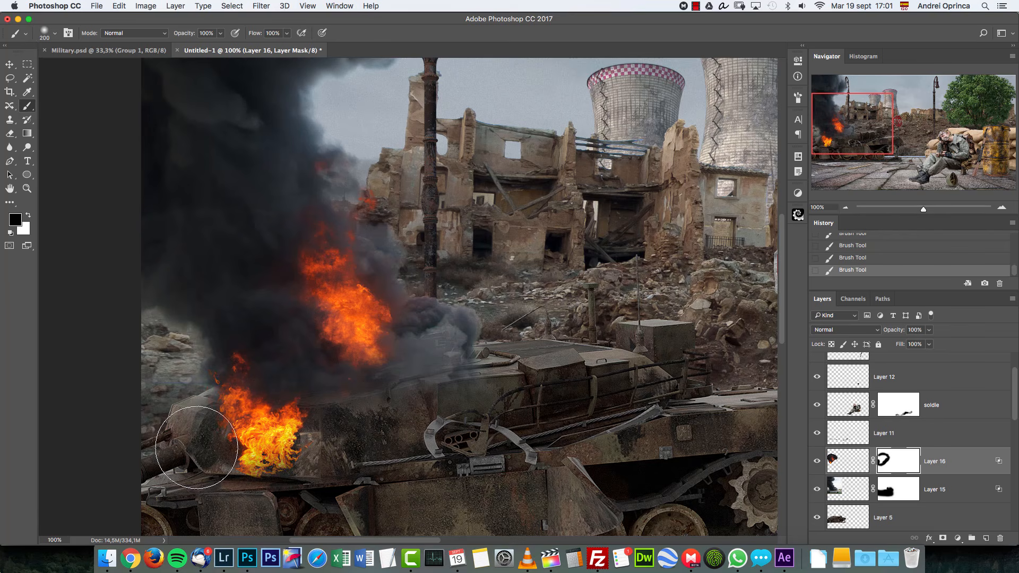
Shift the fire layer slightly down and mask out its lower flame on the tank hull with a brush of up to 70 px.
key("v")
mouse_move(316, 322)
left_mouse_down()
mouse_move(300, 271)
mouse_move(281, 263)
mouse_move(325, 287)
mouse_move(339, 325)
mouse_move(315, 333)
left_mouse_up()
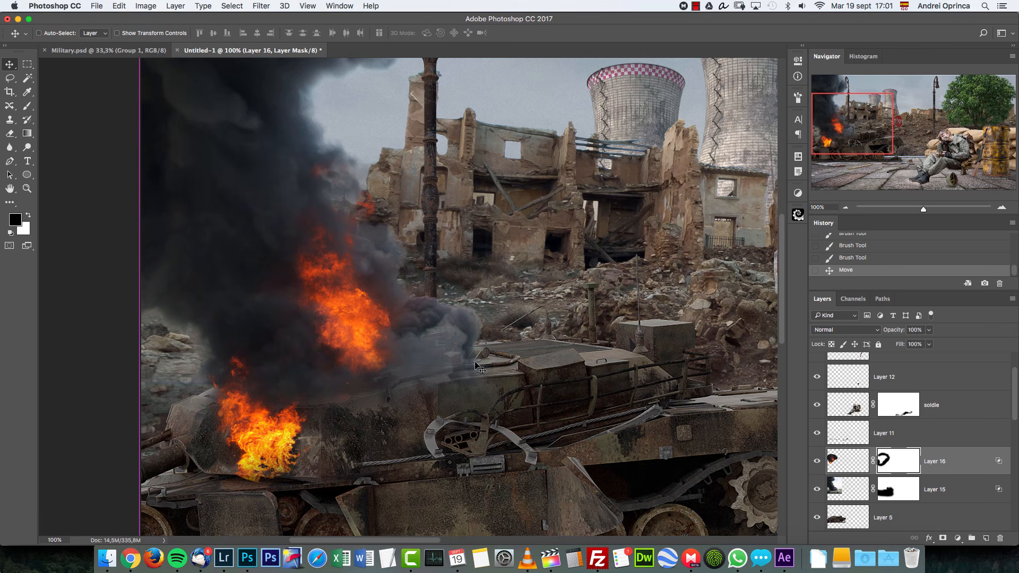
key("b")
scroll(434, 378, "left", 5)
scroll(434, 378, "down", 3)
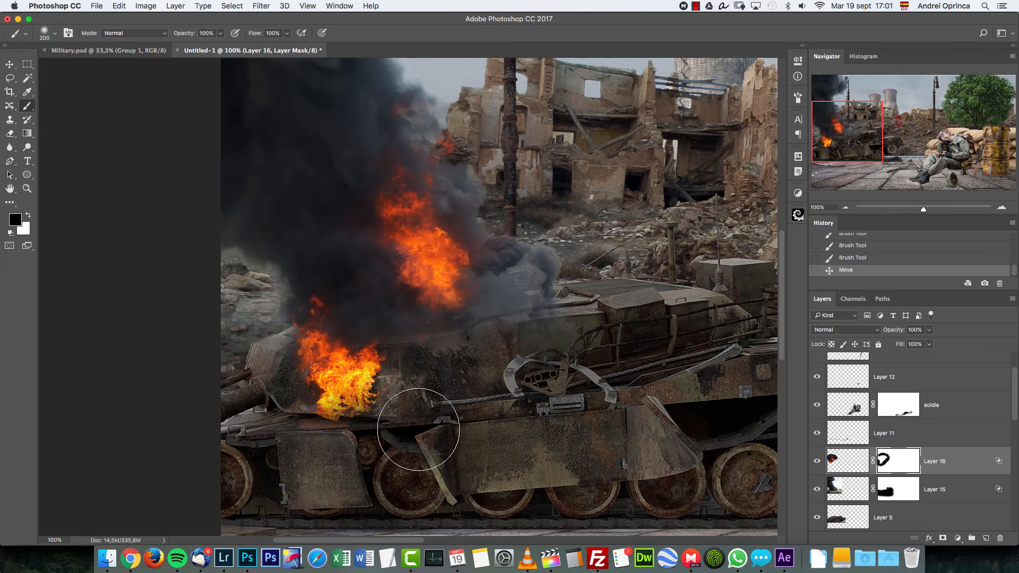
key("bracketleft")
key("bracketleft")
key("bracketleft")
key("bracketleft")
key("bracketleft")
key("bracketleft")
key("bracketleft")
key("bracketleft")
key("bracketleft")
key("bracketleft")
left_click_drag(362, 423, 349, 429)
key("bracketright")
key("bracketright")
key("bracketright")
key("bracketright")
mouse_move(372, 371)
left_mouse_down()
mouse_move(311, 344)
mouse_move(423, 355)
mouse_move(428, 335)
mouse_move(298, 428)
mouse_move(295, 401)
mouse_move(296, 421)
left_mouse_up()
scroll(557, 233, "up", 3)
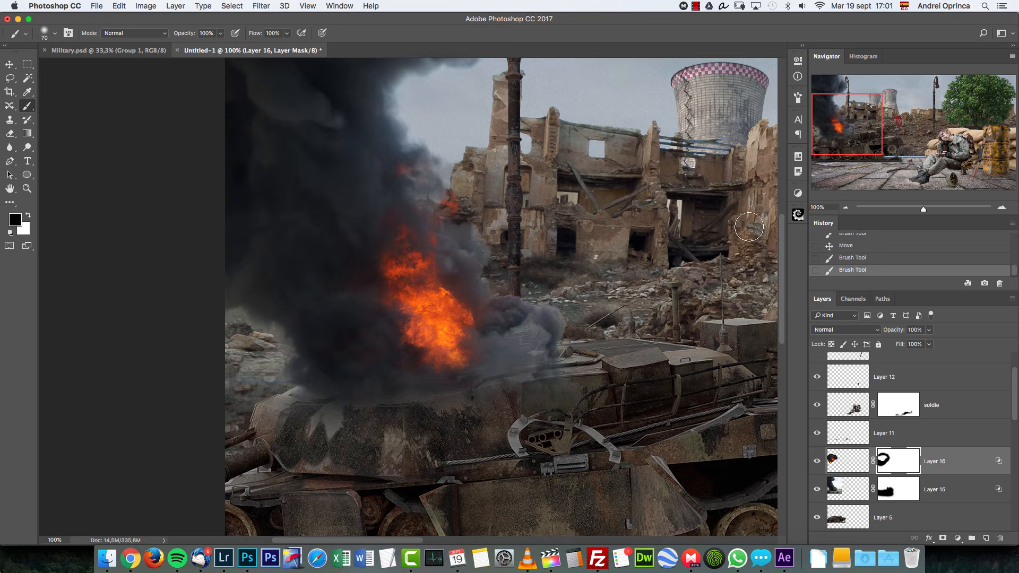
left_click(845, 208)
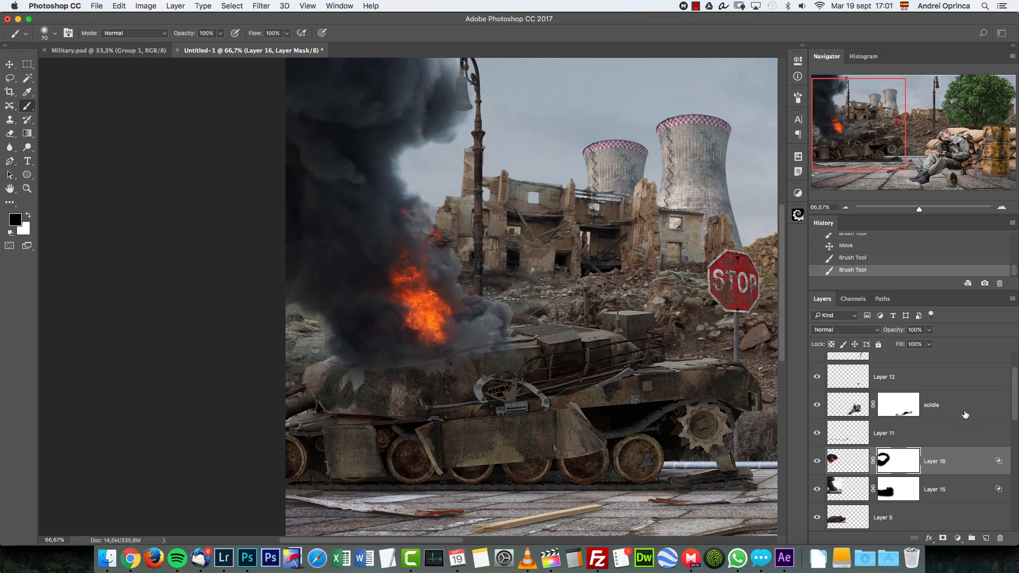
double_click(970, 489)
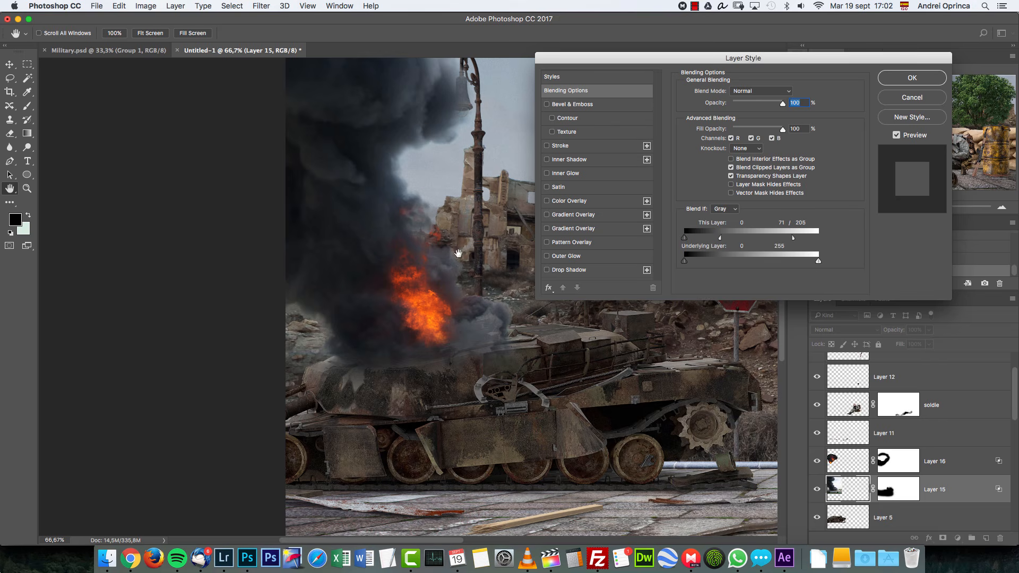
key("alt")
left_click_drag(780, 263, 821, 263)
key("alt")
left_click(920, 102)
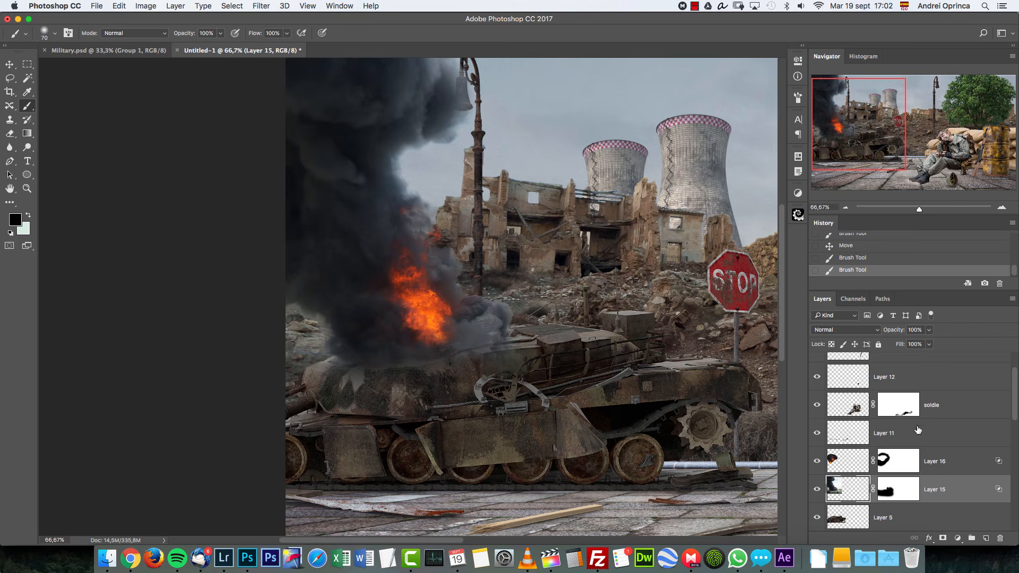
Compare the fire, smoke and boy in the Military.psd reference with the Untitled-1 composite.
left_click(845, 207)
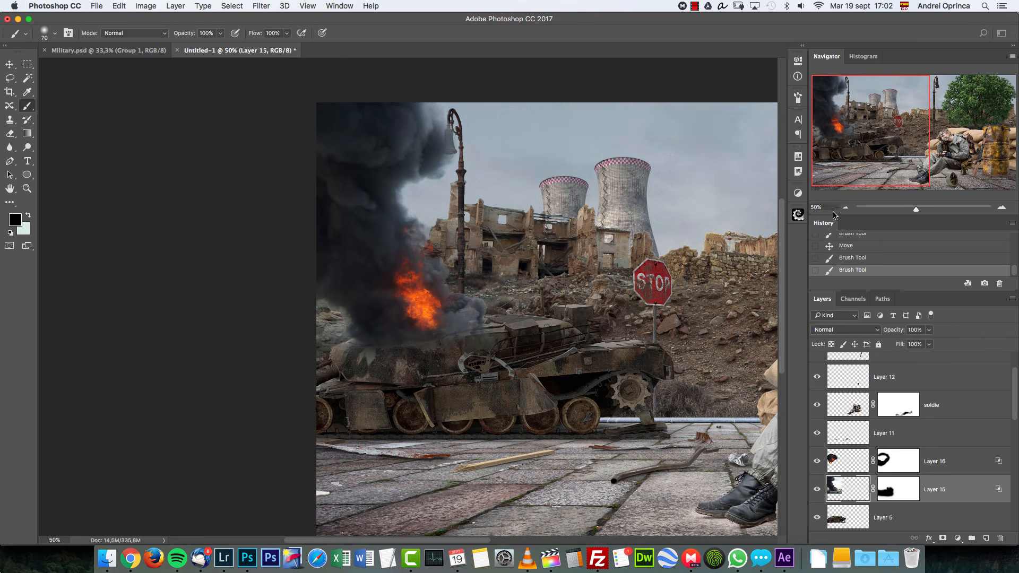
key("super+o")
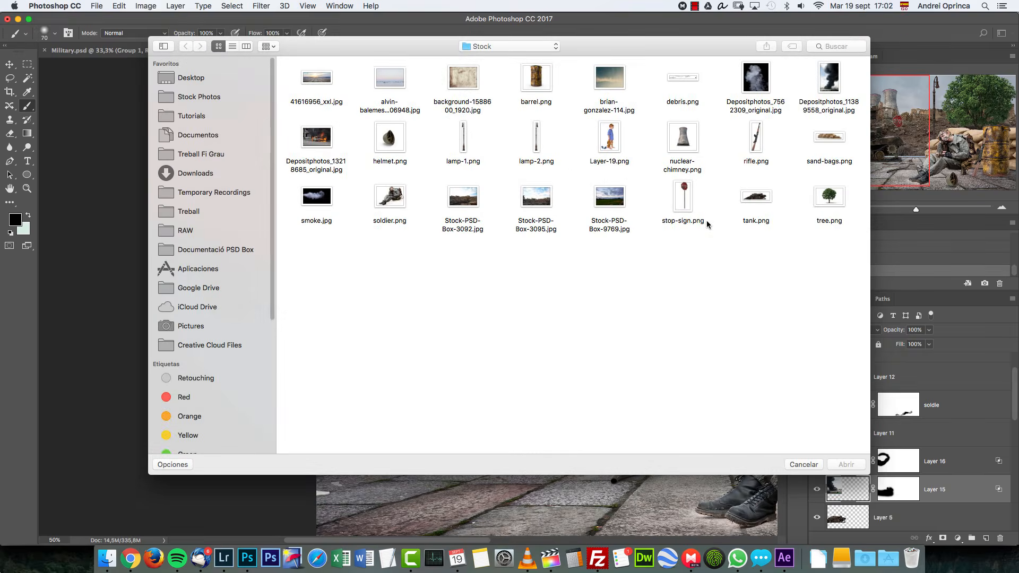
key("Escape")
key("ctrl+Tab")
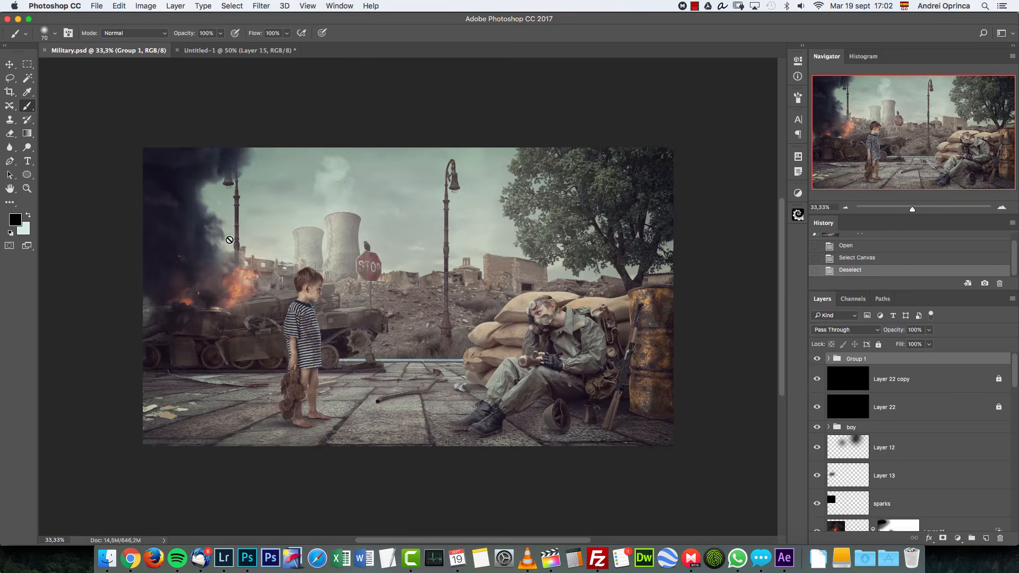
key("super+1")
left_click_drag(279, 319, 714, 316)
mouse_move(300, 261)
left_mouse_down()
mouse_move(384, 282)
mouse_move(413, 307)
left_mouse_up()
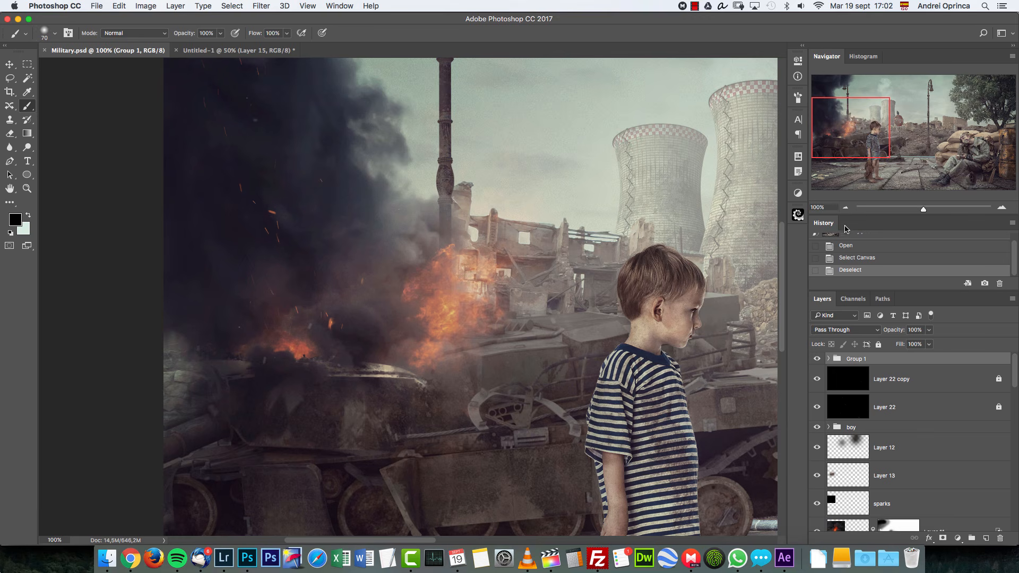
left_click(846, 208)
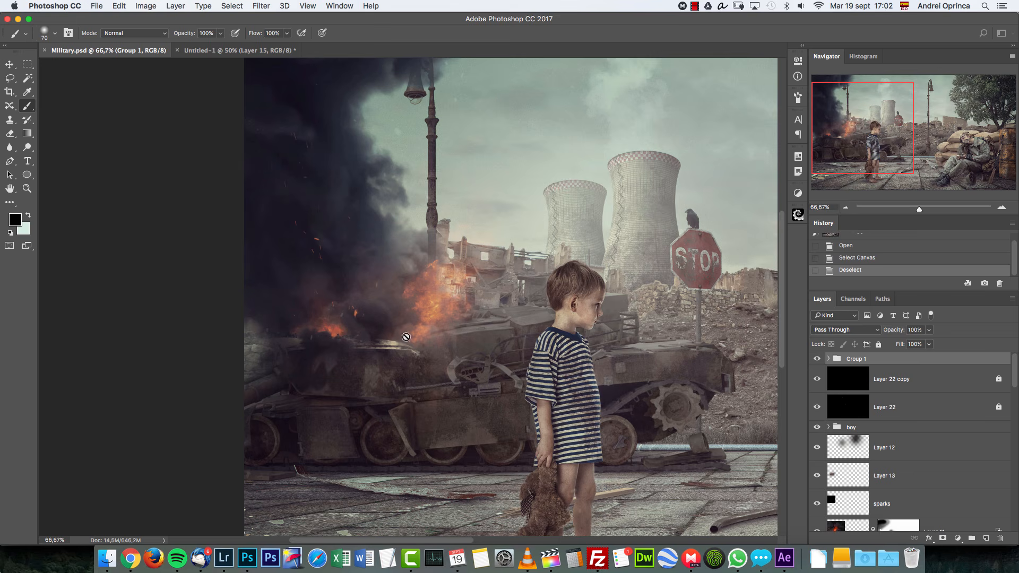
left_click(239, 50)
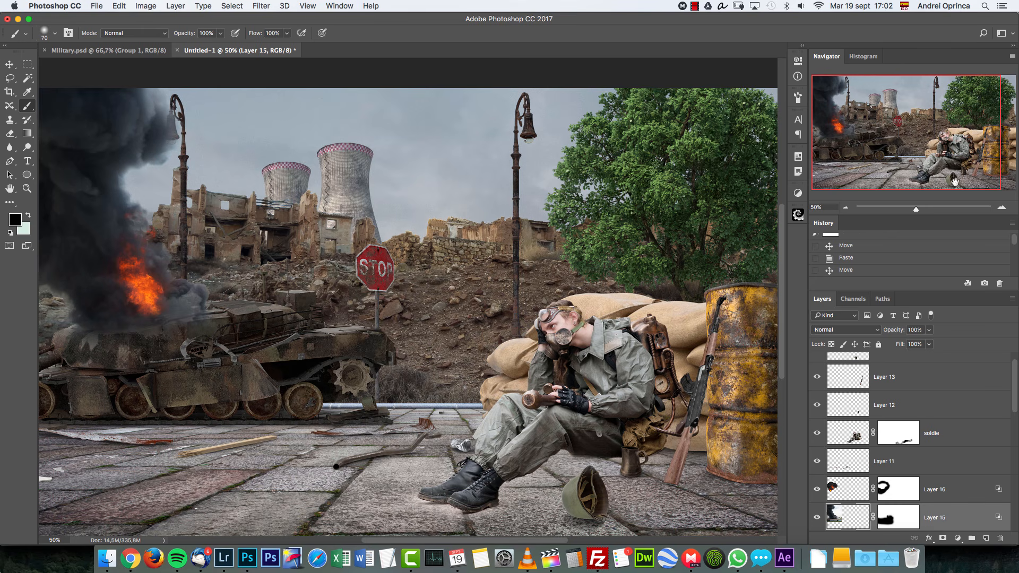
left_click_drag(250, 306, 353, 304)
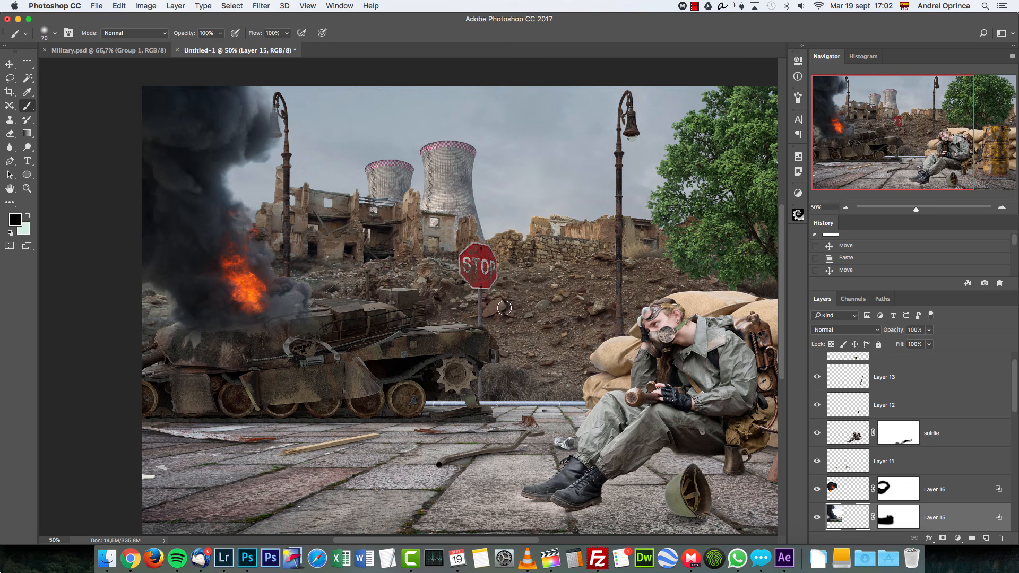
left_click_drag(652, 371, 607, 356)
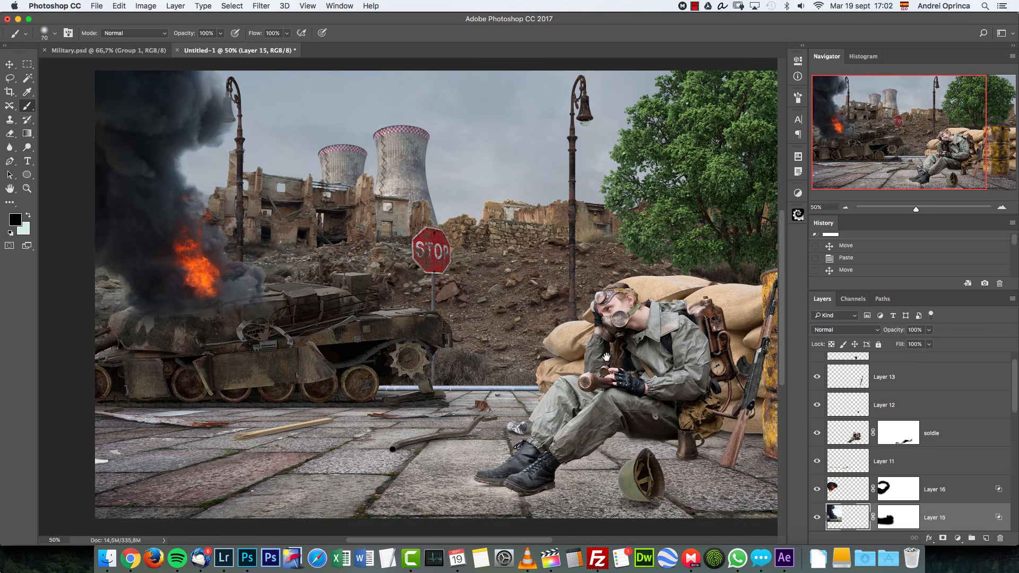
left_click(846, 208)
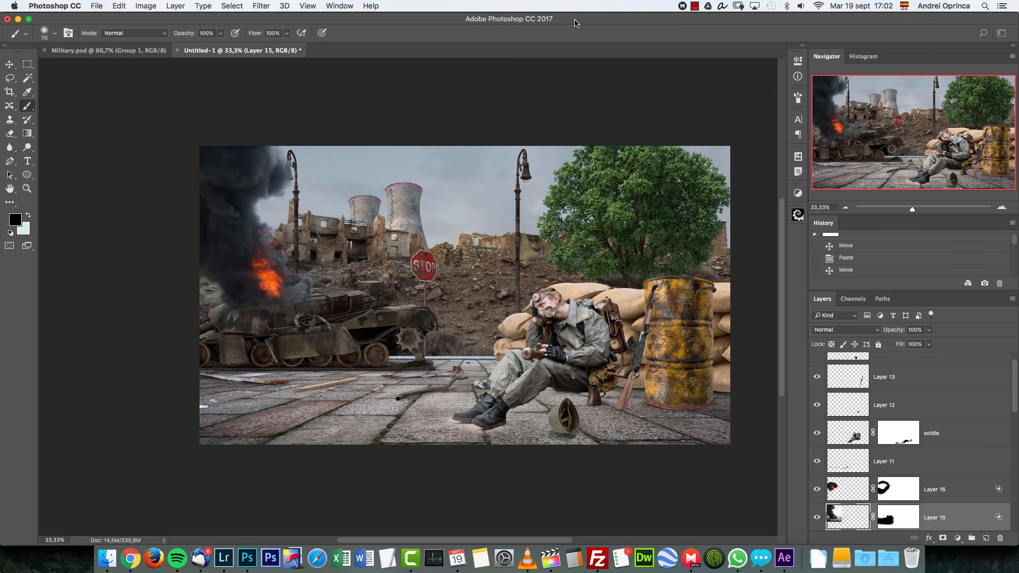
Open Layer-19.png from the Stock folder and erase the blue sandals beside the boy.
key("super+o")
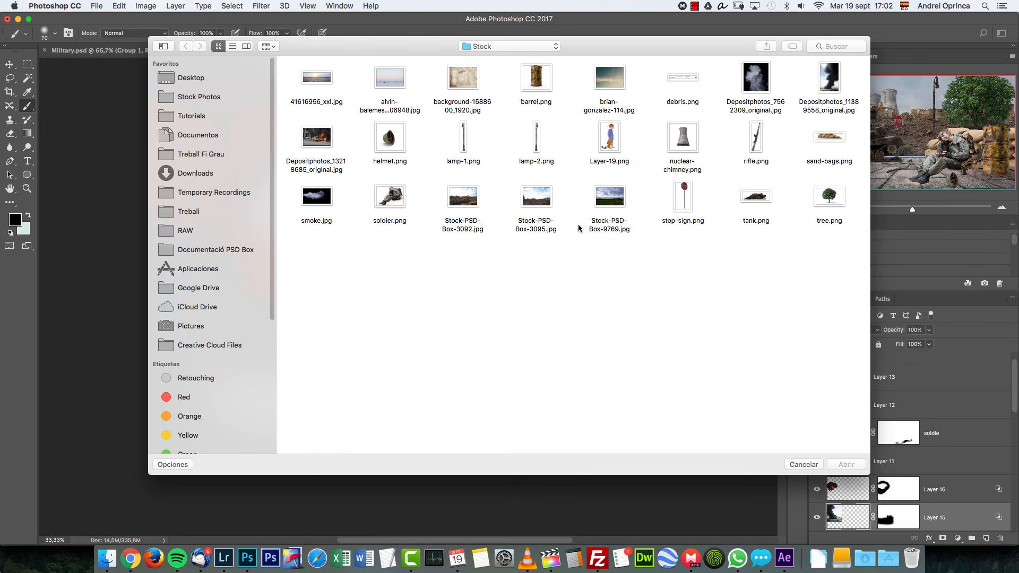
left_click(628, 145)
left_click(844, 465)
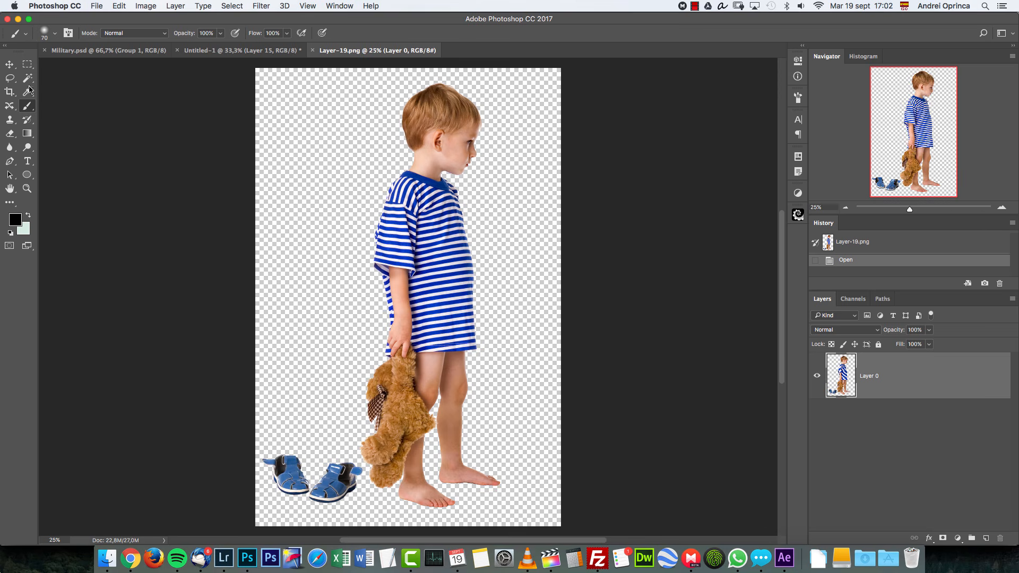
key("e")
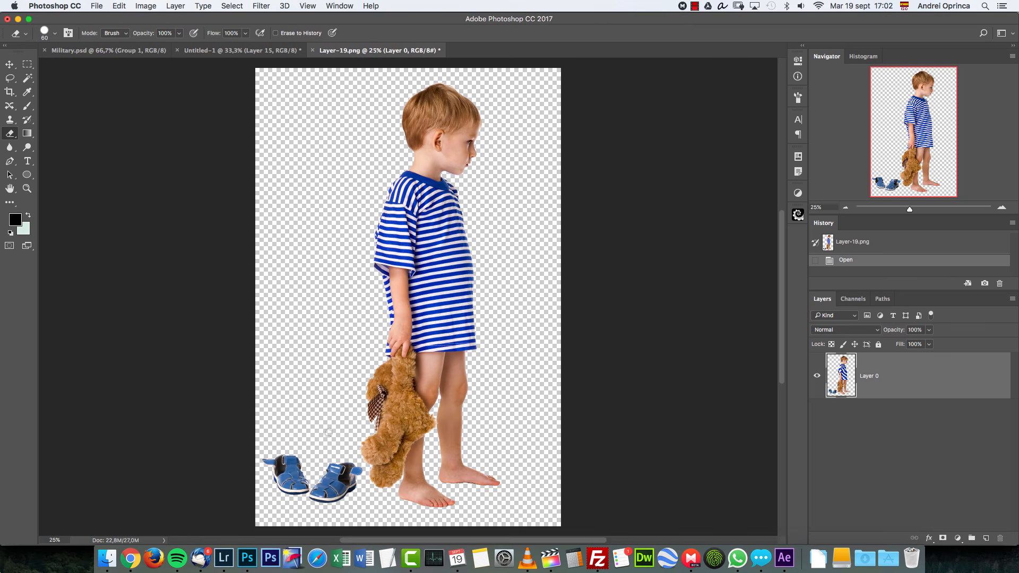
right_click(347, 345)
left_click_drag(292, 454, 286, 486)
key("bracketright")
key("bracketright")
key("bracketright")
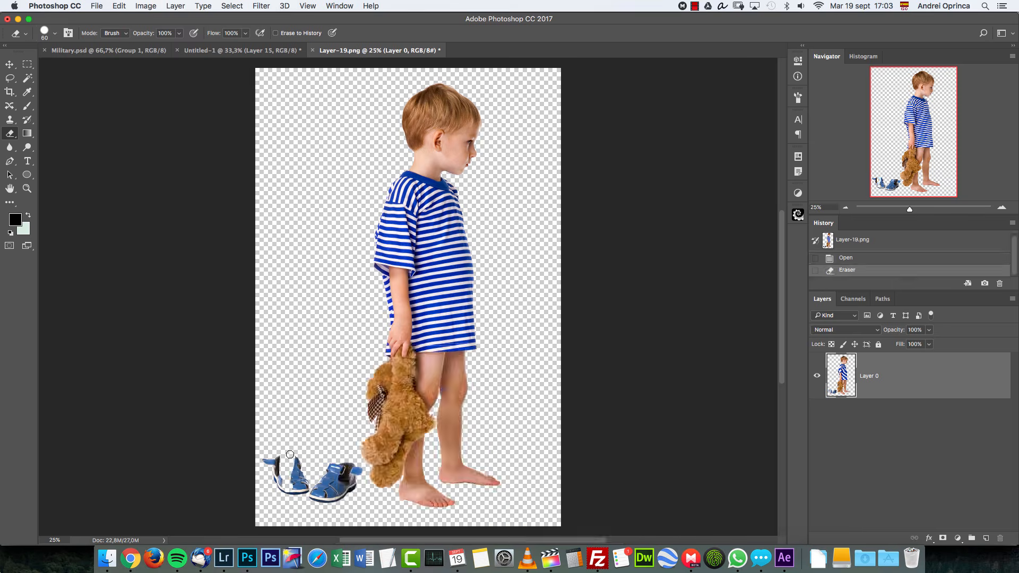
mouse_move(266, 448)
left_mouse_down()
mouse_move(287, 480)
mouse_move(290, 460)
mouse_move(295, 493)
mouse_move(357, 470)
mouse_move(341, 480)
mouse_move(321, 470)
left_mouse_up()
Select and cut the entire boy image, and close Layer-19.png without saving.
key("super+a")
key("super+x")
key("super+w")
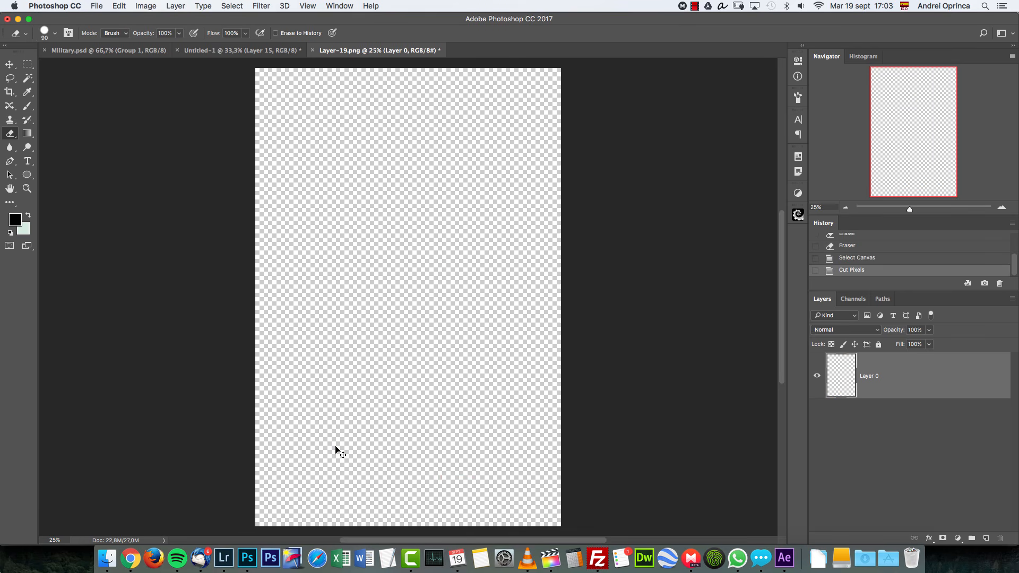
left_click(472, 190)
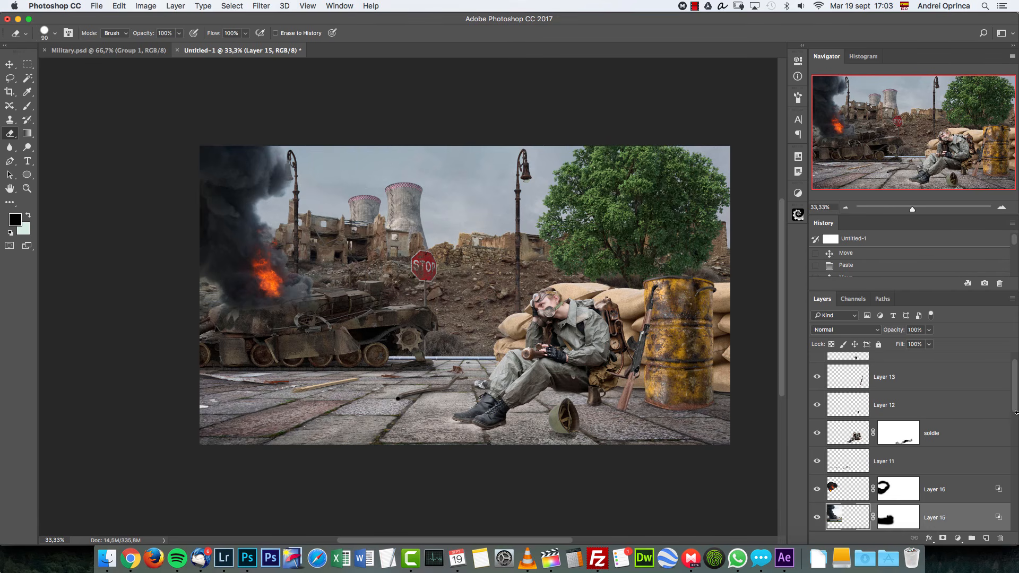
Paste the boy as a new layer above Layer 14, scale him to about 30.8%, and stand him in front of the tank.
left_click_drag(1014, 379, 1014, 370)
left_click(926, 366)
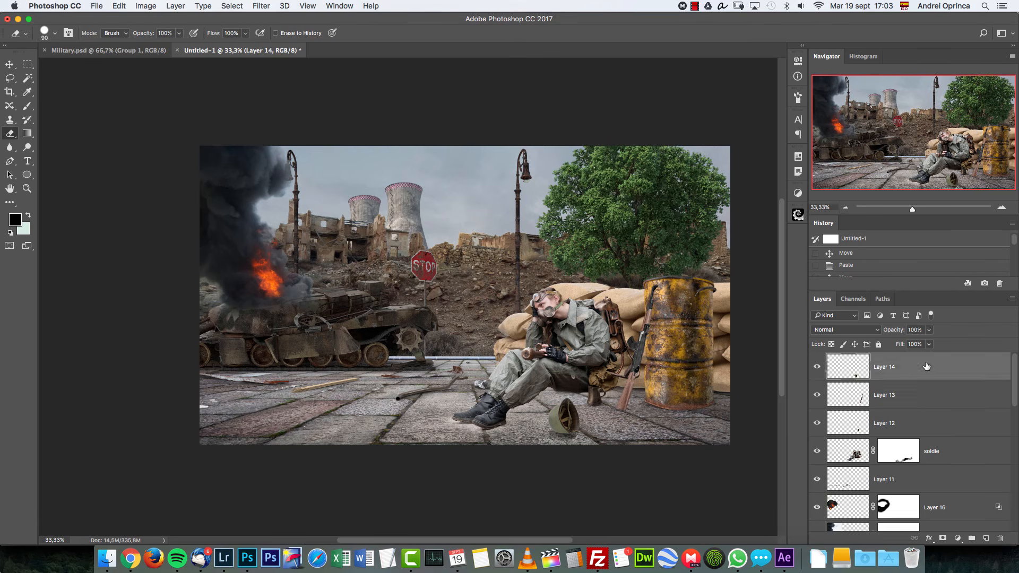
key("cmd+v")
key("cmd+t")
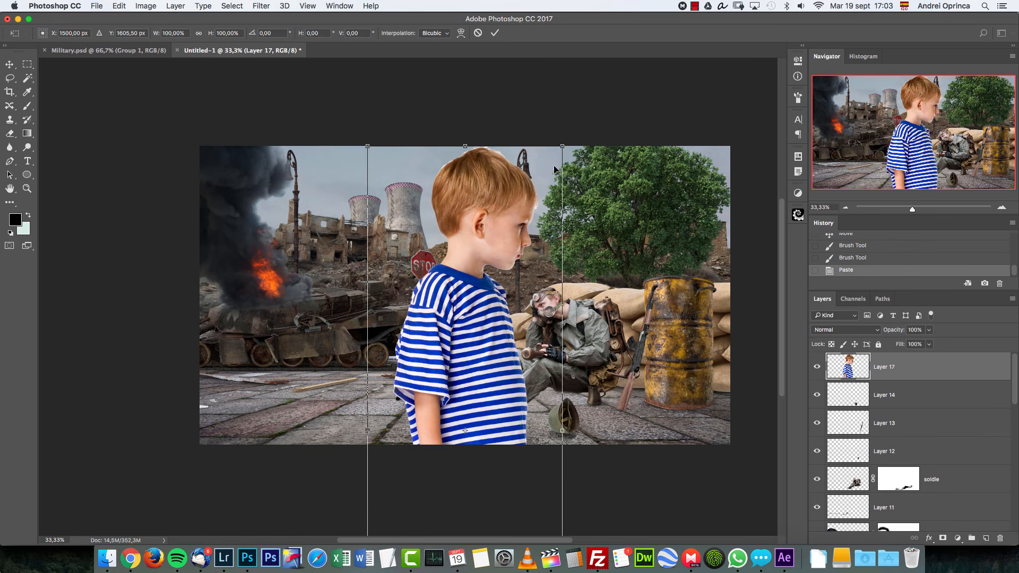
left_click_drag(564, 148, 502, 318)
left_click_drag(490, 391, 450, 273)
left_click_drag(457, 196, 440, 249)
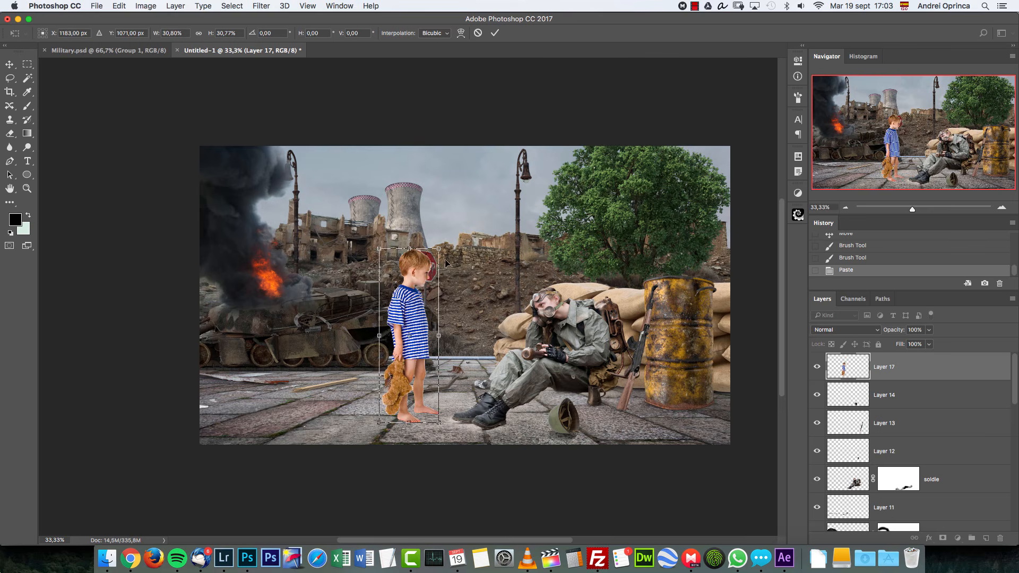
left_click_drag(405, 294, 350, 294)
Scale the boy down slightly more, shift him a little to the right, and apply the transform.
key("super+1")
left_click_drag(685, 352, 376, 263)
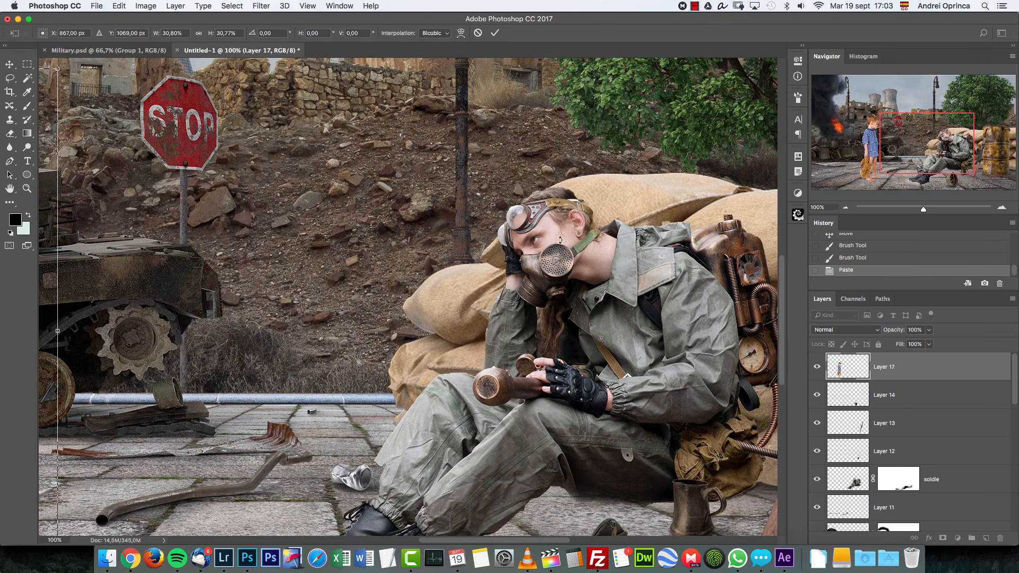
left_click_drag(471, 281, 641, 308)
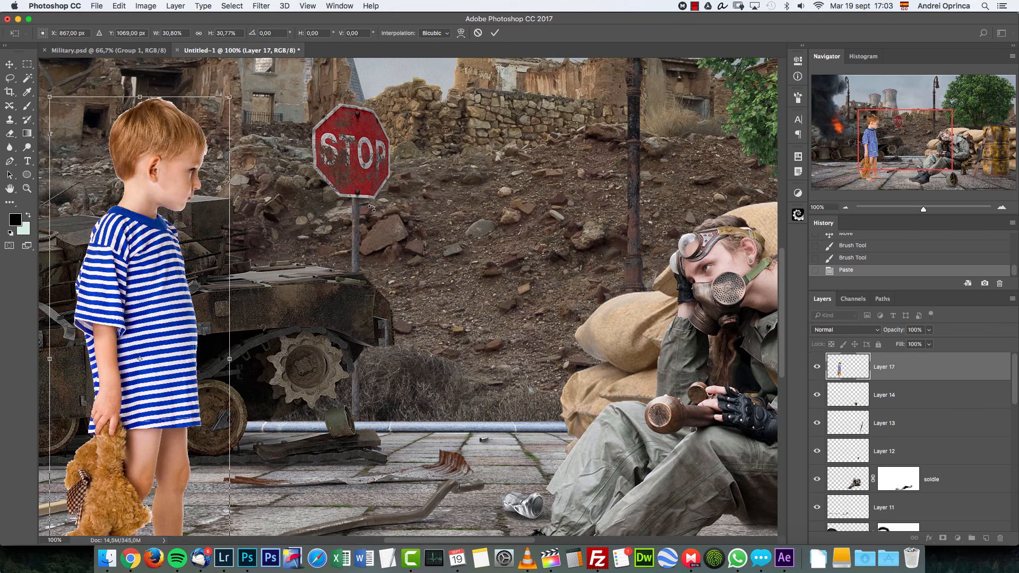
left_click_drag(427, 274, 528, 266)
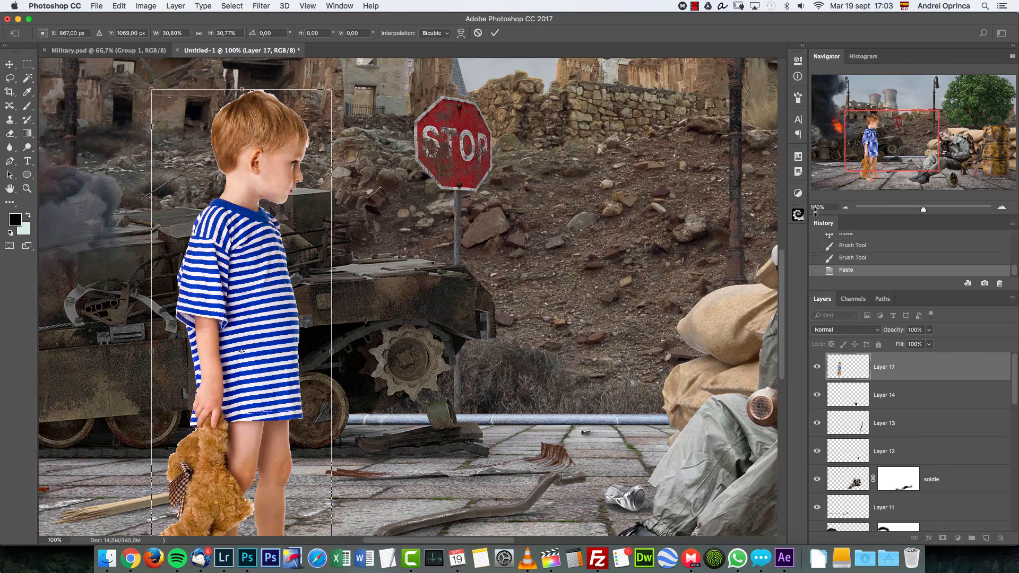
key("super+minus")
left_click_drag(524, 319, 520, 311)
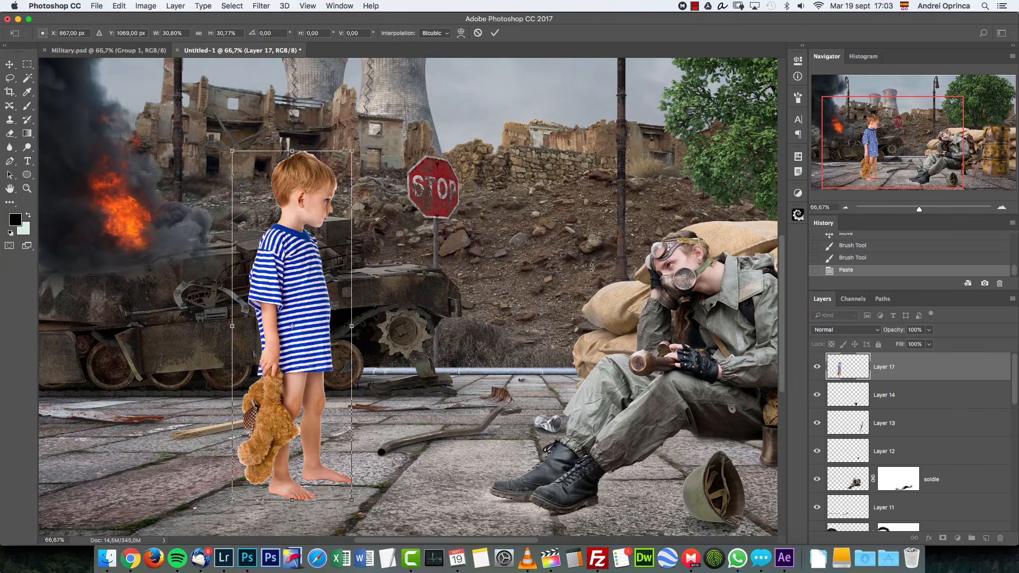
left_click(845, 207)
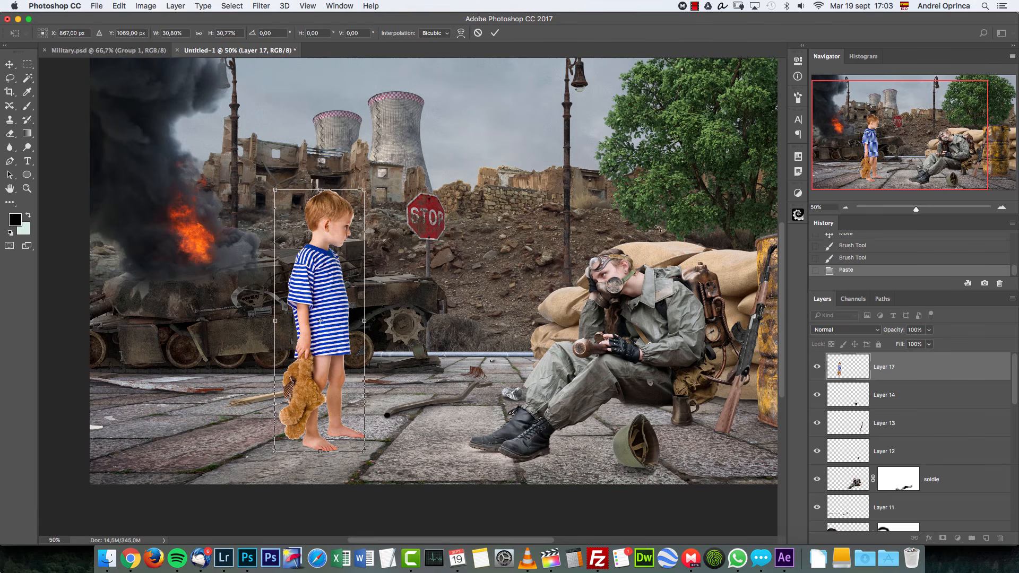
left_click_drag(366, 190, 359, 208)
left_click_drag(336, 271, 343, 271)
key("Return")
Move the boy slightly up and to the left on the pavement.
key("e")
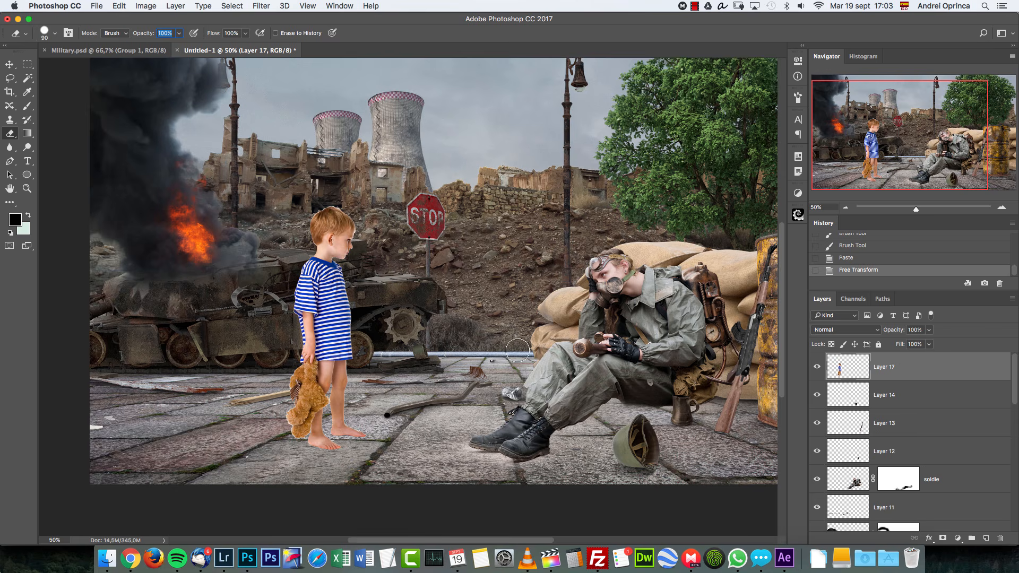
left_click_drag(611, 357, 495, 327)
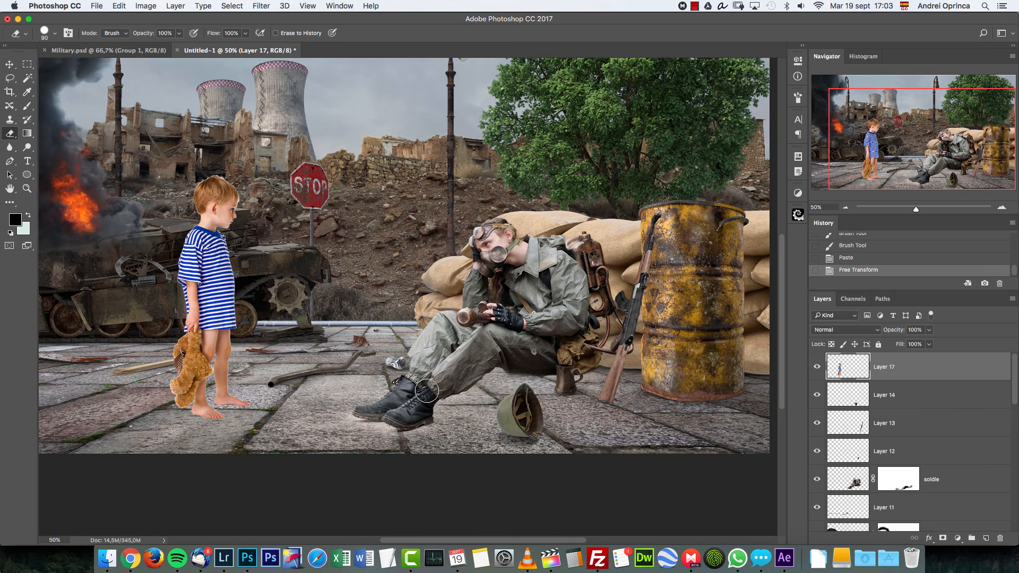
left_click(10, 66)
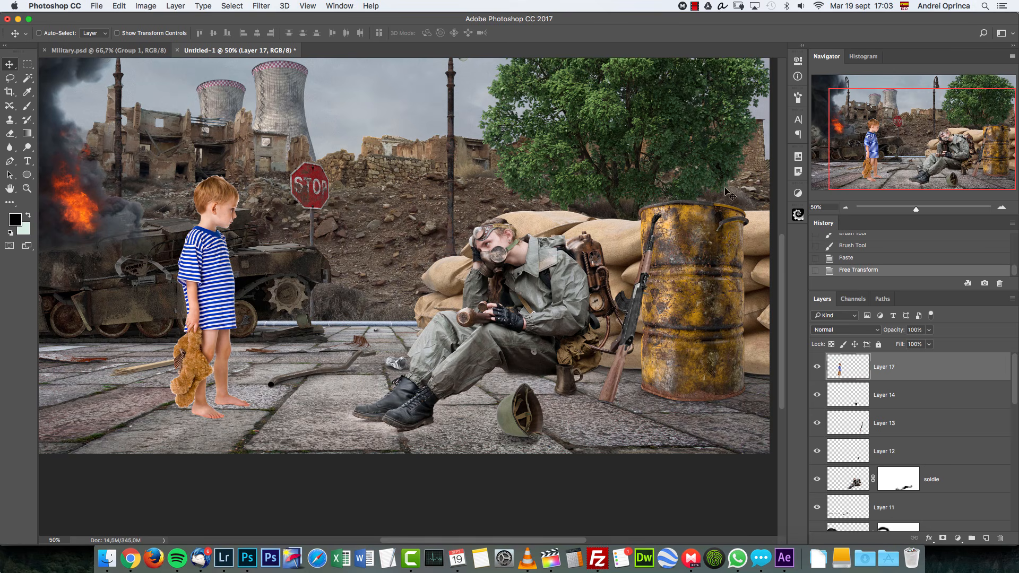
left_click_drag(258, 321, 252, 309)
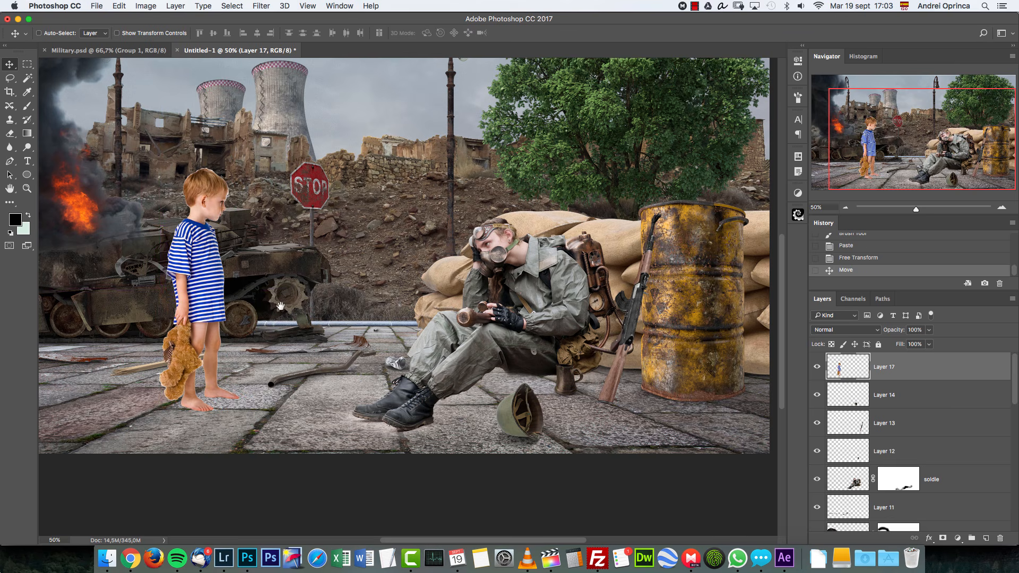
scroll(533, 317, "left", 10)
key("super+1")
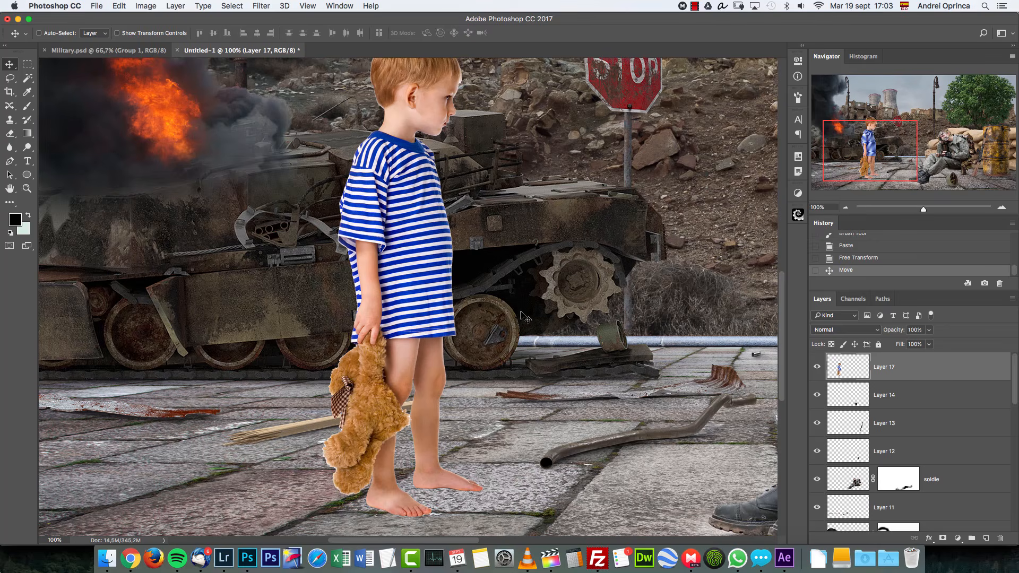
left_click(1002, 207)
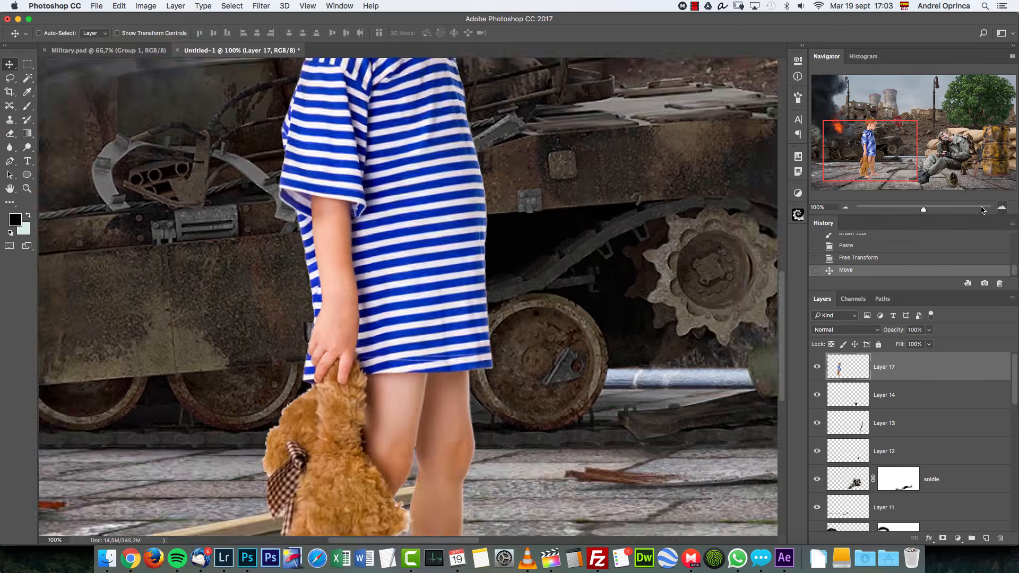
scroll(340, 156, "up", 6)
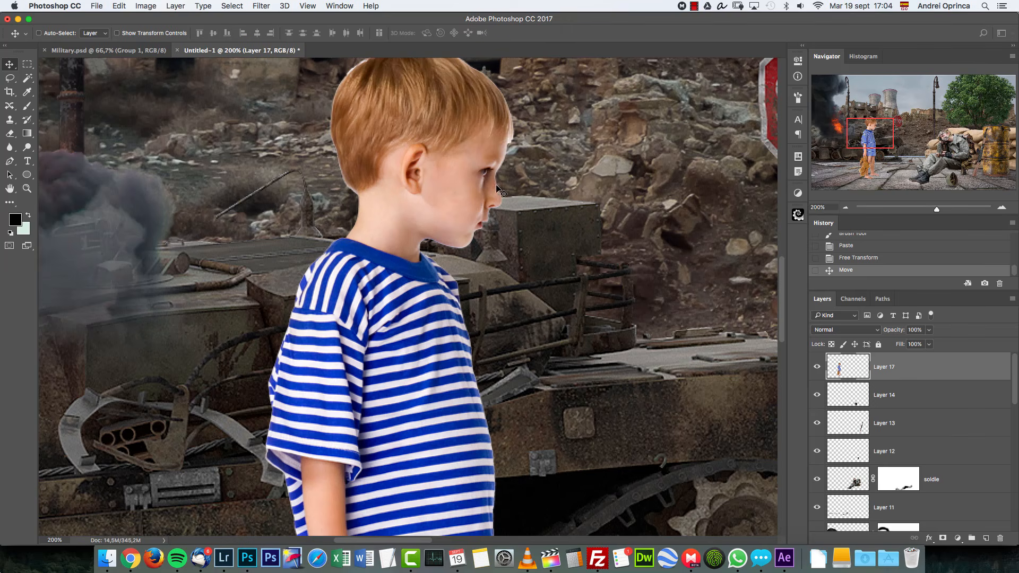
left_click_drag(457, 368, 445, 296)
scroll(444, 296, "up", 5)
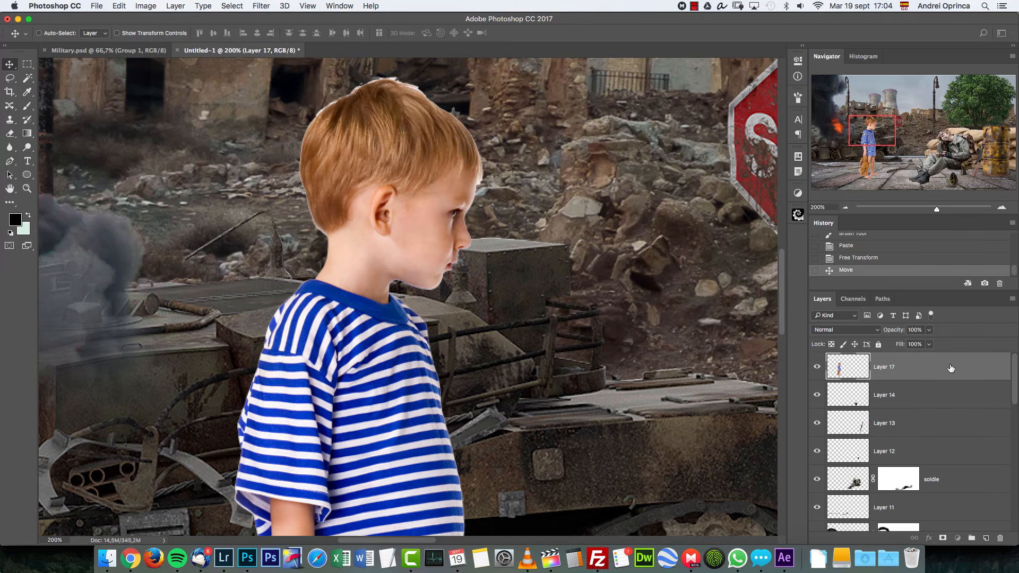
double_click(950, 369)
left_click(547, 159)
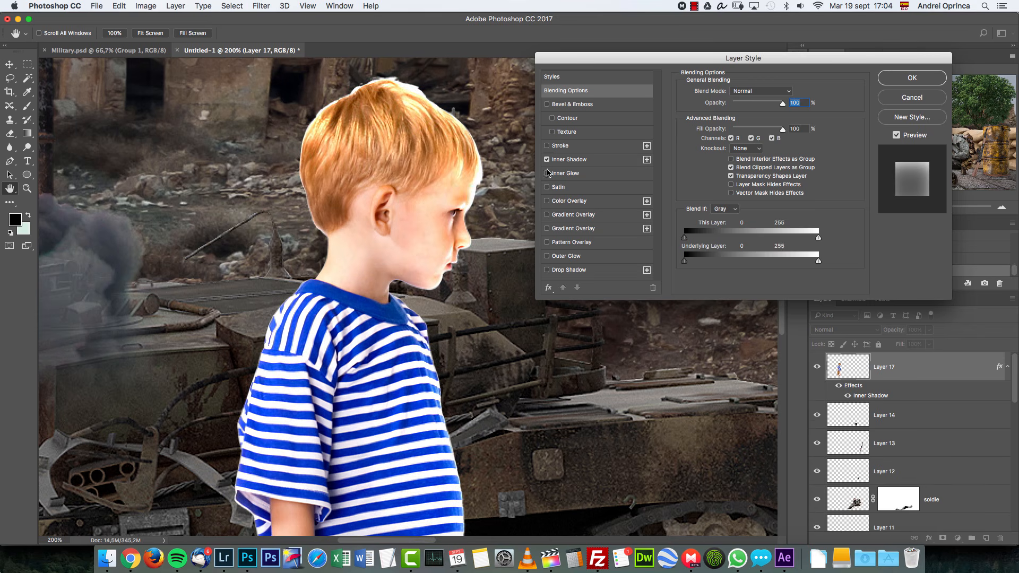
left_click(761, 90)
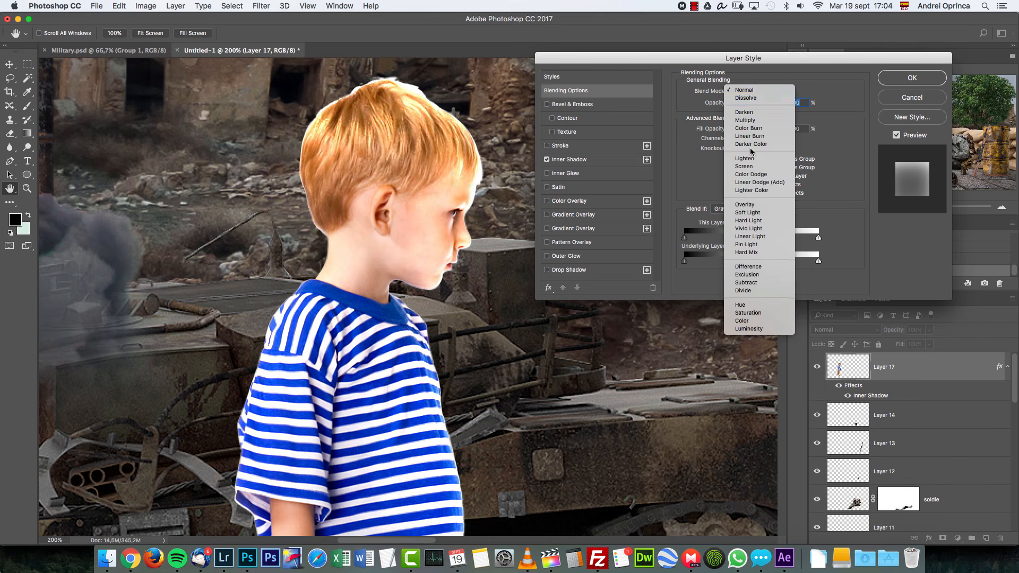
left_click(745, 98)
left_click_drag(771, 103, 785, 103)
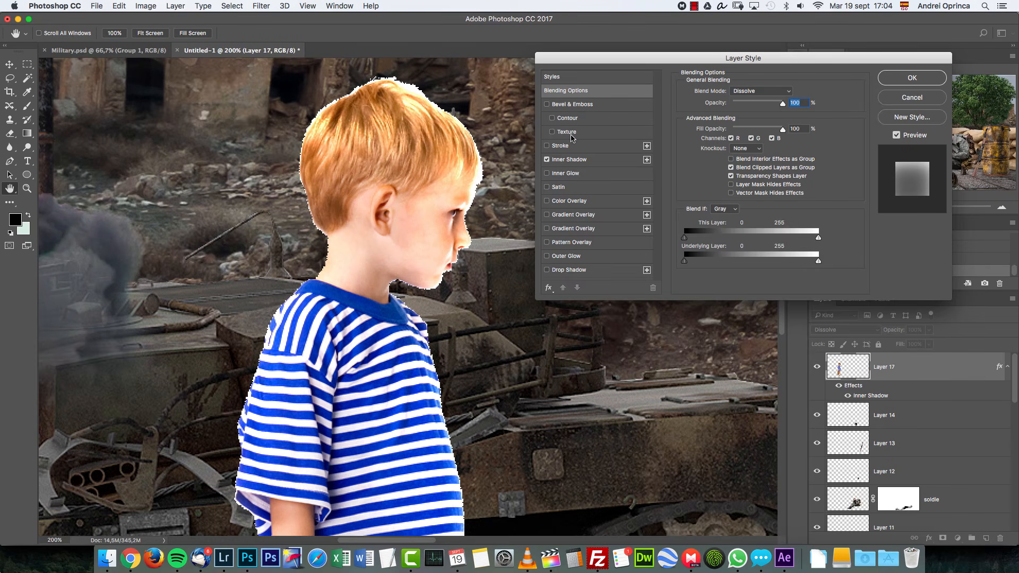
left_click(568, 159)
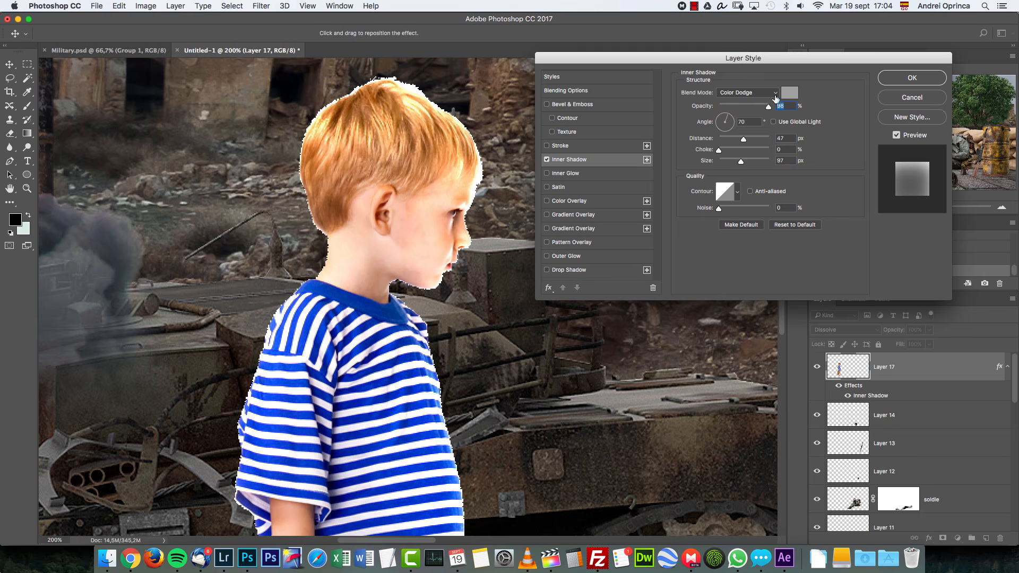
left_click(774, 94)
left_click(775, 93)
left_click(775, 93)
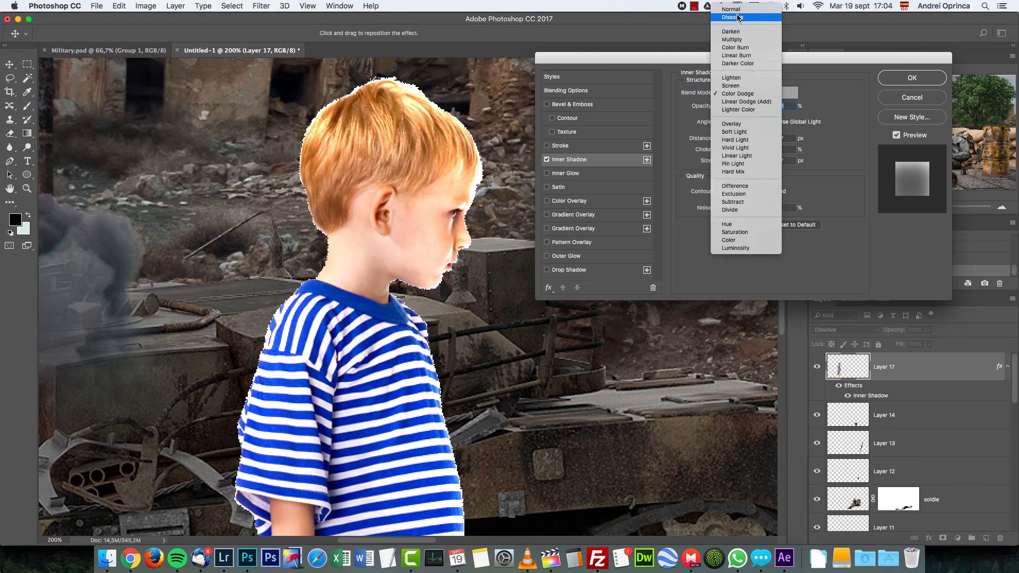
left_click(732, 39)
left_click(575, 78)
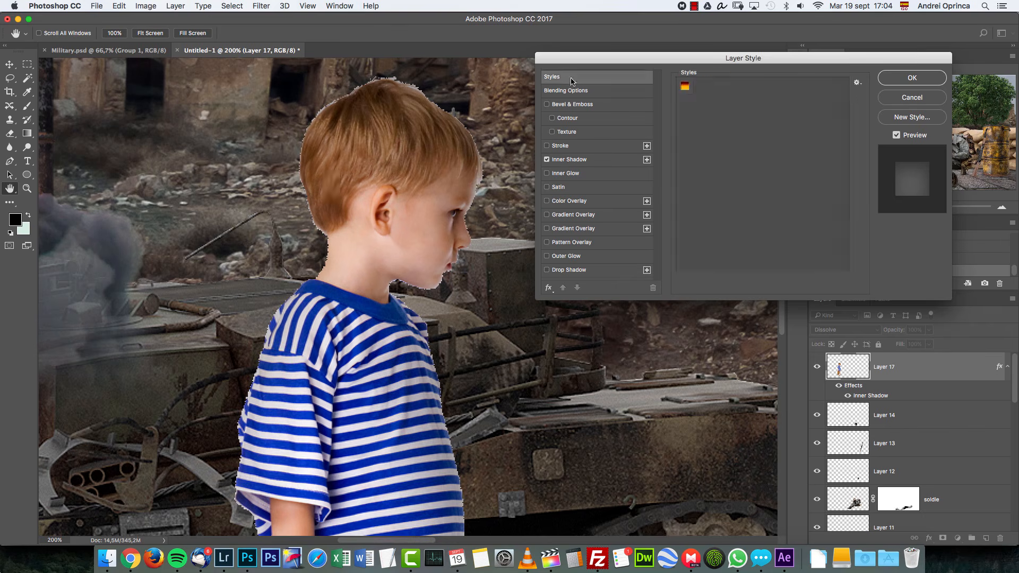
left_click(575, 93)
left_click(757, 94)
left_click(754, 86)
left_click(565, 159)
left_click(762, 96)
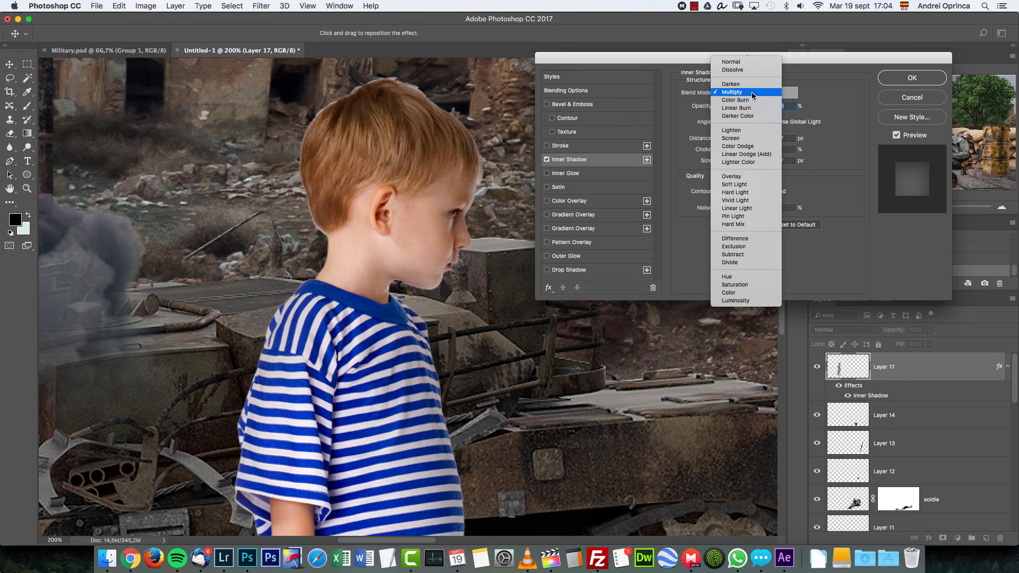
left_click(814, 85)
left_click_drag(742, 140, 721, 167)
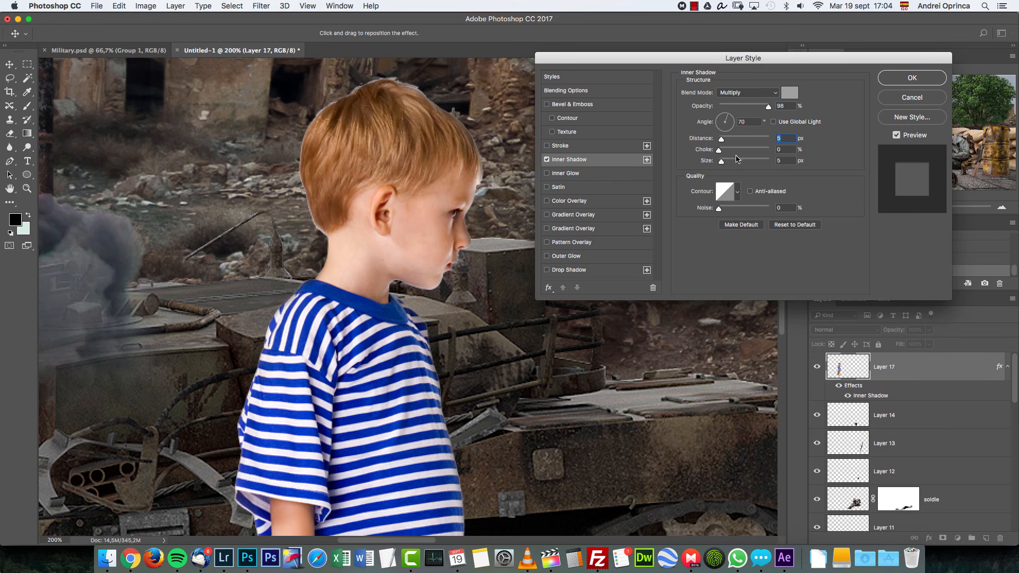
left_click_drag(735, 147, 729, 149)
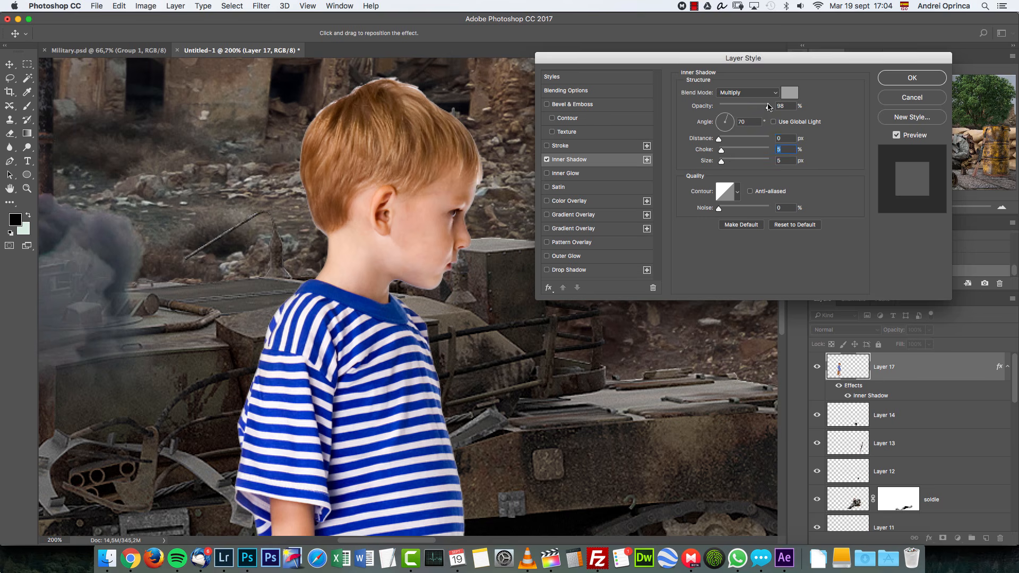
left_click(791, 94)
left_click_drag(584, 207, 536, 237)
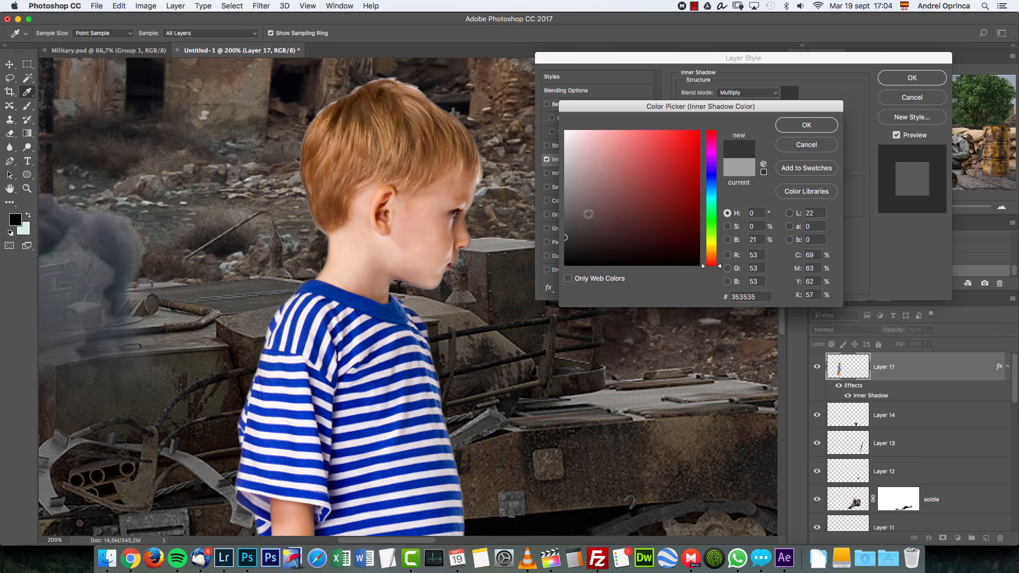
left_click(794, 126)
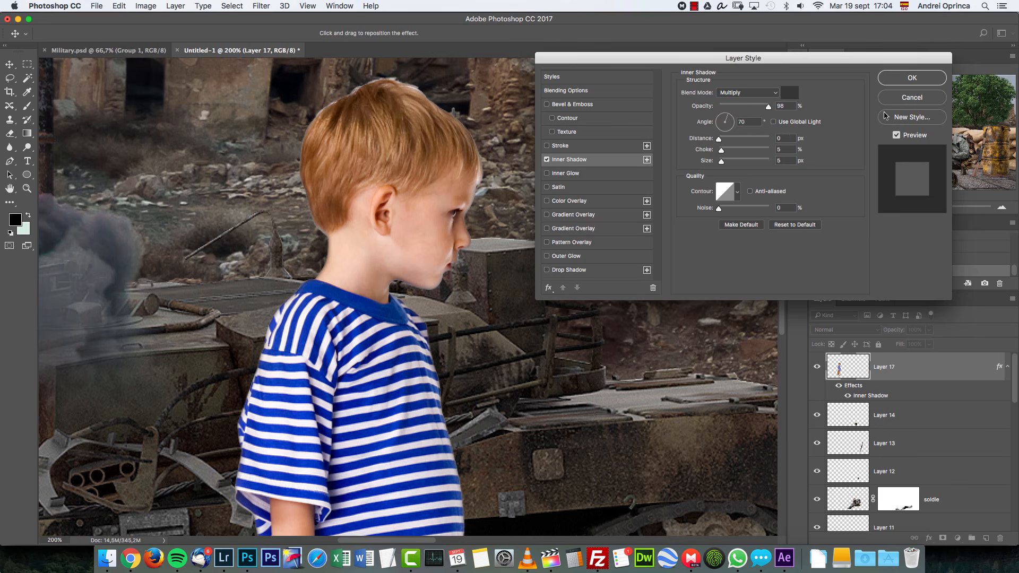
left_click(901, 98)
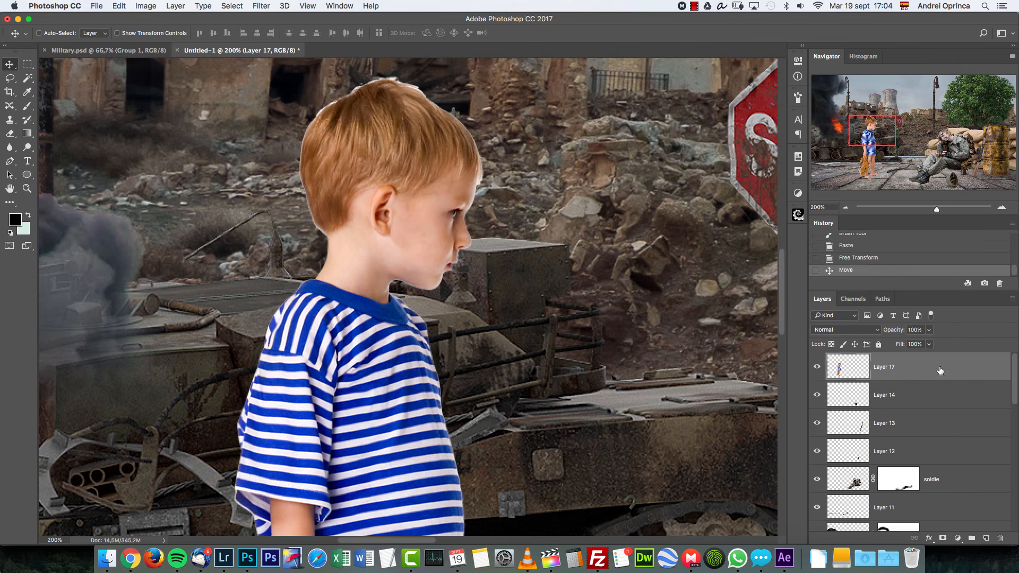
Duplicate the boy layer beneath the original, set the copy's blending mode to Multiply, and reselect Layer 17.
left_click_drag(940, 373, 944, 408)
left_click(863, 330)
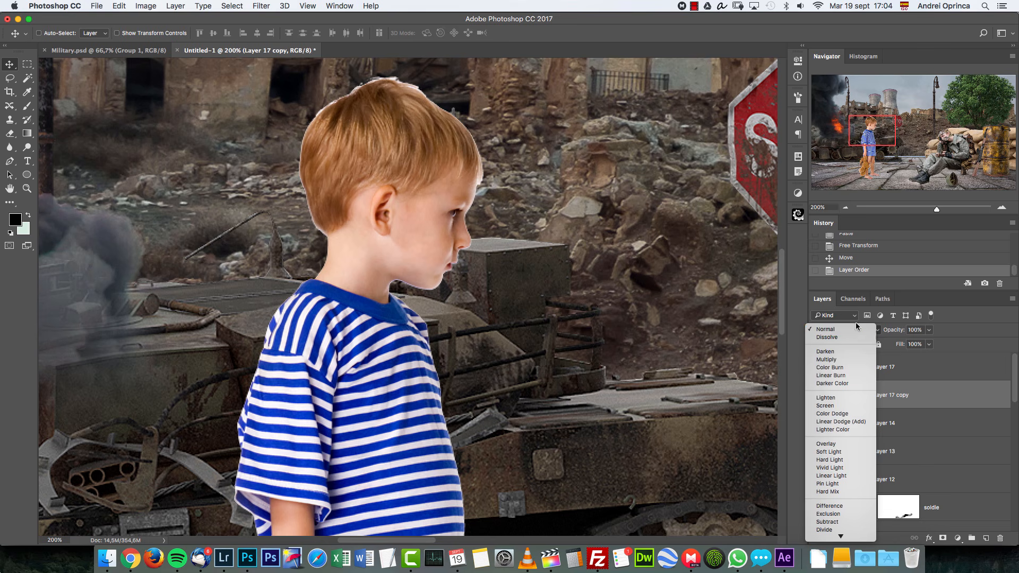
left_click(848, 361)
left_click(848, 365)
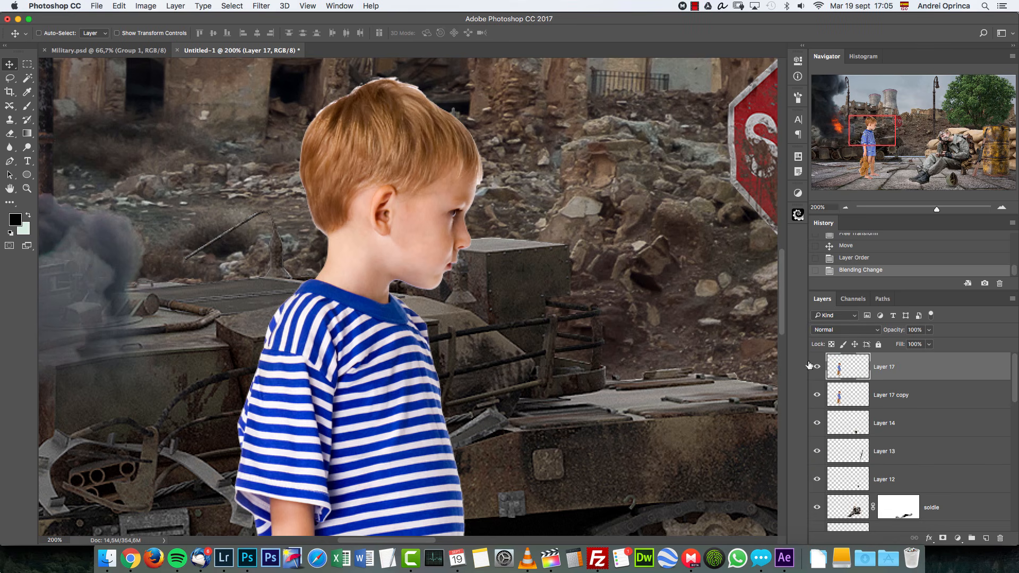
Add a layer mask to Layer 17 and mask out the white fringe along the boy's hair with a hard black brush down to 3 px.
left_click(943, 537)
key("b")
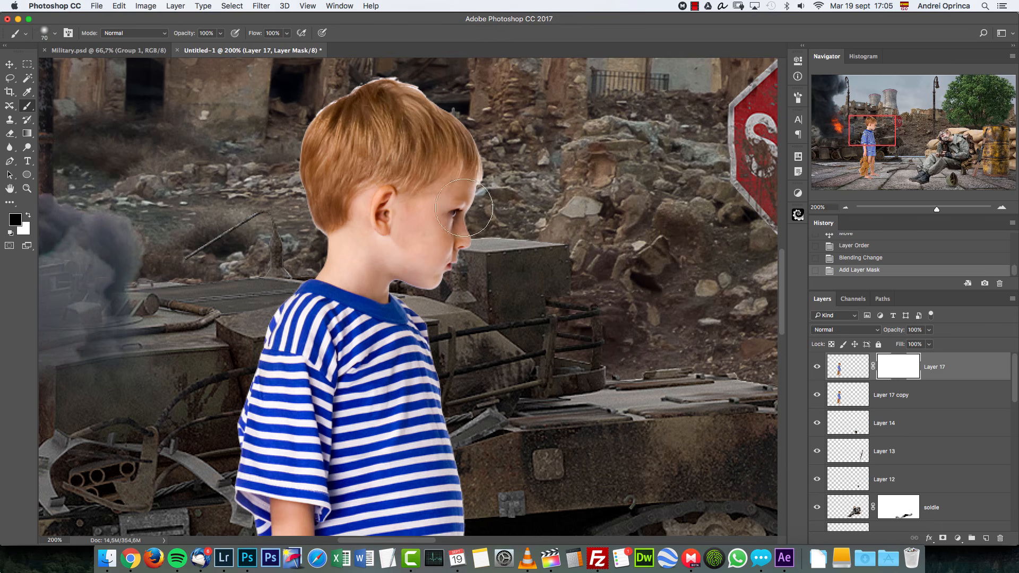
right_click(488, 250)
mouse_move(558, 192)
left_mouse_down()
mouse_move(574, 192)
mouse_move(512, 169)
left_mouse_up()
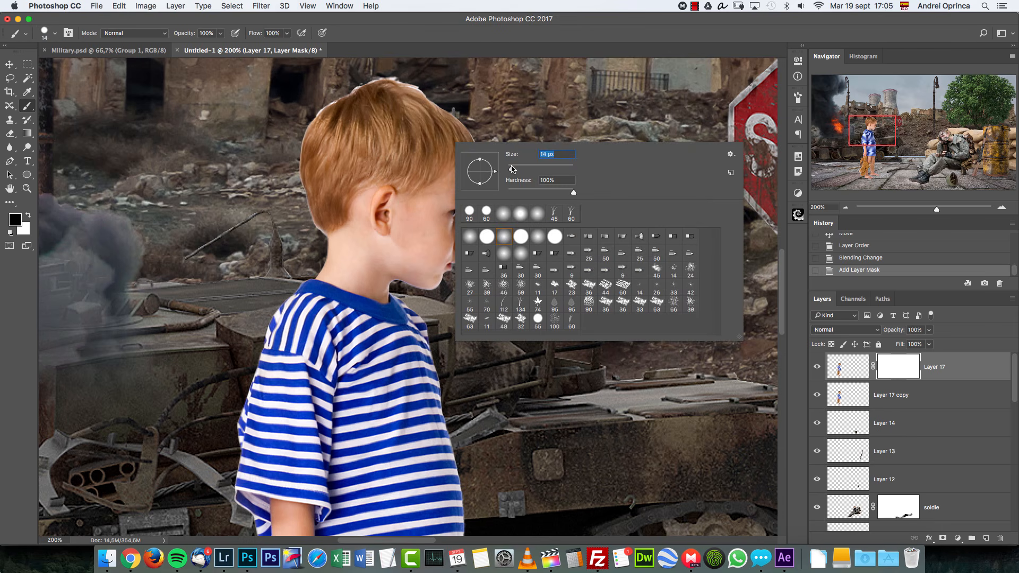
left_click(906, 371)
left_click(1001, 208)
left_click(1002, 208)
left_click_drag(569, 190, 738, 370)
key("bracketleft")
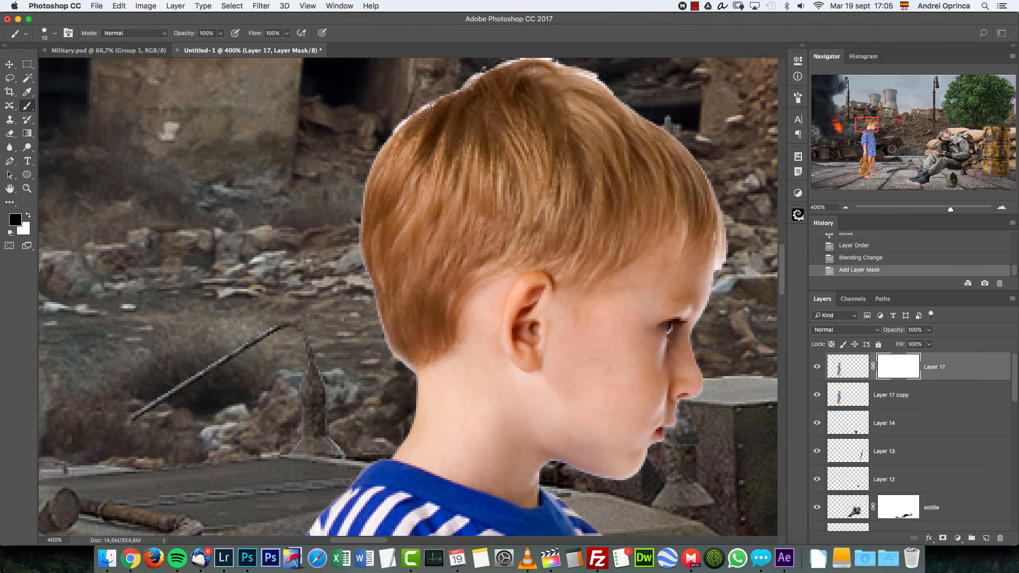
mouse_move(431, 100)
left_mouse_down()
mouse_move(394, 129)
mouse_move(402, 121)
left_mouse_up()
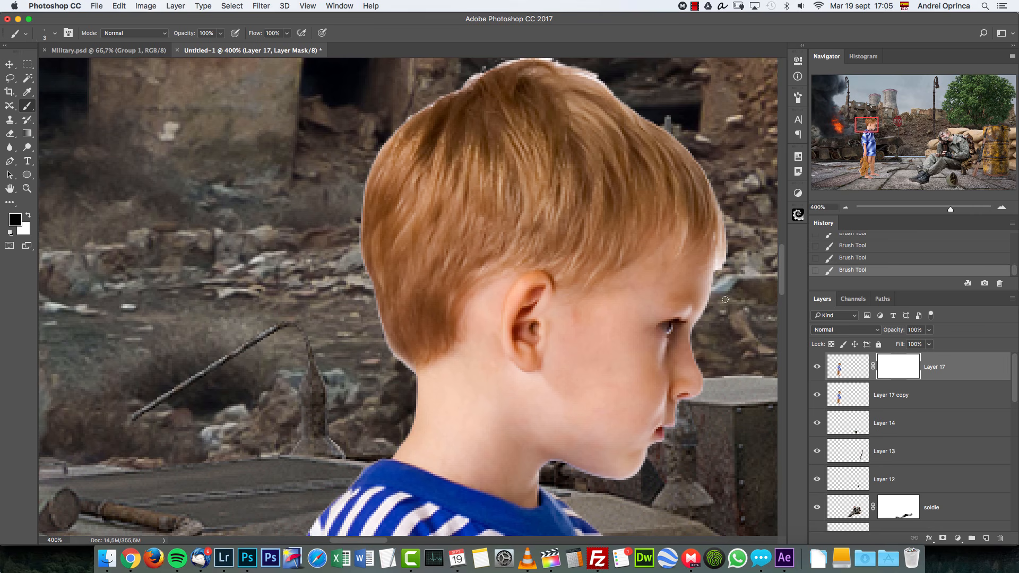
Load the boy's outline as a selection and remove the layer mask from Layer 17.
left_click(847, 366, "super")
key("super+1")
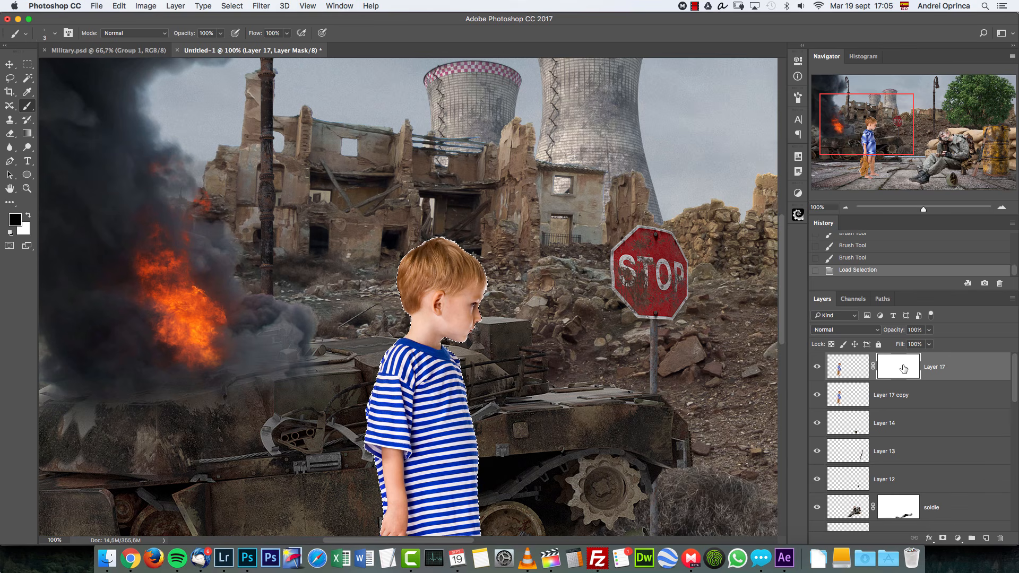
left_click_drag(903, 368, 994, 539)
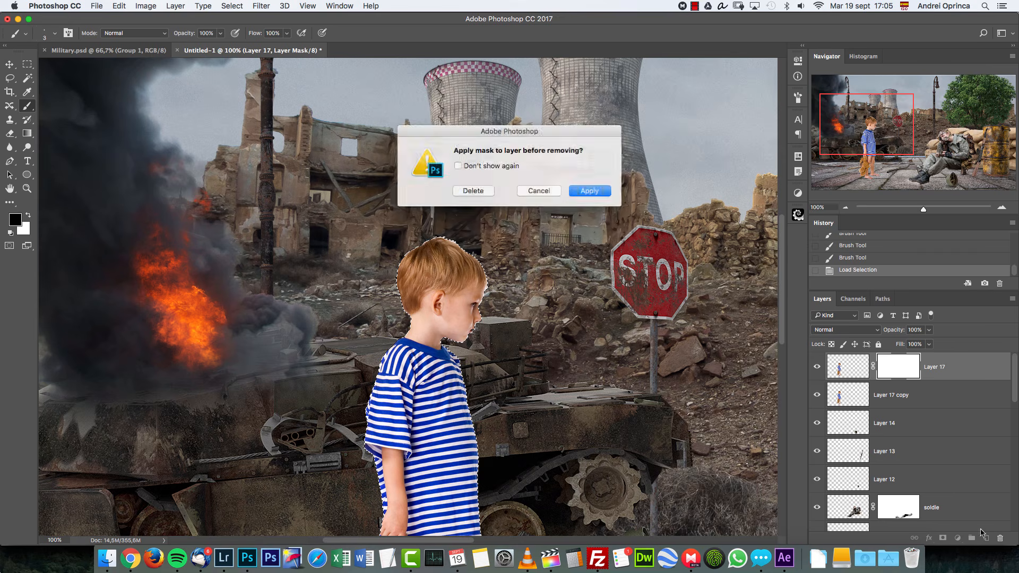
Replace Layer 17's mask with one made from the selection and refine its edge in Select and Mask, adjusting shift edge, feather and contrast.
key("d")
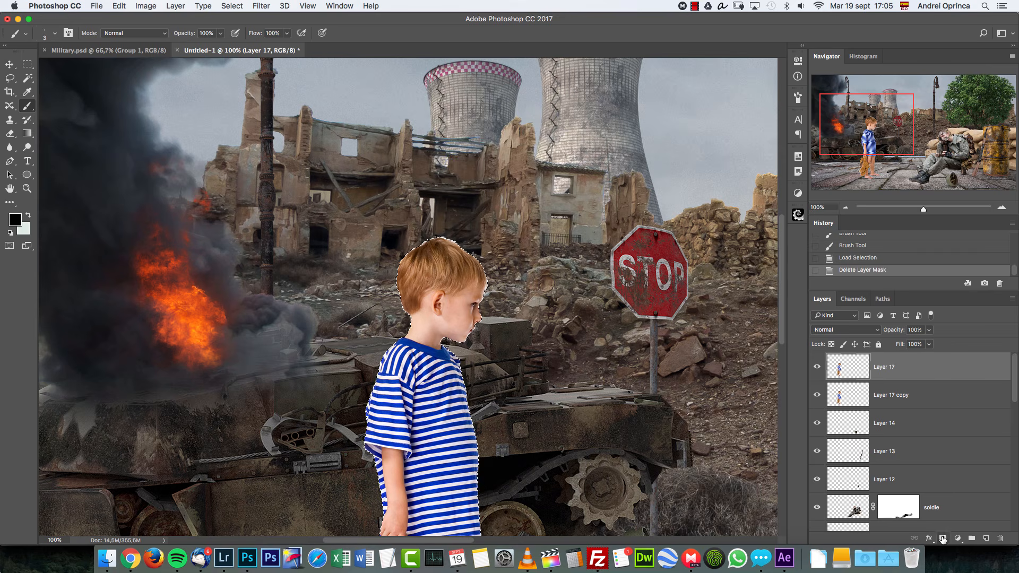
left_click(942, 538)
right_click(902, 370)
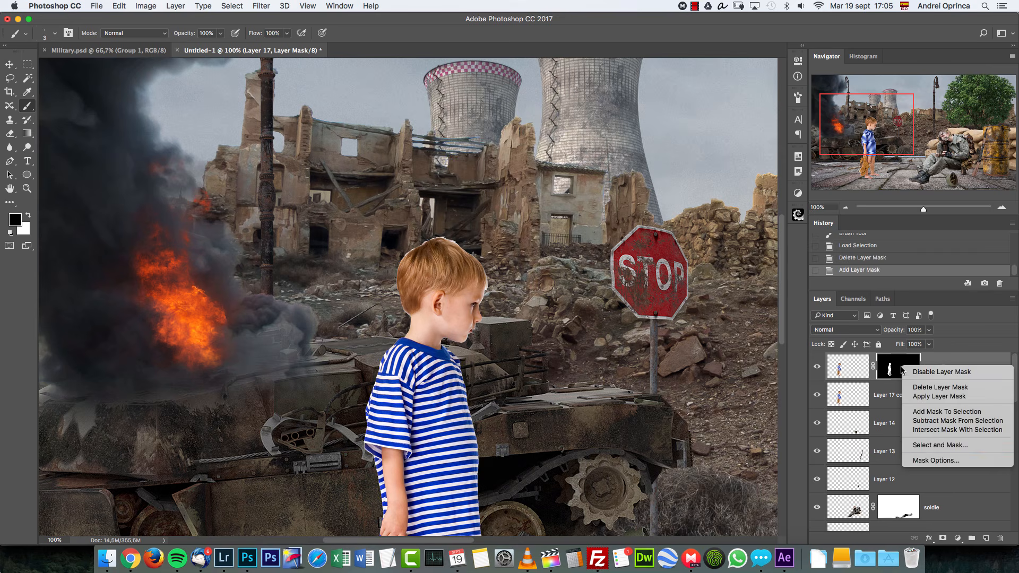
left_click(928, 445)
left_click_drag(939, 325, 940, 326)
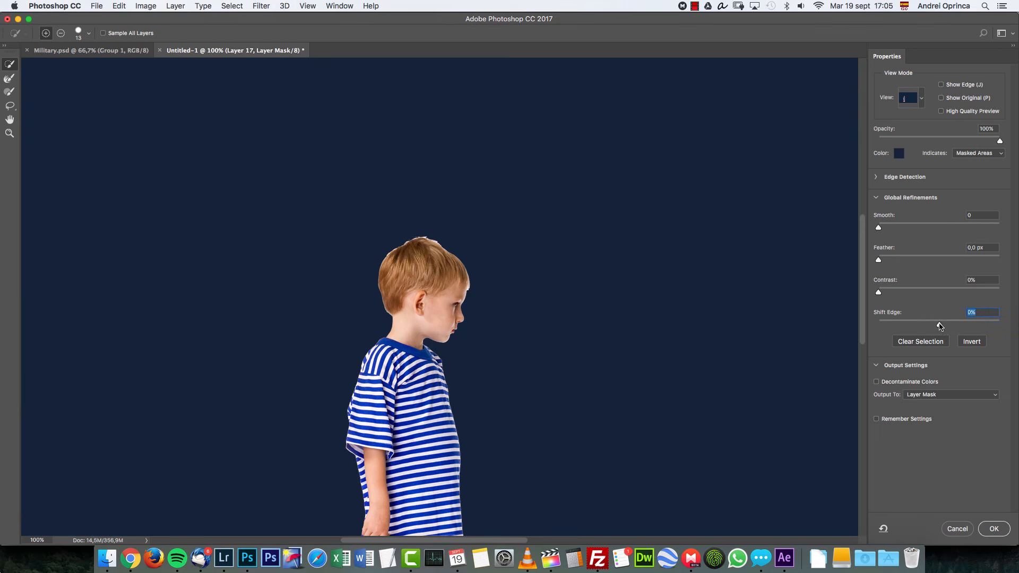
left_click_drag(888, 260, 889, 258)
left_click(913, 288)
left_click(994, 529)
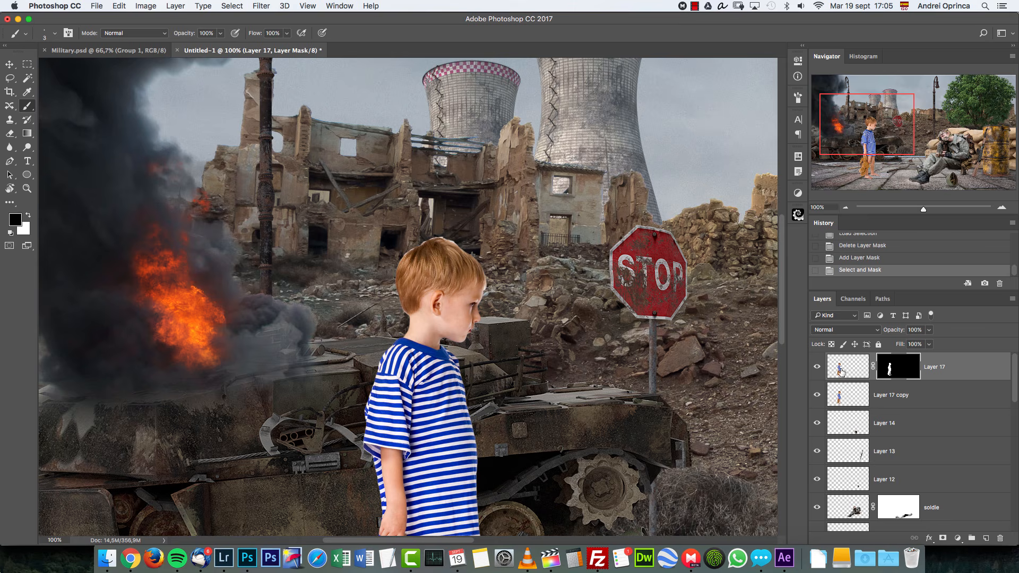
Compare the boy's cut-out by toggling the visibility of Layer 17 and Layer 17 copy.
left_click(817, 367)
left_click(816, 366)
left_click(818, 395)
Paint black on Layer 17's mask along the top of the boy's hair to remove the light fringe.
left_click(1001, 207)
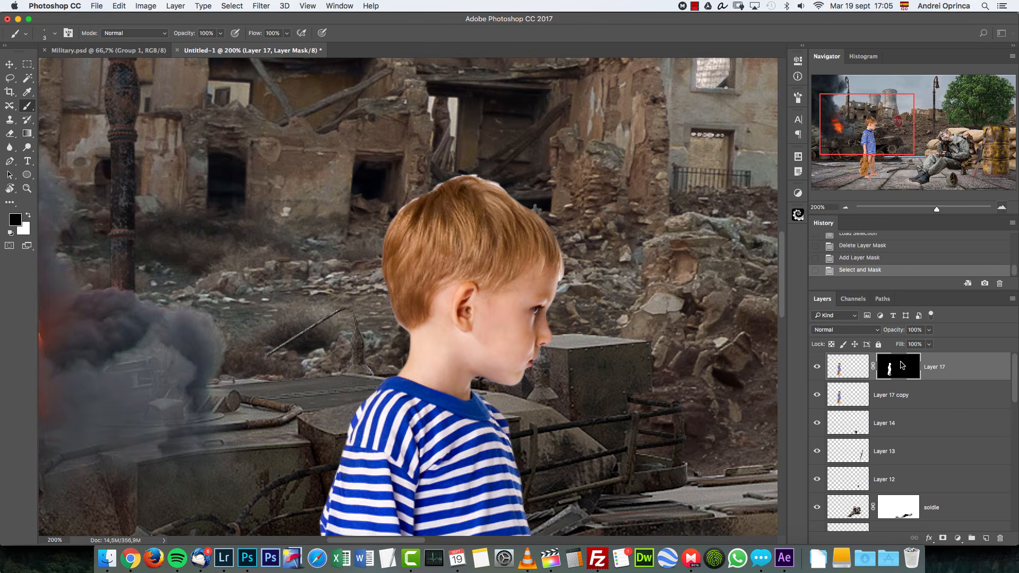
left_click(398, 209)
left_click(404, 205)
left_click(410, 200)
left_click(415, 197)
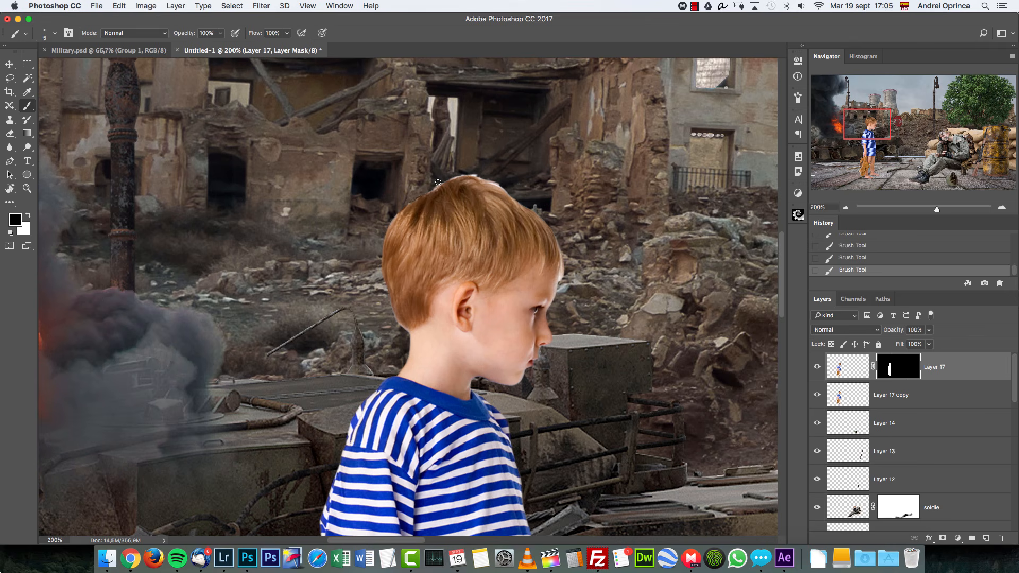
right_click(492, 147)
left_click(570, 191)
key("bracketright")
left_click_drag(466, 172, 484, 176)
Examine the boy's legs and teddy bear with the layer mask disabled and enabled, and inspect the whole composition.
scroll(586, 413, "down", 12)
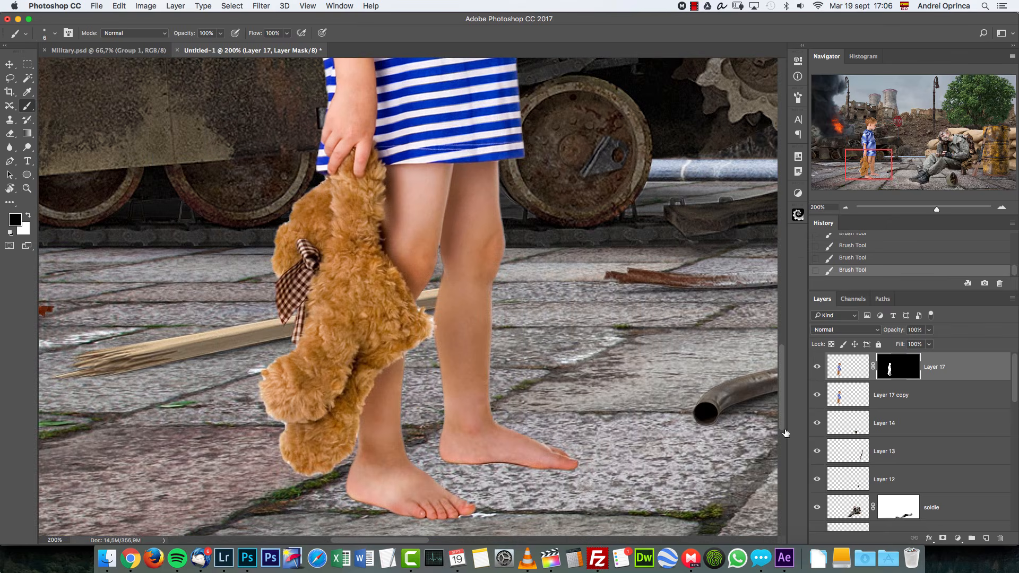
left_click(890, 366, "shift")
left_click(891, 367, "shift")
left_click(890, 365, "shift")
left_click(891, 364, "shift")
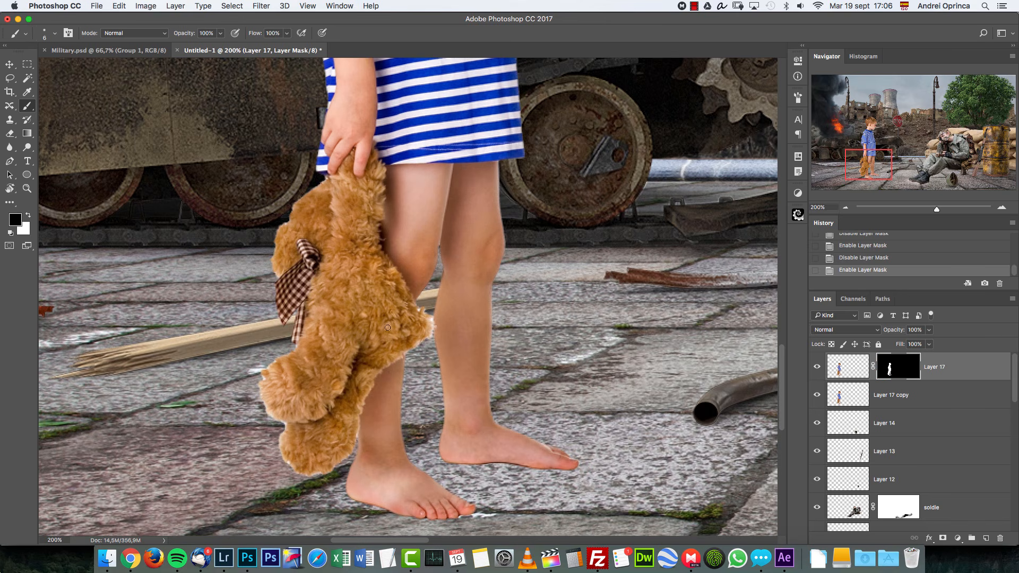
left_click(845, 207)
left_click(845, 207)
left_click(846, 207)
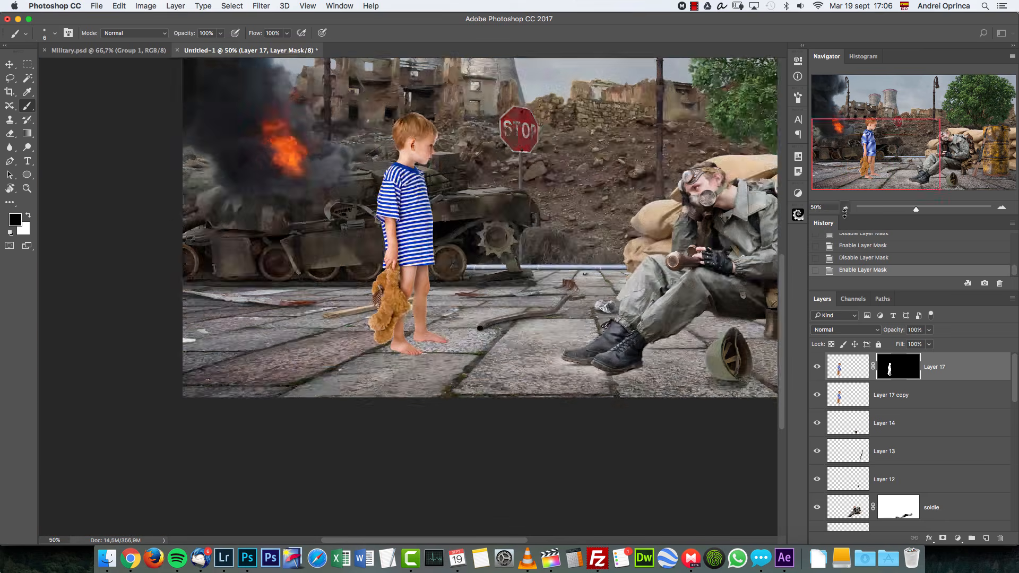
scroll(538, 261, "up", 5)
scroll(539, 261, "right", 4)
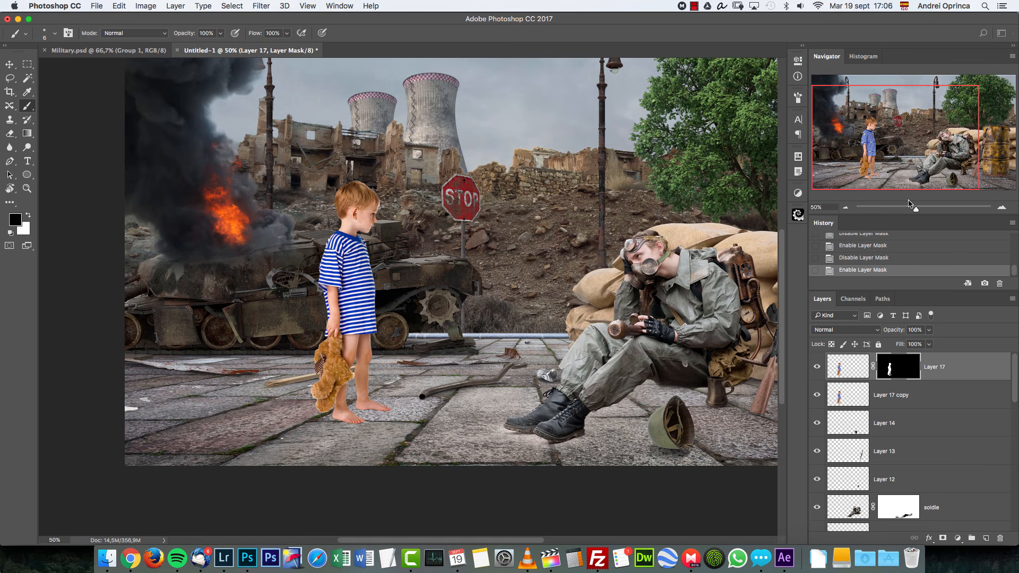
left_click(844, 208)
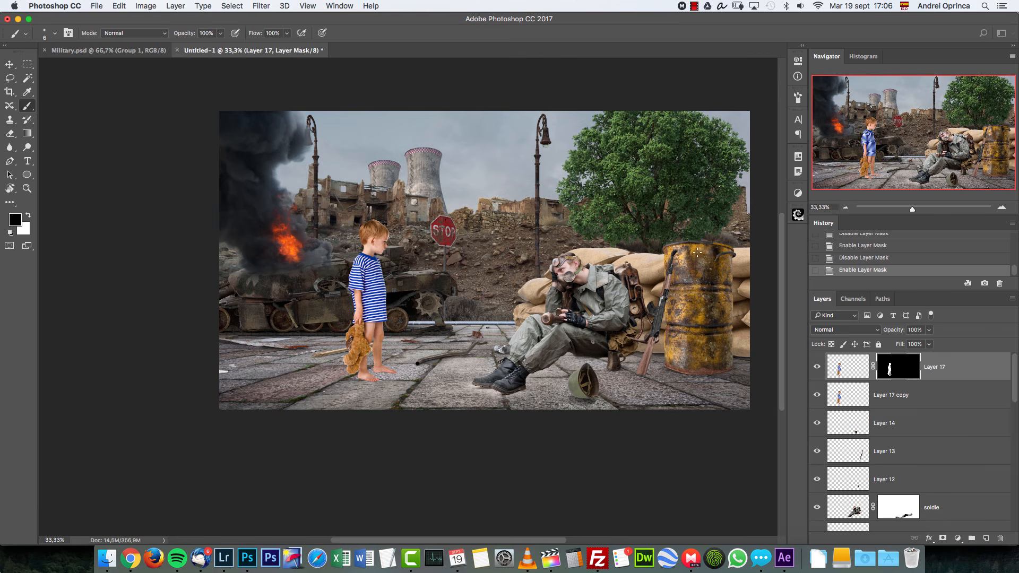
Create a new layer directly above the sandbags' Layer 3 and name it shadow 1.
left_click_drag(1013, 375, 1008, 426)
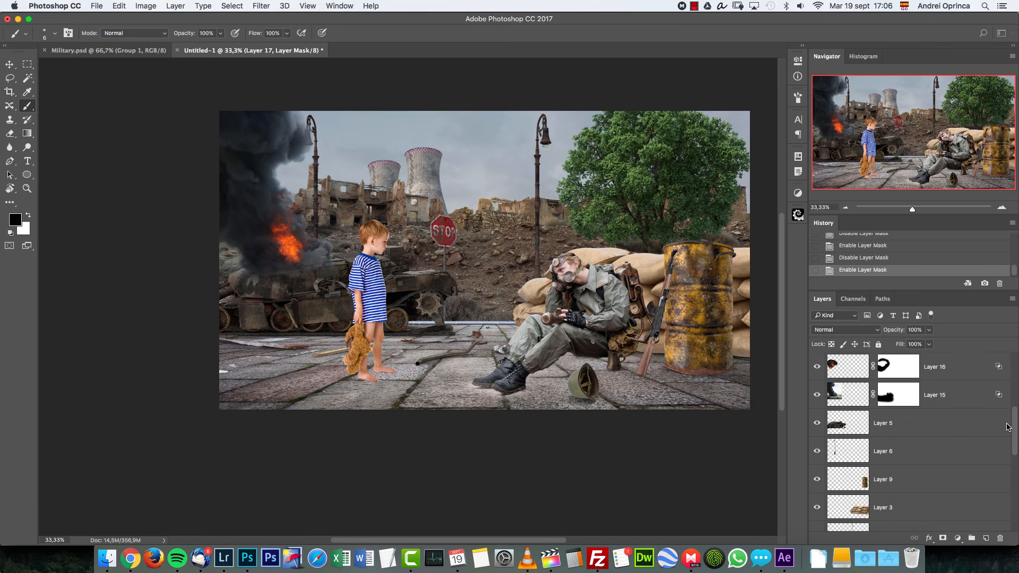
left_click(914, 508)
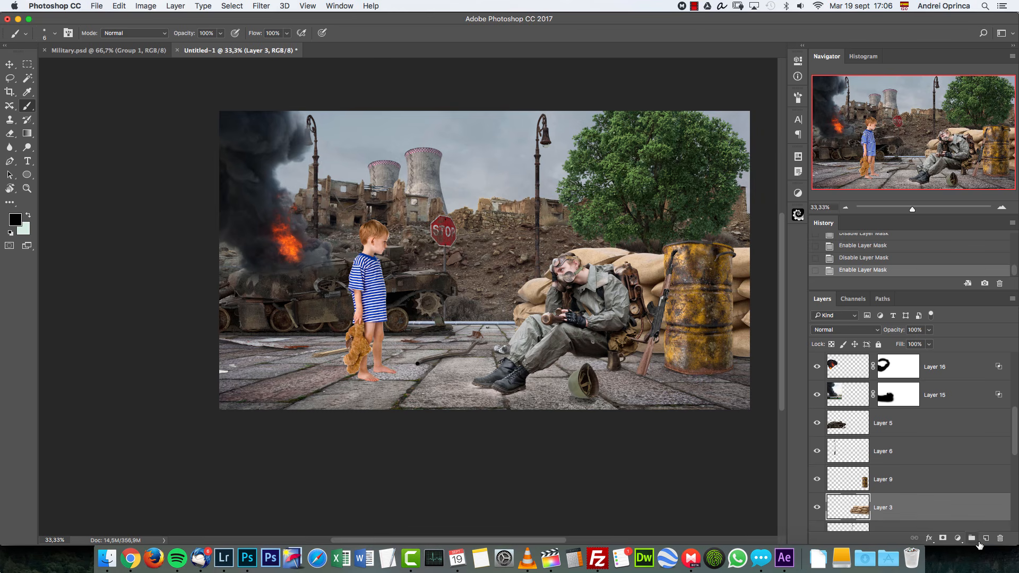
left_click(986, 538)
double_click(887, 508)
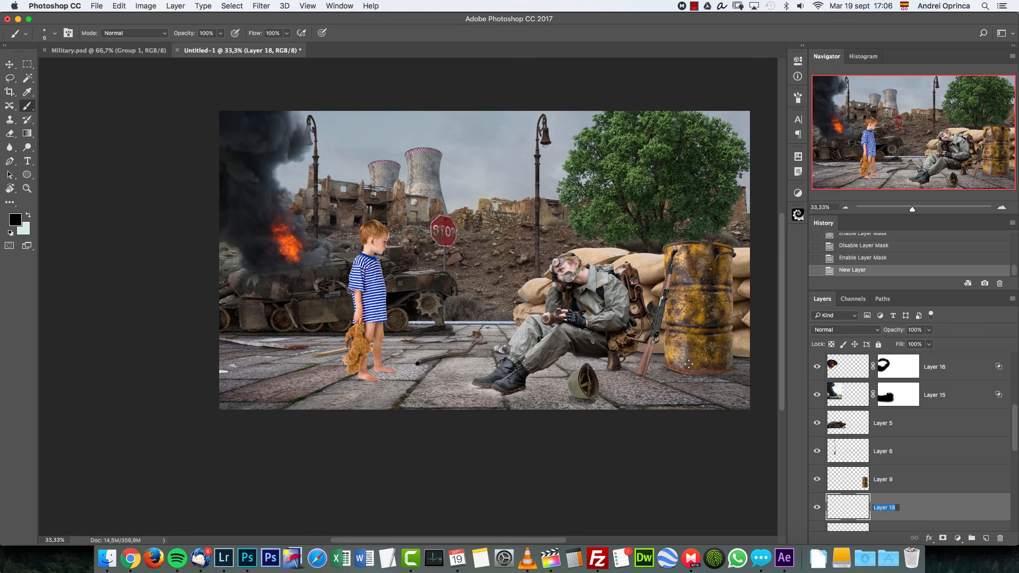
type("shadow 1")
key("Return")
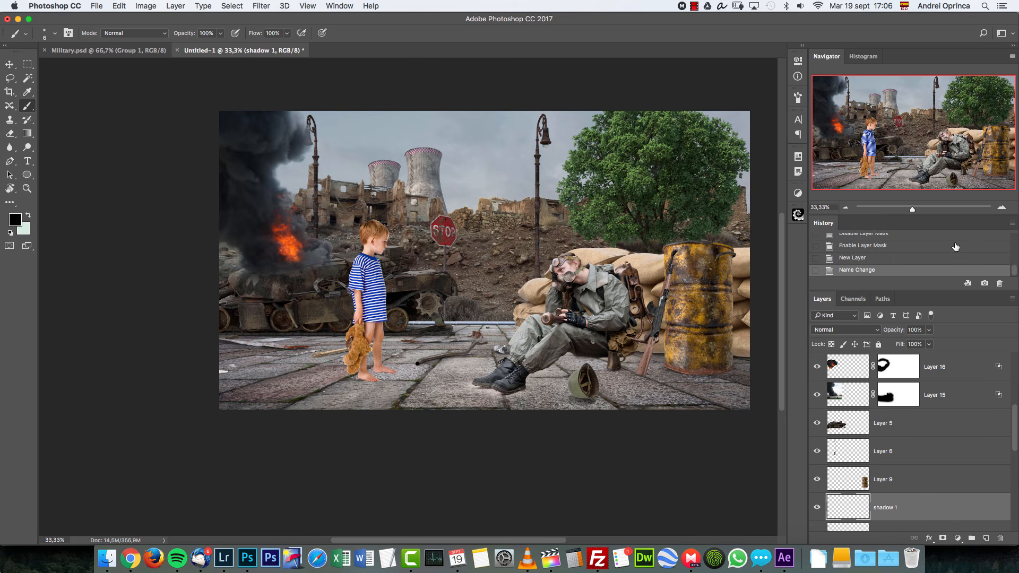
Configure the brush with 0% hardness, 30% opacity and 20% flow.
left_click(1002, 208)
left_click_drag(689, 302, 409, 229)
right_click(471, 185)
left_click_drag(529, 235, 517, 235)
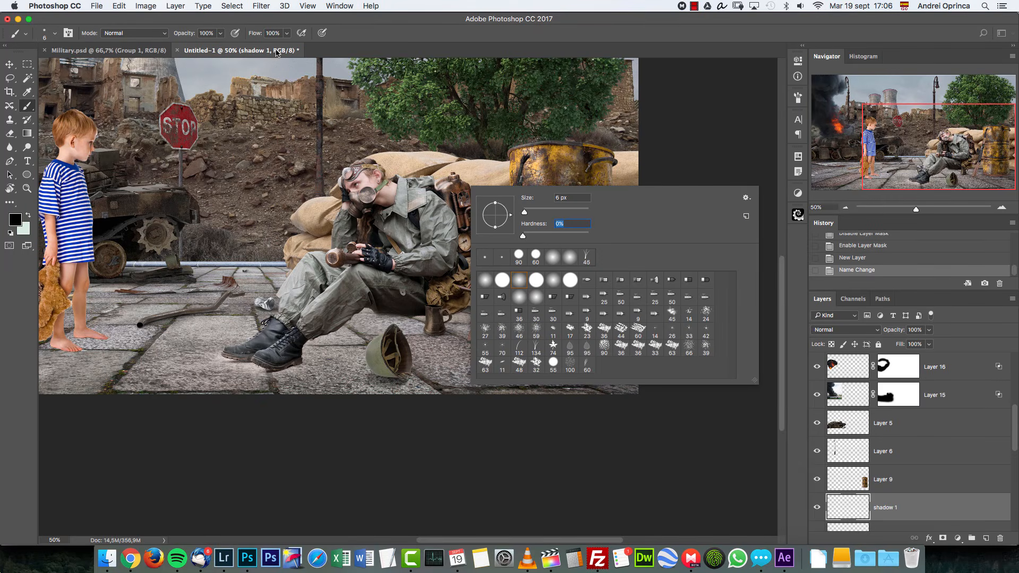
left_click(359, 21)
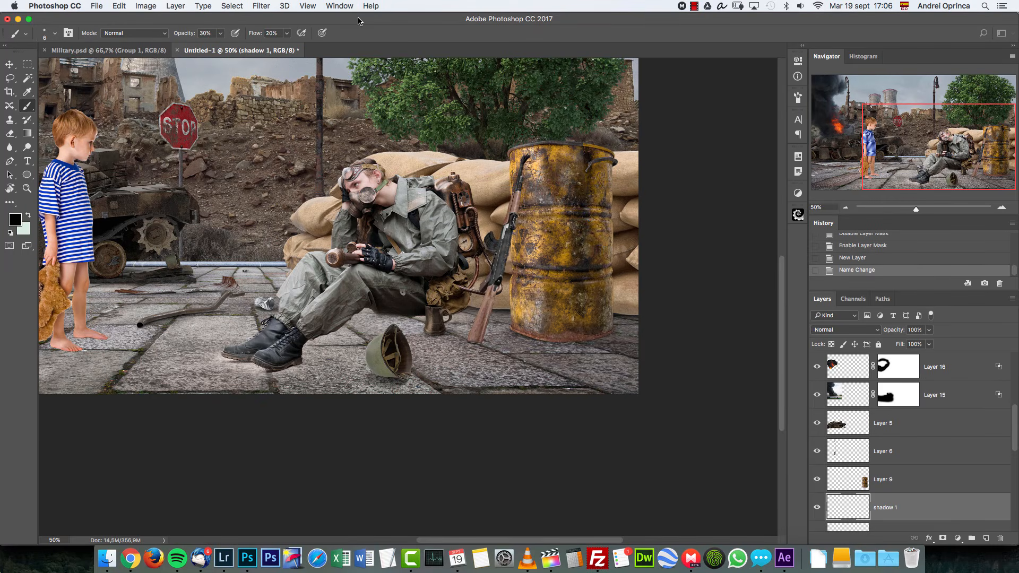
Enable Transfer for the brush and set its opacity jitter control to Pen Pressure.
left_click(797, 98)
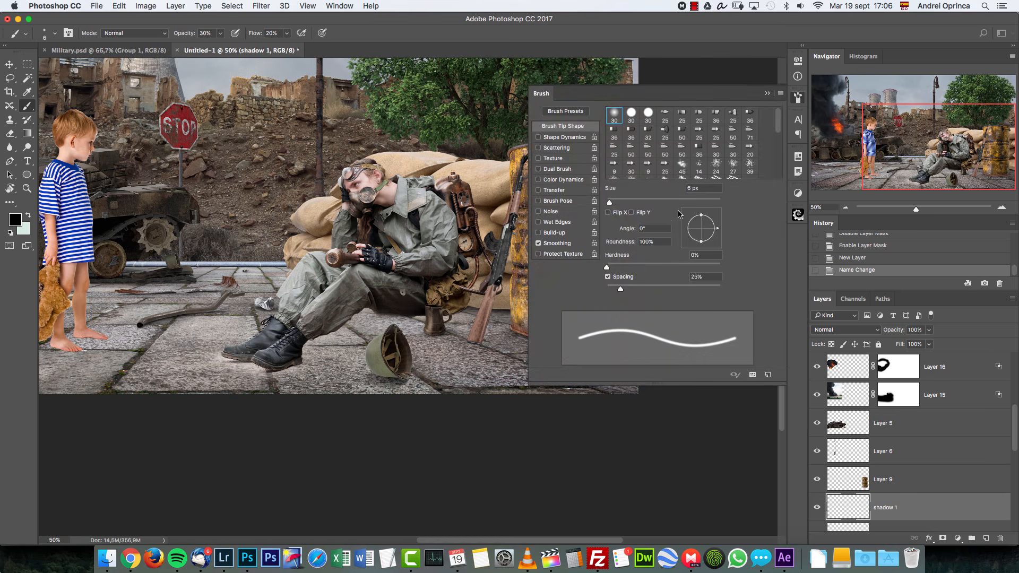
left_click(561, 191)
left_click(652, 133)
left_click(674, 149)
left_click(796, 98)
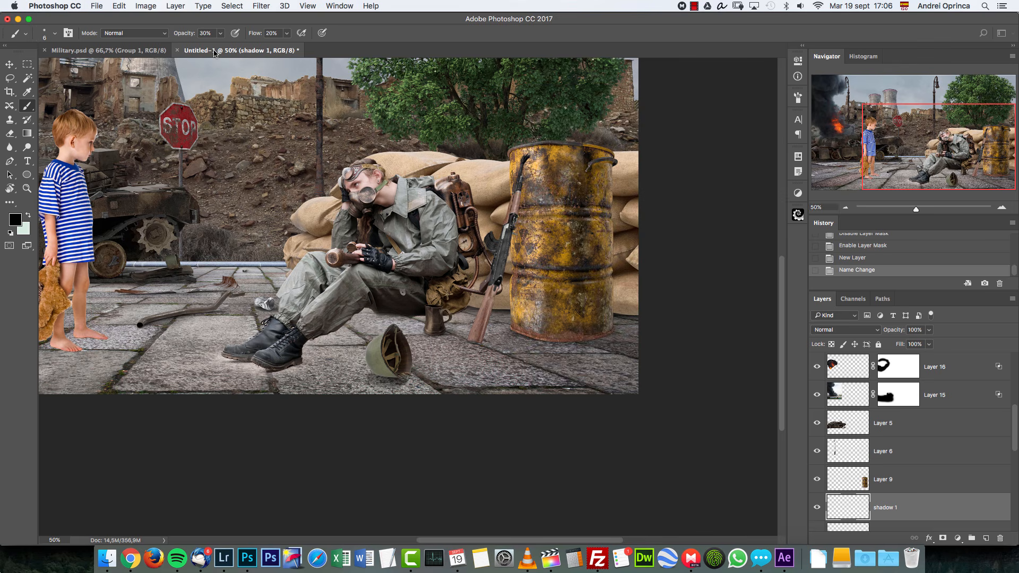
Set the brush opacity to 50% and enlarge the brush to 500 px.
key("5")
key("bracketright")
key("bracketright")
key("bracketright")
key("bracketright")
key("bracketright")
key("bracketright")
key("bracketright")
key("bracketright")
key("bracketright")
key("bracketright")
key("bracketright")
key("bracketright")
key("bracketright")
right_click(440, 150)
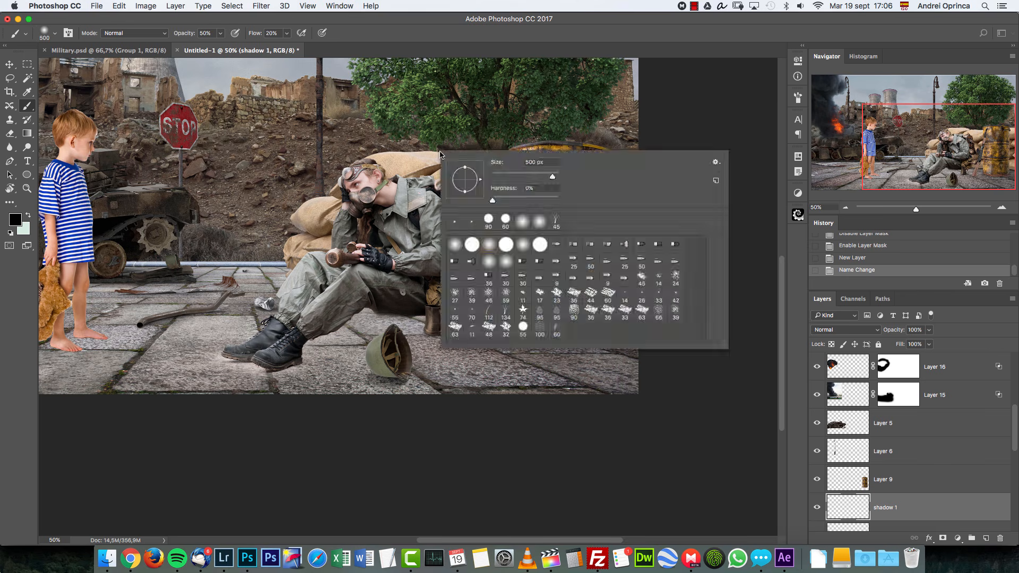
Reduce the brush tip spacing to 9%.
left_click(797, 97)
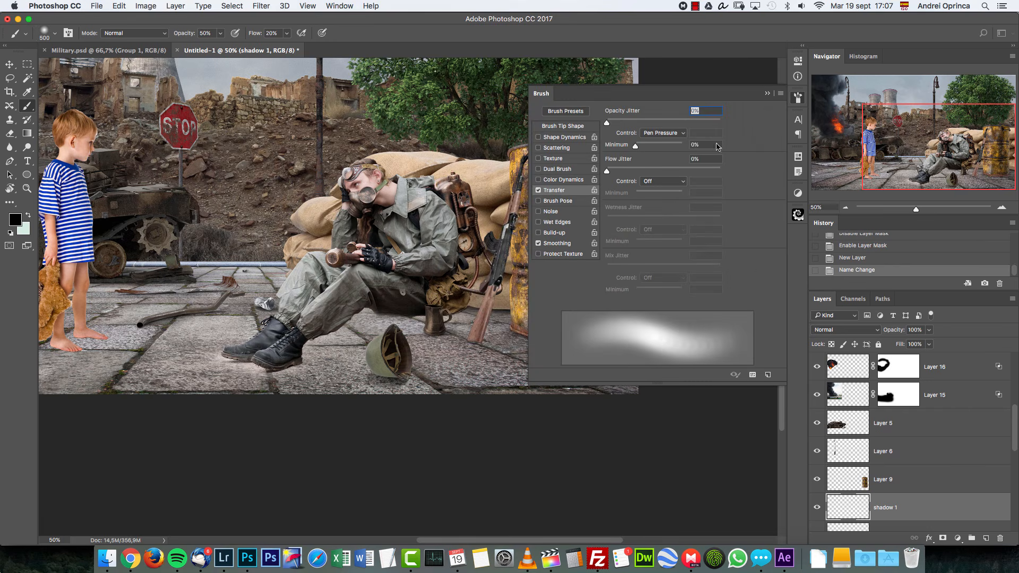
left_click(582, 127)
left_click_drag(622, 290, 613, 297)
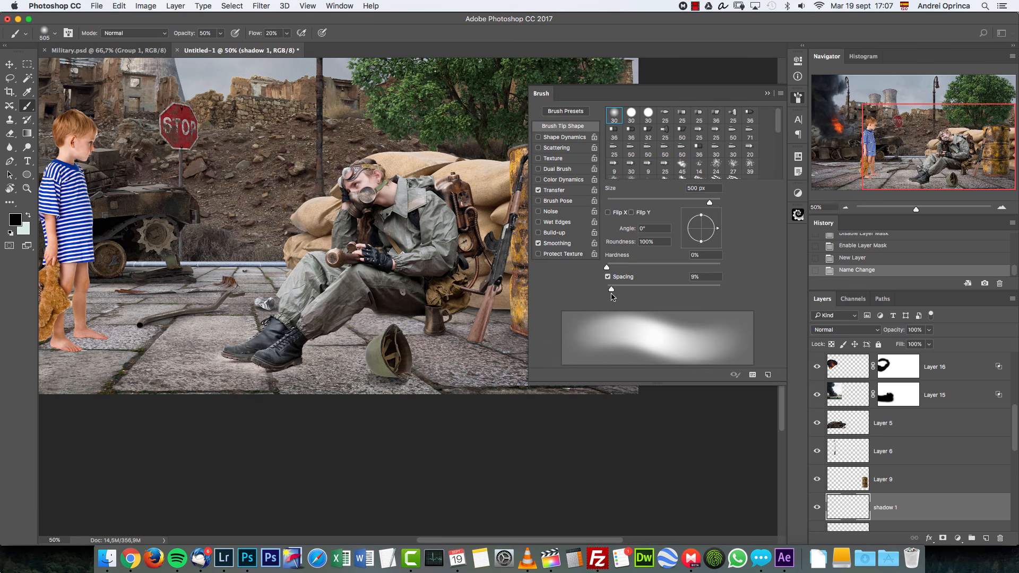
left_click(767, 94)
Paint a soft black shadow on the sandbags between the soldier's backpack and the barrel, reducing the brush to 175 px.
key("[")
left_click(472, 276)
left_click(472, 260)
left_click(471, 256)
left_click_drag(471, 255, 467, 219)
key("[")
key("[")
key("[")
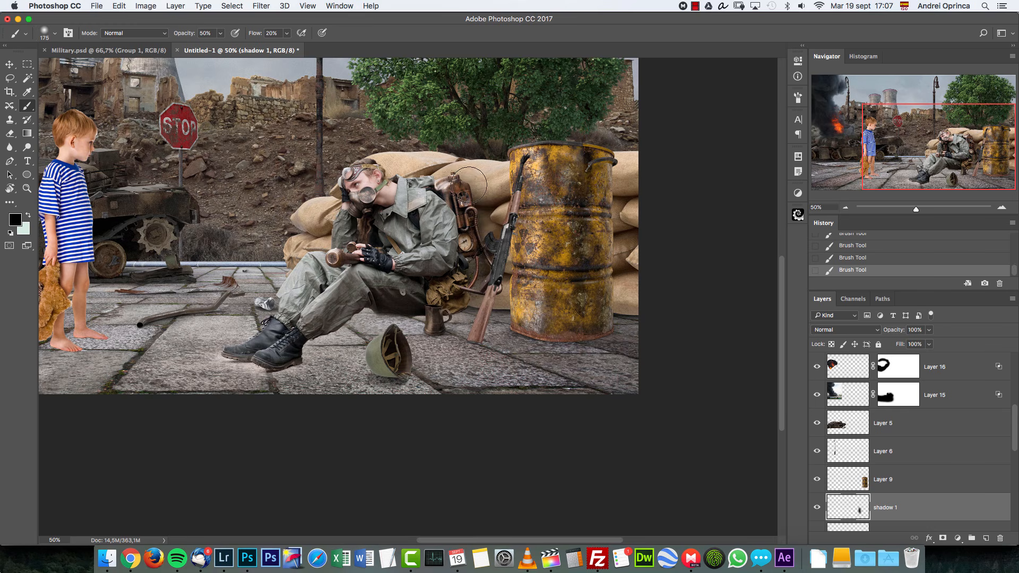
Paint a soft shadow on the ground beneath the soldier's legs and boots with a brush of about 100 px.
key("[")
key("[")
key("[")
mouse_move(451, 326)
left_mouse_down()
mouse_move(405, 318)
mouse_move(481, 312)
mouse_move(363, 321)
left_mouse_up()
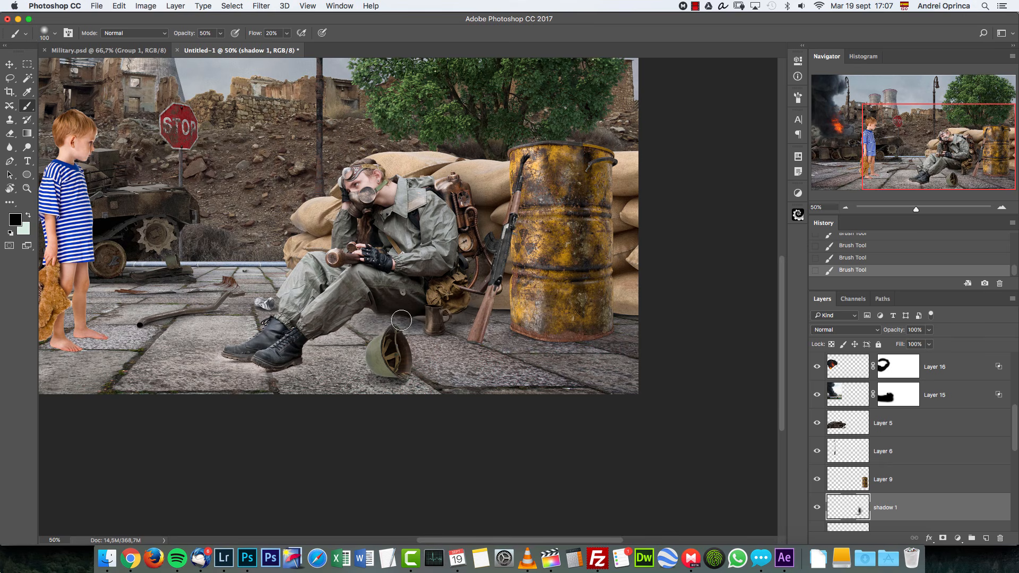
key("bracketright")
key("bracketright")
key("bracketright")
key("bracketleft")
key("bracketleft")
key("bracketleft")
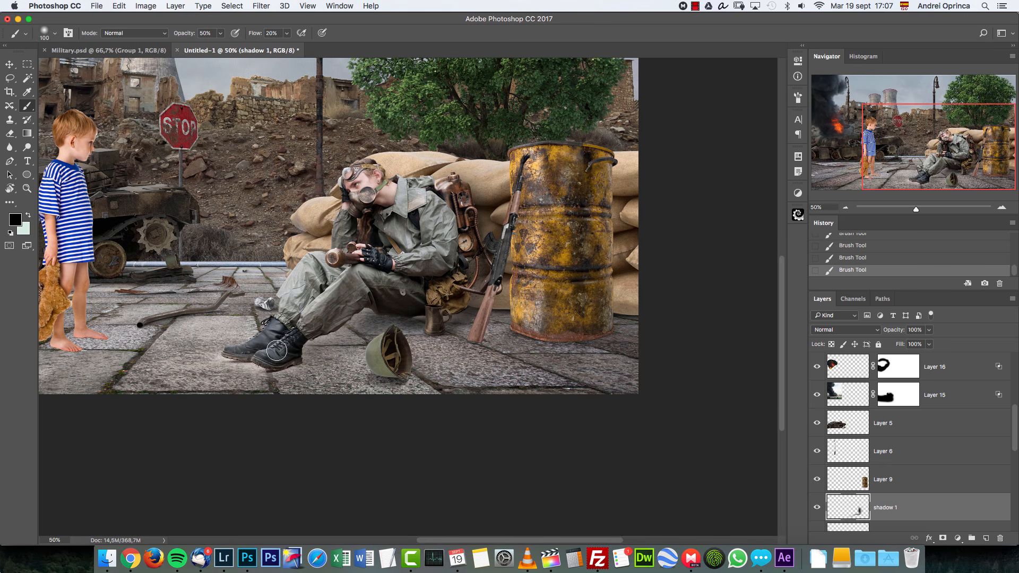
Deepen the shadow around the rifle and backpack, enlarging the soft brush from 125 to 200 px.
key("bracketright")
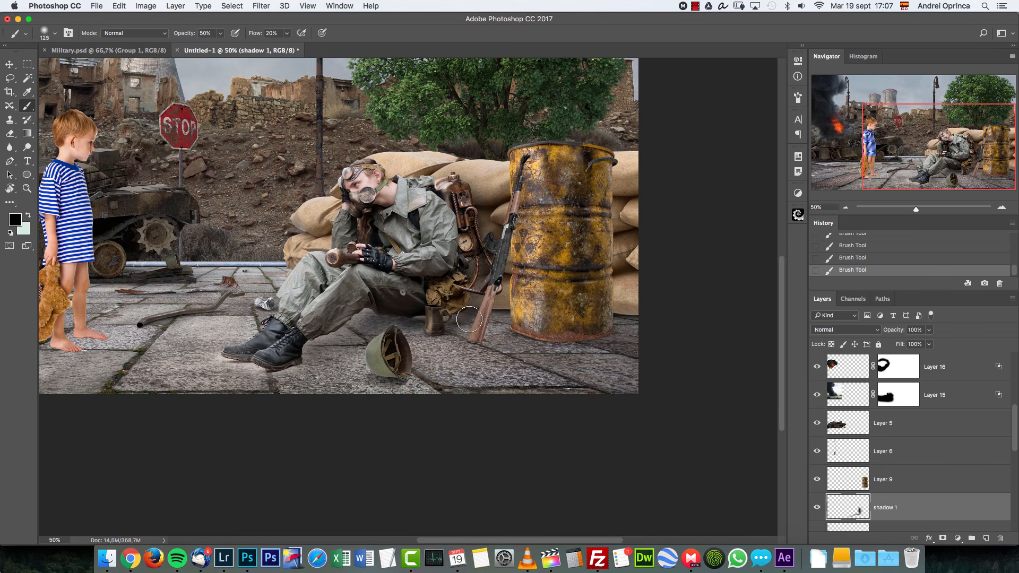
key("bracketright")
key("bracketright")
key("bracketright")
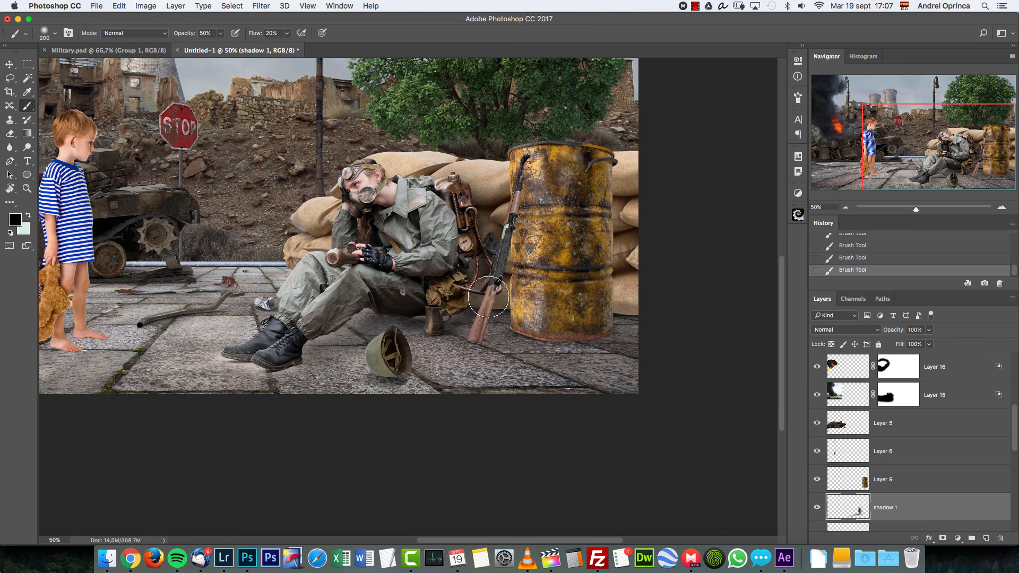
Try shading the sandbags at the barrel's right side with a 150 to 200 px brush, and undo those strokes.
key("bracketleft")
key("bracketleft")
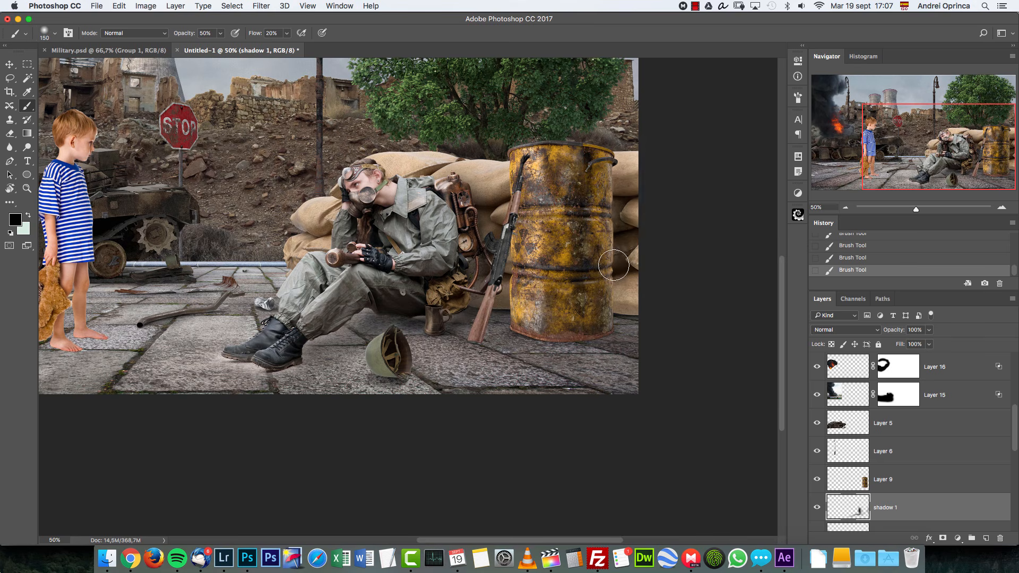
key("bracketright")
key("bracketright")
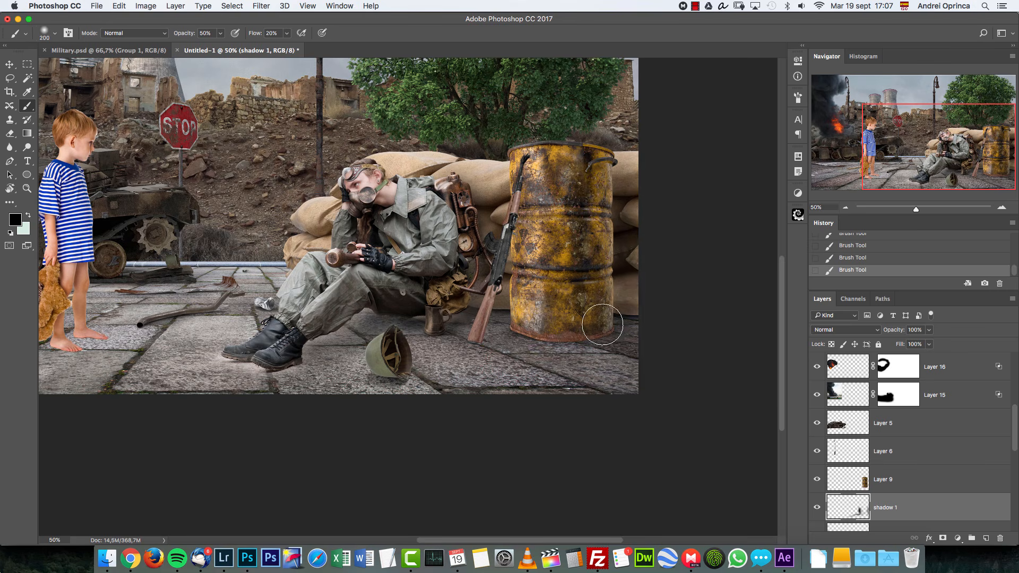
key("super+alt+z")
key("super+alt+z")
key("super+alt+z")
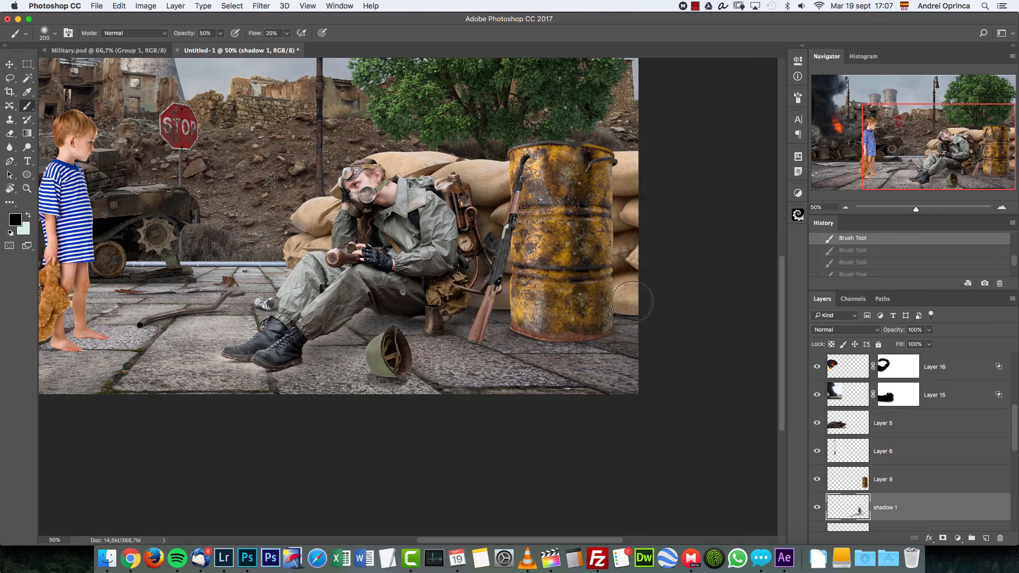
Paint the barrel's shadow onto the sandbags at its right side with a 200 px brush, enlarging the brush to 400 px.
mouse_move(620, 194)
left_mouse_down()
mouse_move(628, 293)
mouse_move(626, 166)
left_mouse_up()
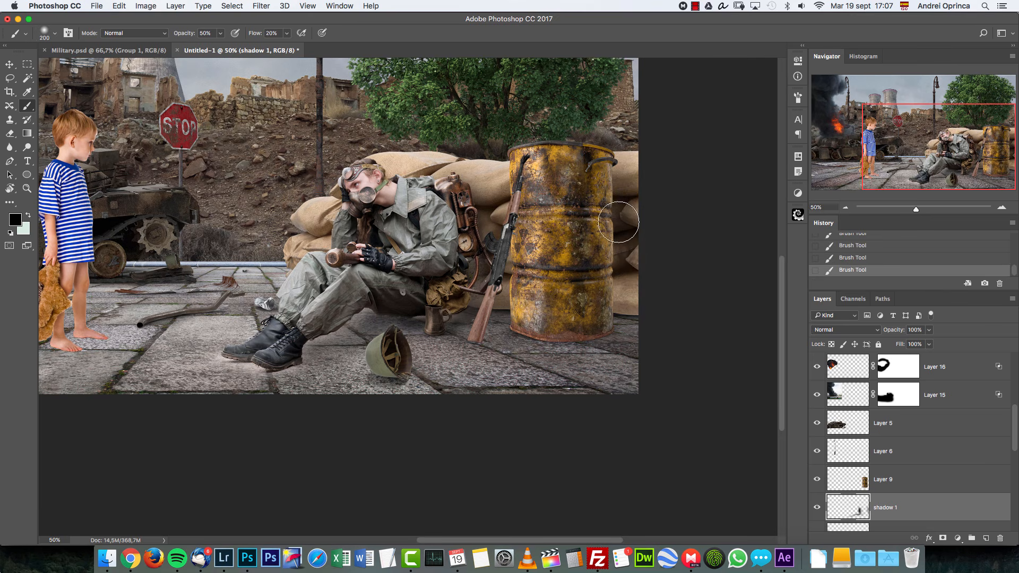
key("bracketright")
key("bracketright")
key("bracketright")
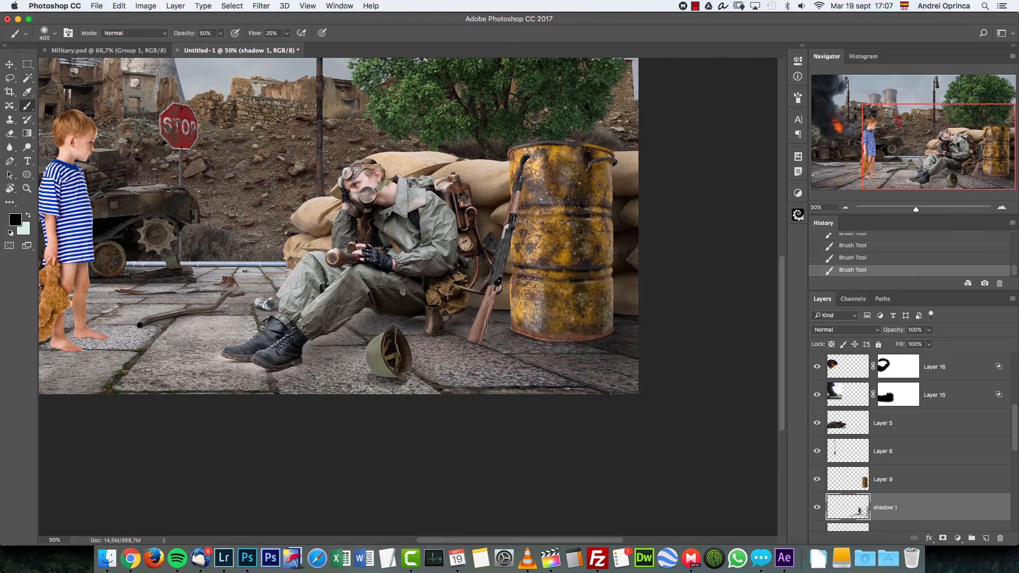
Add a Gradient Overlay to the barrel's layer (Layer 9) and set its angle to -180°.
key("v")
left_click(577, 242, "super")
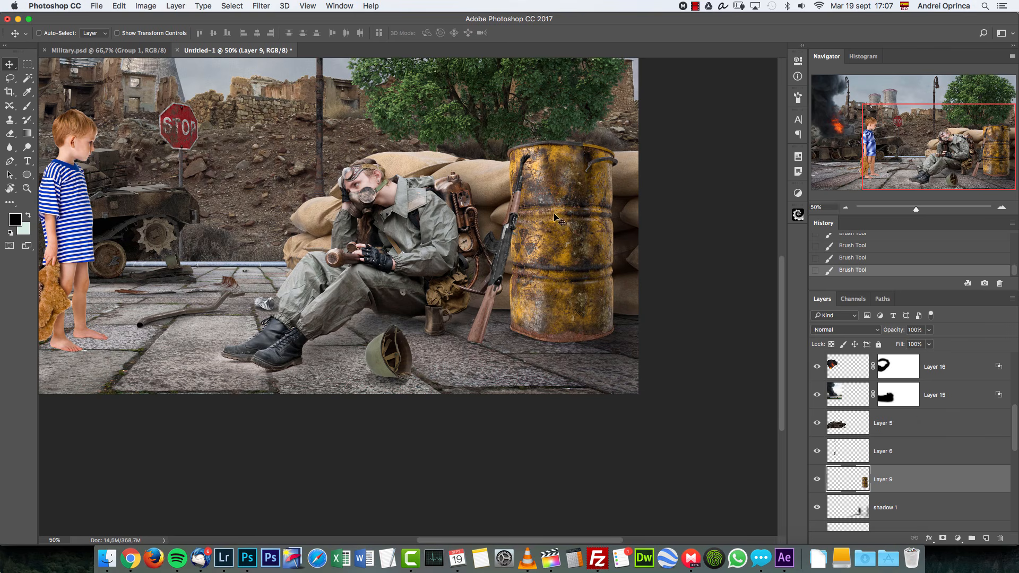
double_click(950, 480)
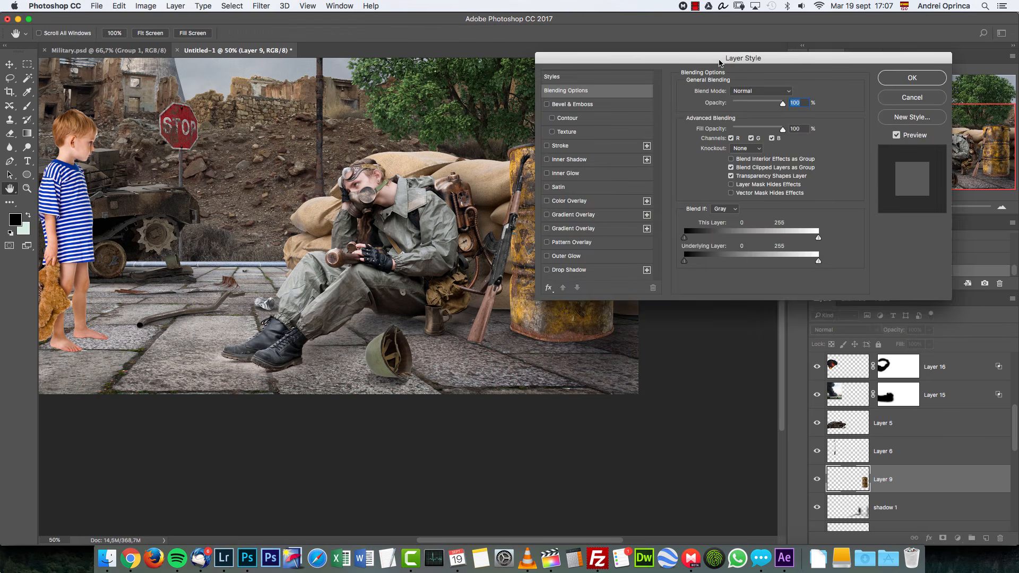
left_click_drag(719, 62, 896, 104)
left_click(750, 257)
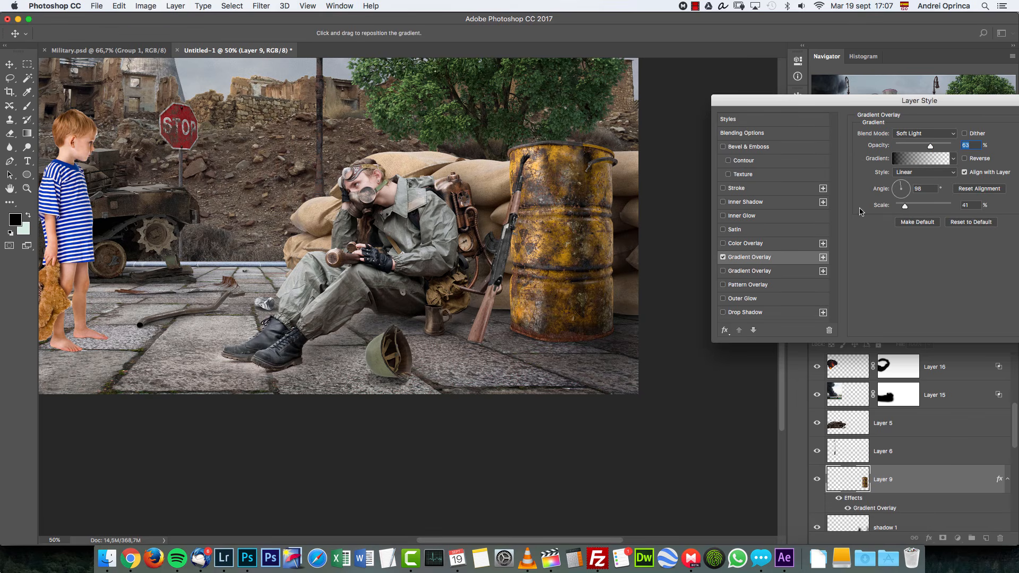
left_click_drag(899, 200, 881, 189)
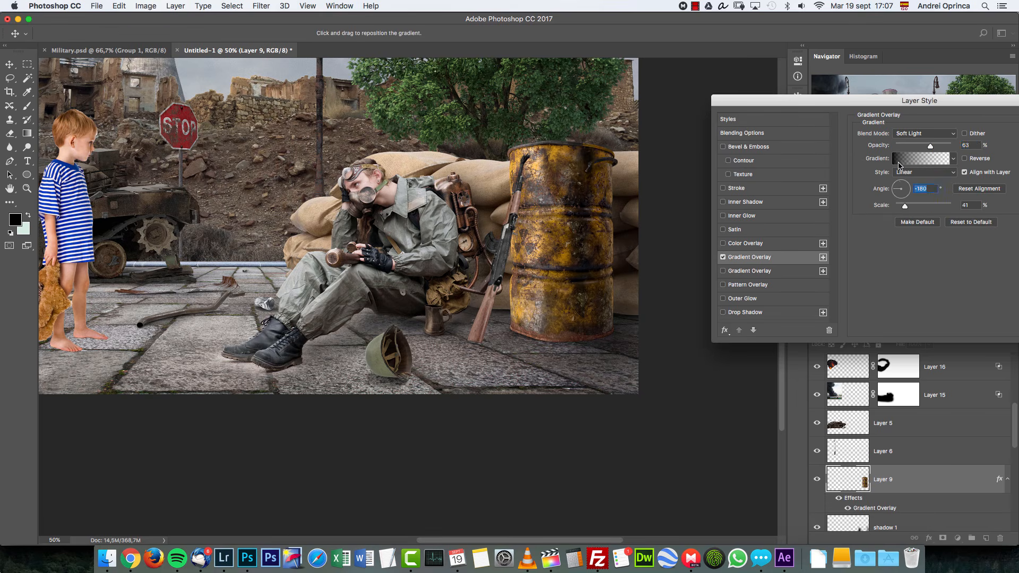
Set the barrel's gradient overlay to Multiply with a 50% scale, shift it toward the barrel's right edge, and apply it.
left_click(917, 136)
left_click(919, 164)
left_click(920, 133)
left_click(917, 43)
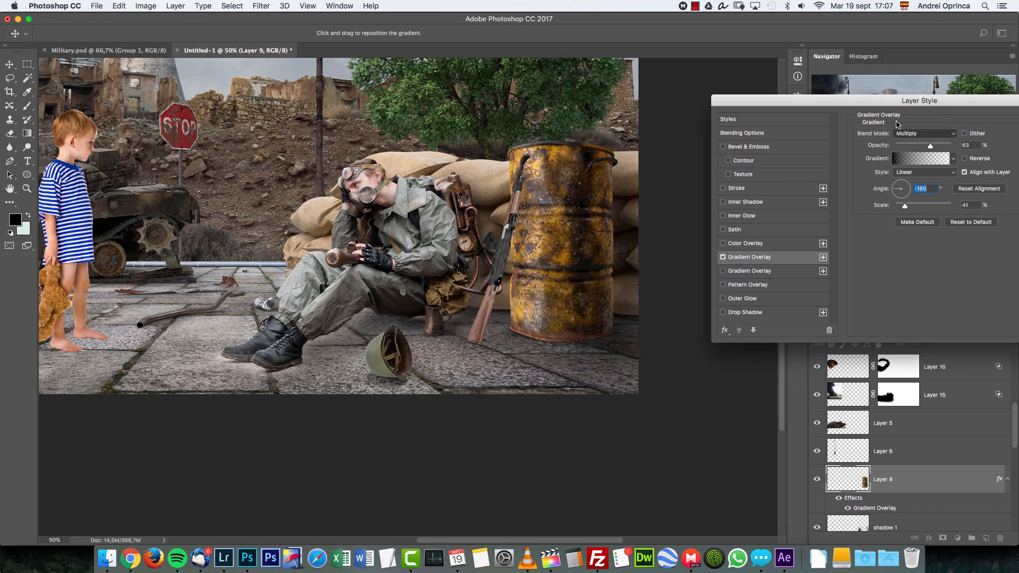
mouse_move(588, 188)
left_mouse_down()
mouse_move(631, 186)
mouse_move(612, 184)
left_mouse_up()
left_click_drag(905, 207, 908, 208)
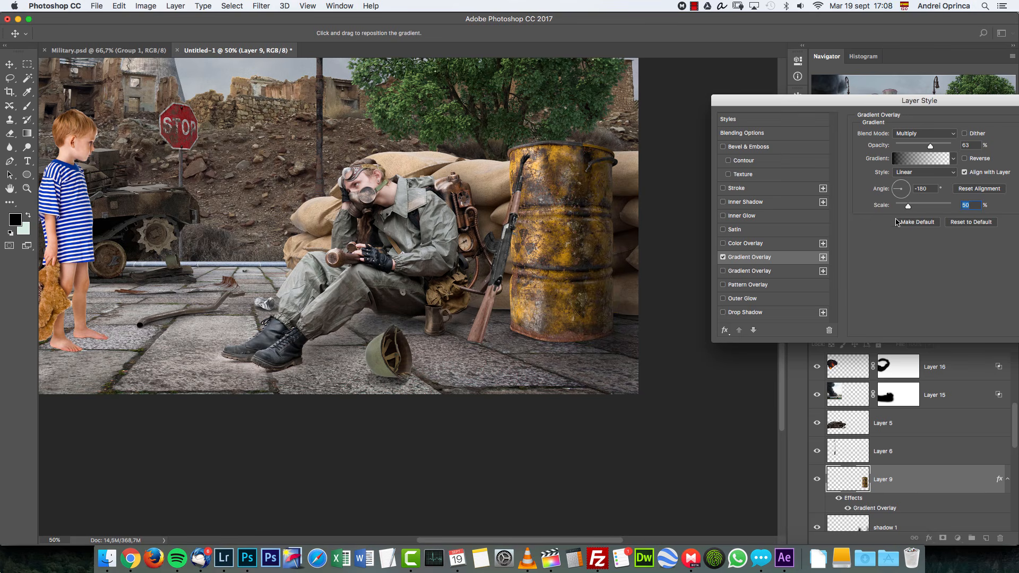
left_click_drag(954, 101, 846, 98)
left_click(981, 117)
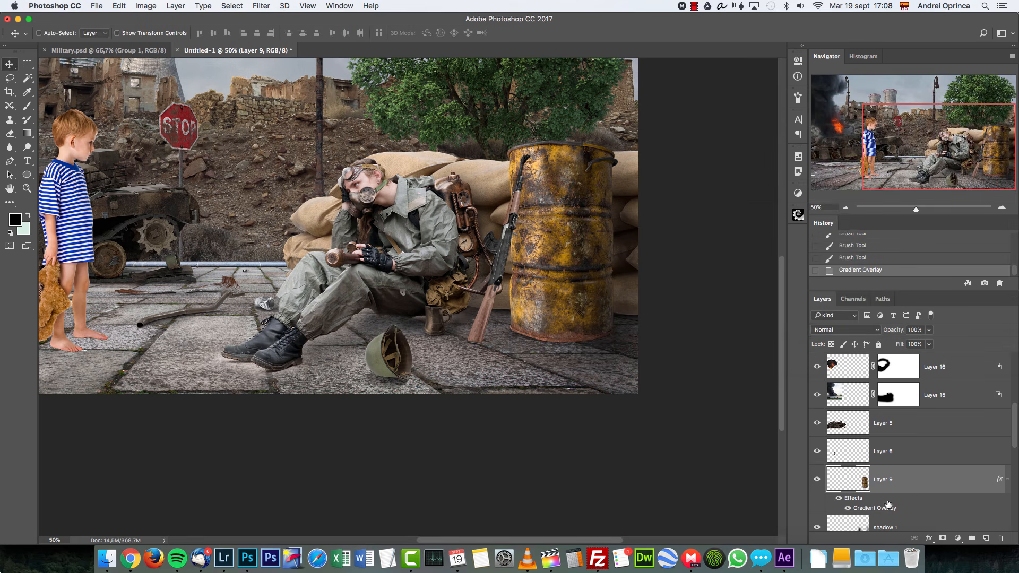
Try painting the rifle's shadow on the barrel in the shadow 1 layer with the brush reduced from 400 to 25 px.
left_click_drag(1013, 433, 1012, 449)
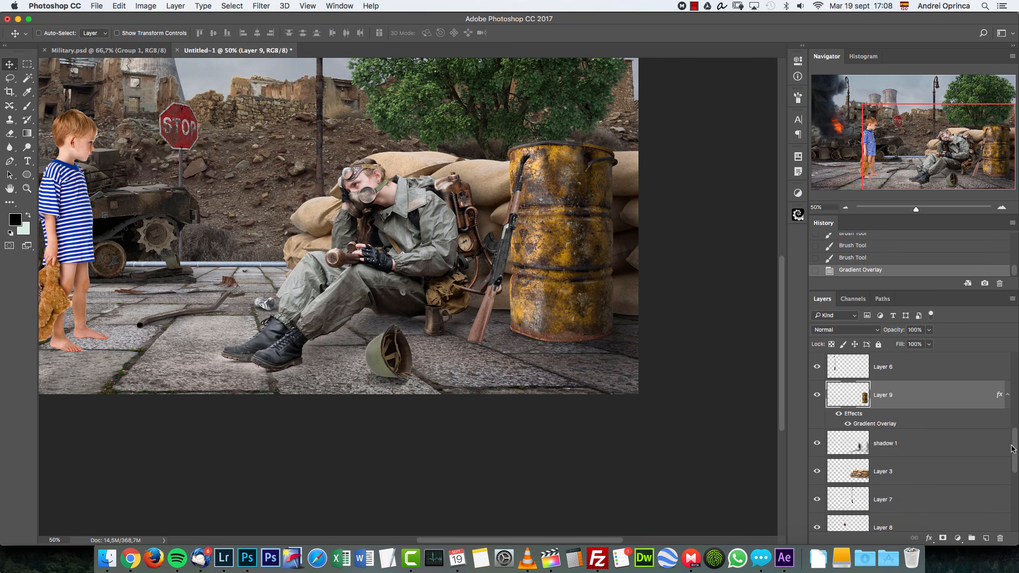
left_click(919, 449)
key("b")
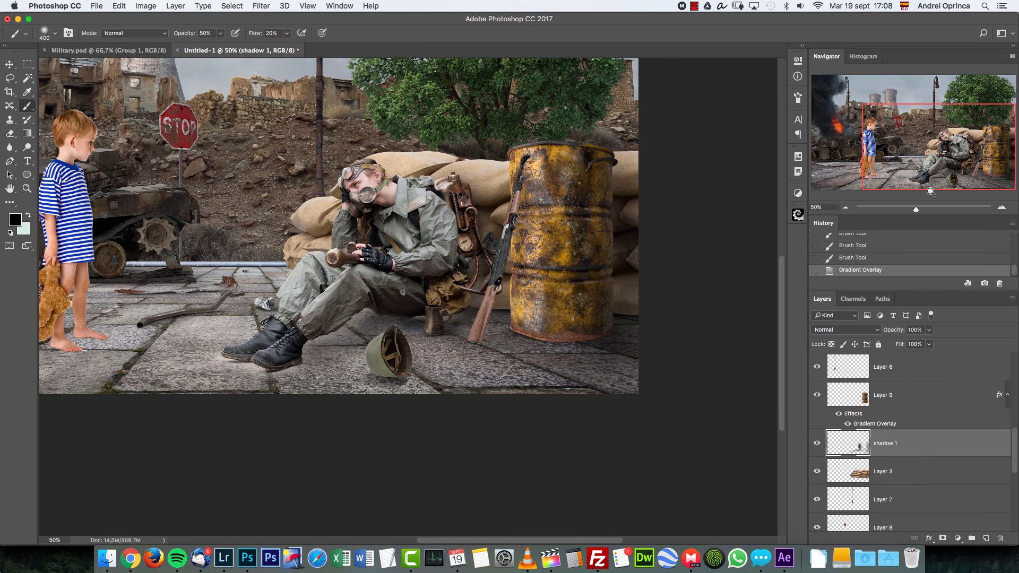
key("super+plus")
key("super+plus")
left_click_drag(679, 146, 557, 256)
key("bracketleft")
key("bracketleft")
key("bracketleft")
key("bracketleft")
key("bracketleft")
key("bracketleft")
key("bracketleft")
key("bracketleft")
key("bracketleft")
key("bracketleft")
key("bracketleft")
left_click_drag(516, 134, 521, 151)
key("bracketleft")
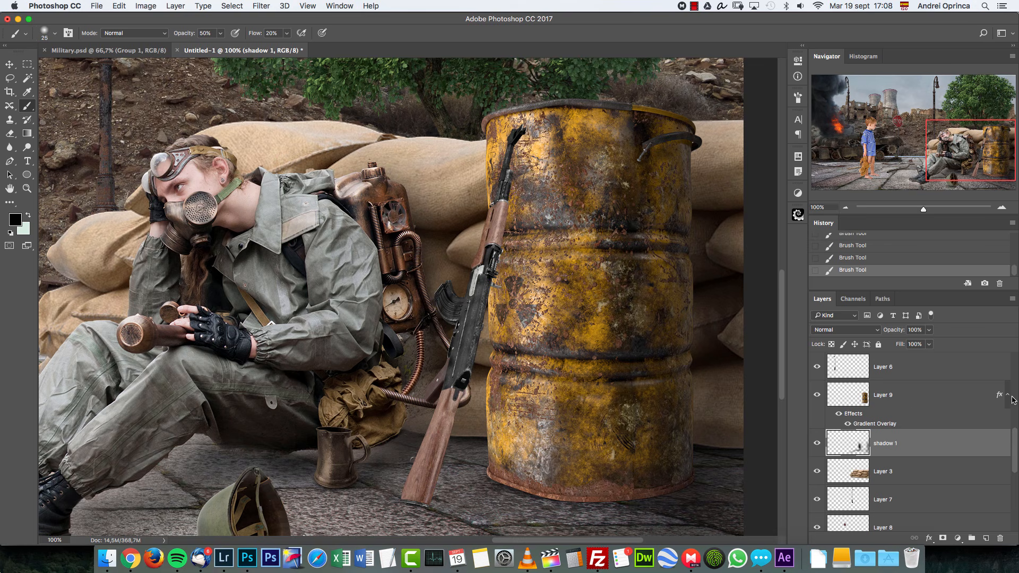
Create a new layer above the barrel's Layer 9 and name it shadow 2.
left_click(1008, 394)
left_click(929, 395)
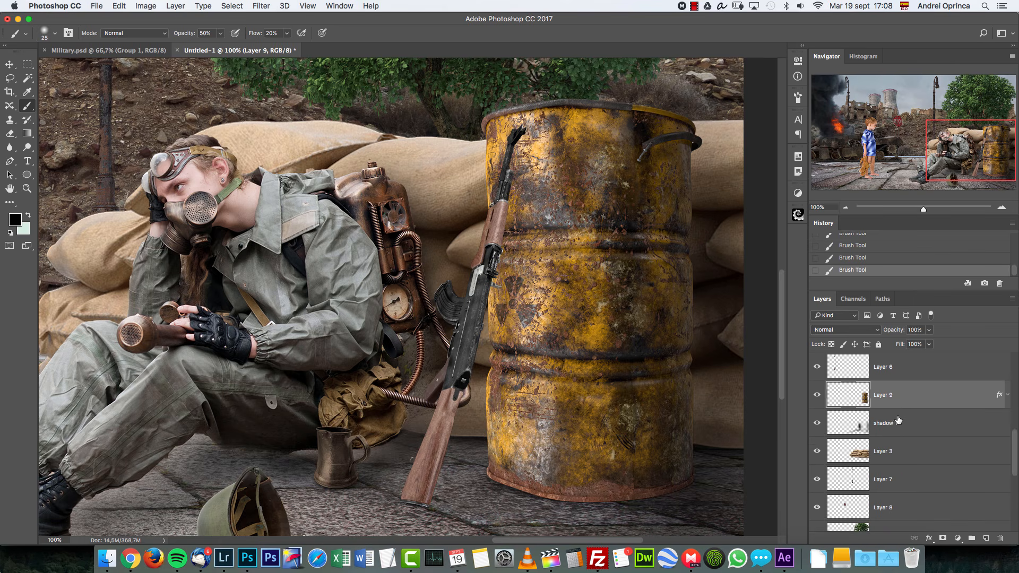
left_click(985, 538)
type("shadow 2")
key("Return")
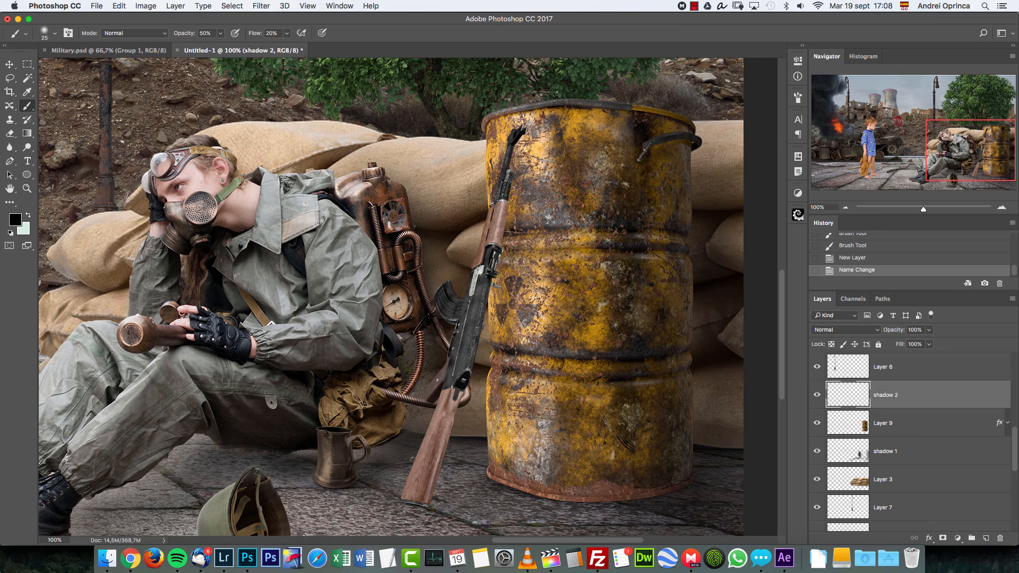
Paint the rifle's shadow onto the barrel in the shadow 2 layer with a soft brush of 25 to 80 px.
left_click_drag(514, 149, 514, 191)
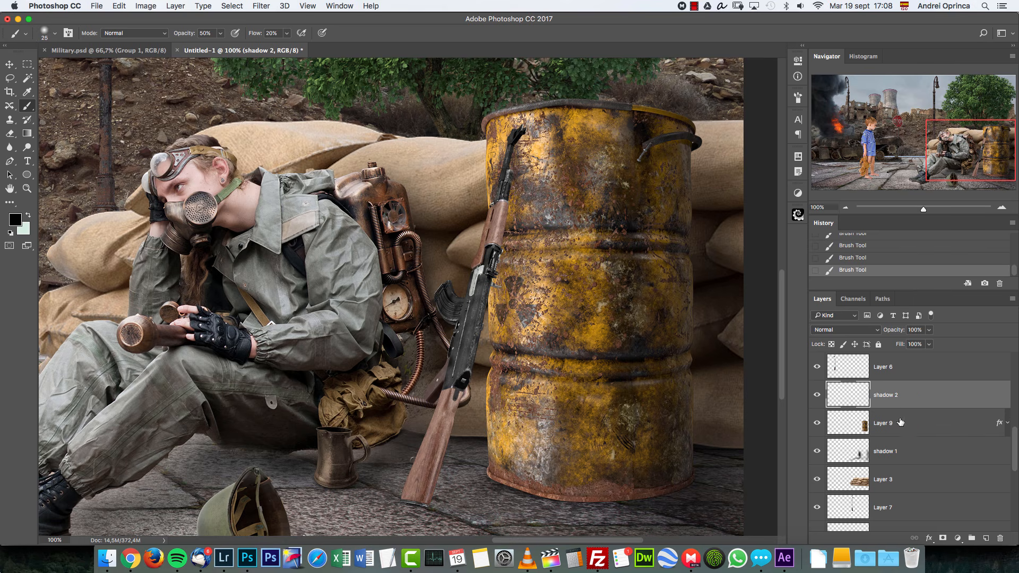
left_click(918, 427, "shift")
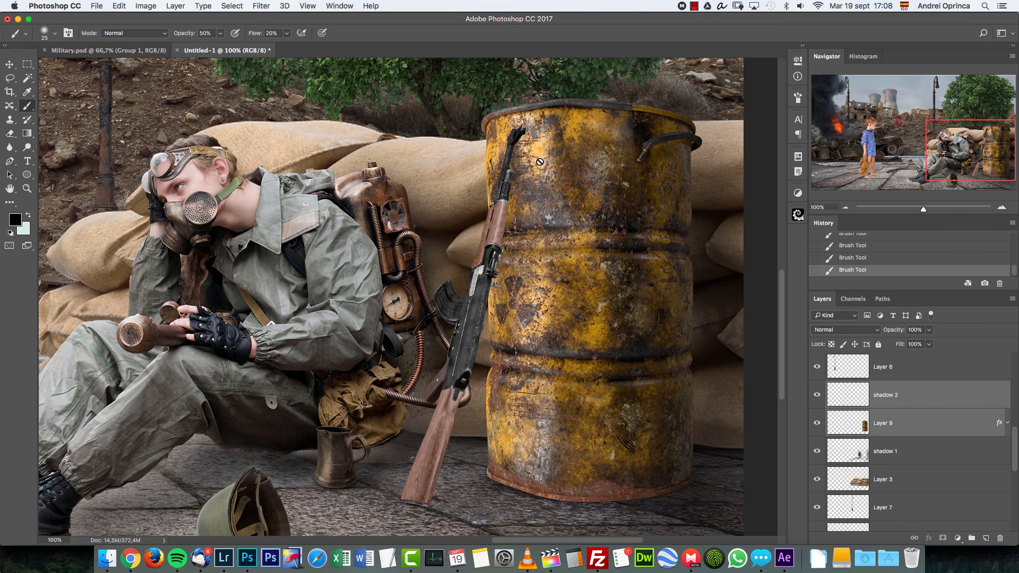
left_click(937, 399)
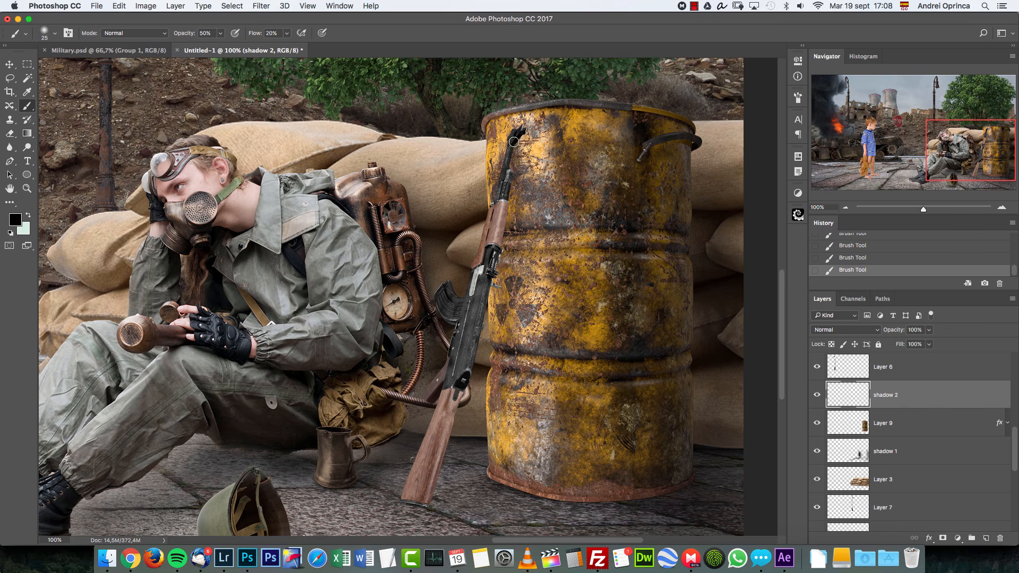
key("bracketright")
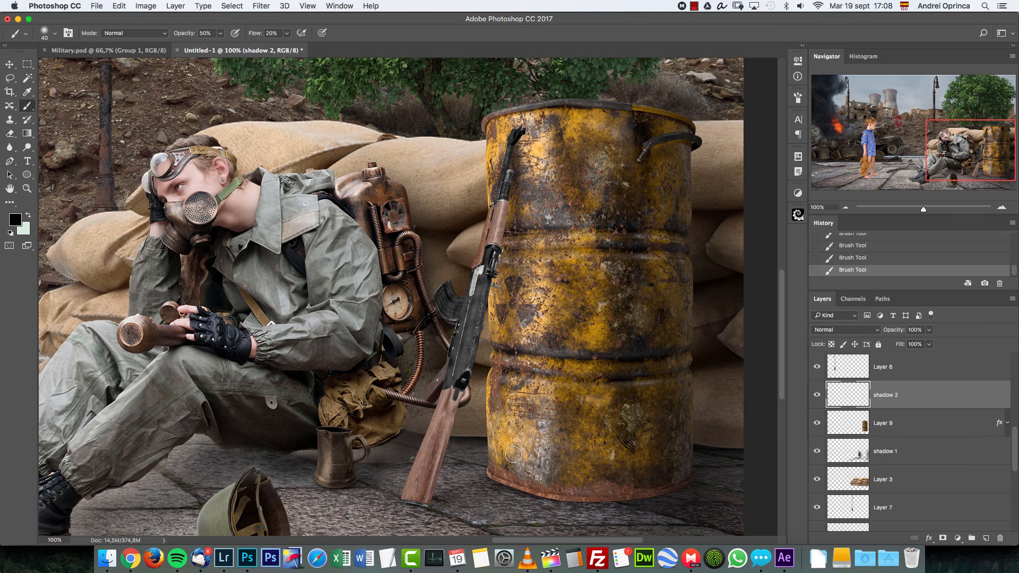
key("bracketright")
key("bracketright")
key("bracketright")
key("bracketright")
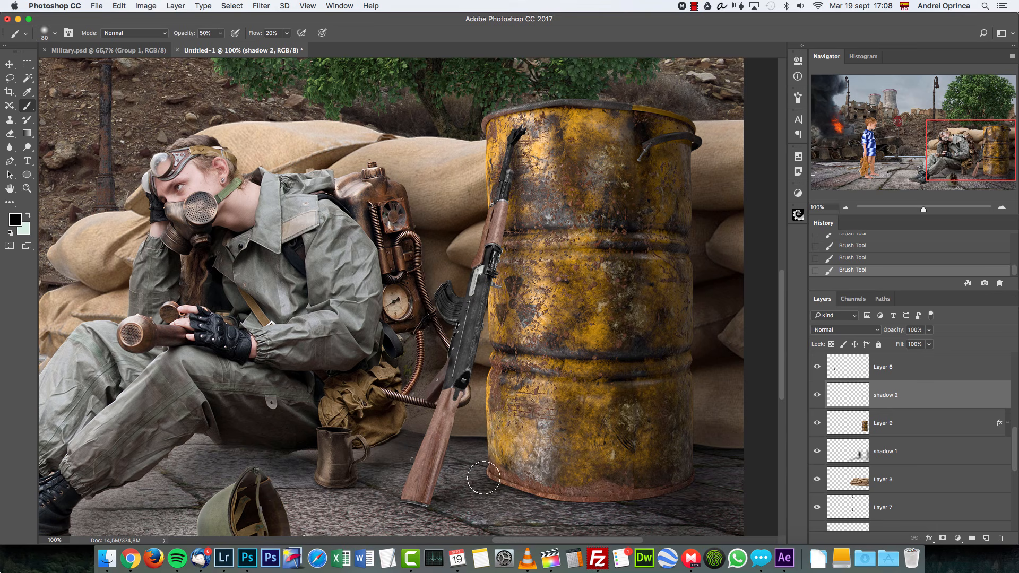
key("bracketleft")
key("bracketleft")
key("bracketleft")
Compare the barrel and rifle with and without the shadow 2 layer.
left_click_drag(525, 434, 690, 432)
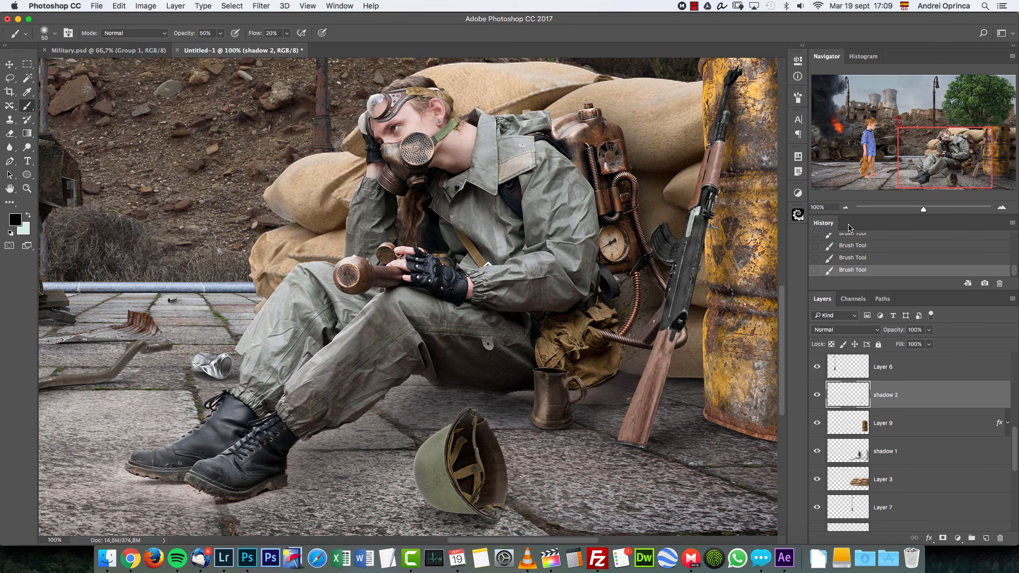
left_click(846, 208)
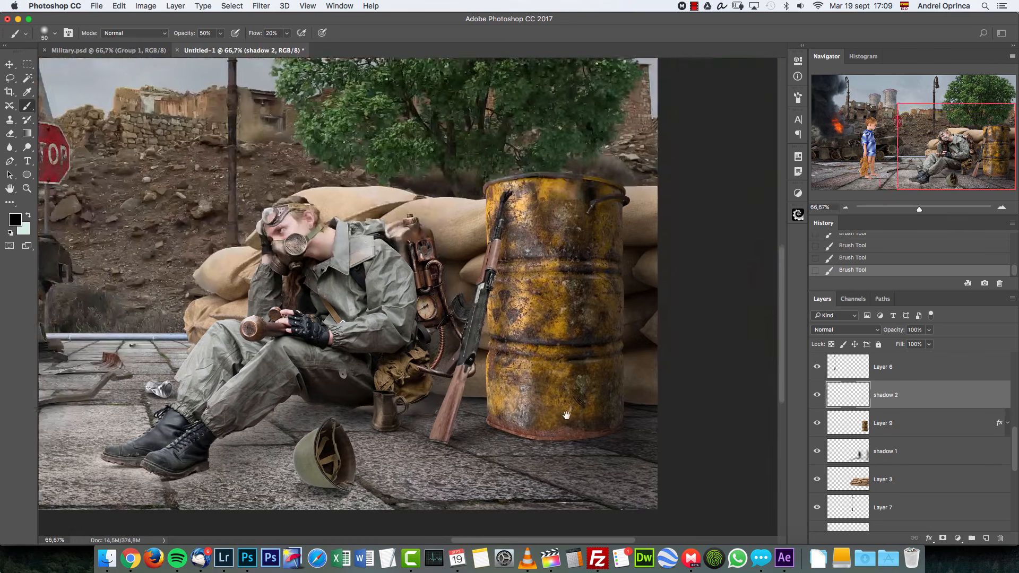
left_click(817, 394)
left_click(817, 395)
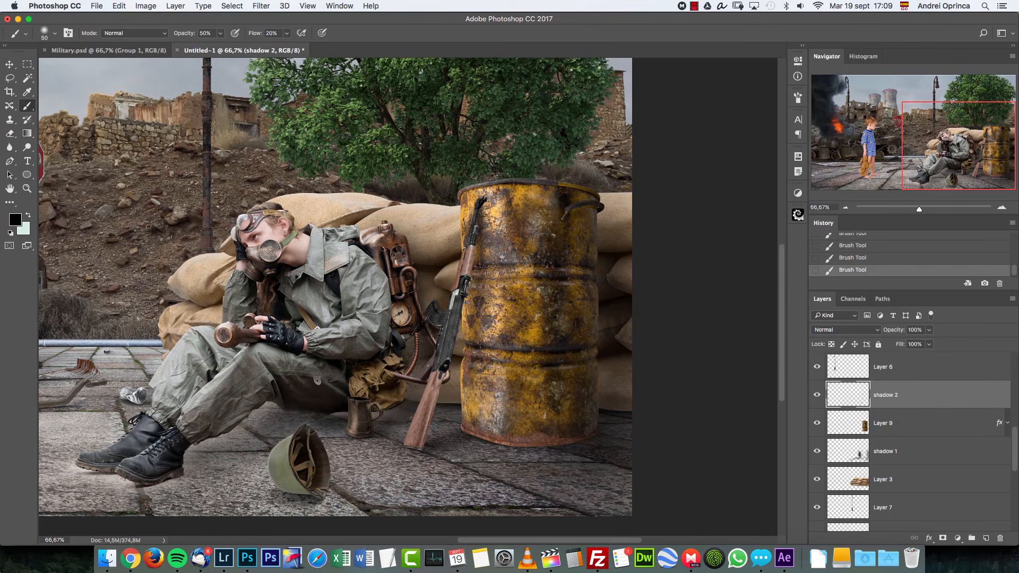
left_click(817, 394)
left_click(816, 395)
Shade the ground beneath the helmet and the soldier's legs in the shadow 1 layer, enlarging the brush from 70 to 150 px.
left_click_drag(501, 341, 611, 282)
key("bracketright")
key("bracketright")
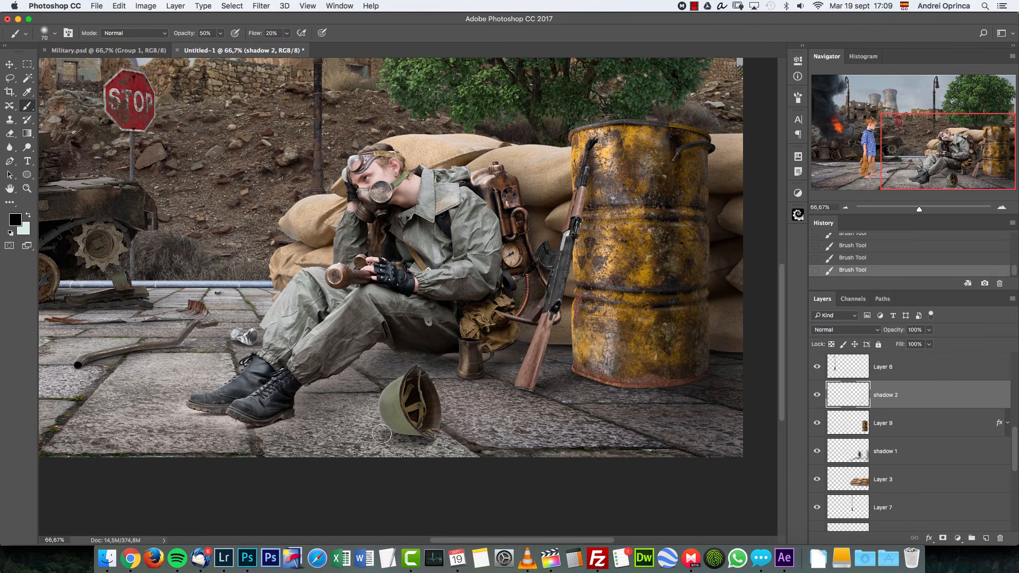
left_click(884, 451)
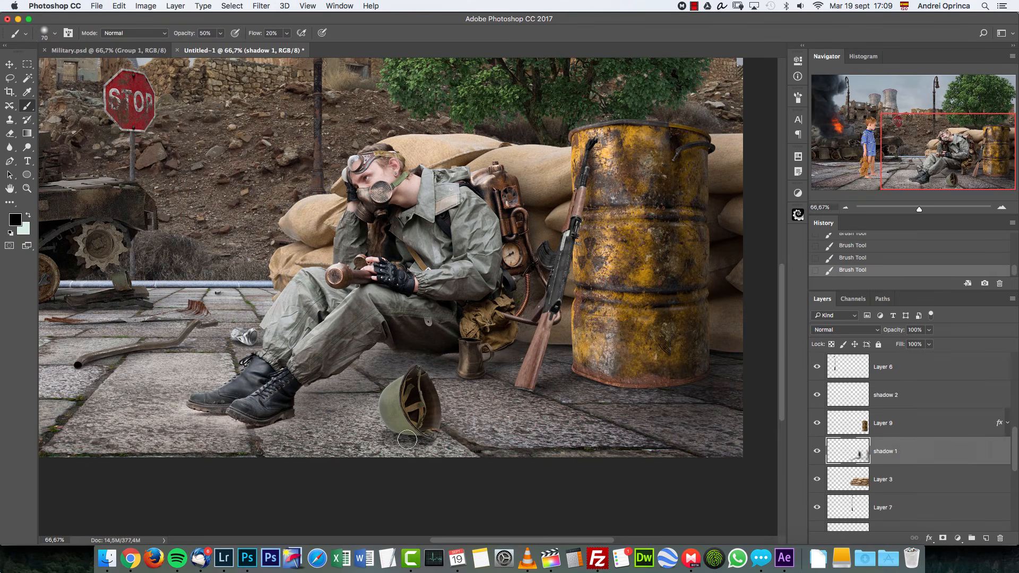
key("bracketright")
key("bracketright")
key("bracketright")
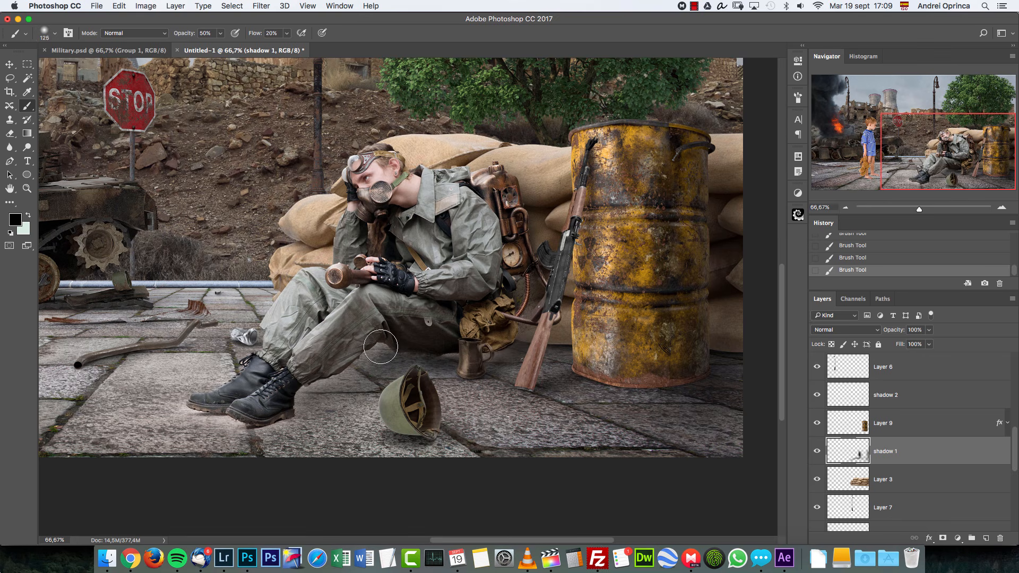
key("bracketright")
key("bracketright")
key("bracketright")
key("bracketleft")
Create a new layer above the soldier's layer and shade the area around the mug and backpack, enlarging the brush to 175 px.
left_click_drag(1015, 428, 1014, 397)
left_click(976, 397)
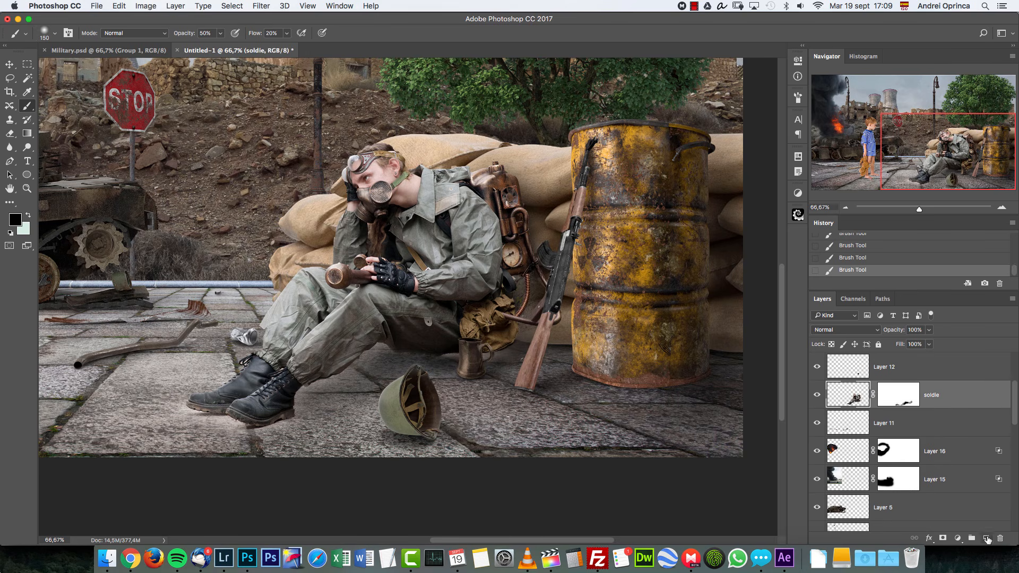
left_click(988, 537)
key("bracketleft")
key("bracketleft")
mouse_move(535, 352)
left_mouse_down()
mouse_move(494, 356)
mouse_move(522, 351)
mouse_move(507, 355)
left_mouse_up()
left_click_drag(412, 358, 486, 355)
key("bracketright")
key("bracketright")
key("bracketright")
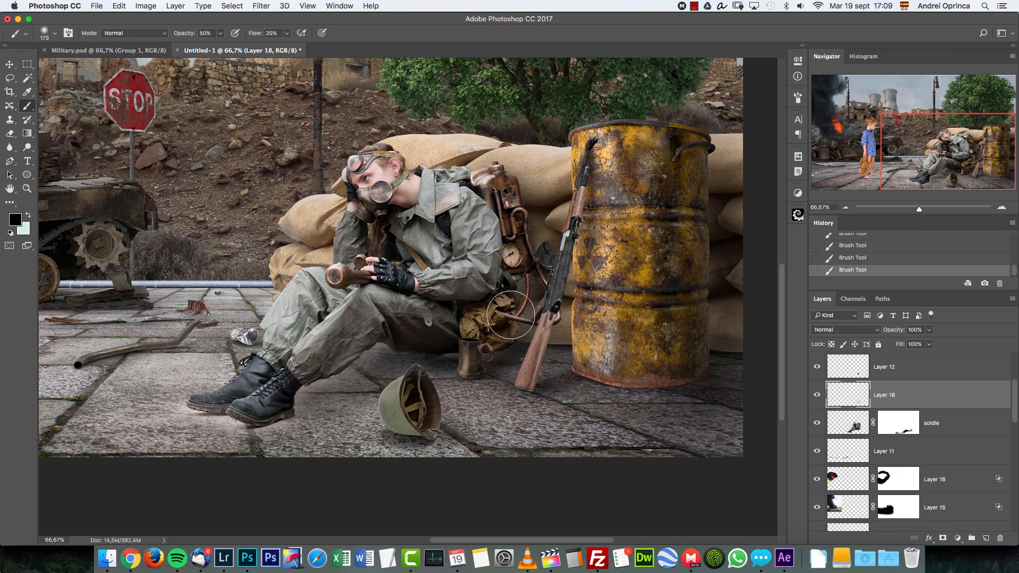
key("bracketright")
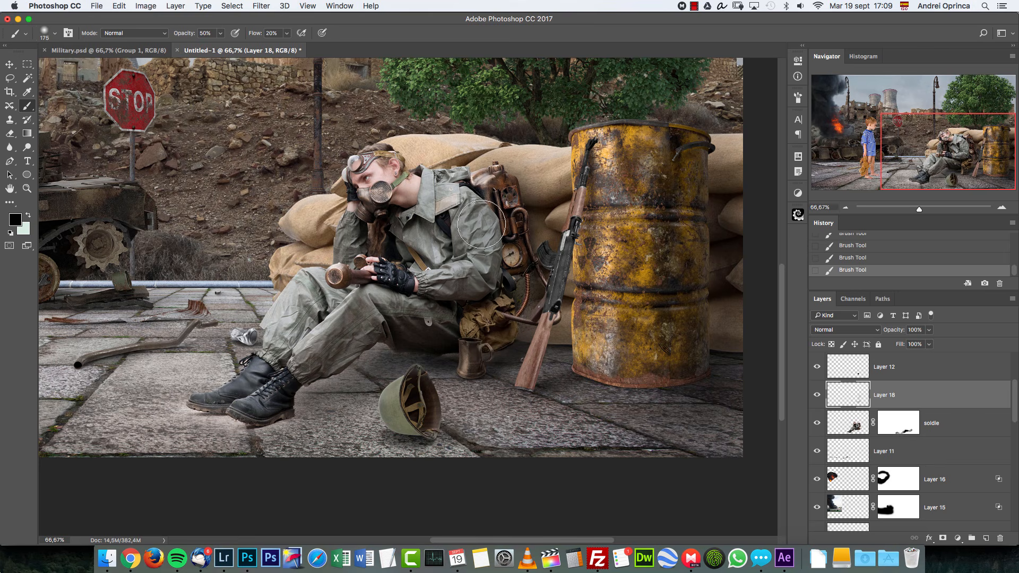
Darken the pale ground around the soldier's boots with a 150 px brush, and enlarge the brush to 250 px.
key("bracketleft")
left_click_drag(194, 416, 317, 390)
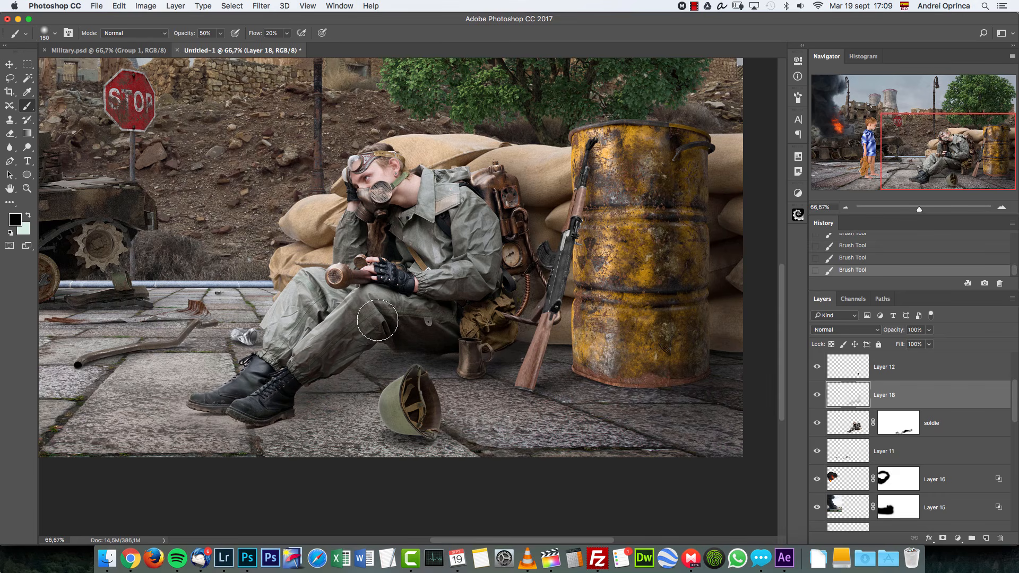
key("bracketright")
key("bracketright")
key("bracketright")
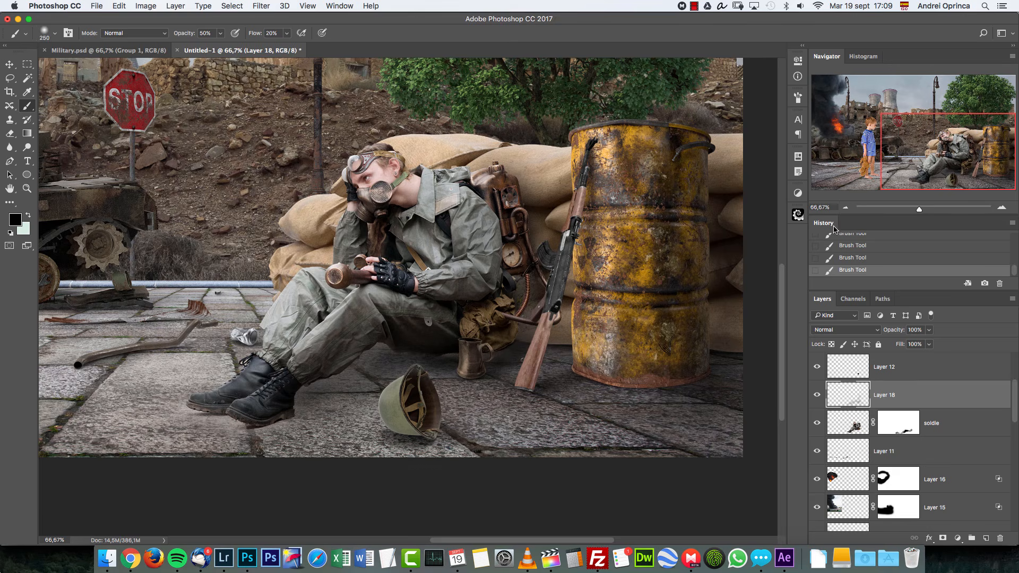
Paint a thin contact shadow beneath the boy's rear foot in the shadow 1 layer with the brush reduced to 7 px.
left_click(846, 207)
left_click(846, 207)
left_click_drag(409, 312, 659, 293)
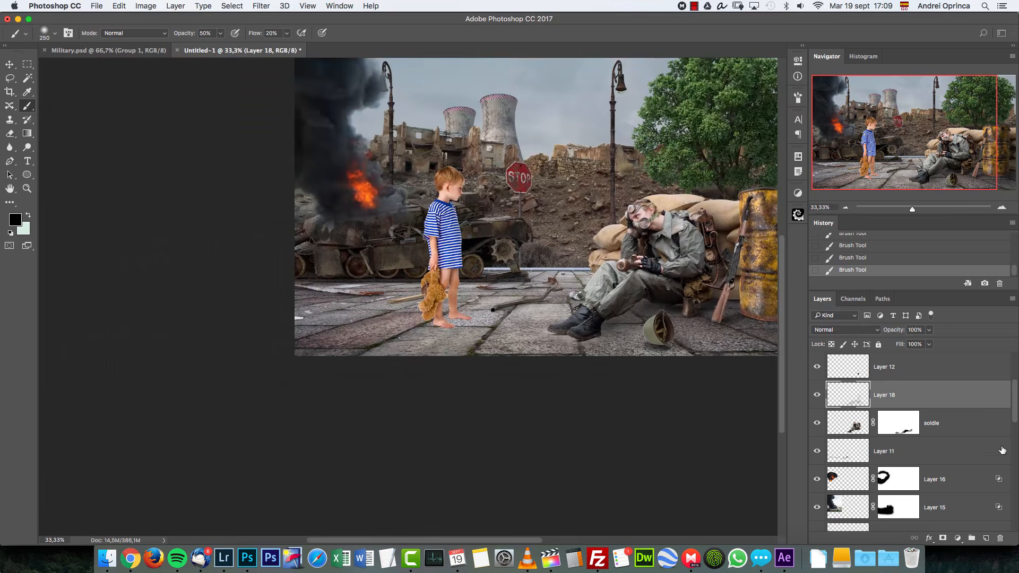
left_click_drag(1014, 410, 1015, 434)
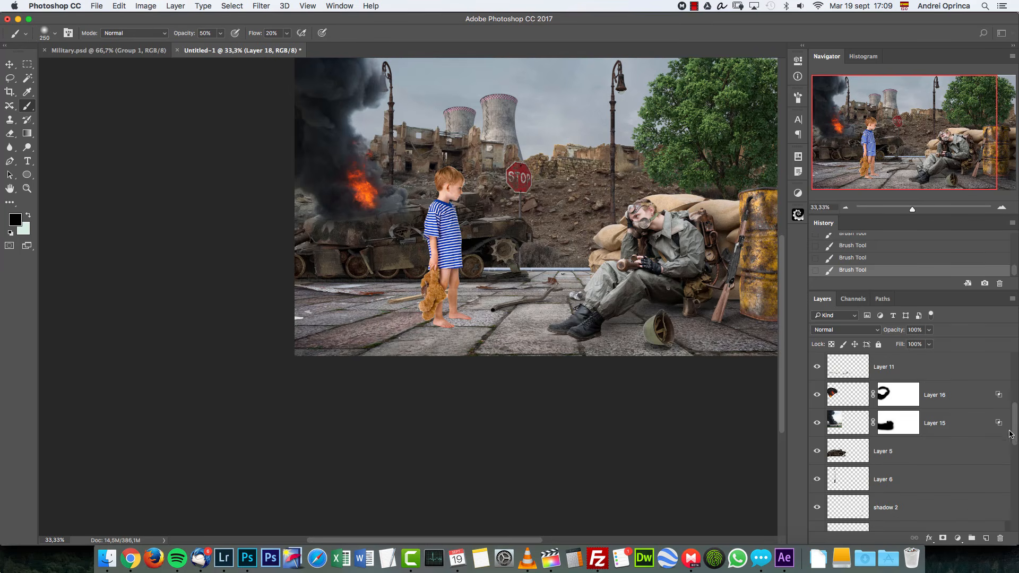
scroll(1008, 437, "down", 4)
left_click(950, 452)
key("super+1")
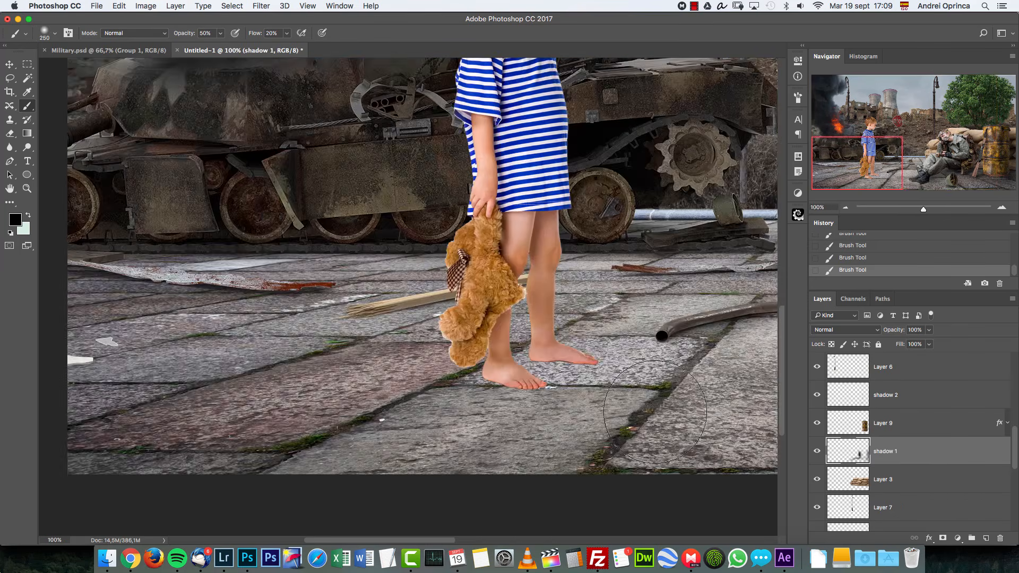
key("bracketleft")
key("bracketleft")
key("bracketleft")
key("bracketleft")
key("bracketleft")
key("bracketleft")
key("bracketleft")
key("bracketleft")
left_click(1002, 210)
left_click(1002, 209)
left_click_drag(624, 383, 284, 244)
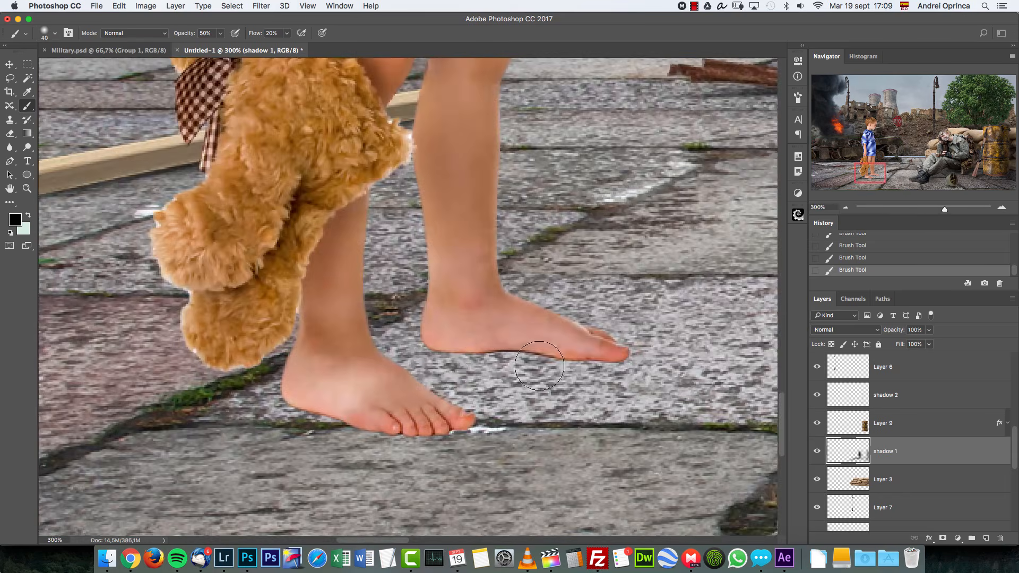
key("bracketleft")
key("bracketleft")
key("bracketleft")
key("bracketleft")
key("bracketleft")
key("bracketleft")
key("bracketleft")
key("bracketleft")
key("bracketleft")
key("bracketleft")
mouse_move(540, 352)
left_mouse_down()
mouse_move(570, 357)
mouse_move(467, 352)
mouse_move(501, 351)
left_mouse_up()
mouse_move(582, 356)
left_mouse_down()
mouse_move(530, 354)
mouse_move(621, 364)
left_mouse_up()
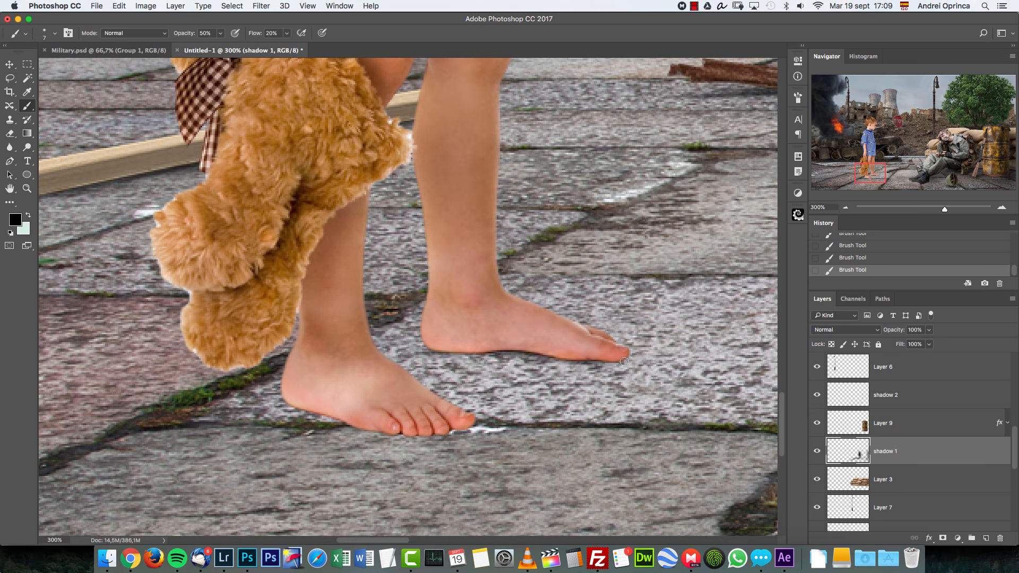
mouse_move(438, 352)
left_mouse_down()
mouse_move(469, 351)
mouse_move(415, 350)
left_mouse_up()
Paint a contact shadow under the heel, sole and toes of the boy's front foot with a slightly larger brush.
key("]")
left_click_drag(340, 413, 309, 409)
left_click_drag(450, 429, 372, 431)
left_click_drag(461, 426, 321, 430)
Paint a soft shadow on the ground around the boy's feet and below the teddy bear in shadow 1, using a 70 px brush.
key("]")
key("]")
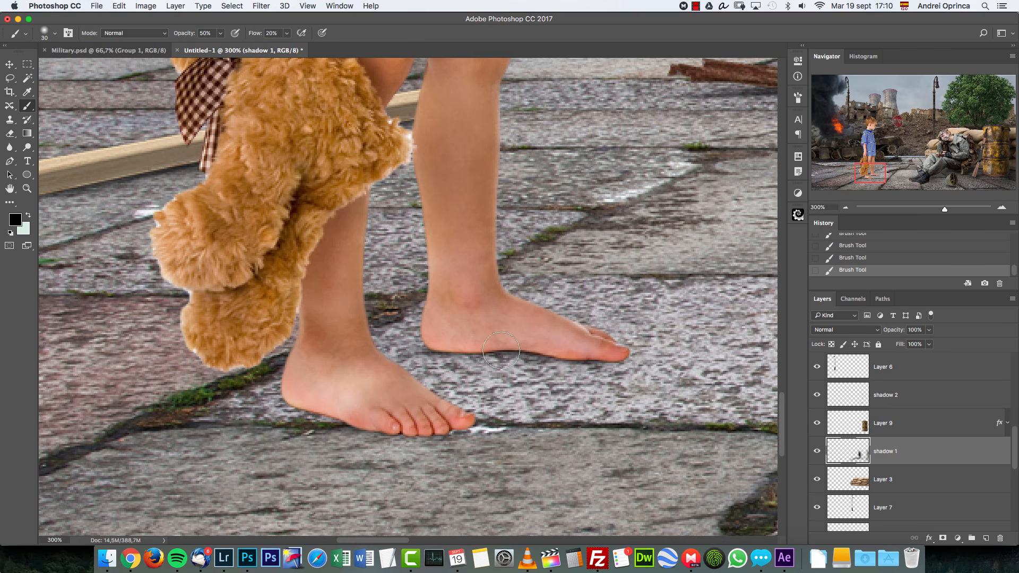
key("]")
key("]")
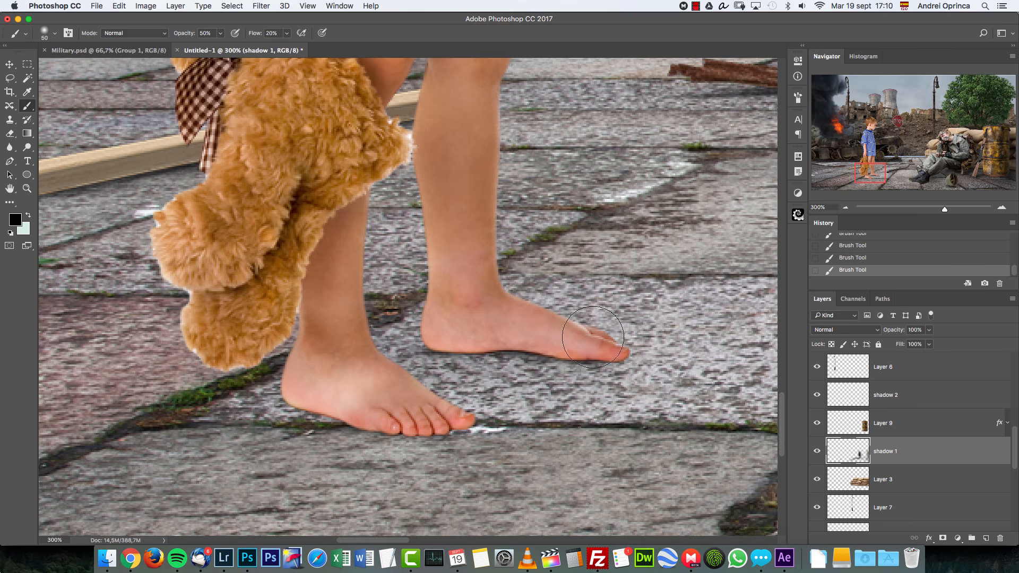
left_click(845, 207)
left_click(845, 208)
key("]")
key("]")
key("[")
key("[")
key("[")
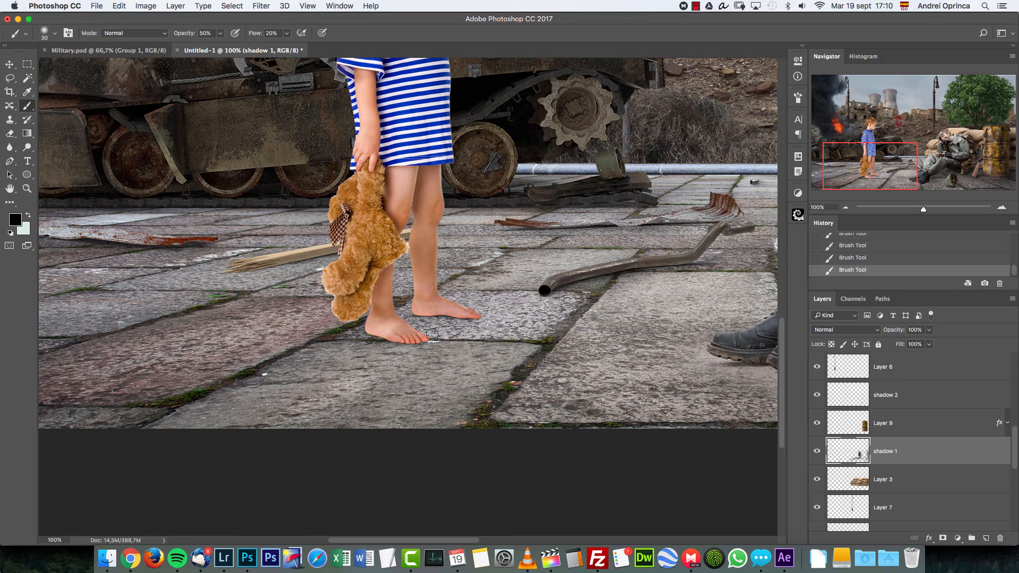
key("]")
key("]")
key("]")
key("]")
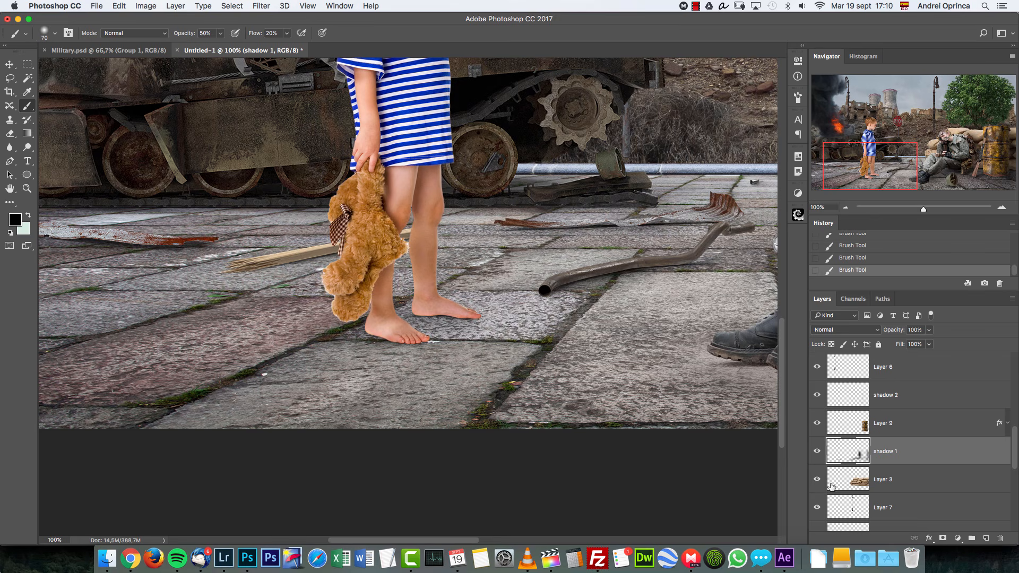
left_click(818, 454)
left_click(818, 454)
left_click_drag(410, 317, 340, 321)
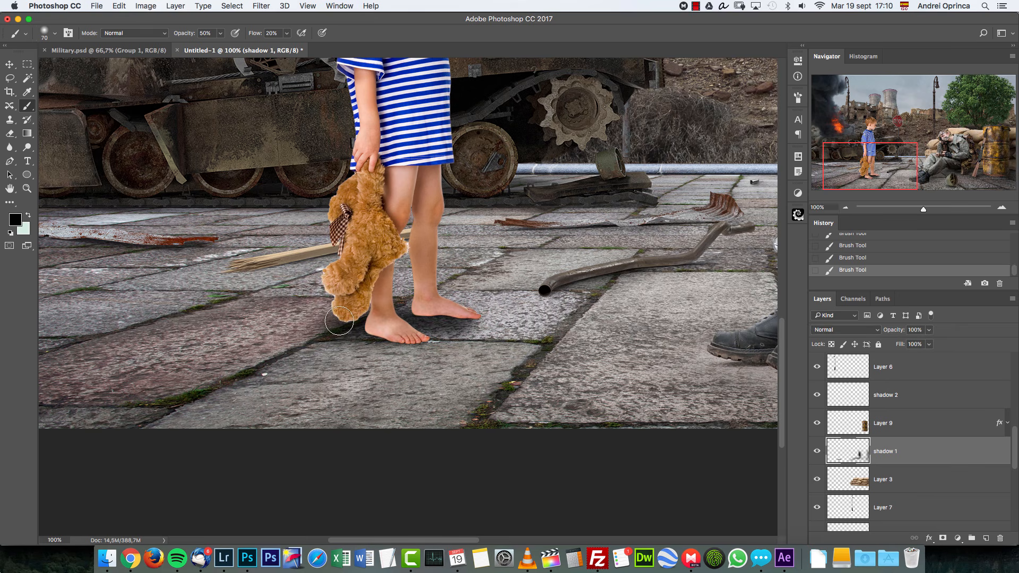
Step back the last brush strokes and repaint a soft shadow beneath the boy's front foot, comparing it with shadow 1 hidden.
left_click(859, 239)
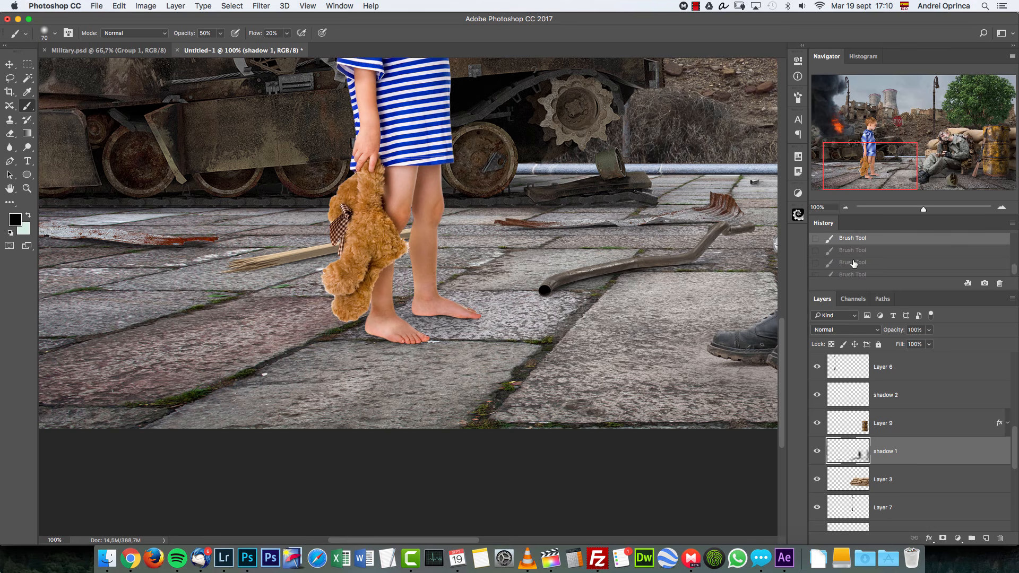
left_click(406, 349)
left_click(818, 451)
left_click(819, 450)
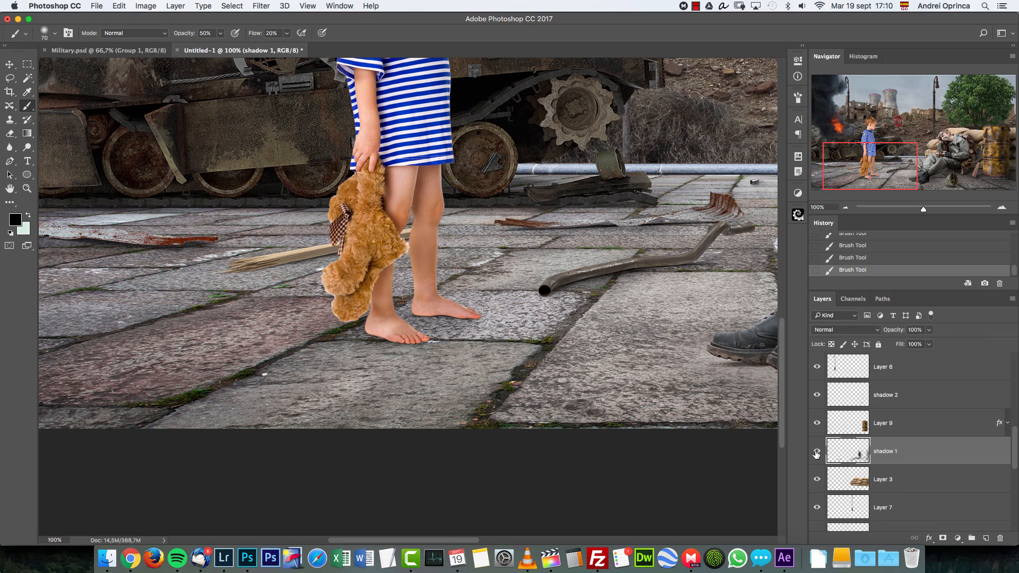
Group the boy's layers, Layer 17 and Layer 17 copy, and name the group Child.
left_click_drag(591, 233, 576, 405)
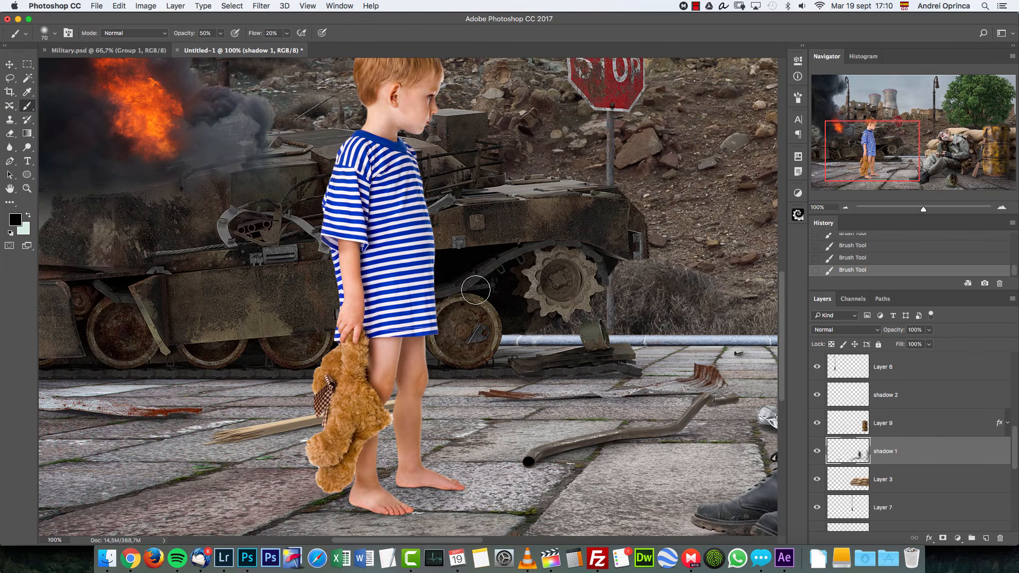
key("v")
left_click(401, 249, "super")
left_click(955, 396, "super")
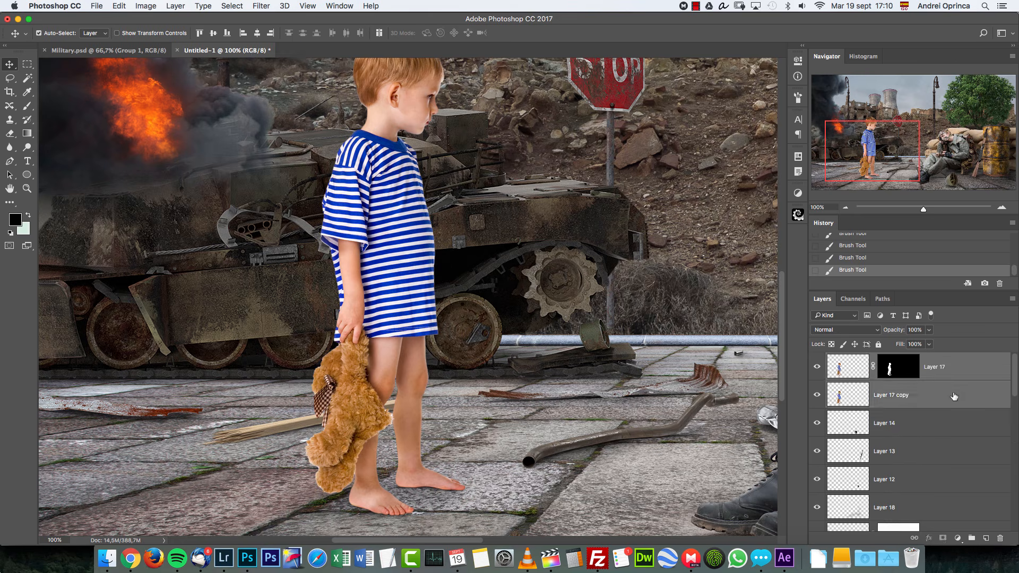
key("super+g")
type("Child")
key("Return")
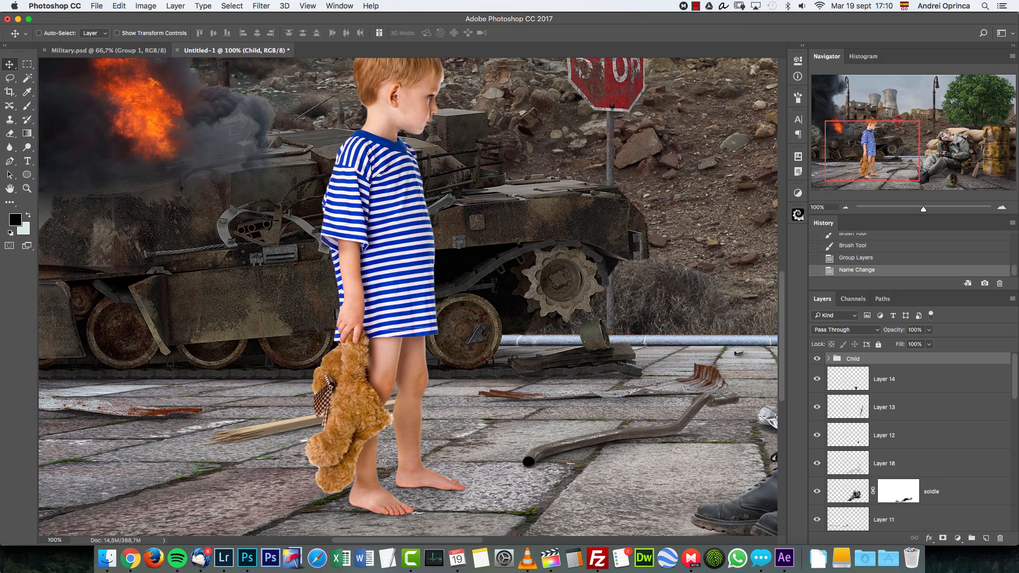
Add a Hue/Saturation adjustment above Layer 17 in the Child group and clip it to that layer.
left_click(830, 358)
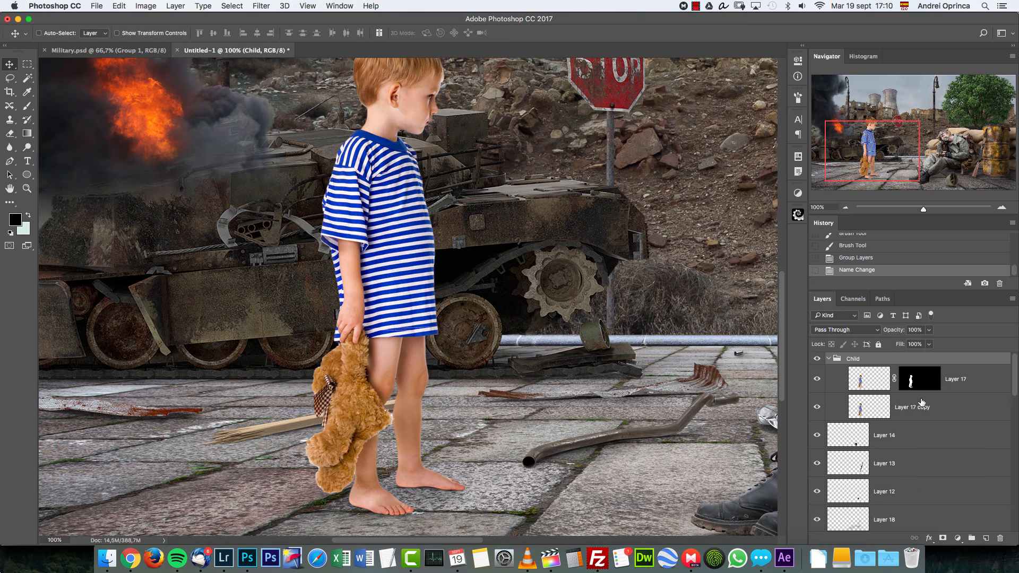
left_click_drag(896, 174, 897, 170)
left_click(963, 374)
left_click(960, 538)
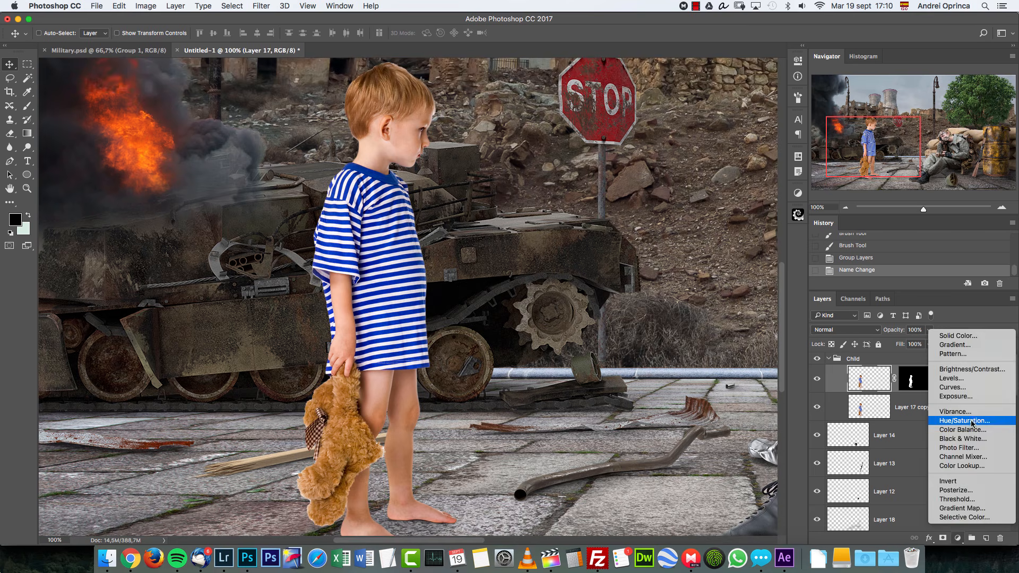
left_click(971, 423)
left_click(971, 390, "alt")
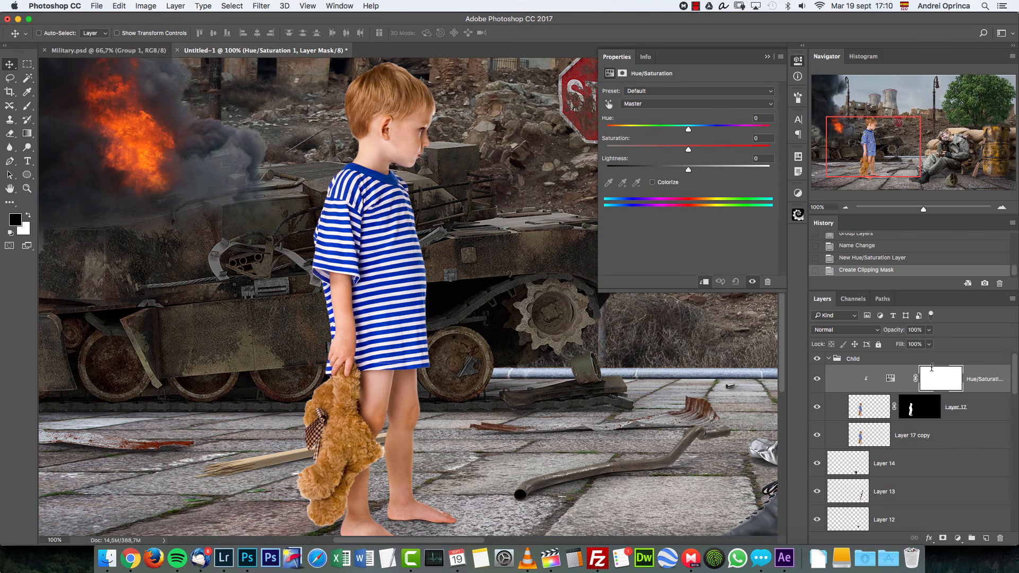
Set the Hue/Saturation adjustment's master saturation to -30.
type("-2")
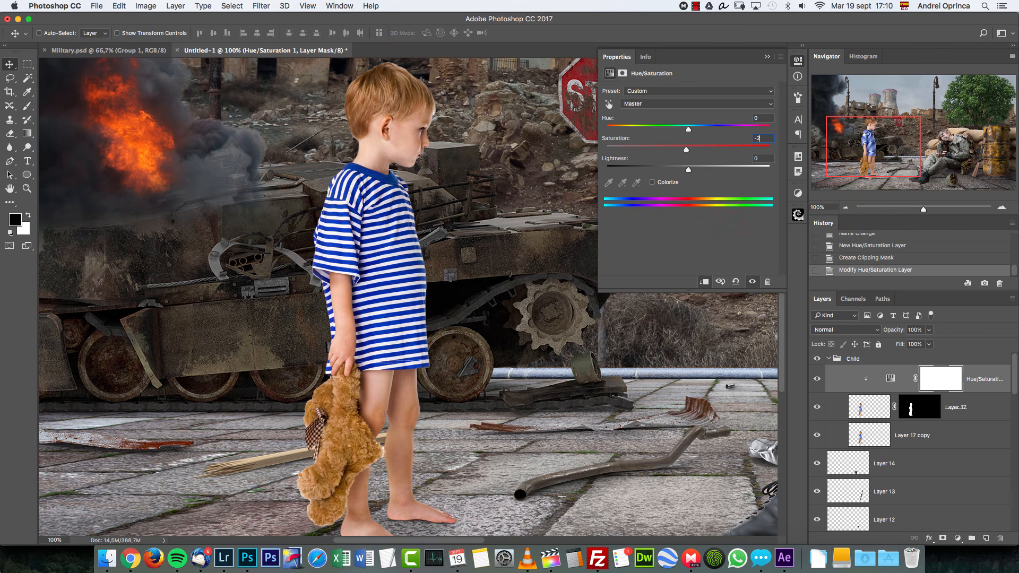
type("05")
key("BackSpace")
key("BackSpace")
type("30")
key("Return")
Mute the shirt's blue stripes by lowering the Blues saturation to about -59 and fine-tuning the affected colour range.
left_click(703, 105)
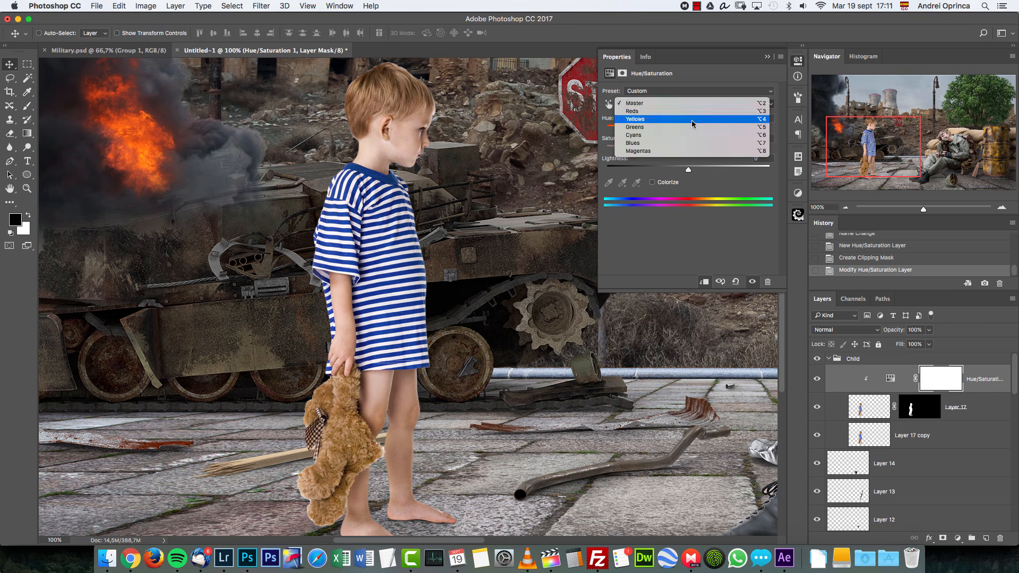
left_click(644, 144)
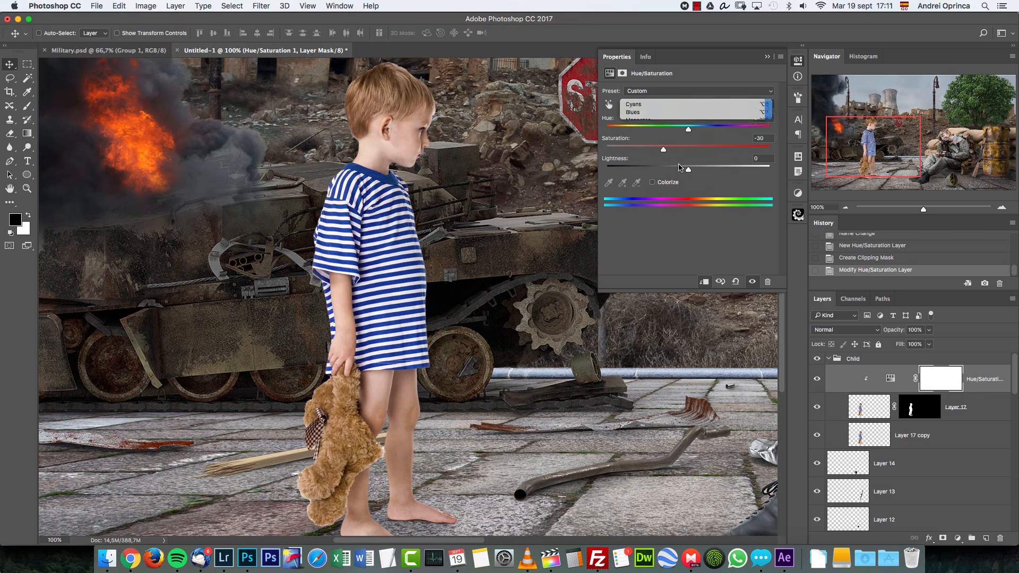
left_click_drag(689, 146, 641, 149)
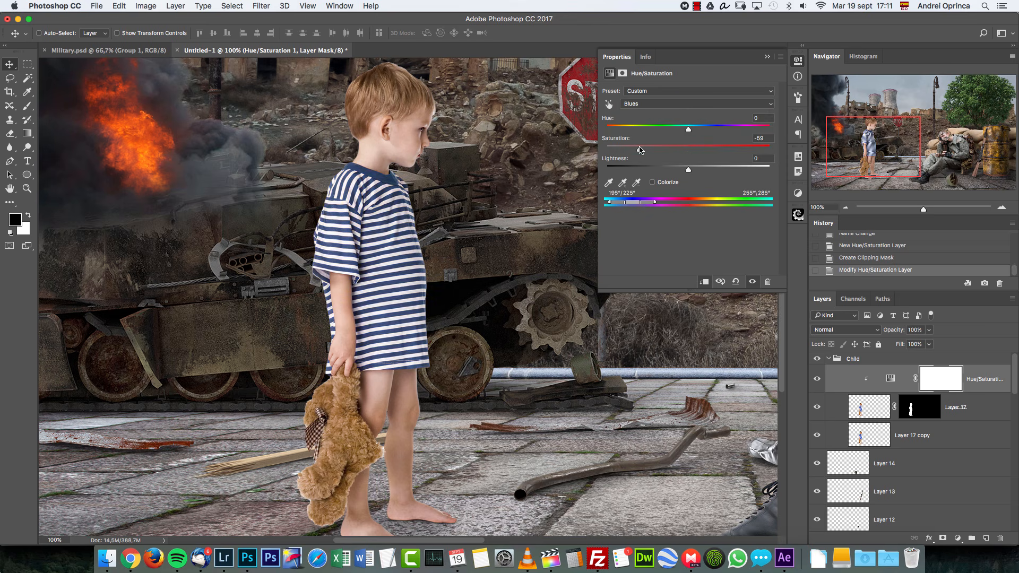
left_click_drag(636, 205, 633, 204)
Return the Hue/Saturation adjustment to the Master range, retouch the overall saturation and close its properties.
left_click(670, 103)
left_click(642, 65)
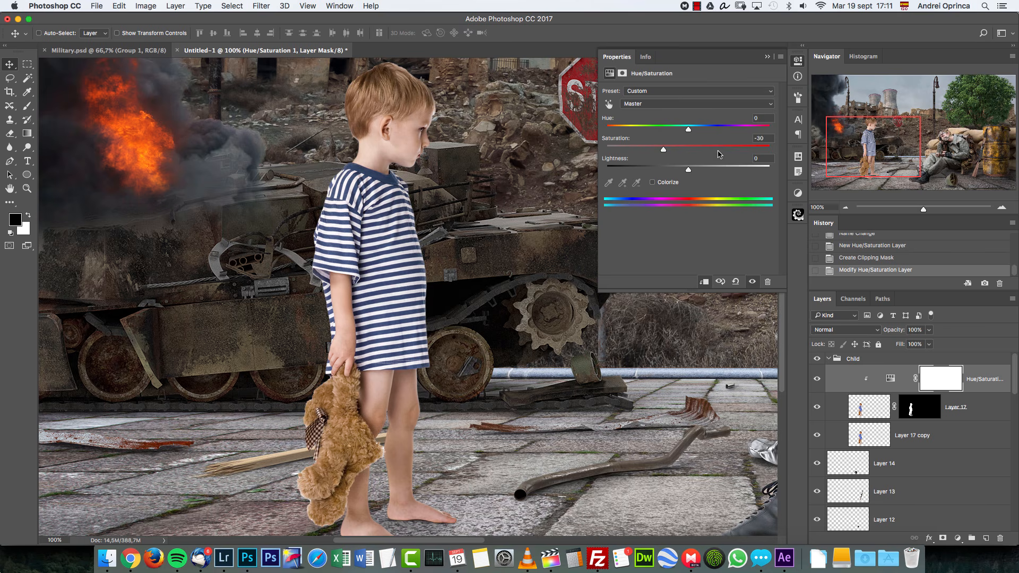
type("0")
left_click(767, 56)
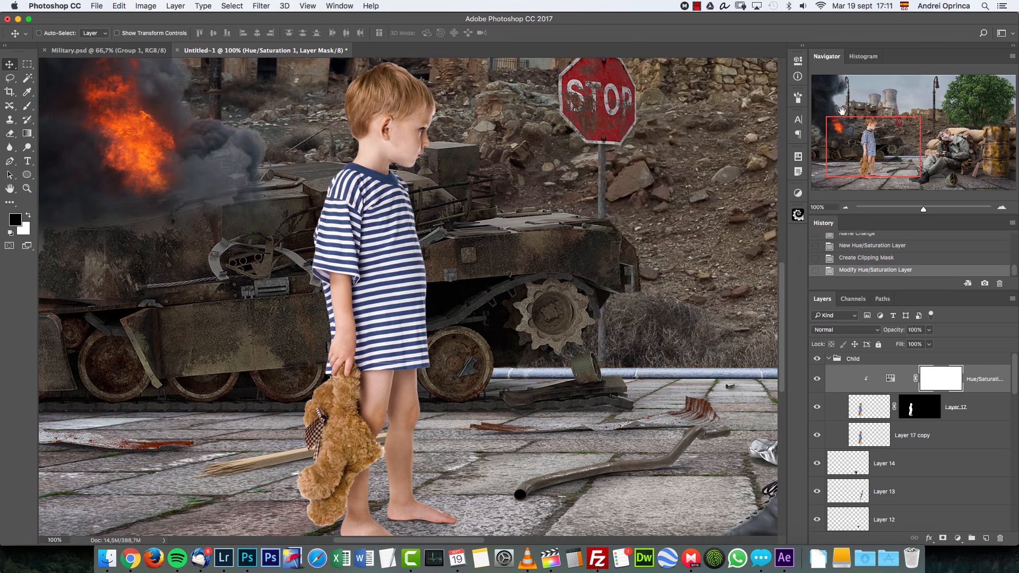
left_click(846, 208)
left_click_drag(880, 151, 889, 149)
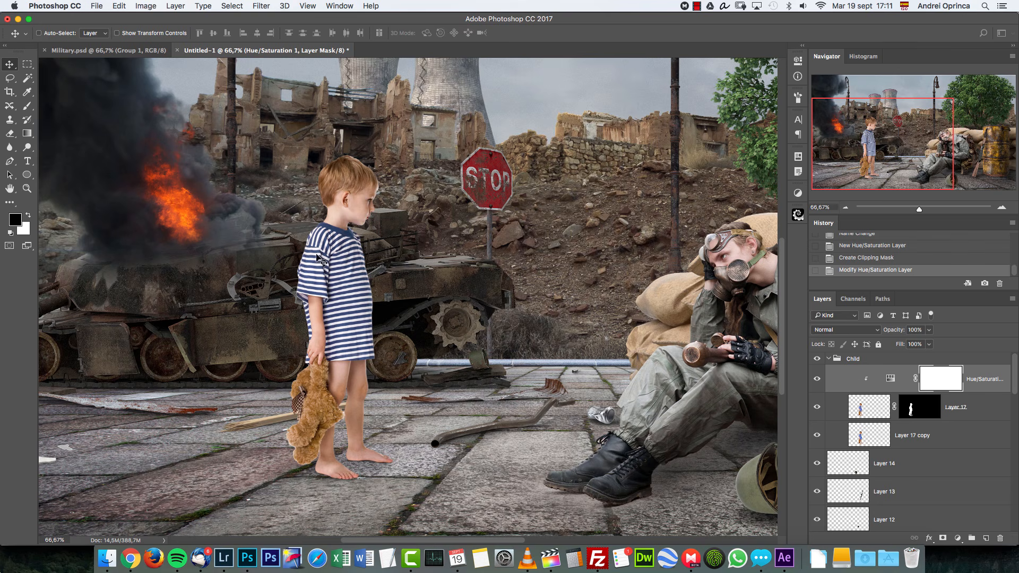
Open the stock texture background-1588600_1920.jpg, copy its entire canvas and close the file.
key("super+o")
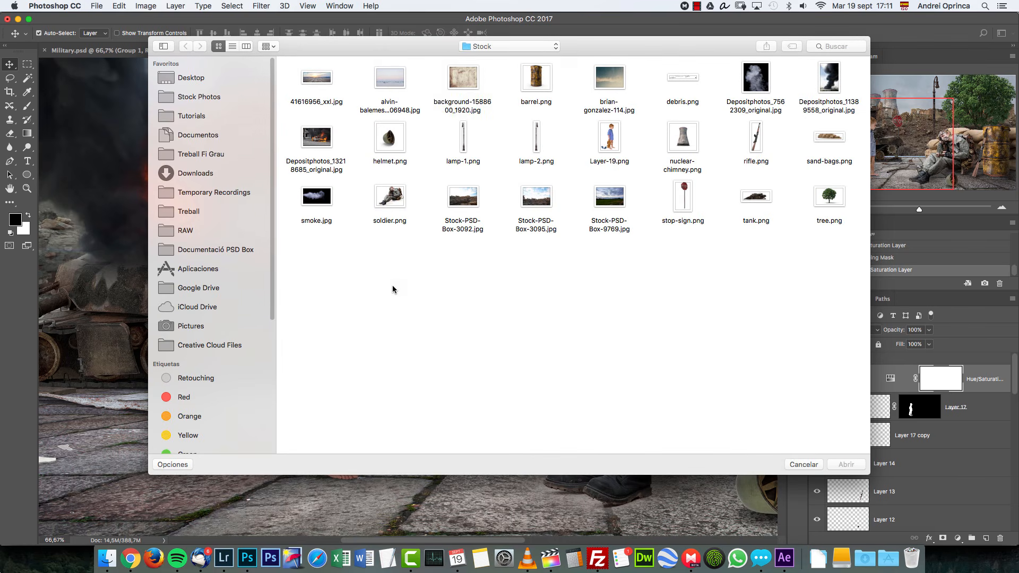
left_click(455, 76)
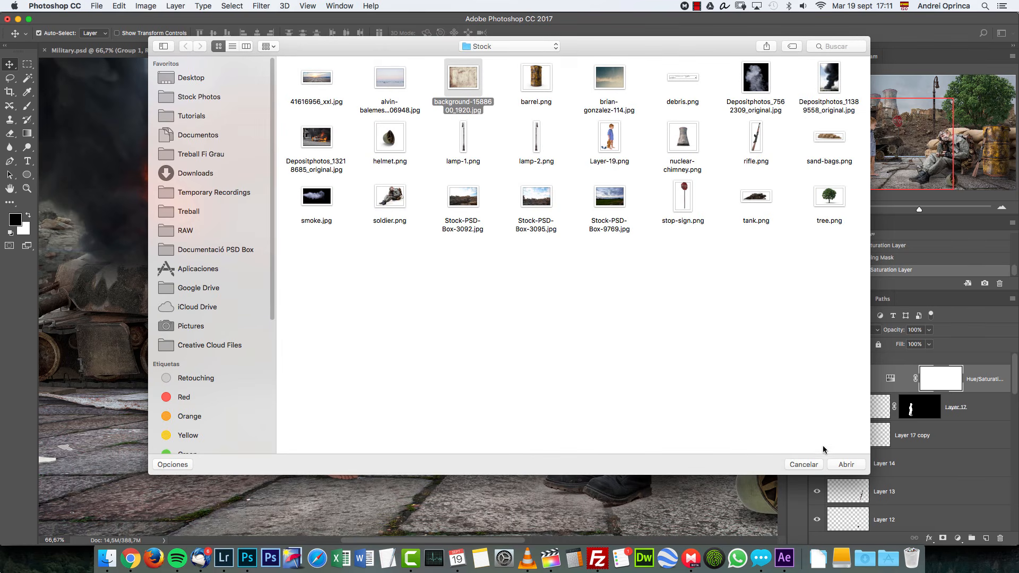
left_click(847, 465)
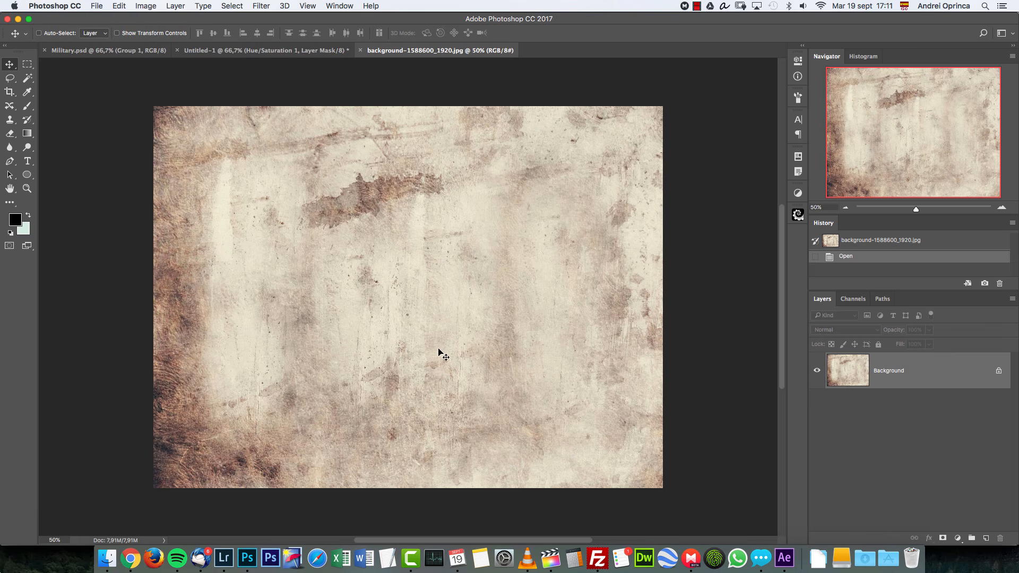
key("super+a")
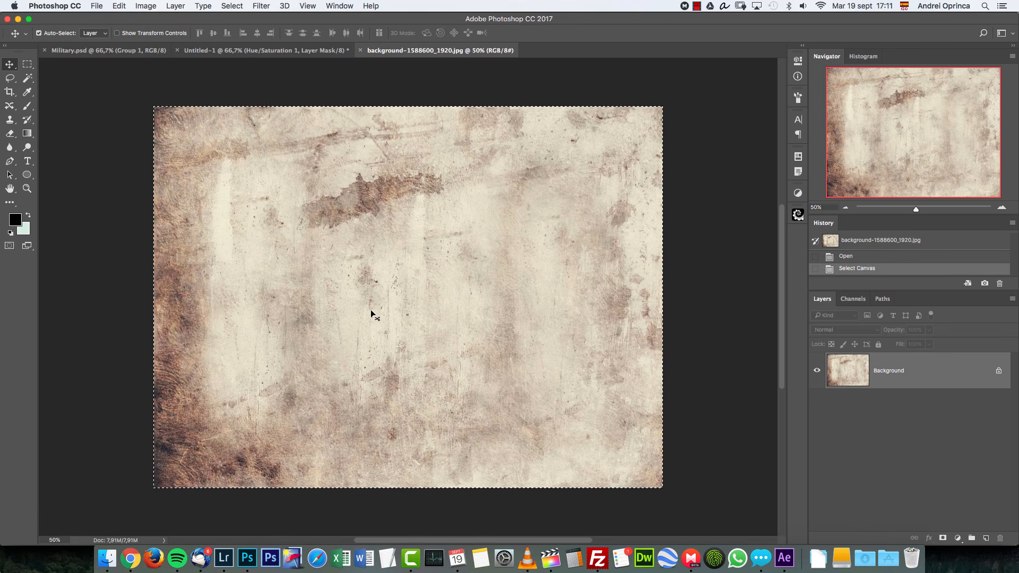
key("BackSpace")
key("super+w")
Paste the grunge texture above the Hue/Saturation adjustment in the Child group and clip it to the boy's layer.
left_click(409, 189)
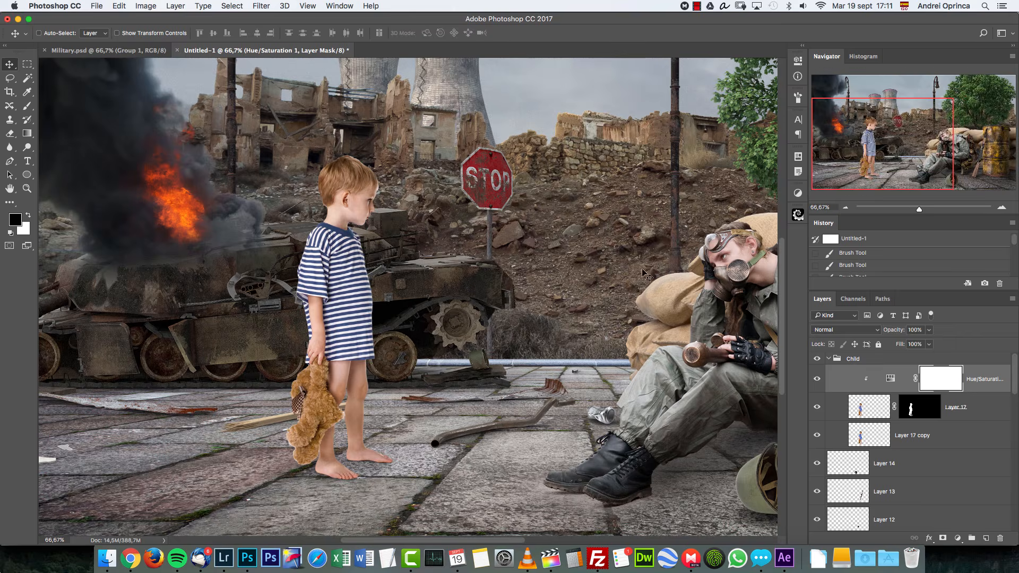
key("super+v")
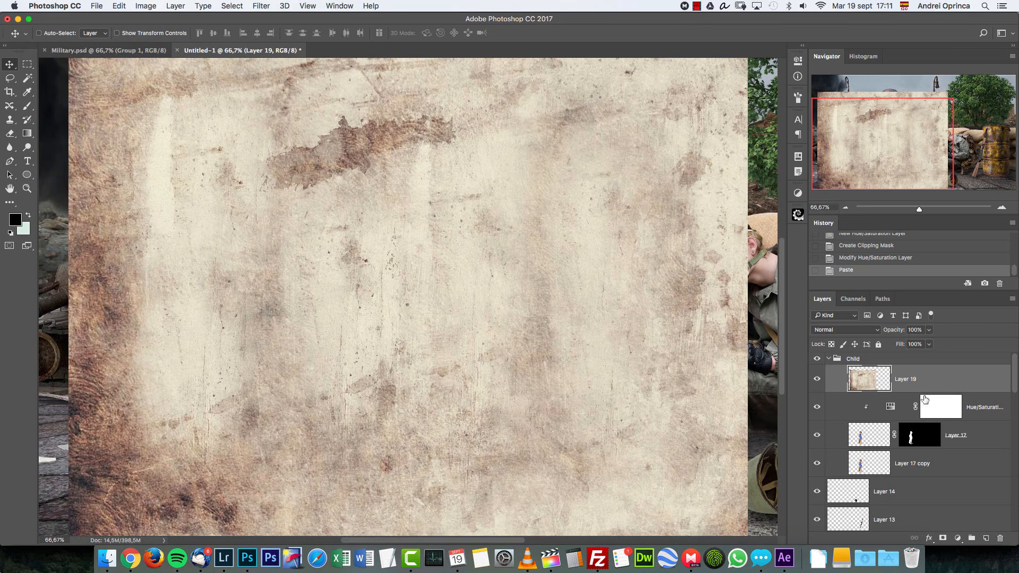
left_click(983, 391, "alt")
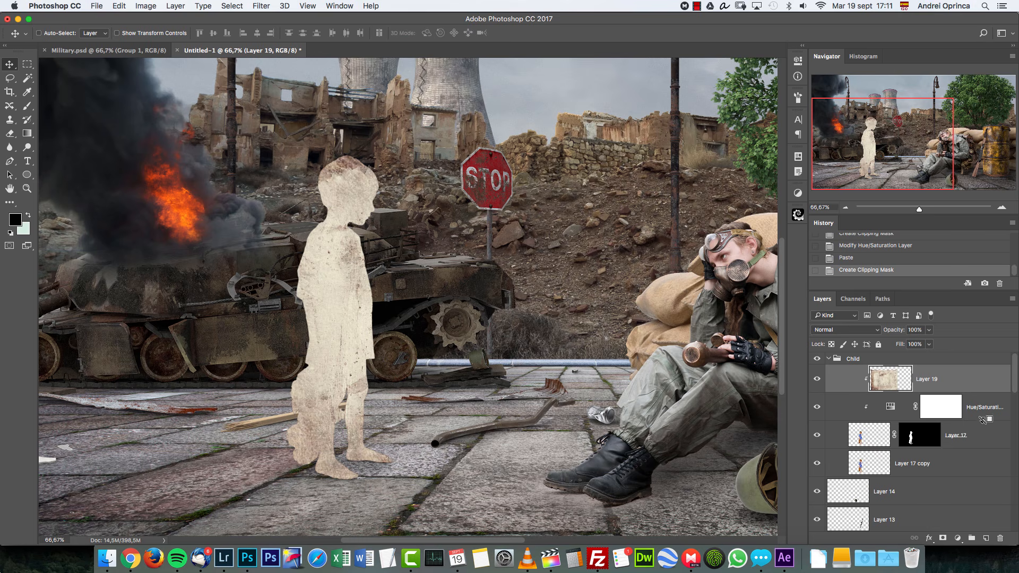
Rename Layer 17 as child and set the texture layer's blend mode to Multiply.
double_click(955, 435)
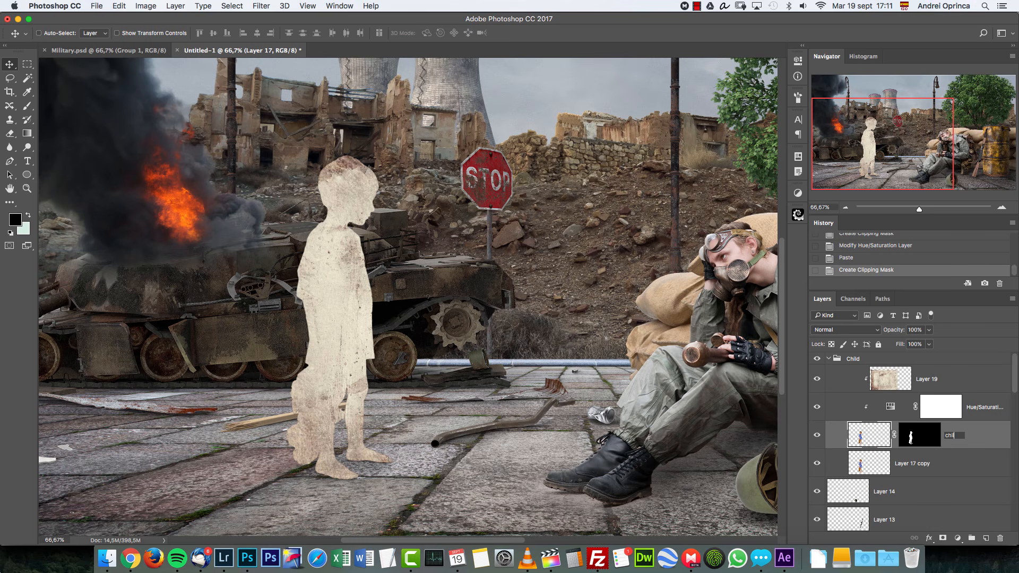
key("Return")
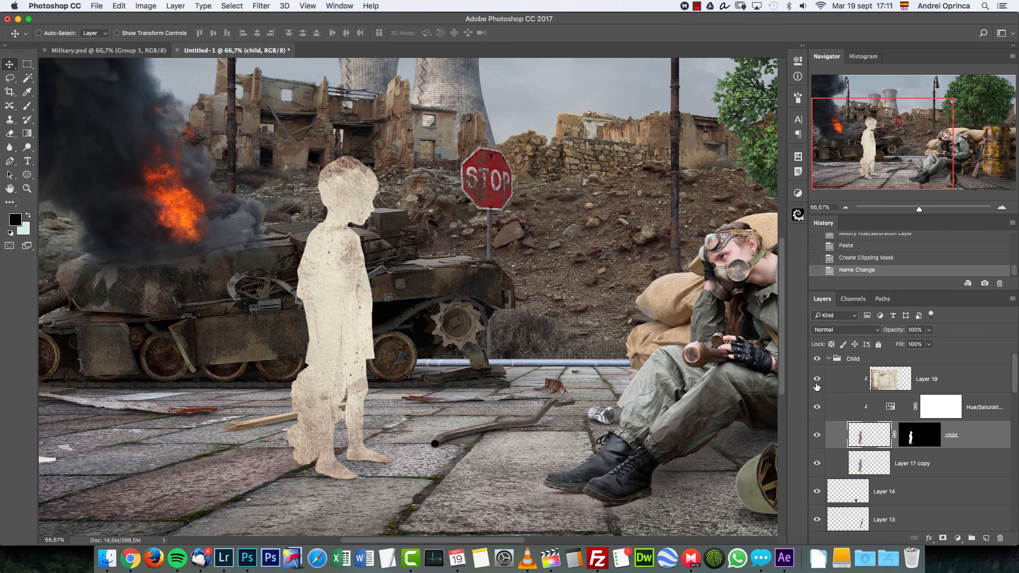
left_click(923, 377)
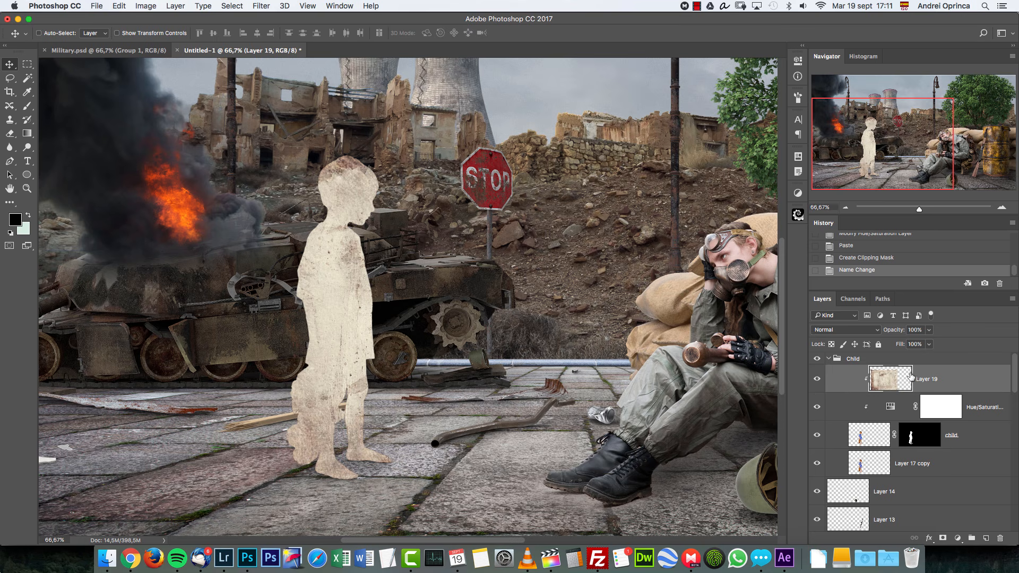
left_click(847, 329)
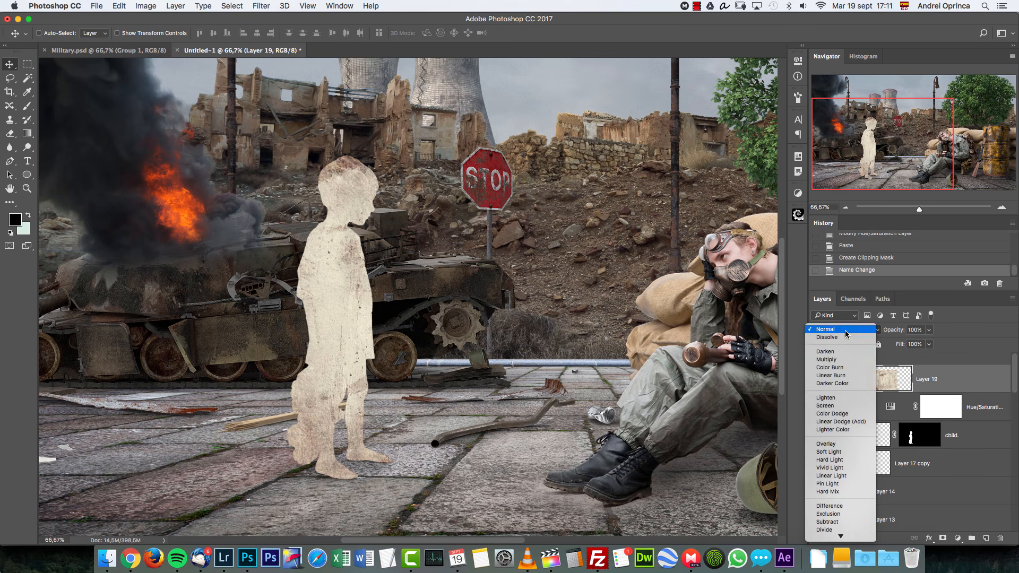
left_click(835, 360)
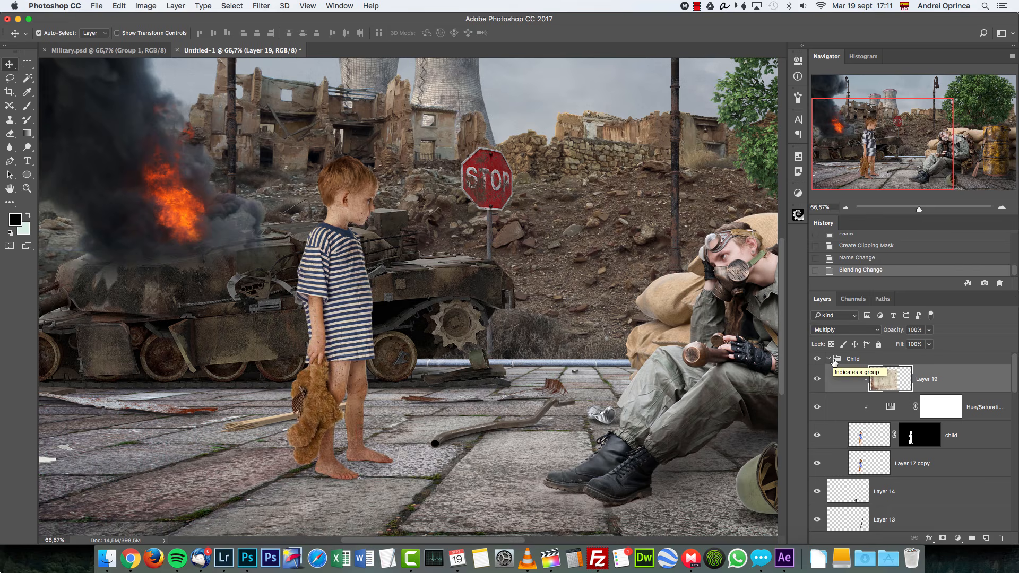
Rotate the texture layer to portrait orientation, shrink it and position it over the boy's head, shirt and upper legs with Free Transform.
key("super+plus")
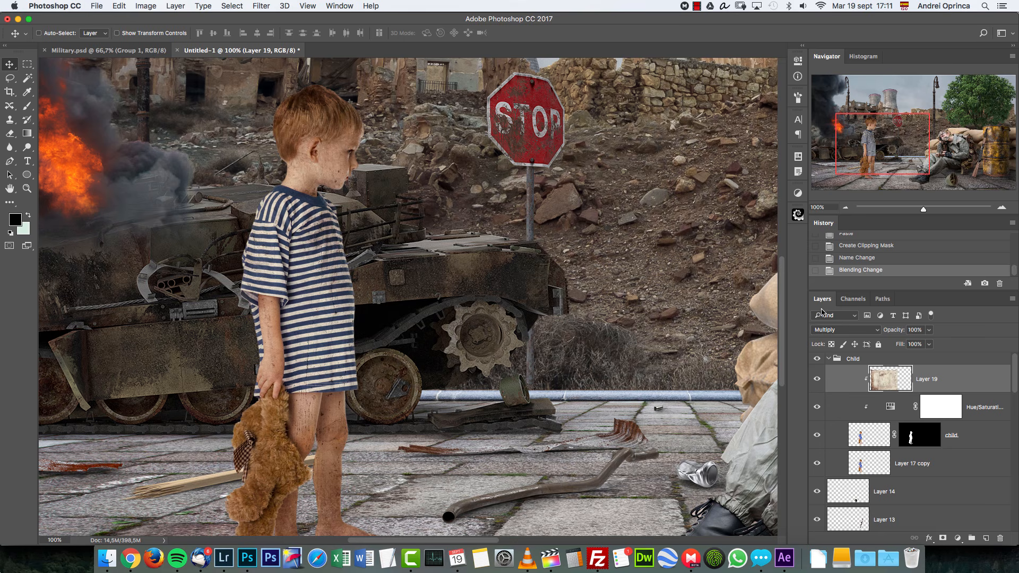
key("super+minus")
key("super+minus")
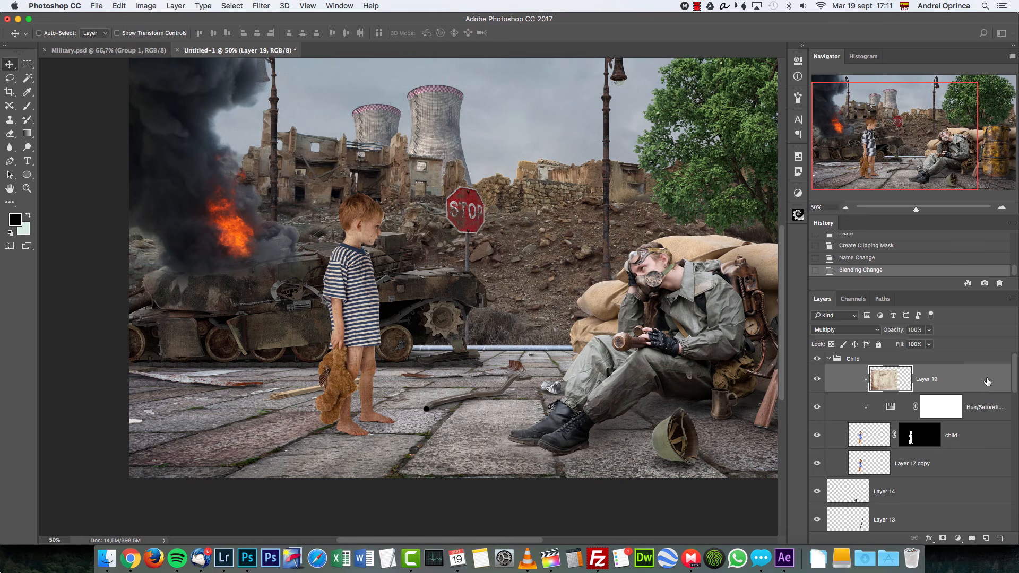
key("super+t")
left_click_drag(657, 99, 181, 289)
left_click_drag(340, 303, 358, 187)
left_click_drag(202, 136, 265, 187)
mouse_move(353, 278)
left_mouse_down()
mouse_move(339, 251)
mouse_move(359, 262)
left_mouse_up()
left_click_drag(254, 183, 244, 169)
left_click_drag(366, 232, 353, 246)
key("Return")
key("super+plus")
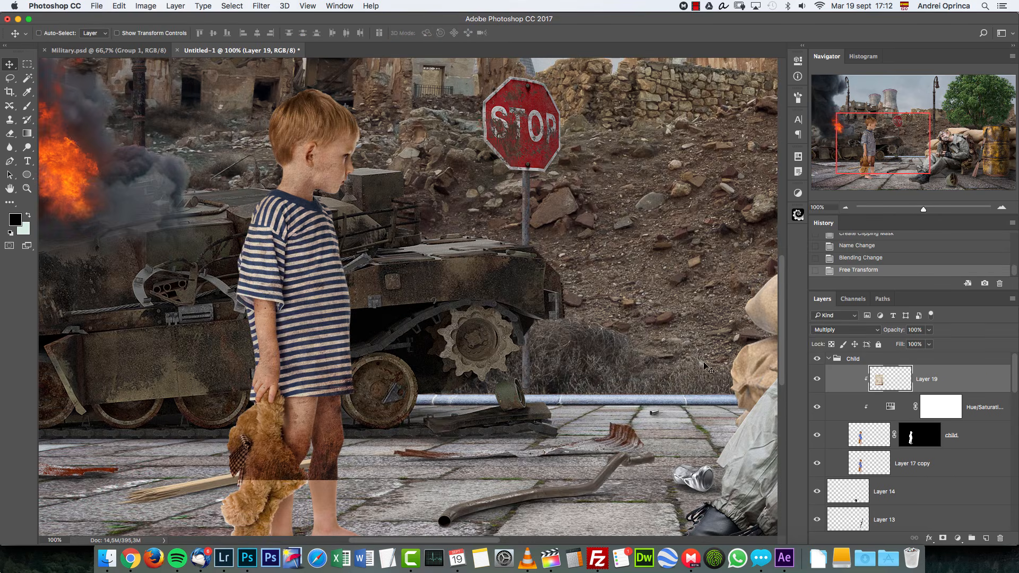
Add a layer mask to the grunge texture layer and brush away the texture's hard edge across the boy's legs.
left_click(943, 538)
key("b")
mouse_move(430, 447)
left_mouse_down()
mouse_move(475, 390)
mouse_move(496, 330)
mouse_move(265, 367)
mouse_move(576, 333)
left_mouse_up()
key("bracketright")
key("bracketright")
key("bracketright")
mouse_move(576, 333)
left_mouse_down()
mouse_move(233, 394)
mouse_move(447, 324)
mouse_move(424, 304)
mouse_move(281, 303)
mouse_move(451, 304)
mouse_move(426, 368)
left_mouse_up()
left_click_drag(507, 170, 497, 346)
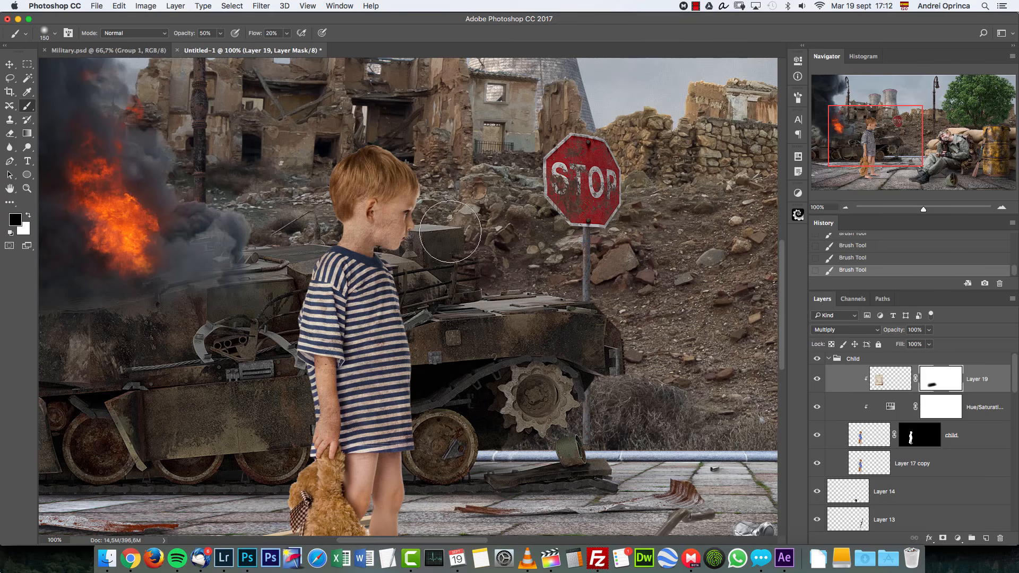
Mask the grunge texture off the boy's face, touch up his arm with a smaller brush, and compare the layer hidden and shown.
mouse_move(335, 230)
left_mouse_down()
mouse_move(410, 214)
mouse_move(389, 227)
left_mouse_up()
key("bracketleft")
key("bracketleft")
key("bracketleft")
key("bracketleft")
key("bracketleft")
key("bracketleft")
key("bracketleft")
key("bracketleft")
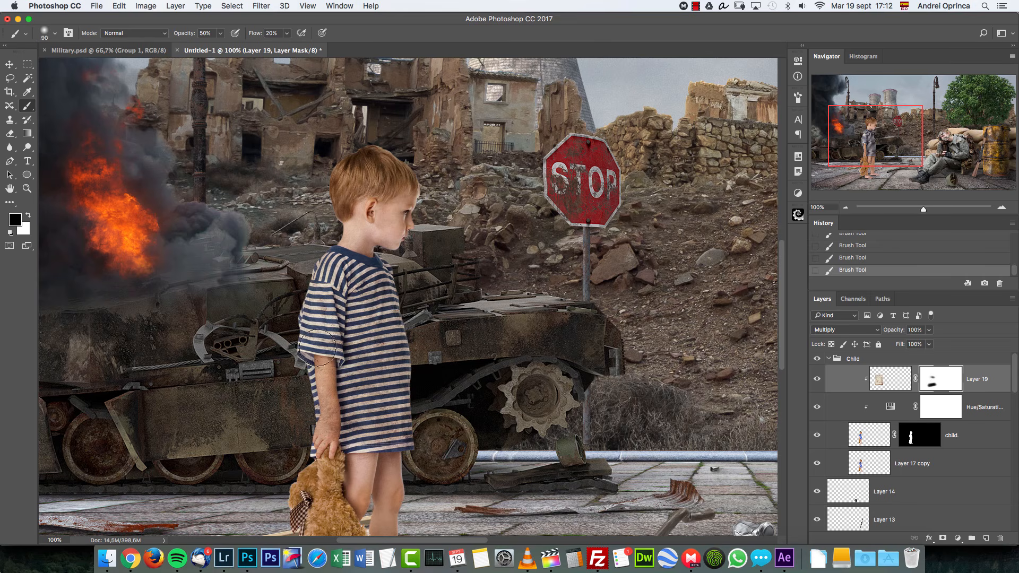
left_click_drag(323, 362, 325, 366)
left_click(817, 379)
left_click(817, 379)
left_click(818, 379)
left_click(818, 379)
left_click_drag(645, 414, 600, 313)
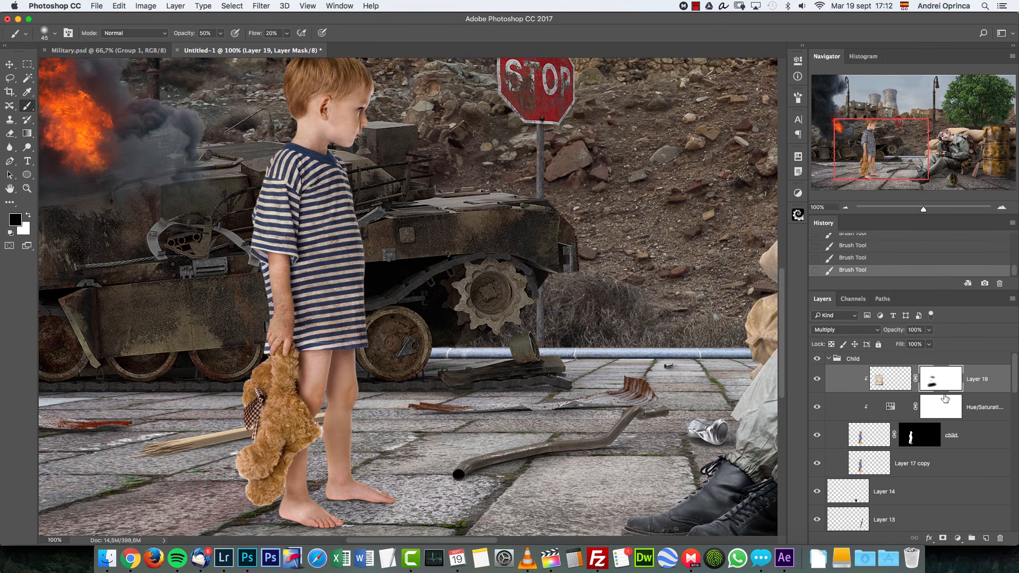
Copy the Layer 21 texture from the boy group of Military.psd into the Child group of Untitled-1.
left_click(114, 49)
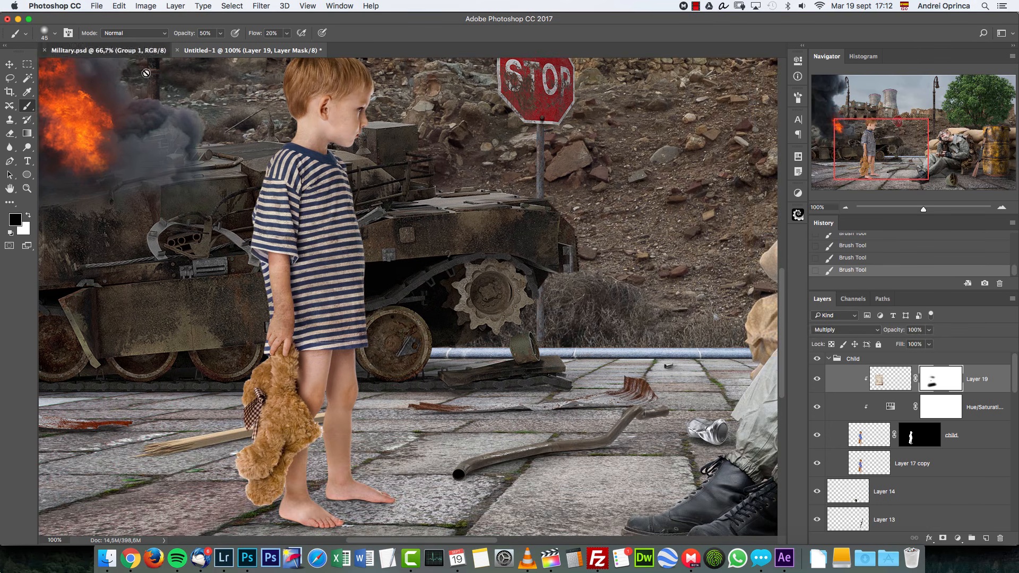
key("v")
mouse_move(1015, 376)
left_mouse_down()
mouse_move(1008, 424)
mouse_move(1010, 364)
left_mouse_up()
left_click(828, 428)
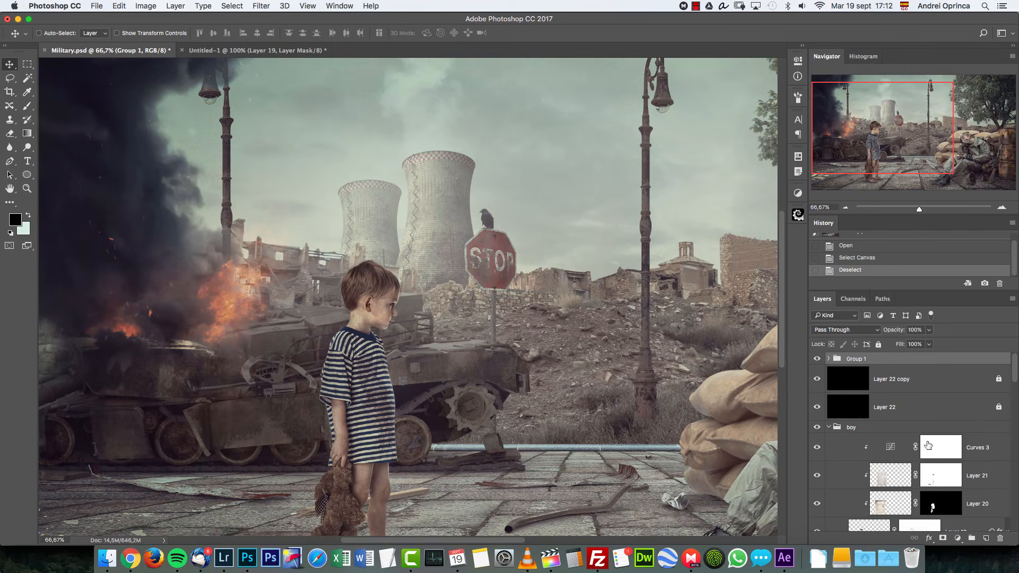
left_click(899, 481)
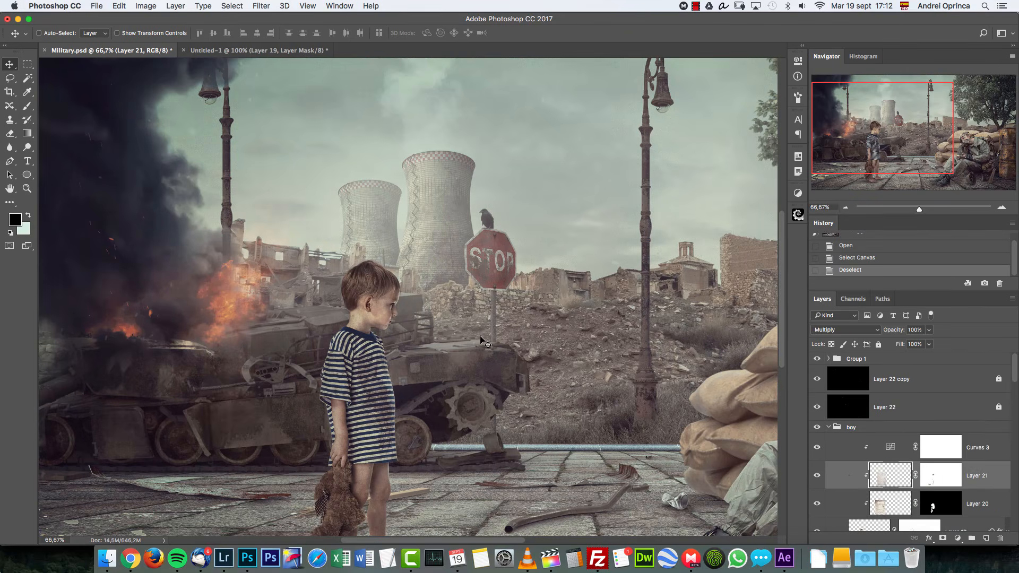
left_click(269, 52)
left_click_drag(497, 236, 498, 238)
Set the copied texture's blend mode to Normal and delete its layer mask.
left_click(847, 330)
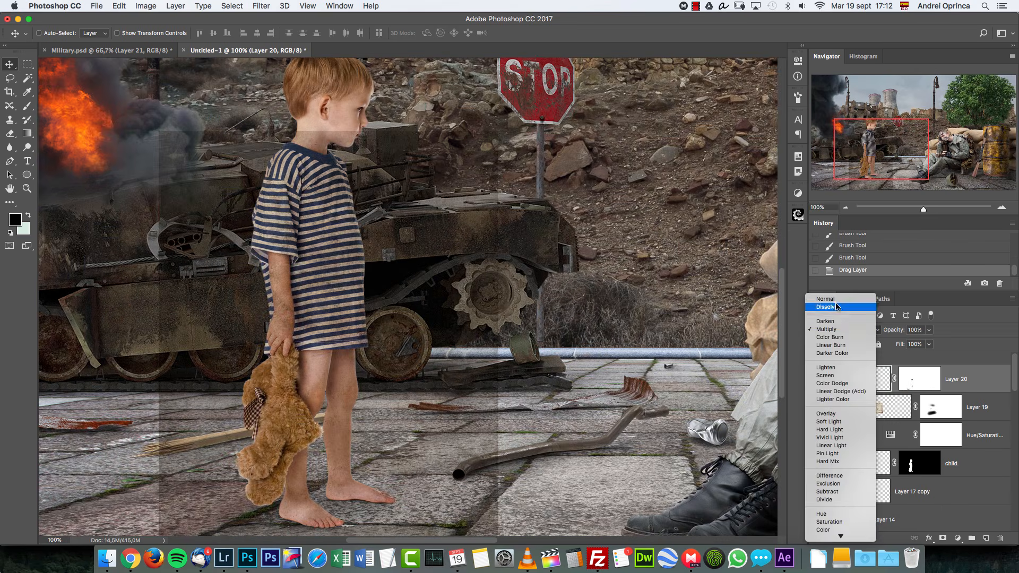
left_click(828, 297)
left_click_drag(590, 310, 575, 268)
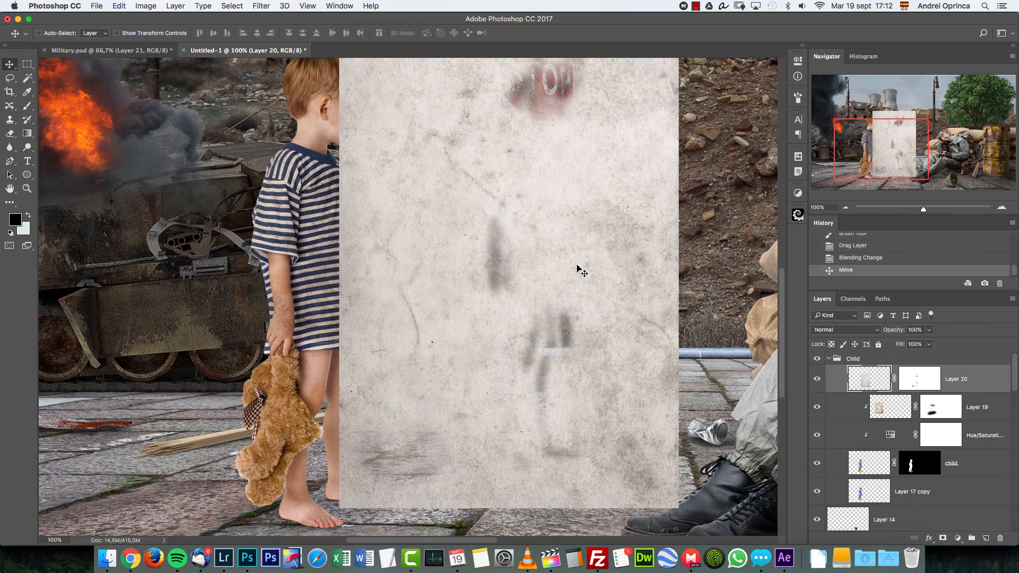
left_click_drag(930, 381, 1000, 537)
left_click(481, 192)
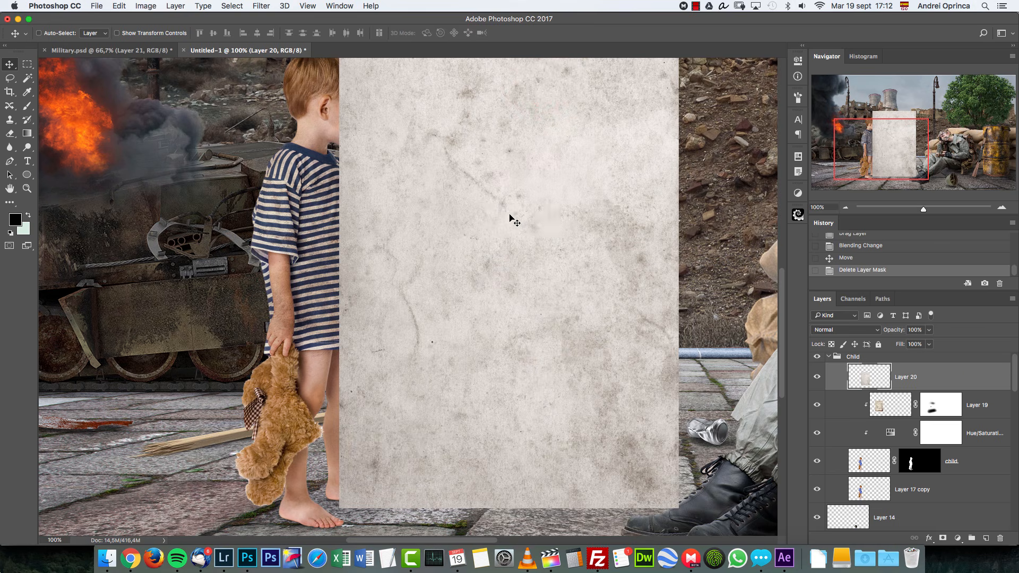
Move the second texture over the boy, clip it to the child layer and adjust its placement with Free Transform.
left_click_drag(548, 263, 400, 316)
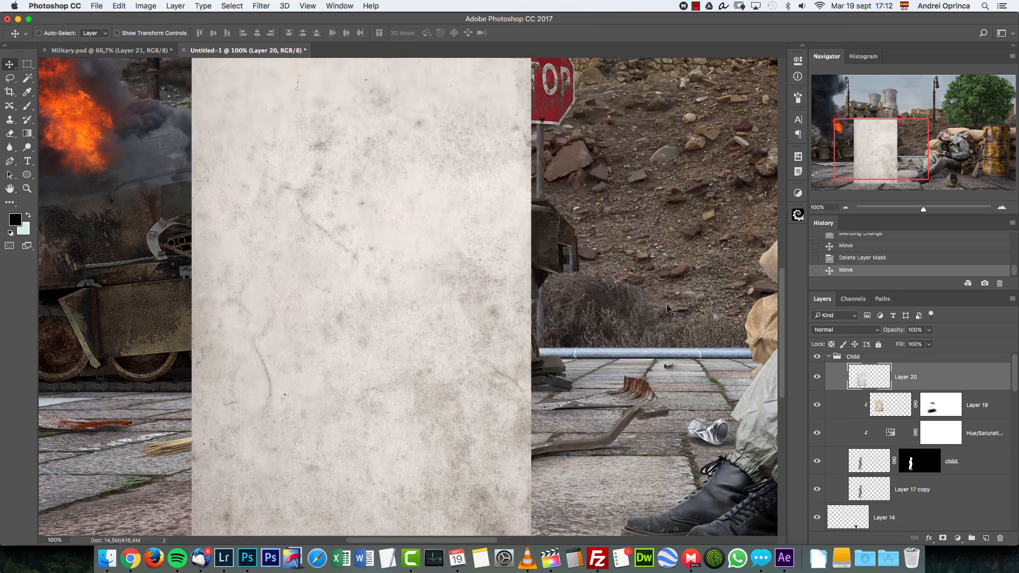
left_click(922, 386, "alt")
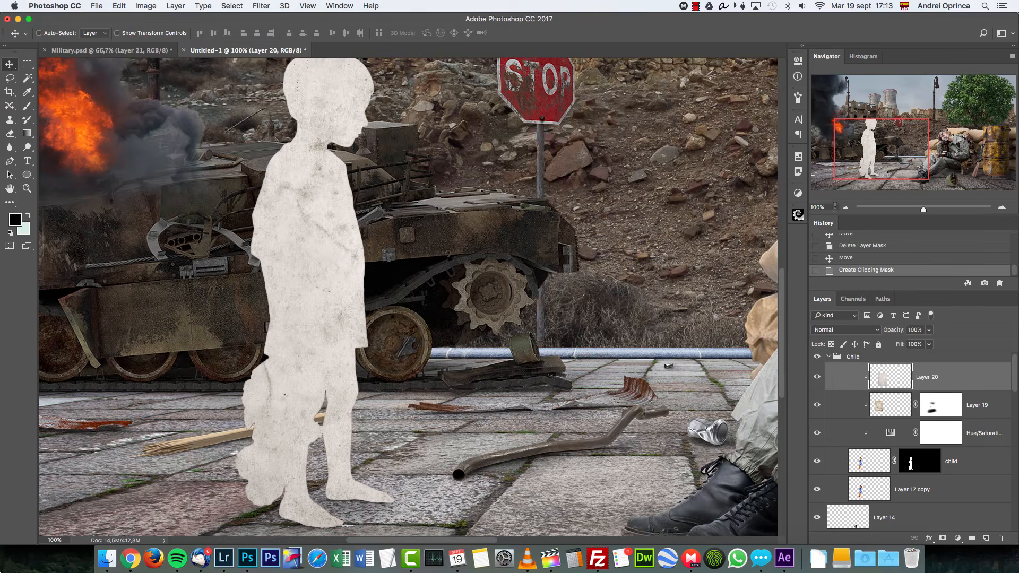
left_click(846, 207)
key("super+t")
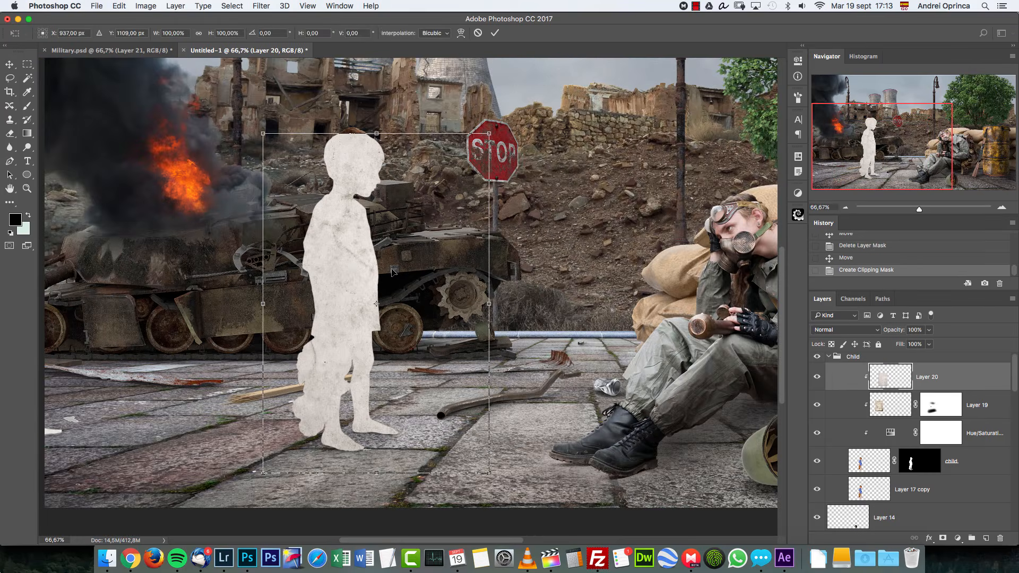
key("Return")
Blend the second texture in Multiply mode at 63% opacity and compare the boy with and without it.
left_click(843, 330)
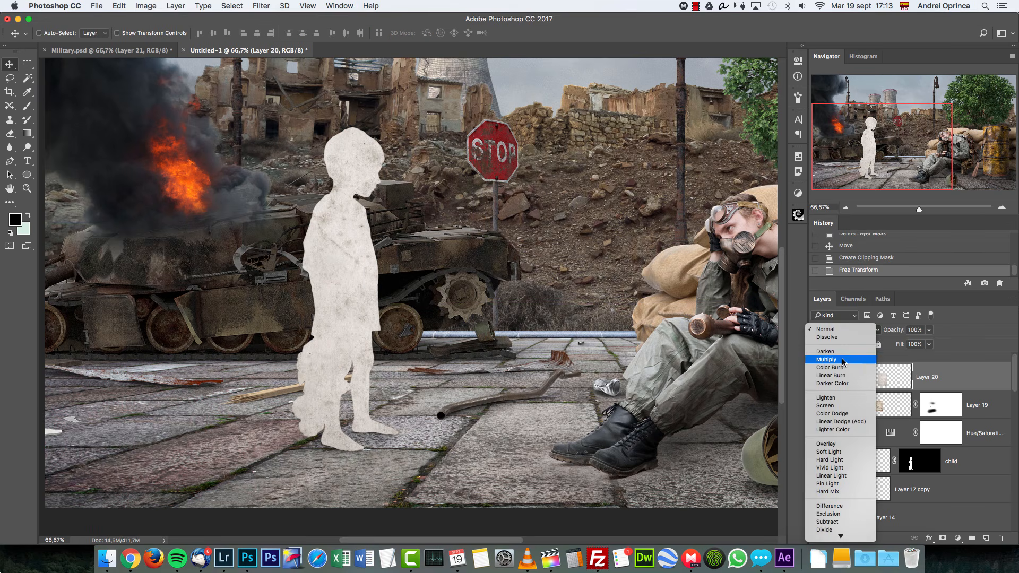
left_click(844, 359)
key("super+1")
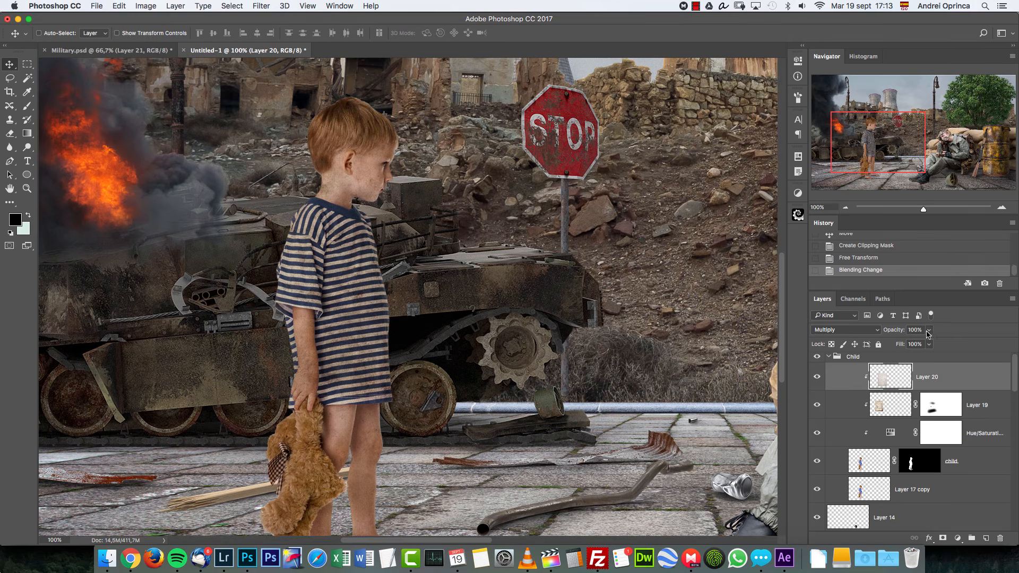
left_click(929, 329)
left_click_drag(921, 347, 912, 347)
left_click(817, 376)
left_click(818, 378)
left_click(818, 377)
left_click(818, 377)
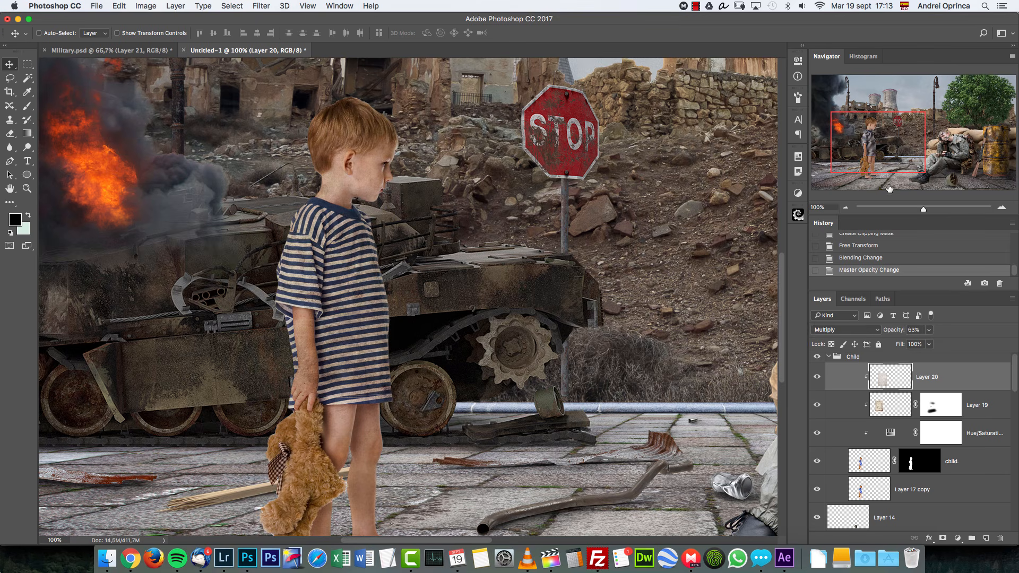
Add a Gradient Overlay layer style to the child layer and set the overlay's blend mode to Normal.
left_click(845, 207)
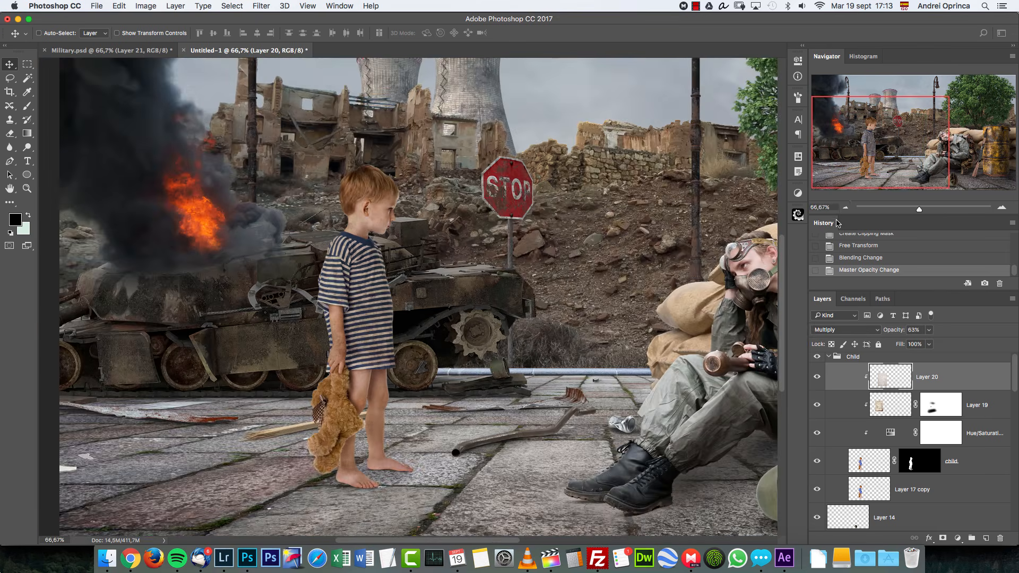
left_click(957, 537)
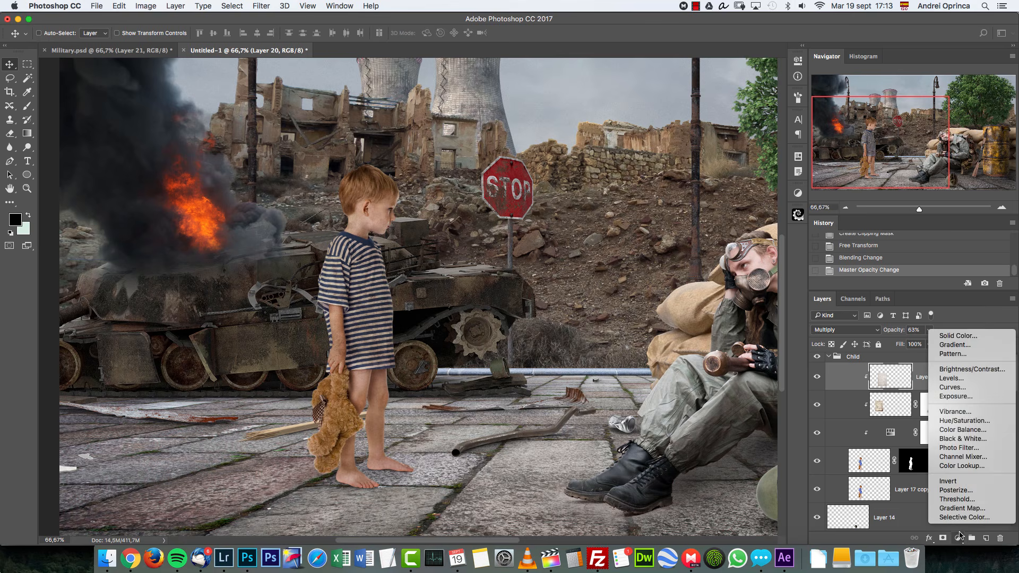
left_click(840, 443)
double_click(991, 463)
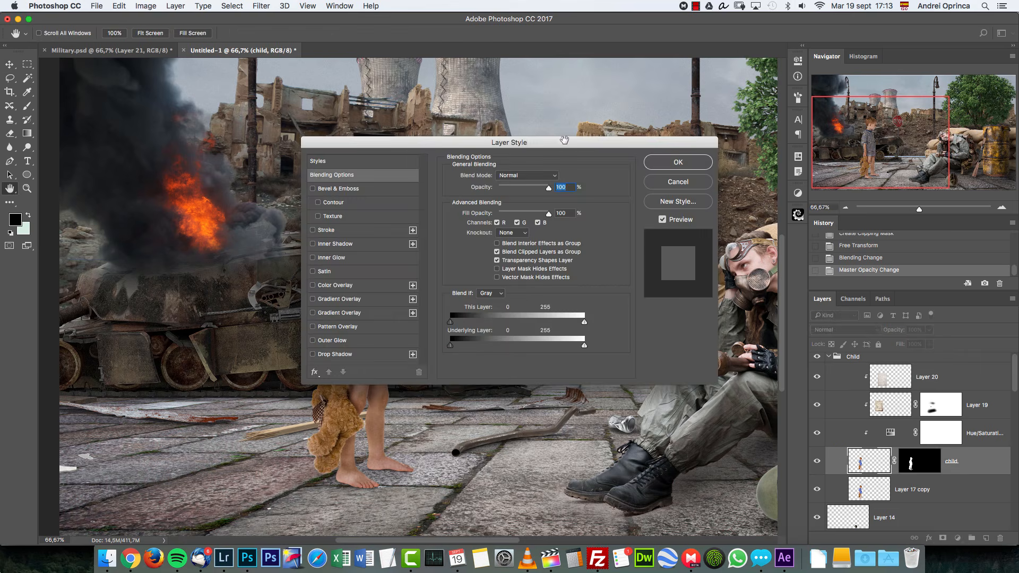
left_click_drag(565, 138, 793, 139)
left_click_drag(418, 267, 317, 260)
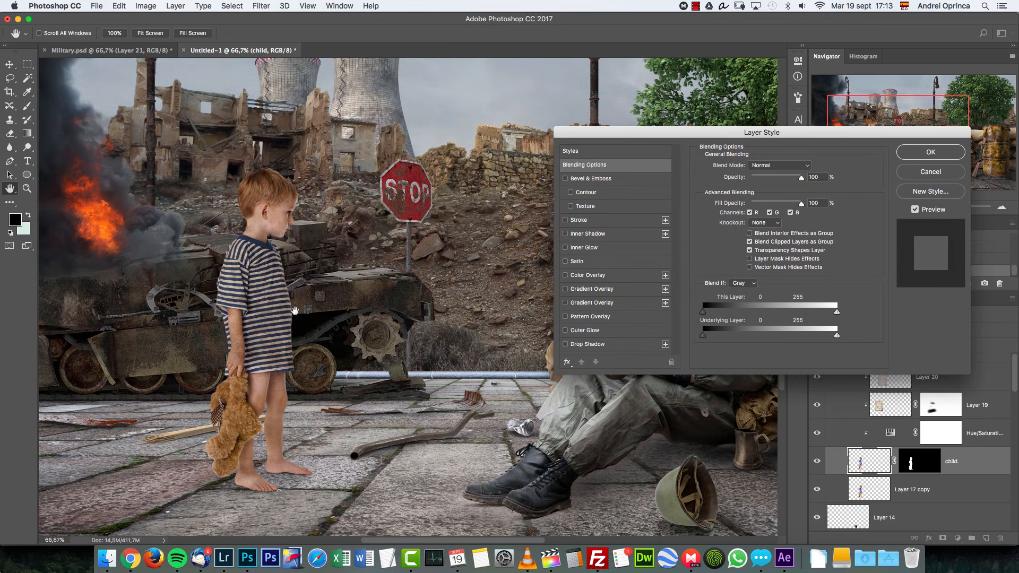
left_click(610, 292)
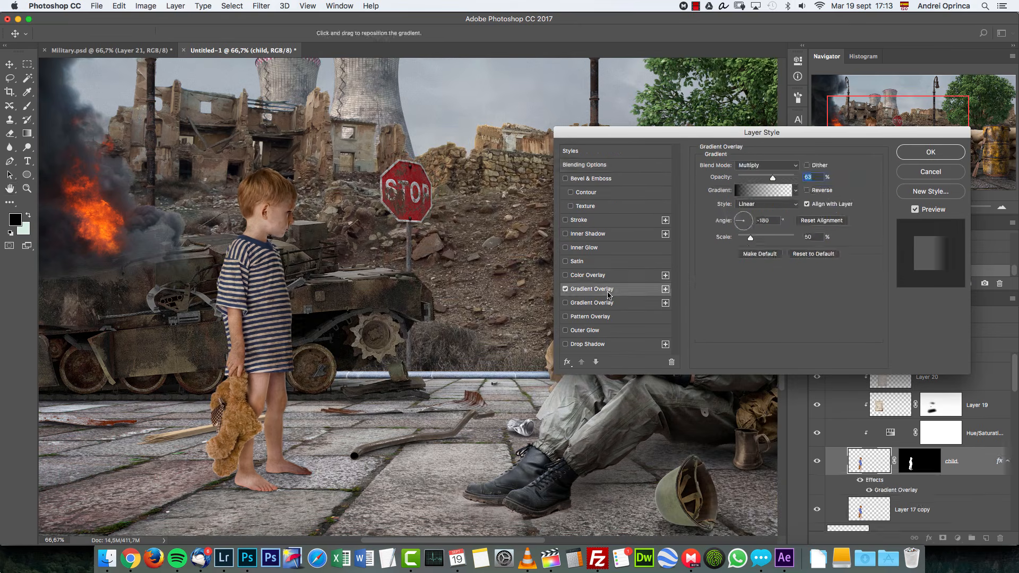
left_click(757, 166)
left_click(754, 136)
Reset the gradient presets to the defaults and use the Black, White gradient for the overlay.
left_click(760, 190)
left_click(755, 230)
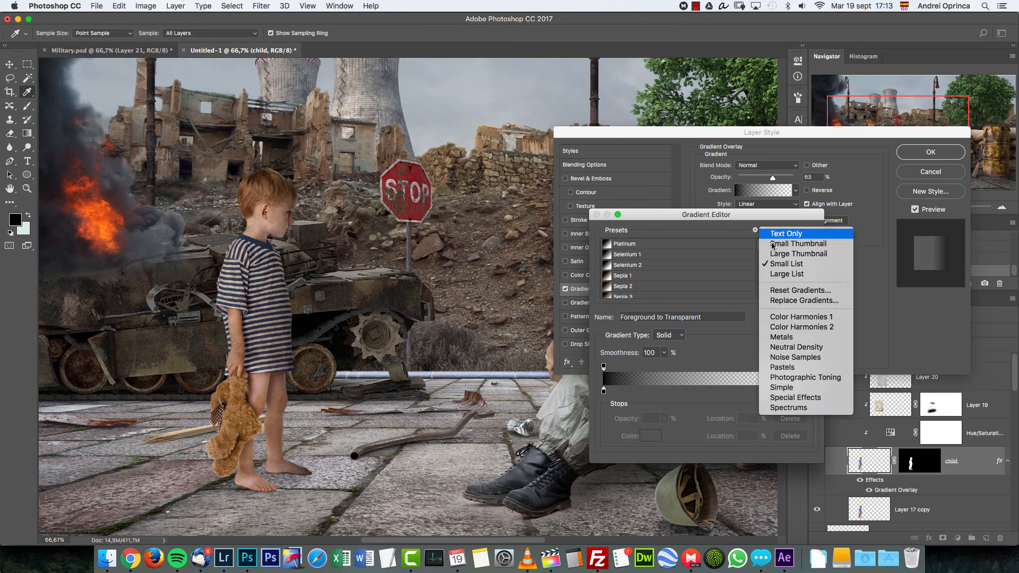
left_click(804, 291)
left_click(598, 193)
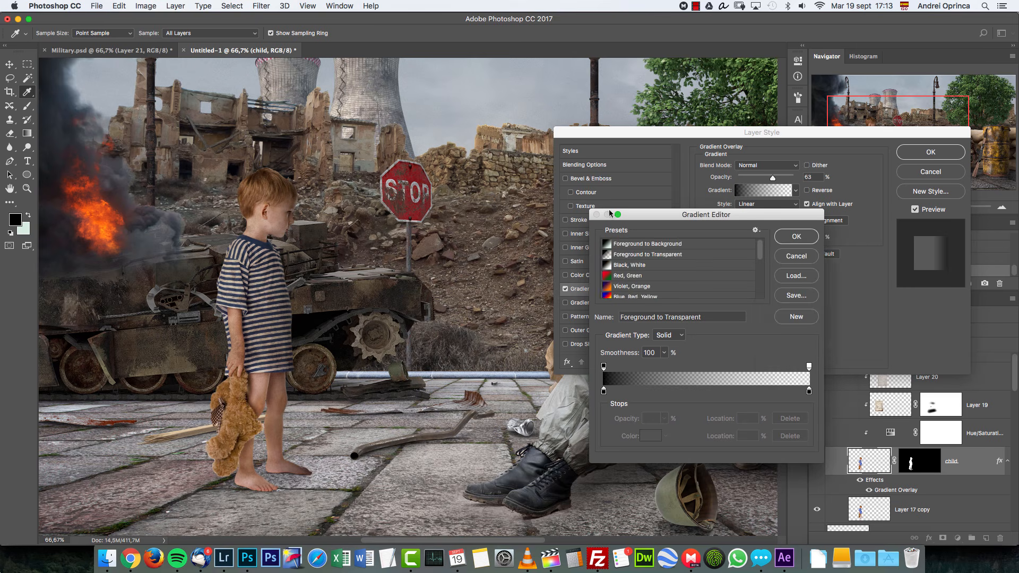
left_click(625, 265)
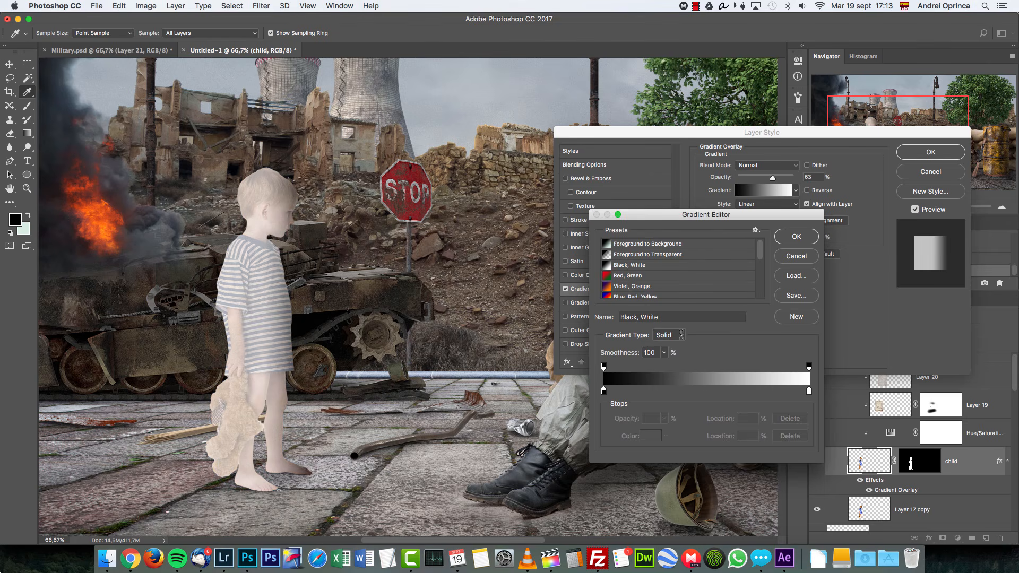
left_click(802, 240)
Set the gradient overlay to 100% opacity, 0° angle and 123% scale, and reposition the gradient across the boy.
left_click_drag(772, 178, 794, 178)
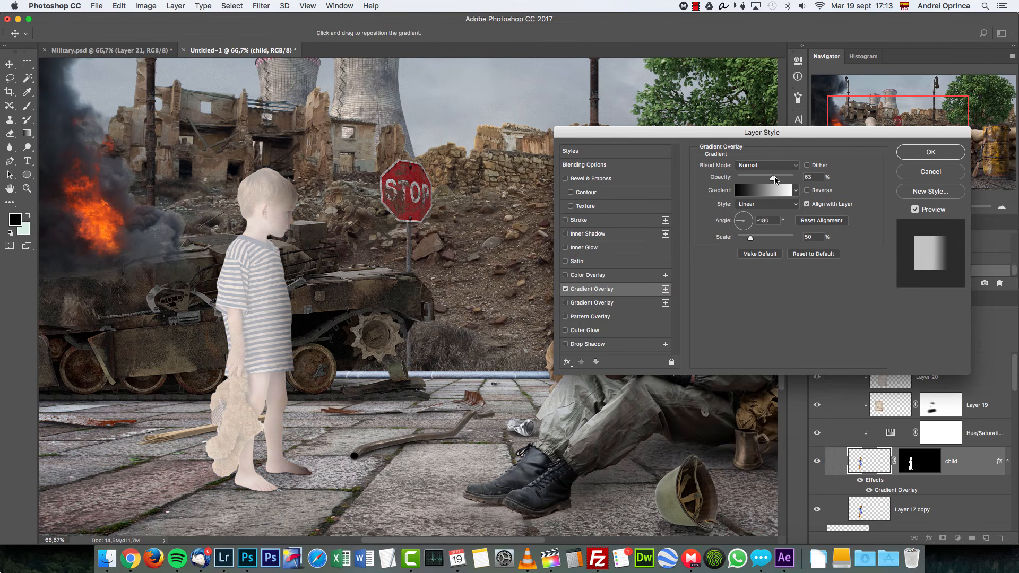
mouse_move(736, 219)
left_mouse_down()
mouse_move(727, 220)
mouse_move(754, 221)
left_mouse_up()
left_click_drag(305, 285, 274, 286)
left_click_drag(750, 238, 782, 240)
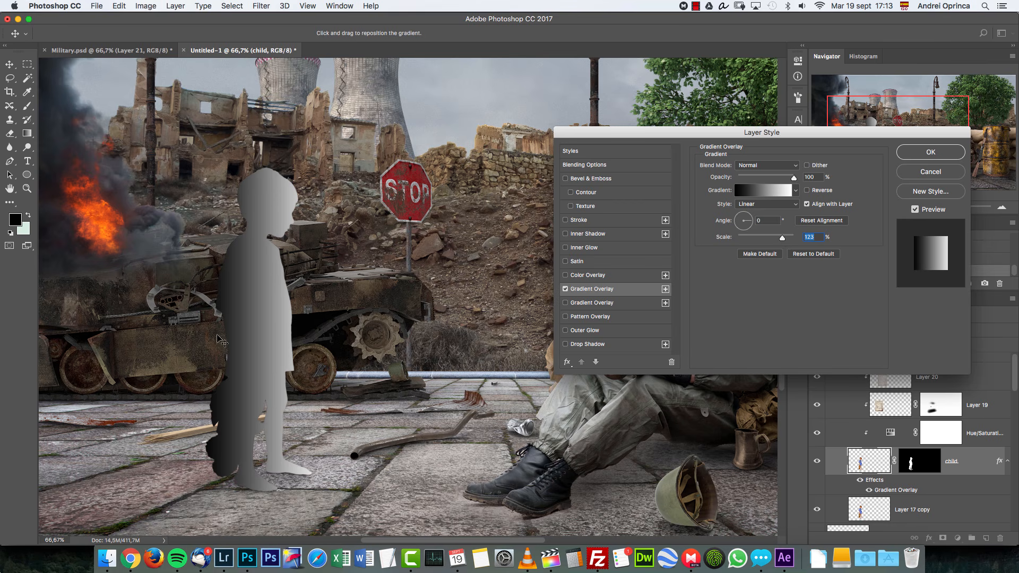
Compare Overlay, Normal and Multiply blending for the gradient on the boy, and settle on Overlay.
left_click(754, 165)
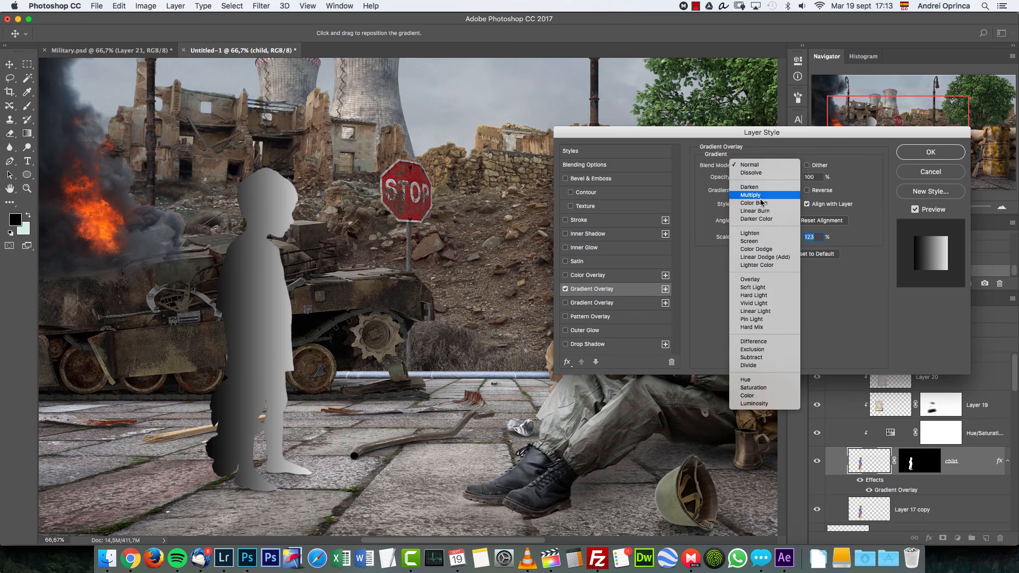
left_click(755, 279)
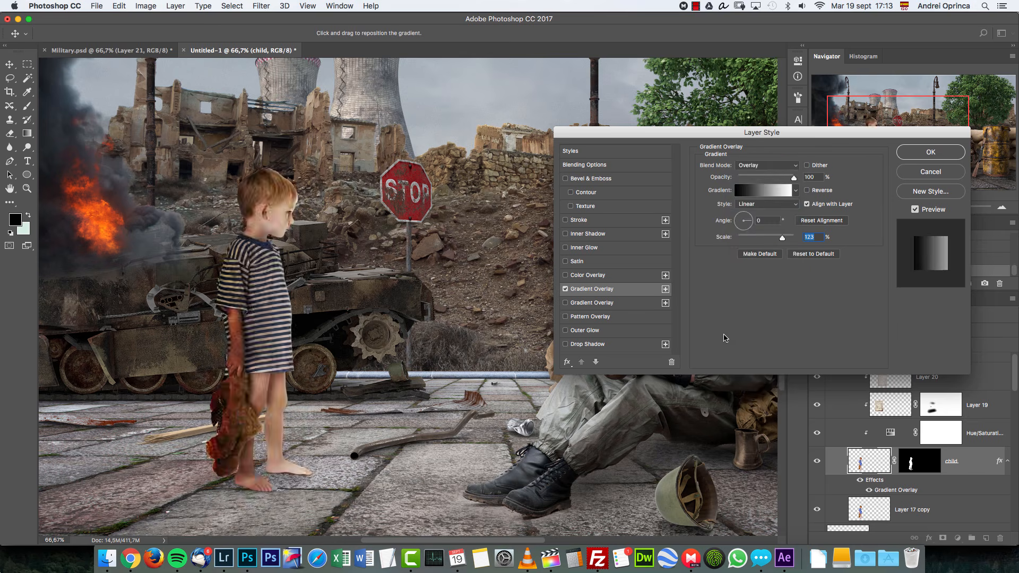
left_click(749, 166)
left_click(754, 49)
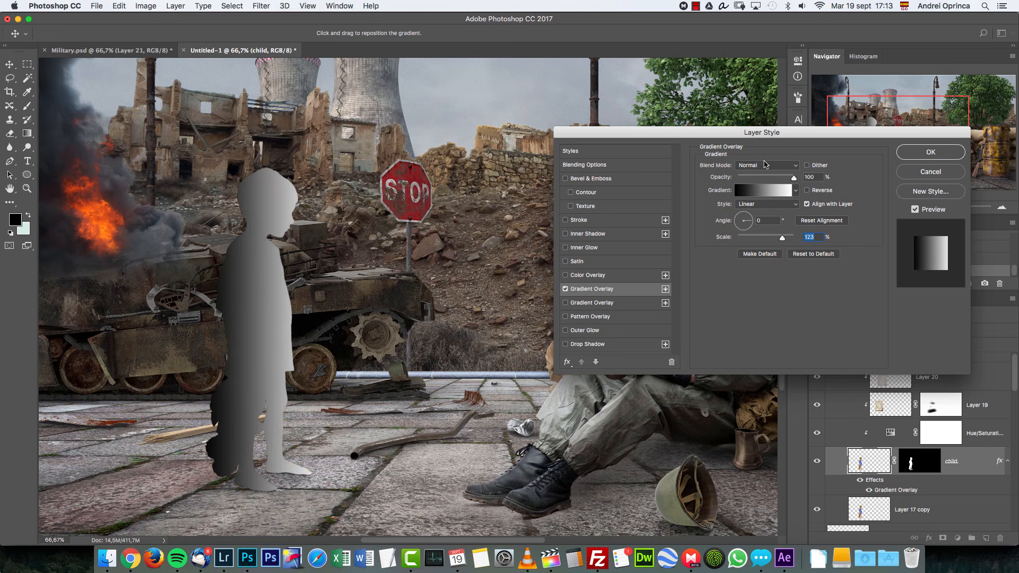
left_click(759, 165)
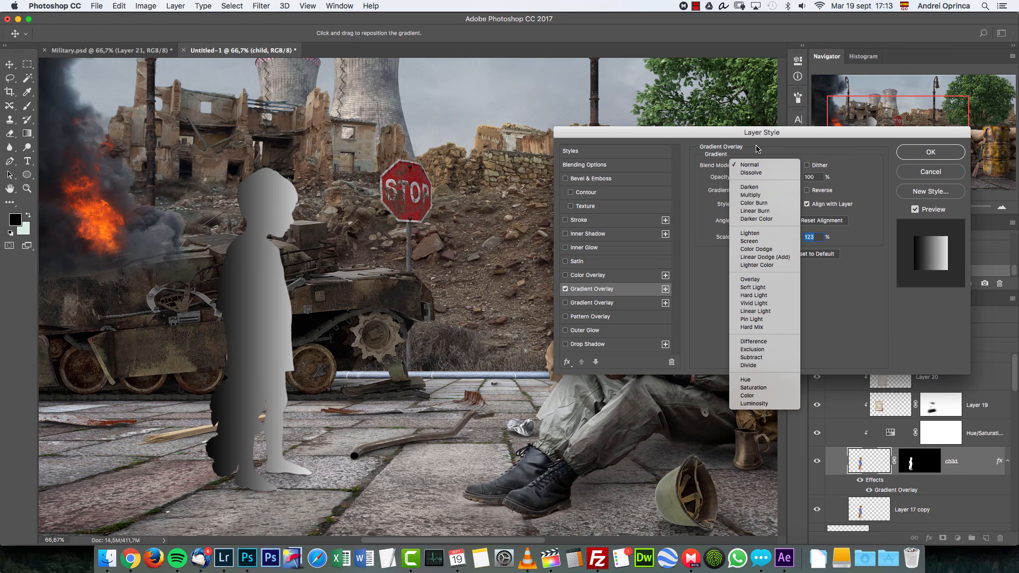
left_click(751, 195)
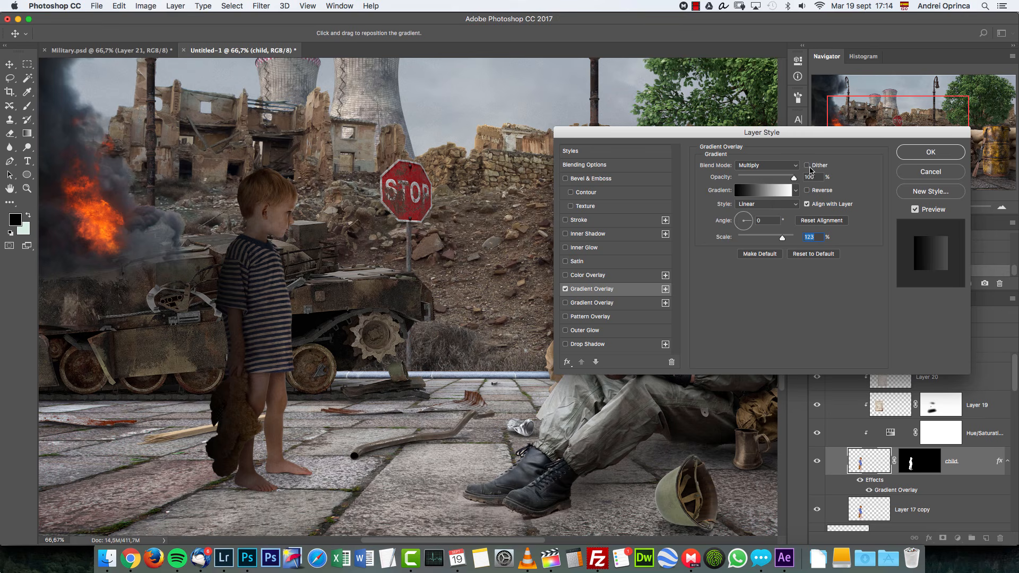
left_click(784, 165)
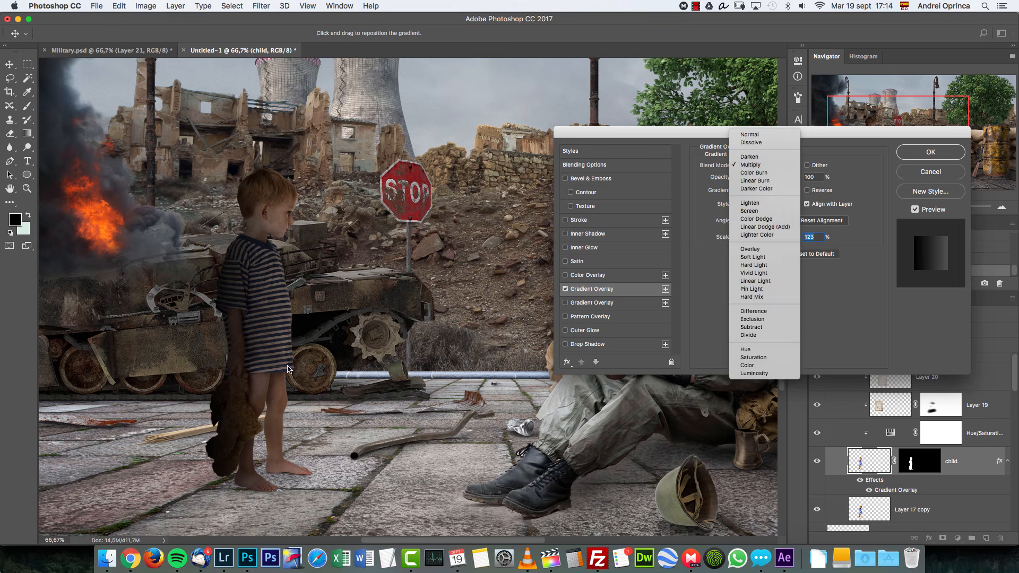
left_click(750, 249)
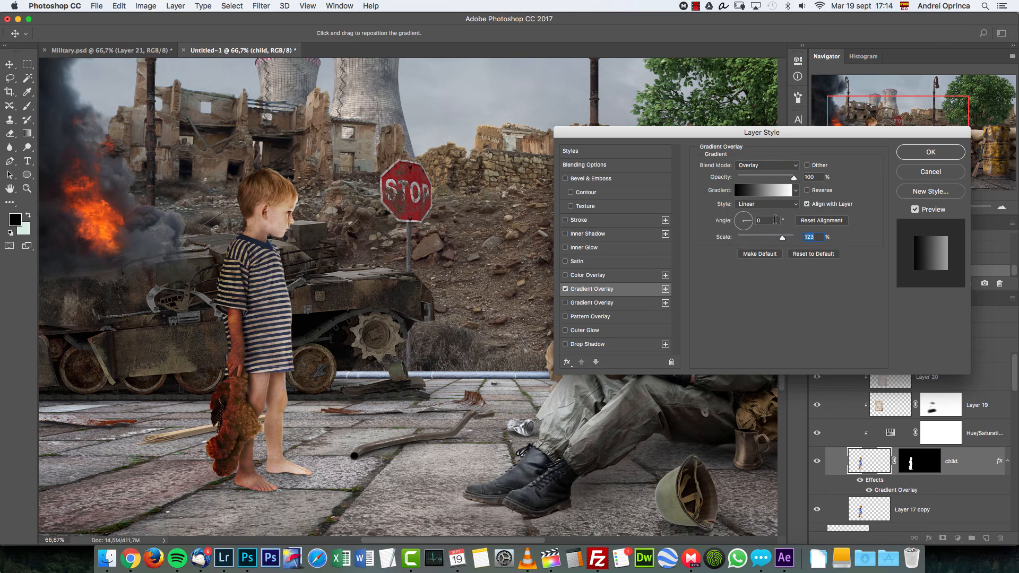
Lower the gradient overlay's opacity to 34%, compare the boy with and without the effect, and apply the layer style.
left_click(566, 289)
left_click(565, 289)
left_click_drag(794, 178, 753, 181)
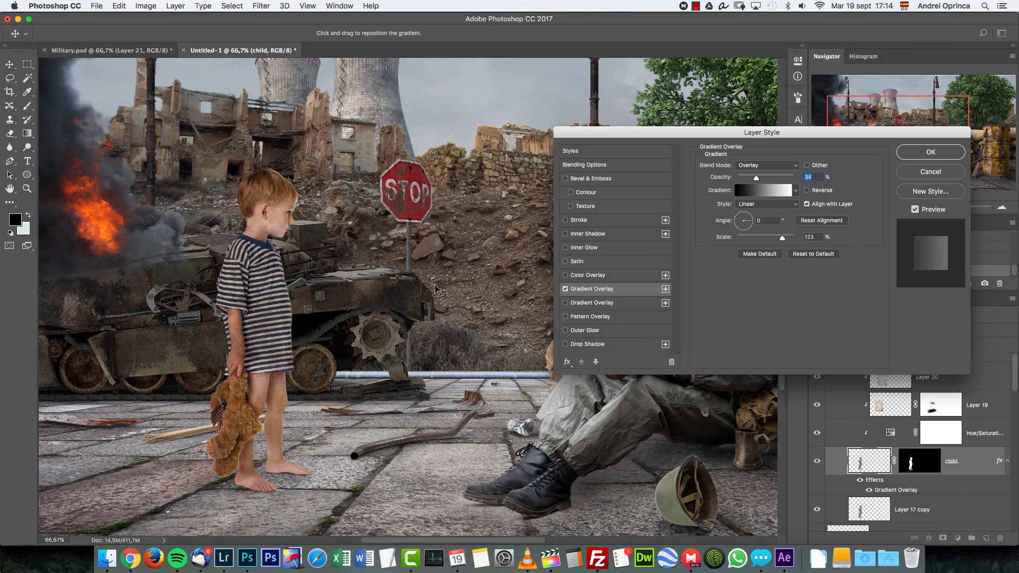
left_click(566, 290)
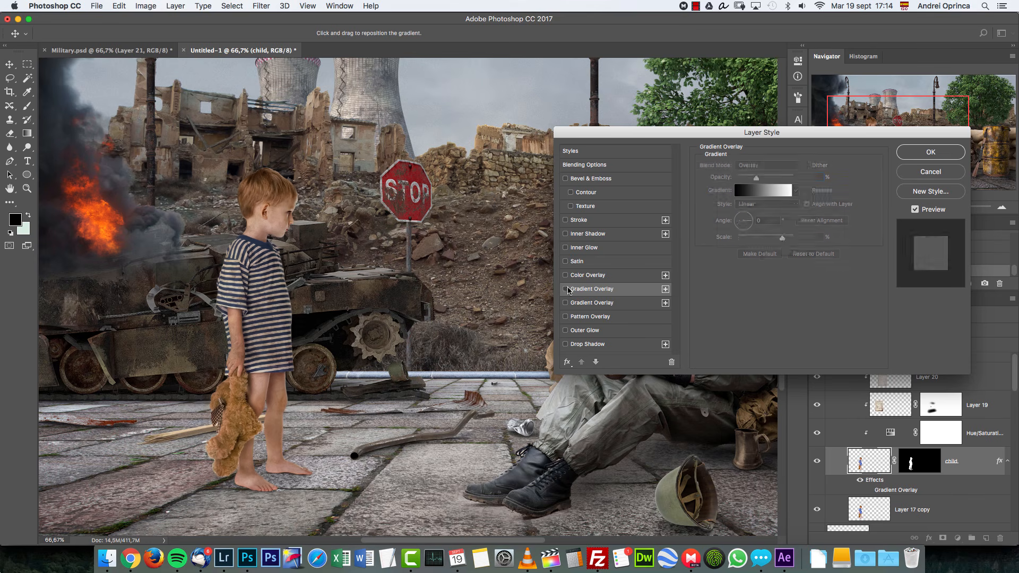
left_click(807, 177)
key("Return")
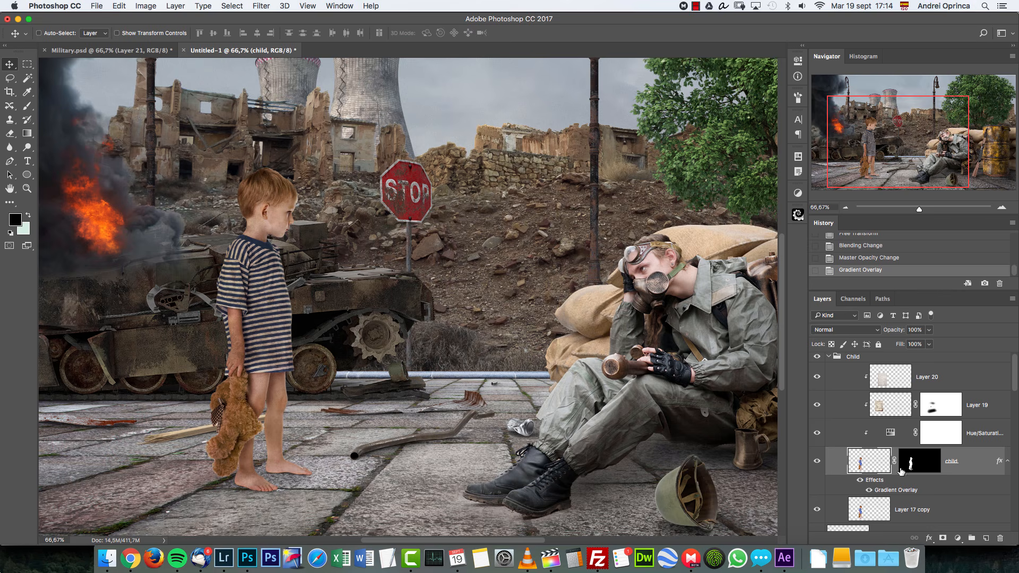
Set the saturation of the Hue/Saturation adjustment clipped to the boy to -35.
double_click(891, 432)
left_click(768, 139)
type("-40")
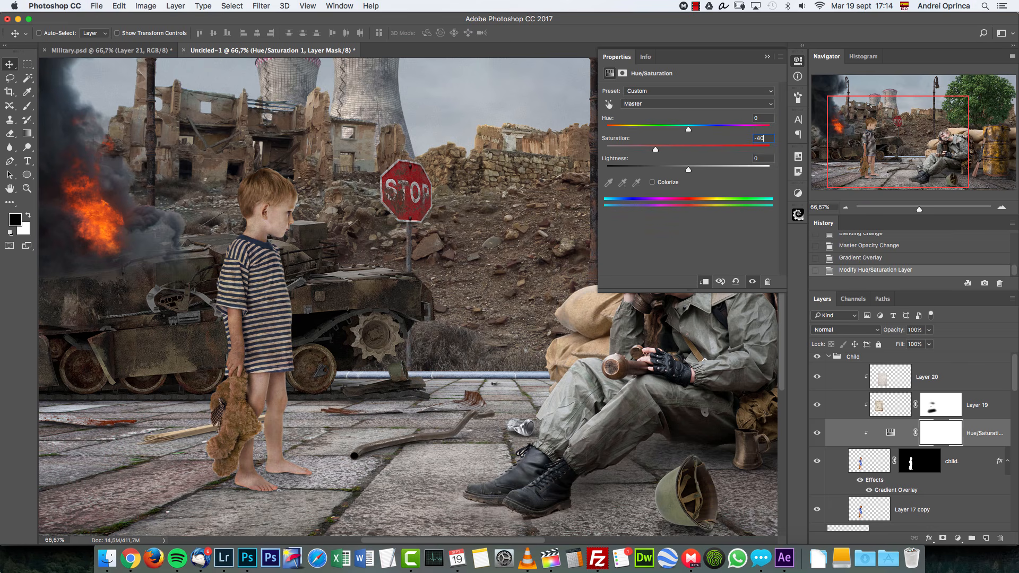
key("BackSpace")
key("BackSpace")
type("35")
left_click(769, 57)
left_click(846, 208)
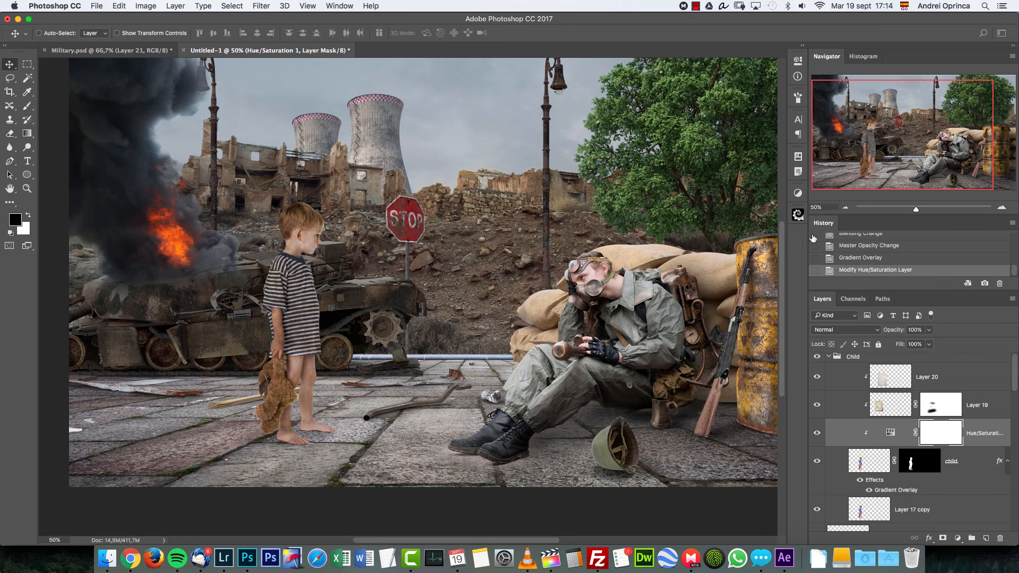
Desaturate the Layer 19 texture to a saturation of -63 and compare the image with and without other layers.
left_click(887, 407)
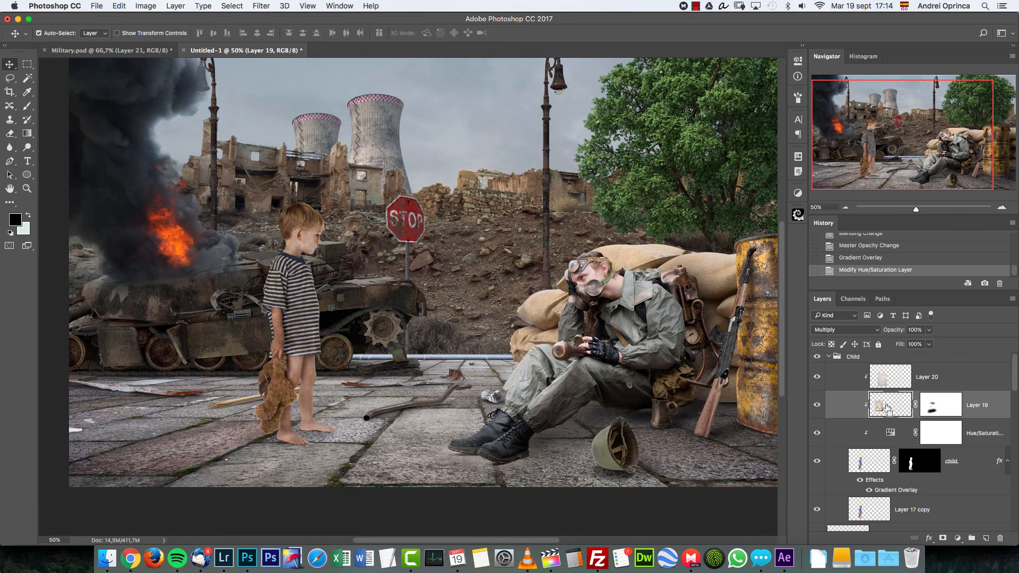
key("super+u")
key("Escape")
left_click(817, 406)
left_click(818, 406)
key("super+u")
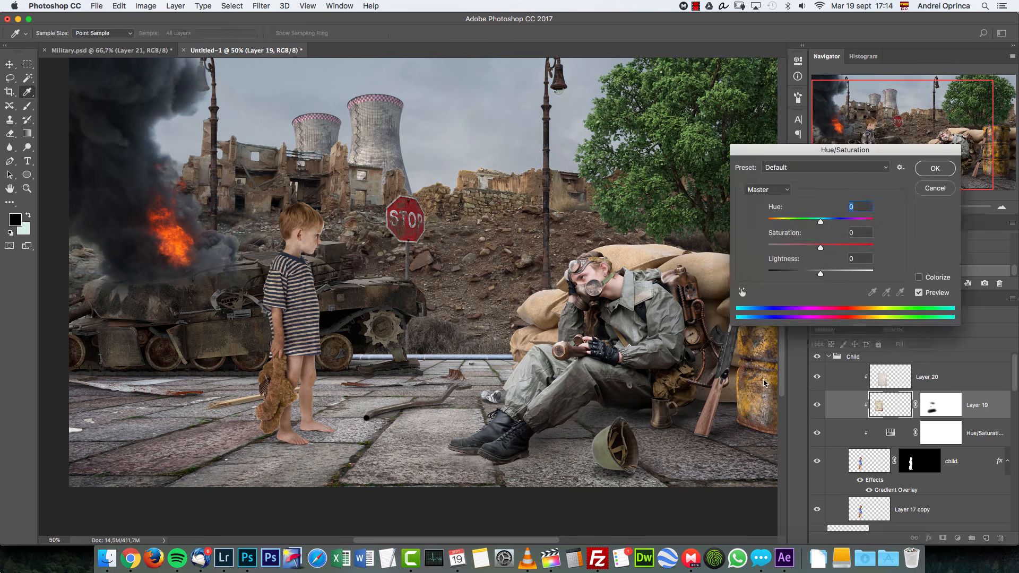
left_click_drag(817, 245, 791, 248)
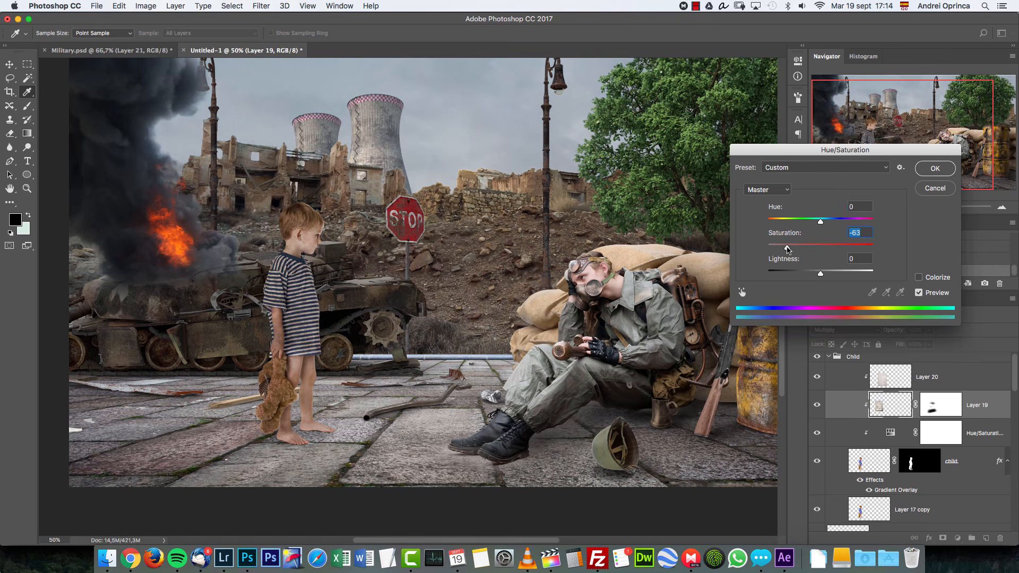
left_click(939, 169)
key("v")
key("super+1")
left_click_drag(468, 303, 582, 319)
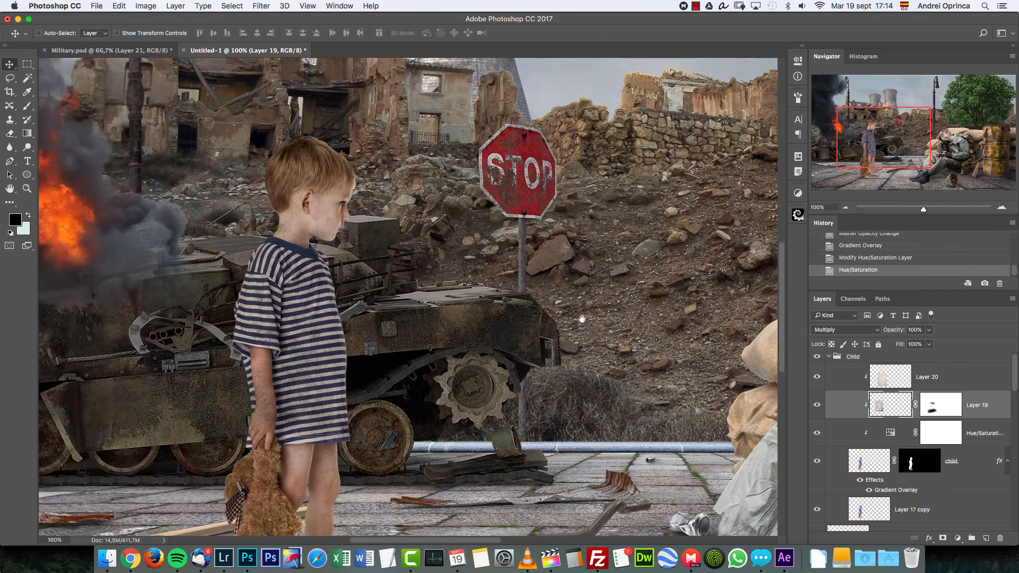
left_click(846, 207)
left_click(845, 207)
left_click(817, 406, "alt")
left_click(818, 406, "alt")
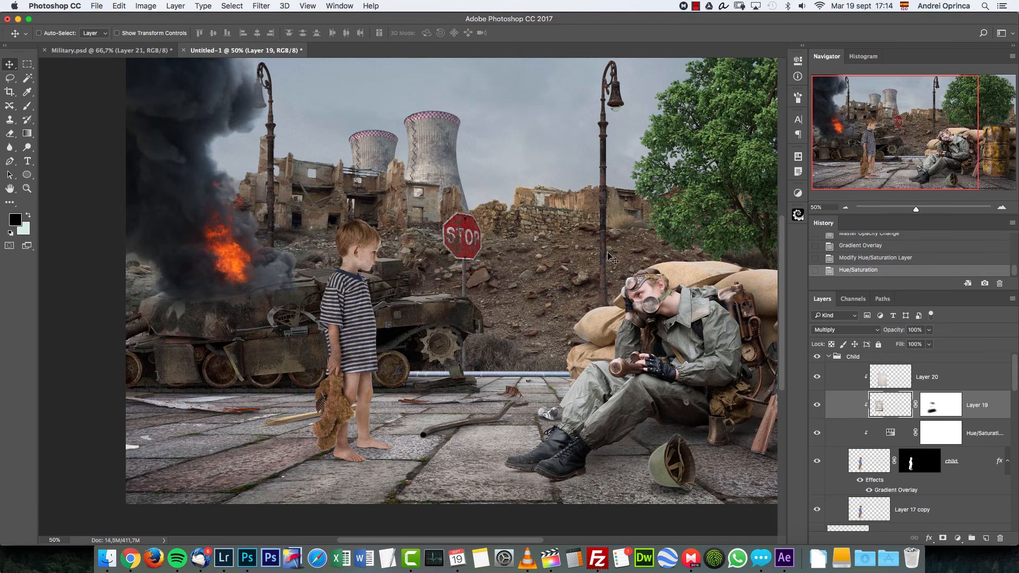
Reduce the saturation of the black smoke on Layer 15 to -56.
left_click(184, 98, "super")
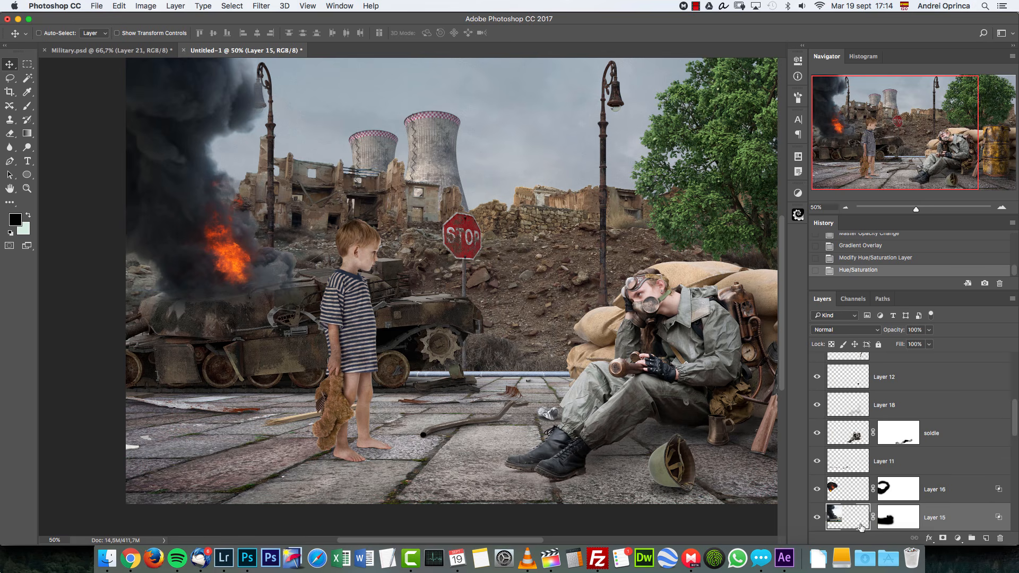
key("super+u")
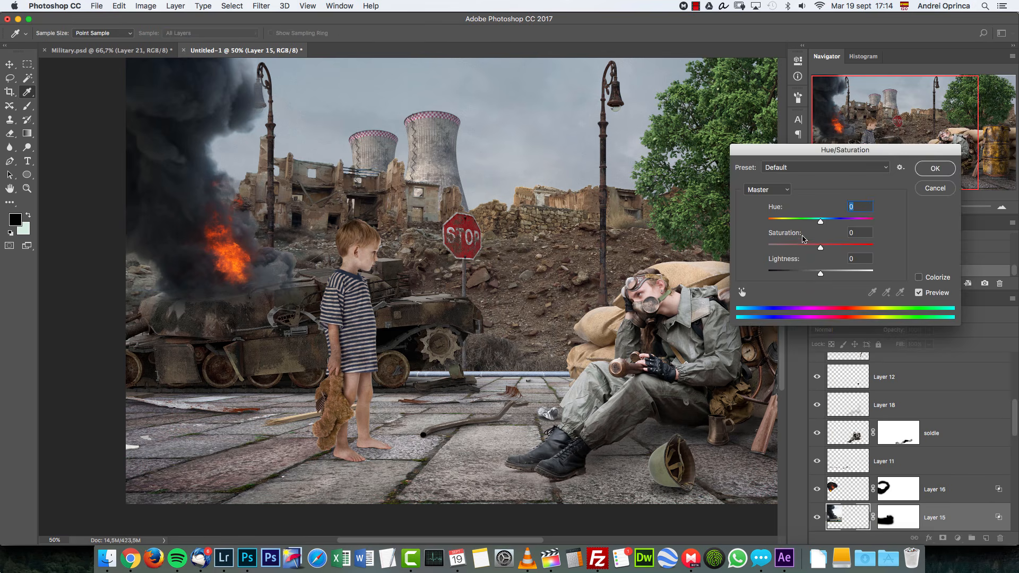
left_click(791, 245)
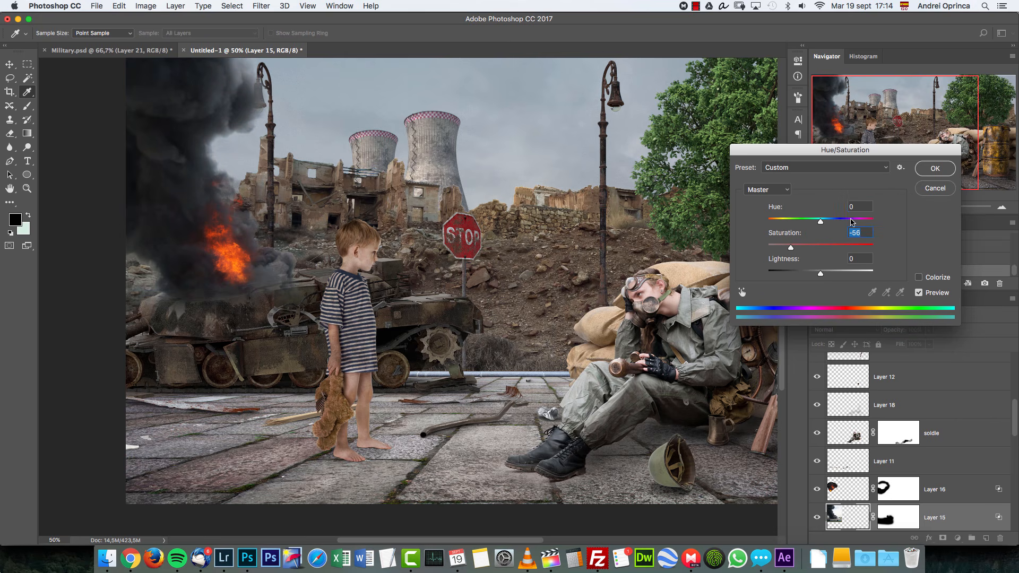
left_click(930, 169)
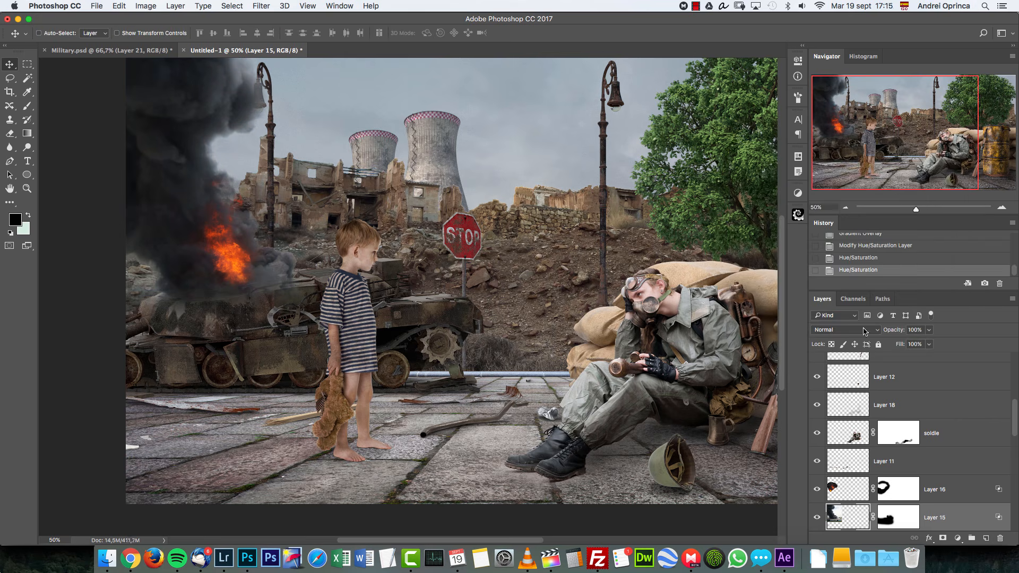
left_click(844, 208)
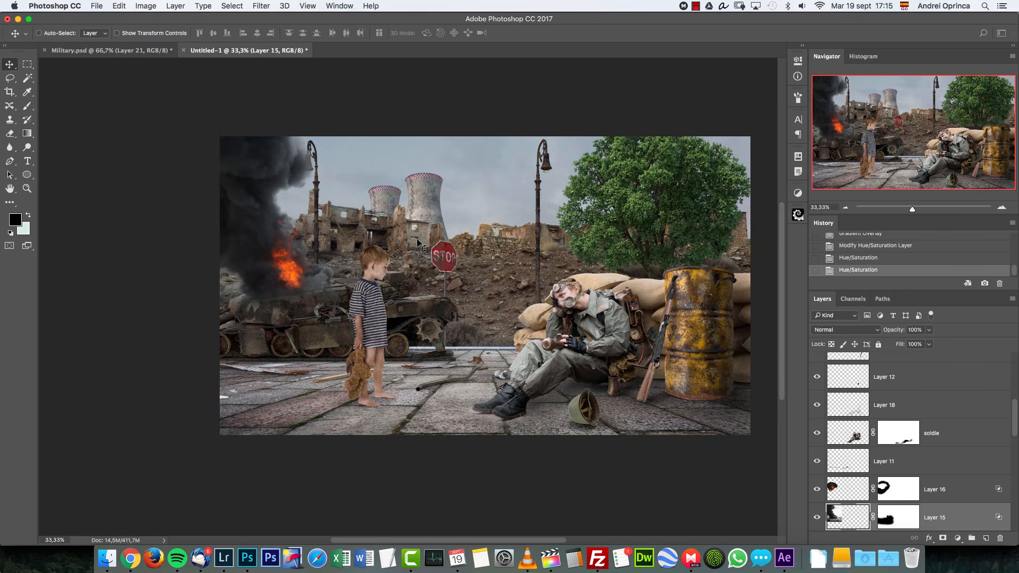
Select the Child group, compare the scene with and without it, and collapse the group.
left_click_drag(1015, 417, 1006, 343)
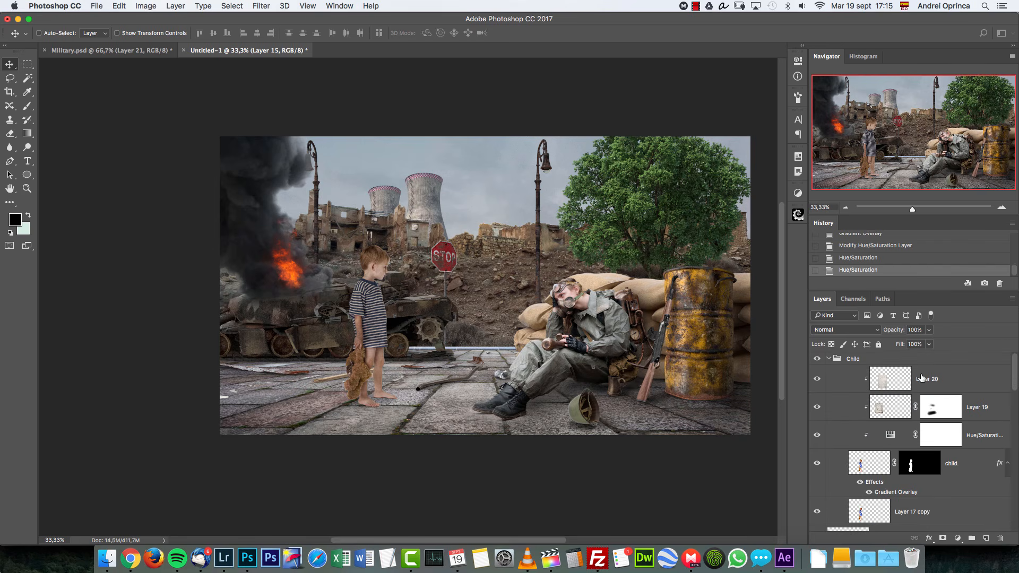
left_click(828, 358)
left_click(846, 360)
left_click(816, 358)
left_click(815, 358)
left_click(828, 359)
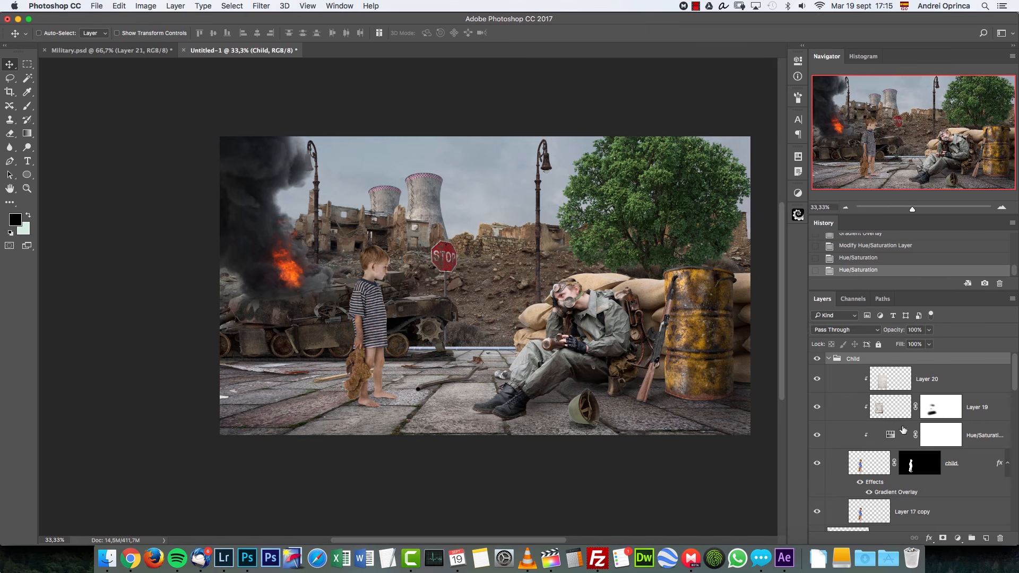
left_click(828, 359)
mouse_move(1014, 374)
left_mouse_down()
mouse_move(1003, 523)
mouse_move(1013, 382)
left_mouse_up()
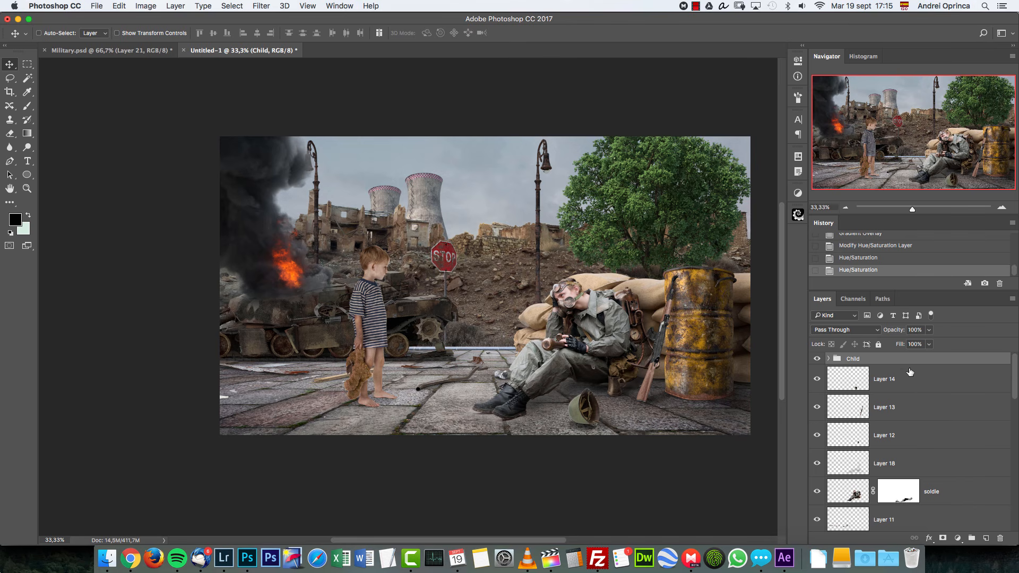
Add a new empty layer above the Child group and set its blend mode to Screen.
left_click(1002, 207)
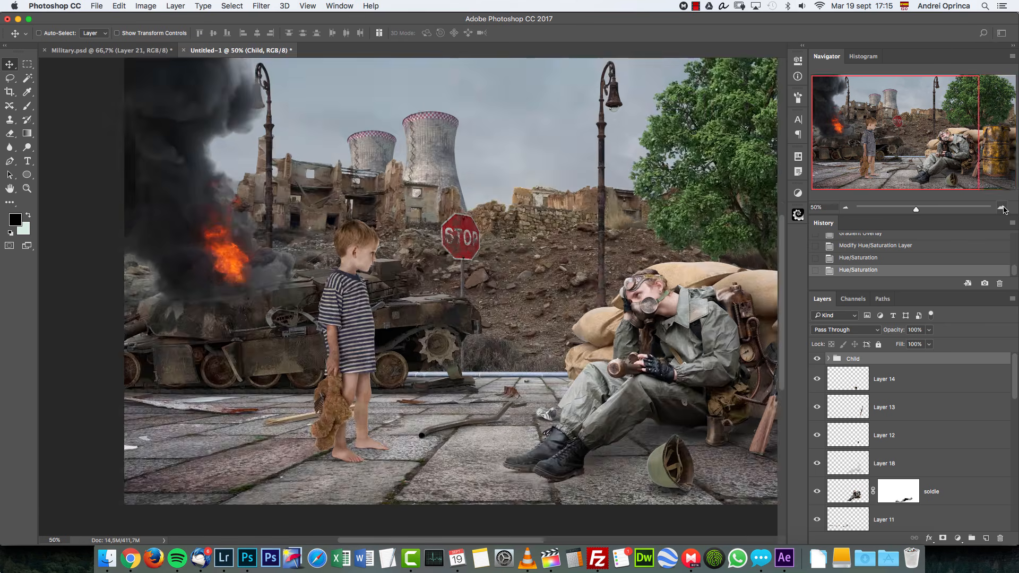
left_click(959, 536)
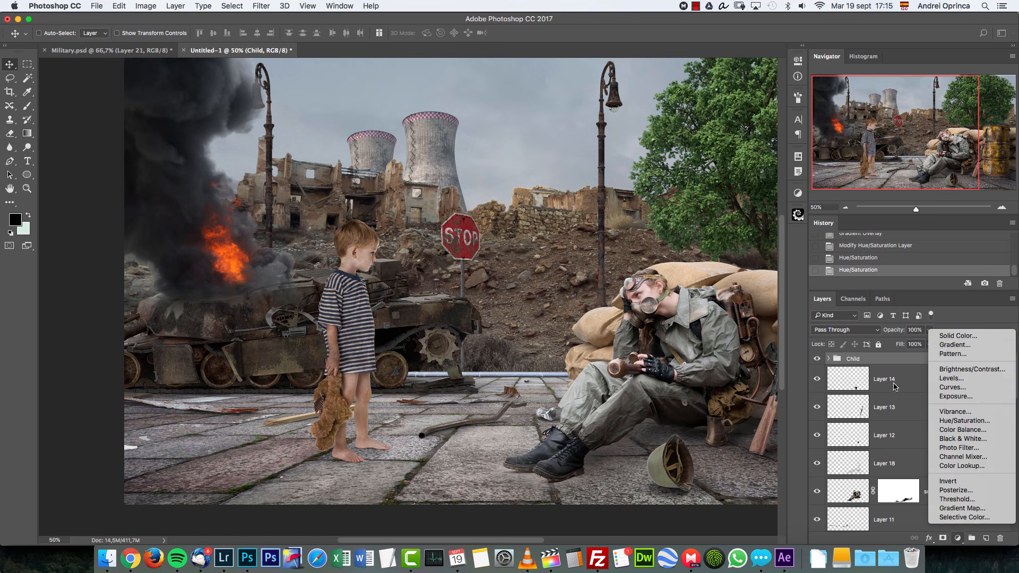
left_click(900, 367)
left_click(985, 537)
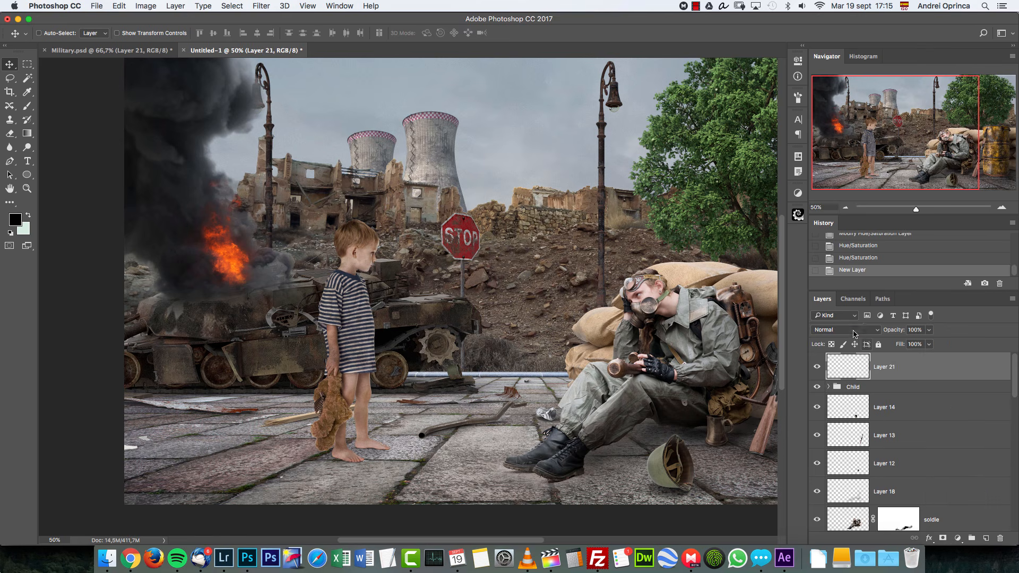
left_click(855, 330)
left_click(830, 406)
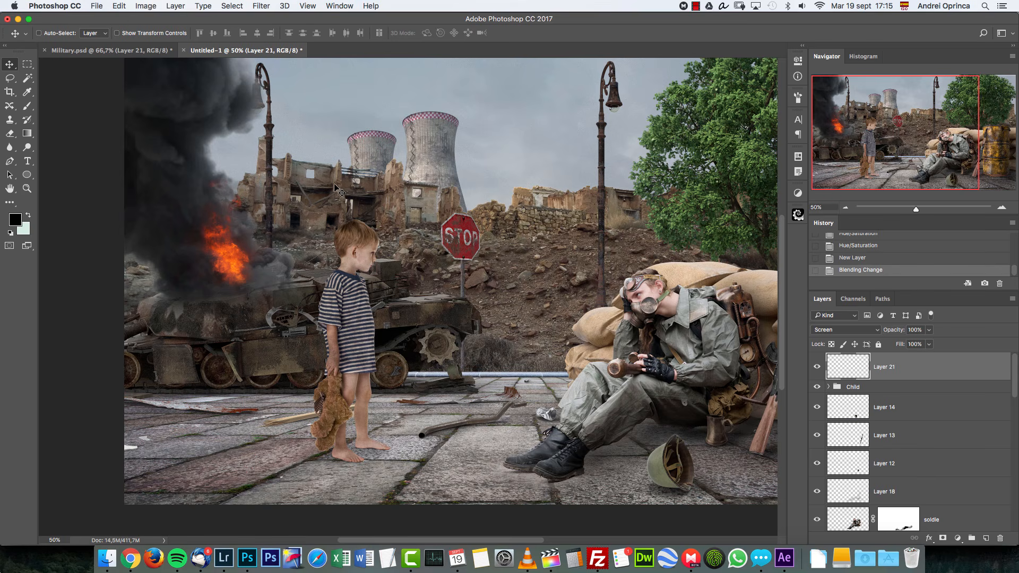
Choose the Brush tool and pick a dark grey foreground colour for painting haze.
key("b")
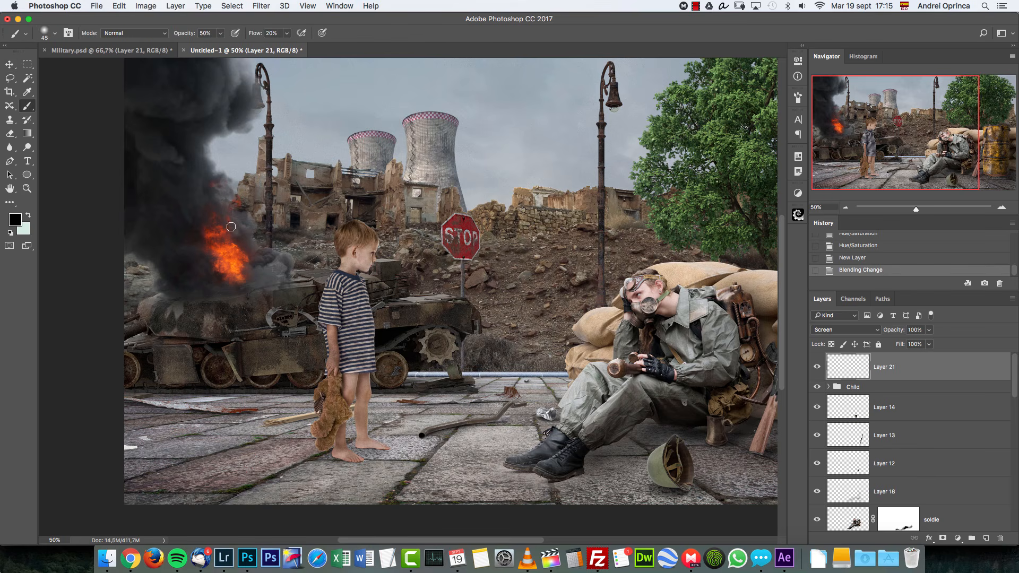
left_click(15, 219)
left_click(711, 248)
left_click_drag(584, 215, 577, 227)
left_click(803, 127)
Enlarge the soft round brush to 800 px with 0% hardness and turn off its Transfer dynamics.
key("bracketright")
key("bracketright")
key("bracketright")
key("bracketright")
key("bracketright")
key("bracketright")
key("bracketright")
key("bracketright")
key("bracketright")
key("bracketright")
key("bracketright")
key("bracketright")
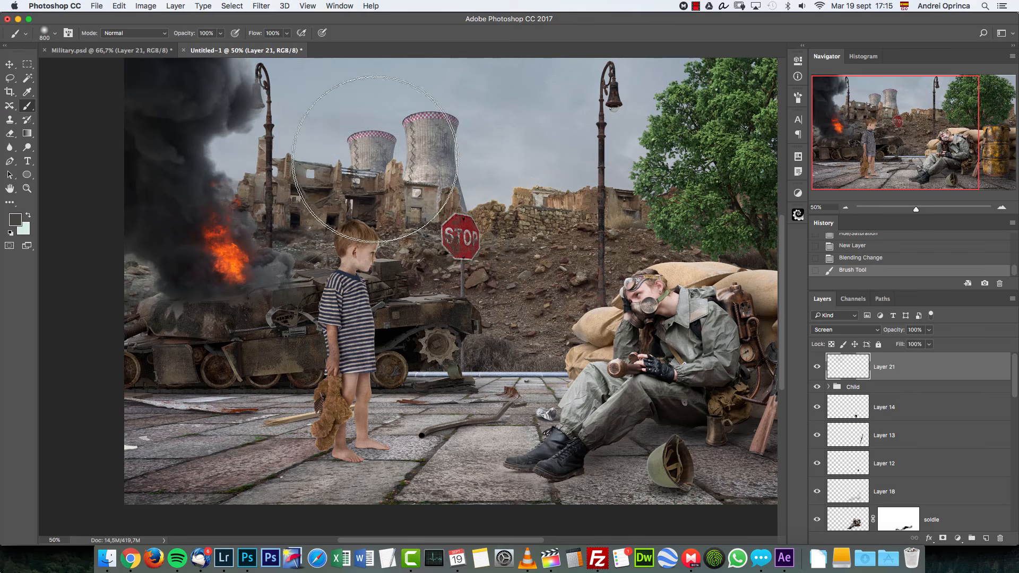
right_click(381, 137)
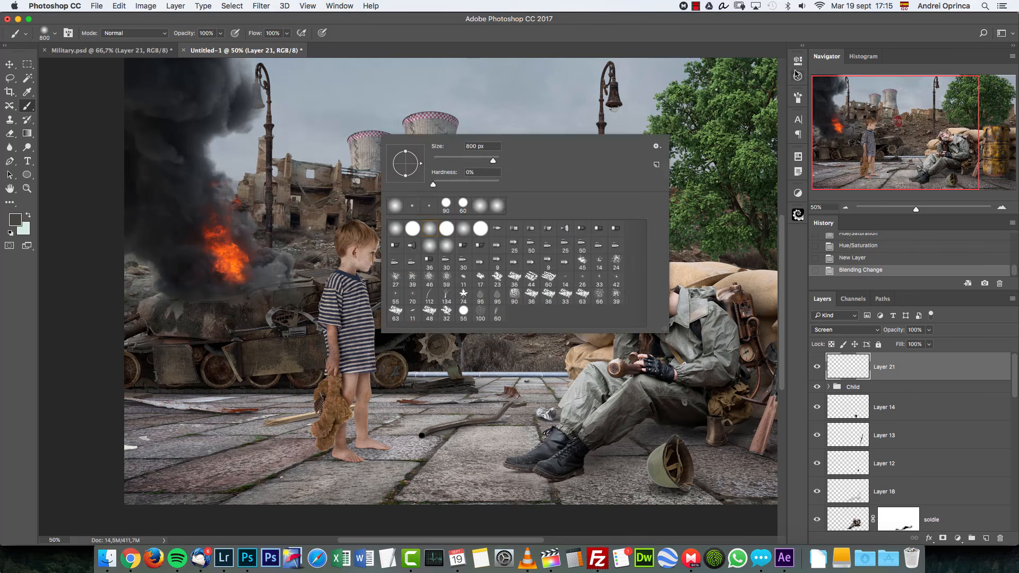
left_click(798, 97)
left_click(538, 190)
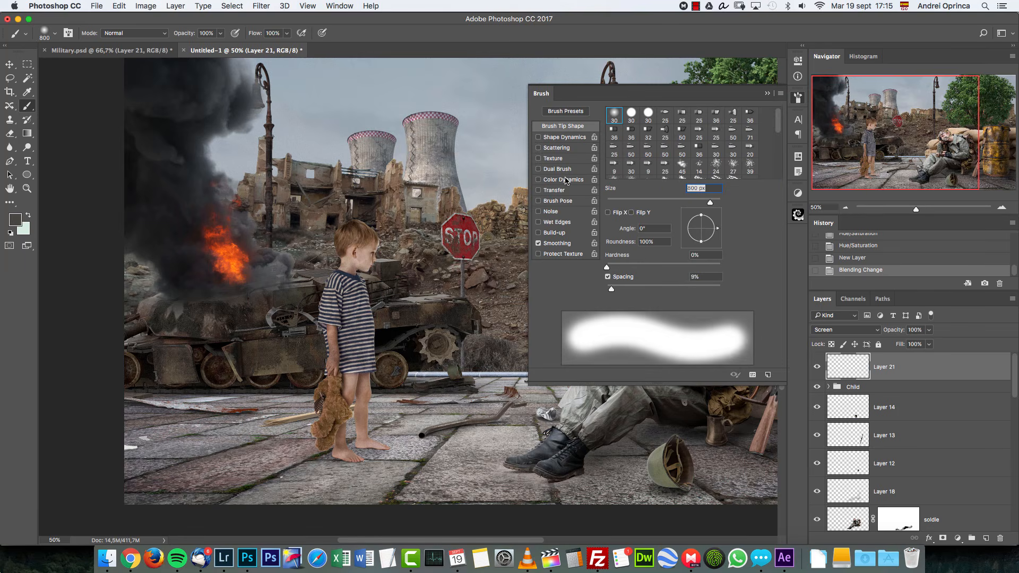
left_click(767, 95)
Try a dab of dark grey haze over the ruins and cooling towers on the Screen layer.
left_click(360, 168)
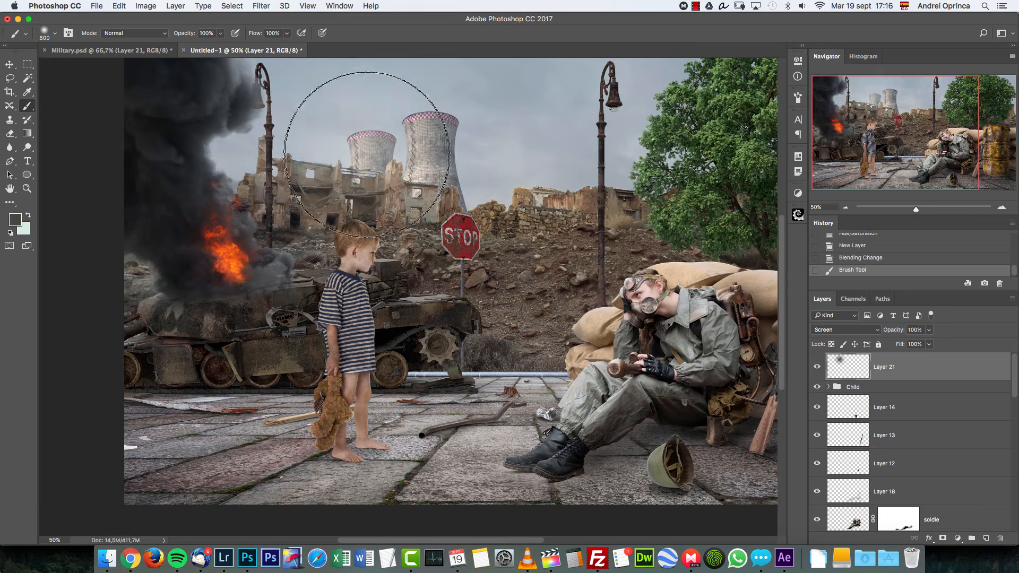
key("super+z")
key("super+z")
key("super+z")
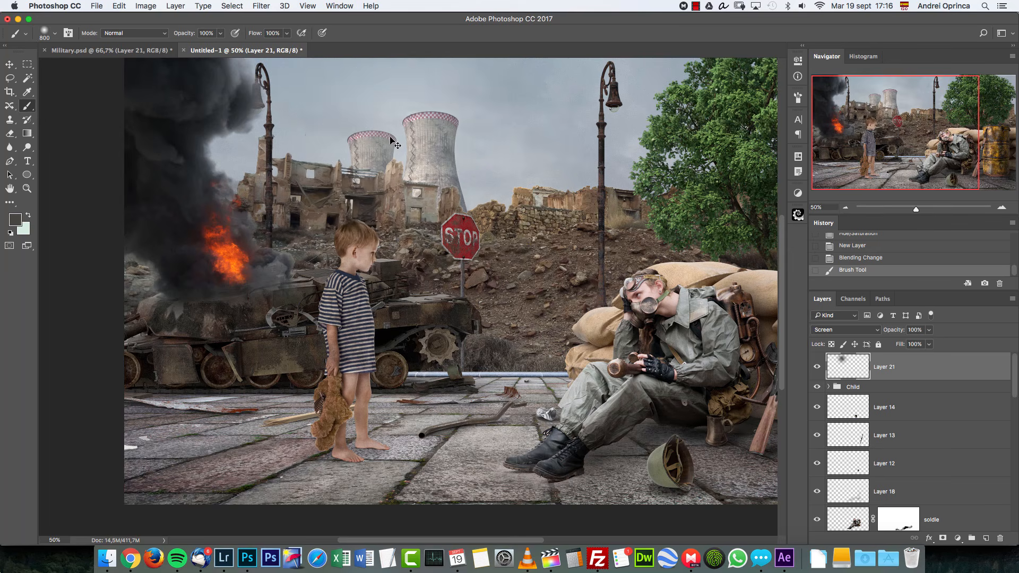
Sample the sky's grey-blue, switch Layer 21 to Normal blending, and paint haze over the ruins and cooling towers.
left_click(330, 141, "alt")
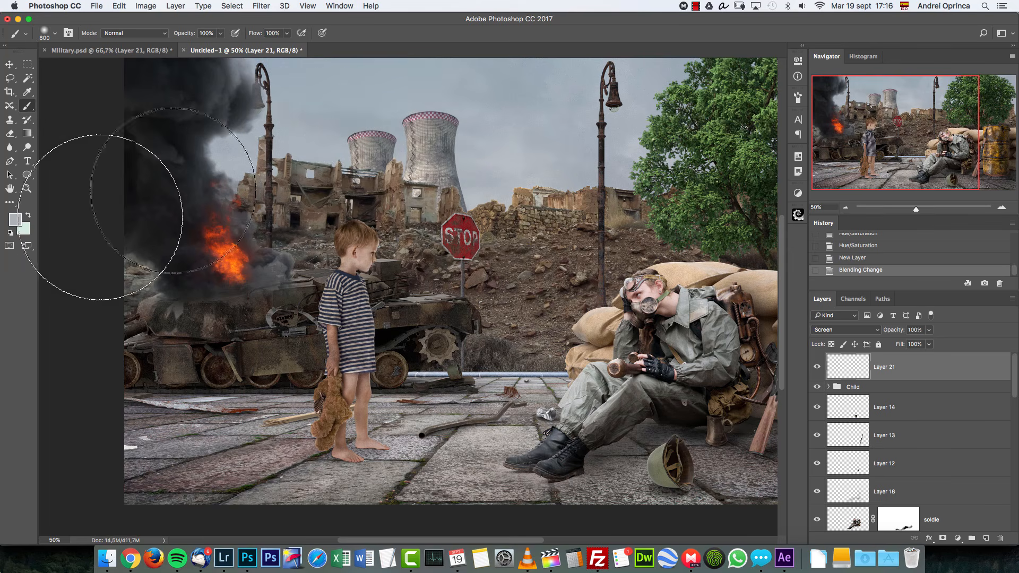
left_click(351, 149)
key("super+z")
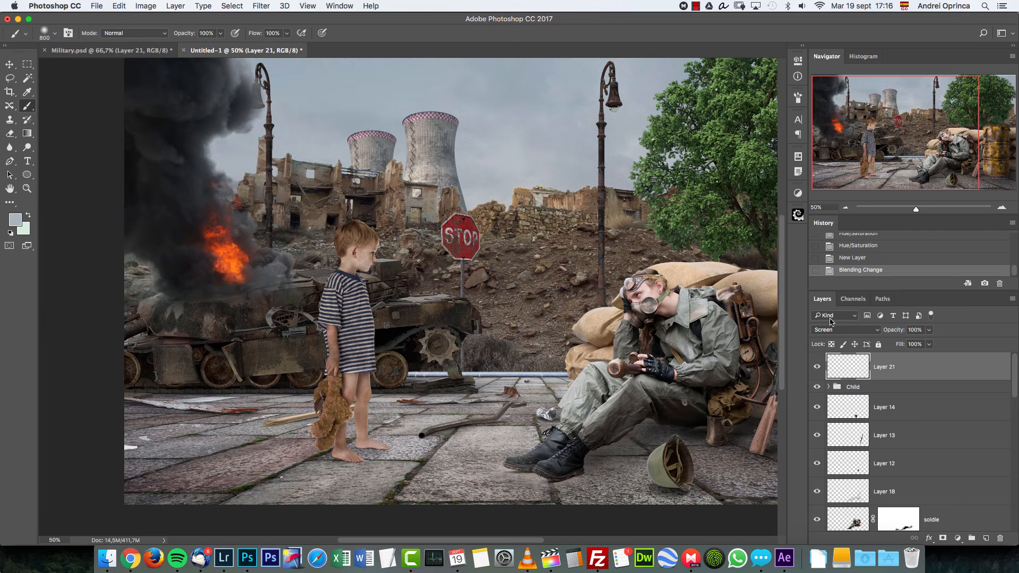
left_click(831, 330)
left_click(825, 253)
left_click(350, 164)
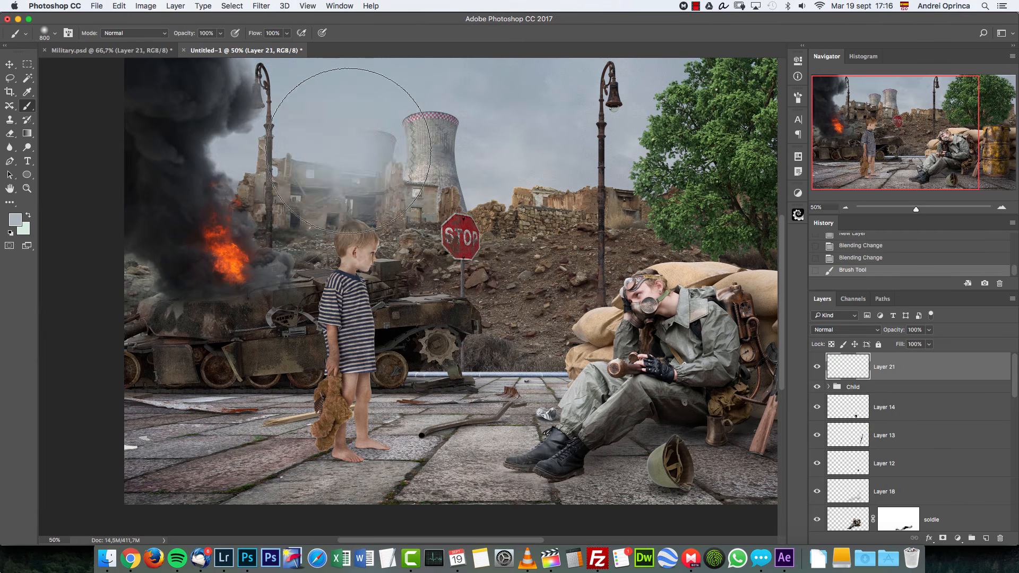
left_click(437, 148)
Lower the haze layer's opacity to 38% and compare the scene with and without it.
left_click_drag(930, 333, 896, 352)
left_click(816, 367)
left_click(818, 366)
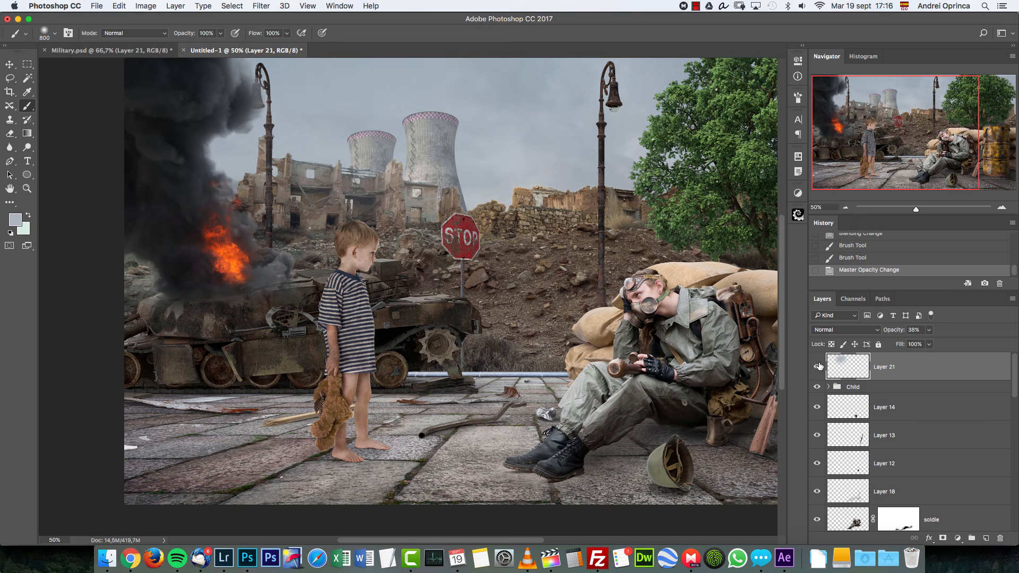
Extend the haze across the sky and distant wall beside the cooling towers, and undo the last dab.
left_click(535, 140)
left_click(607, 154)
left_click(541, 155)
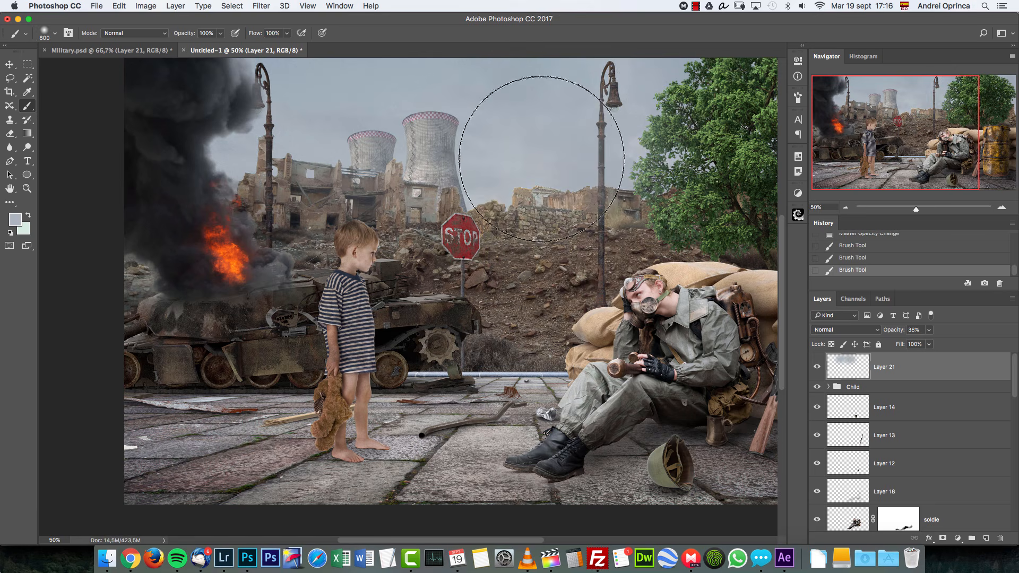
key("super+z")
Try filling the whole haze layer with the grey-blue colour, undo the fill, and clear the layer's contents.
key("super+a")
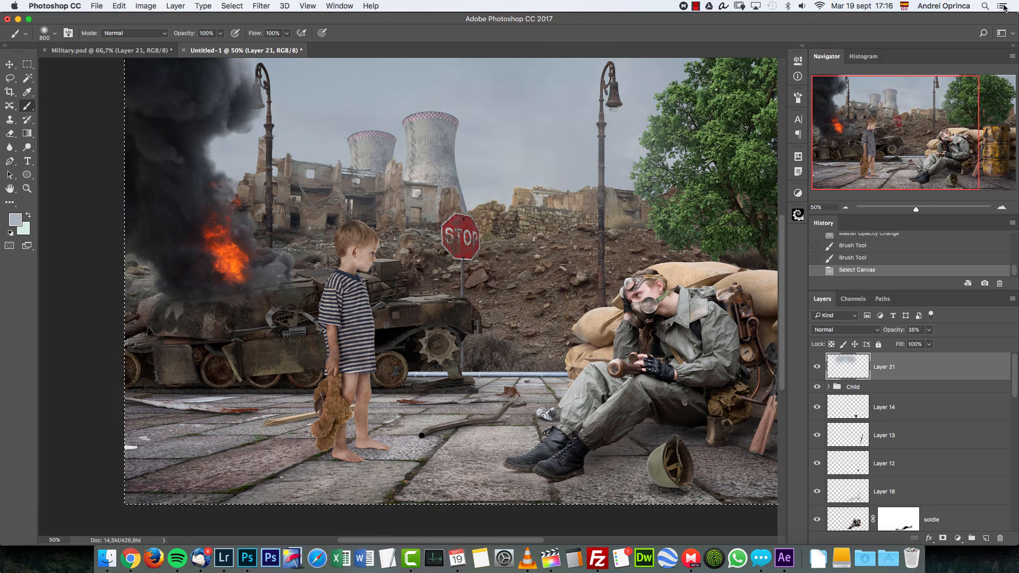
key("alt+BackSpace")
key("super+z")
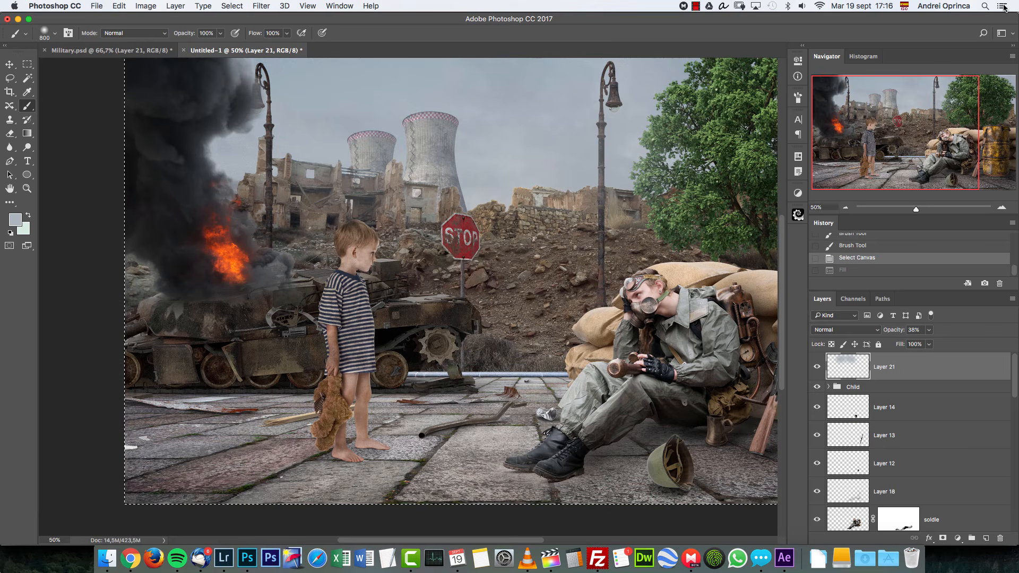
key("super+a")
key("BackSpace")
key("super+d")
Set Layer 21's blending mode to Screen and the foreground colour to dark grey #3d4144.
left_click(845, 330)
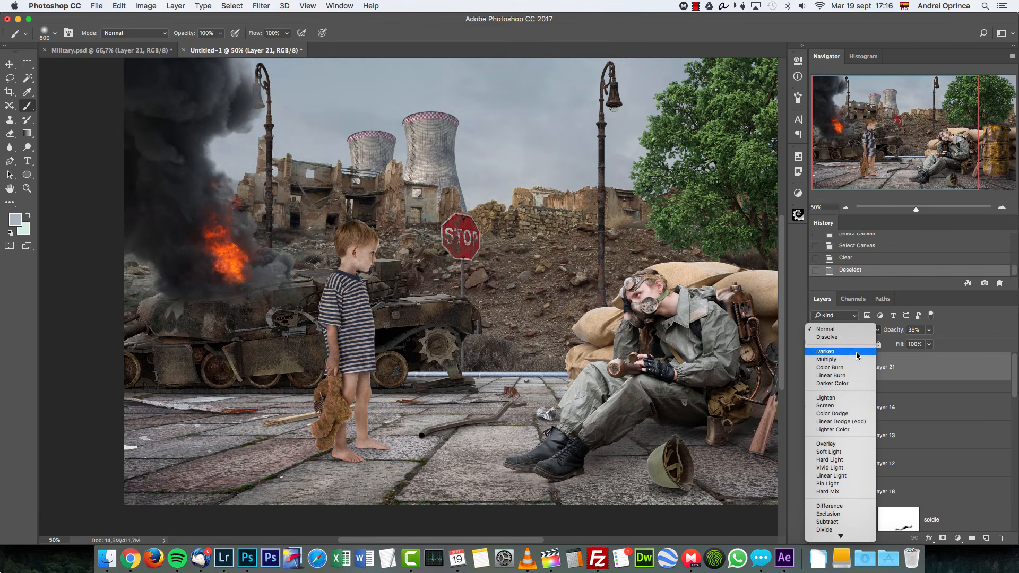
left_click(839, 397)
left_click(16, 219)
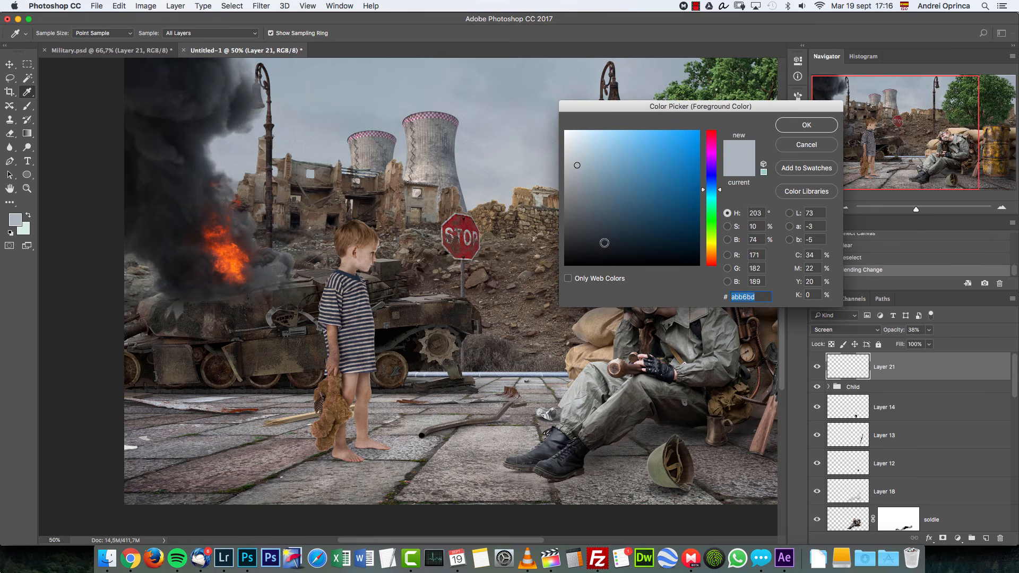
left_click_drag(586, 224, 578, 229)
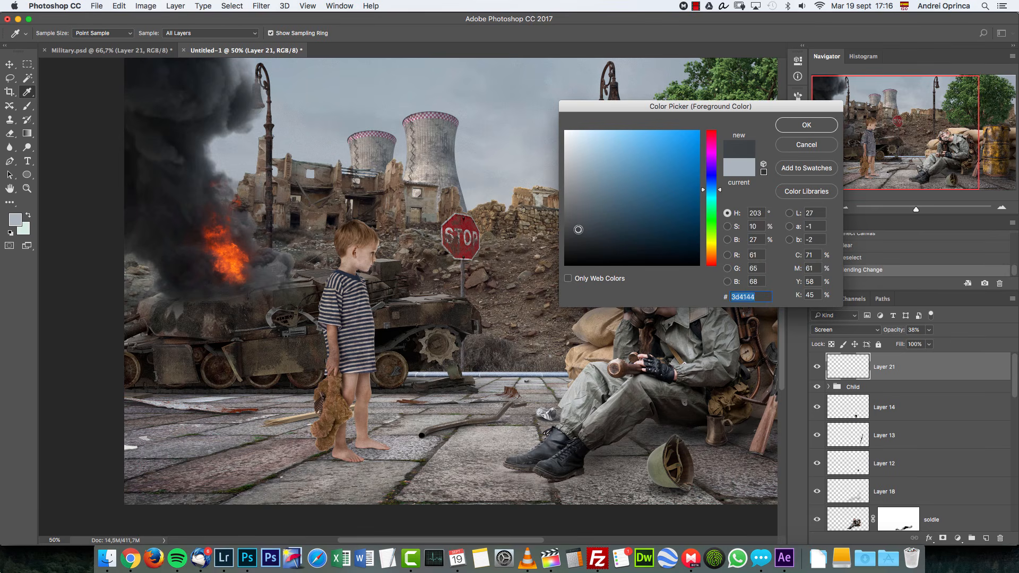
left_click(804, 124)
Paint soft dark-grey haze on Layer 21 over the sky and cooling towers.
key("b")
left_click(353, 136)
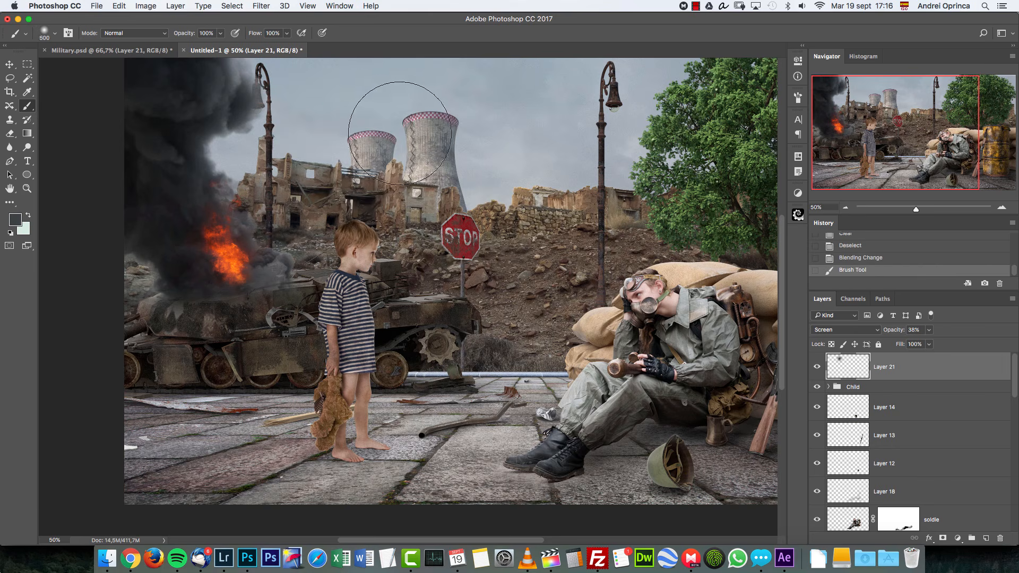
left_click(416, 128)
left_click(433, 130)
left_click(445, 126)
key("[")
key("[")
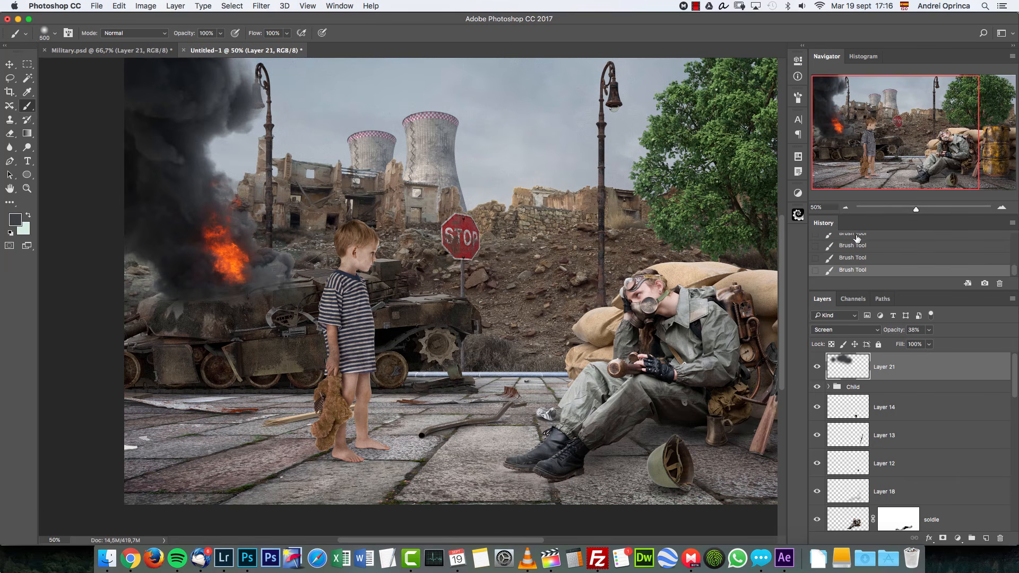
Enlarge the brush to 900 and extend the haze over the sky beside the lamp post and tree.
key("super+minus")
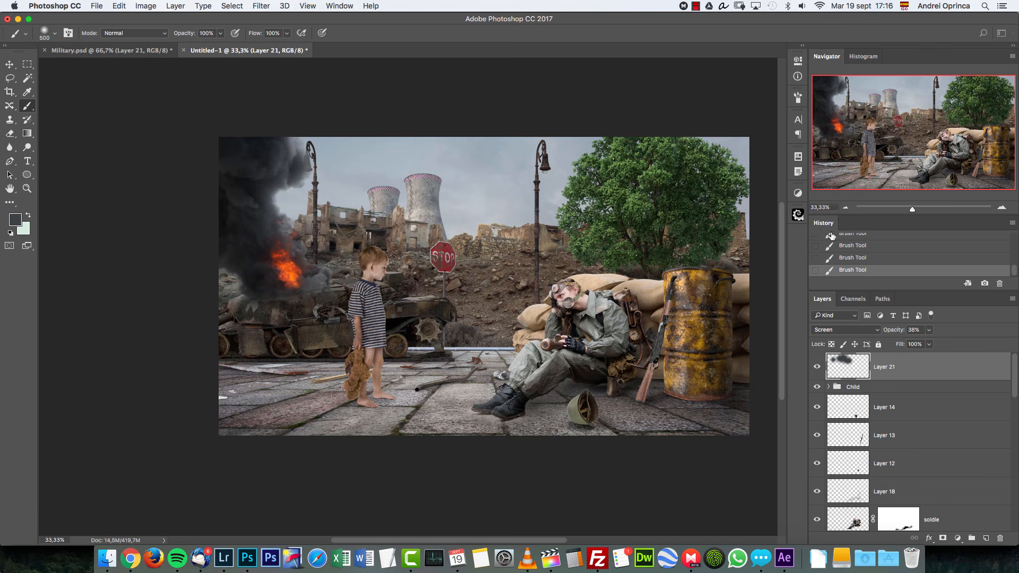
key("bracketright")
key("bracketright")
key("bracketright")
key("bracketright")
left_click(578, 170)
mouse_move(575, 177)
left_mouse_down()
mouse_move(564, 184)
mouse_move(588, 161)
mouse_move(564, 183)
left_mouse_up()
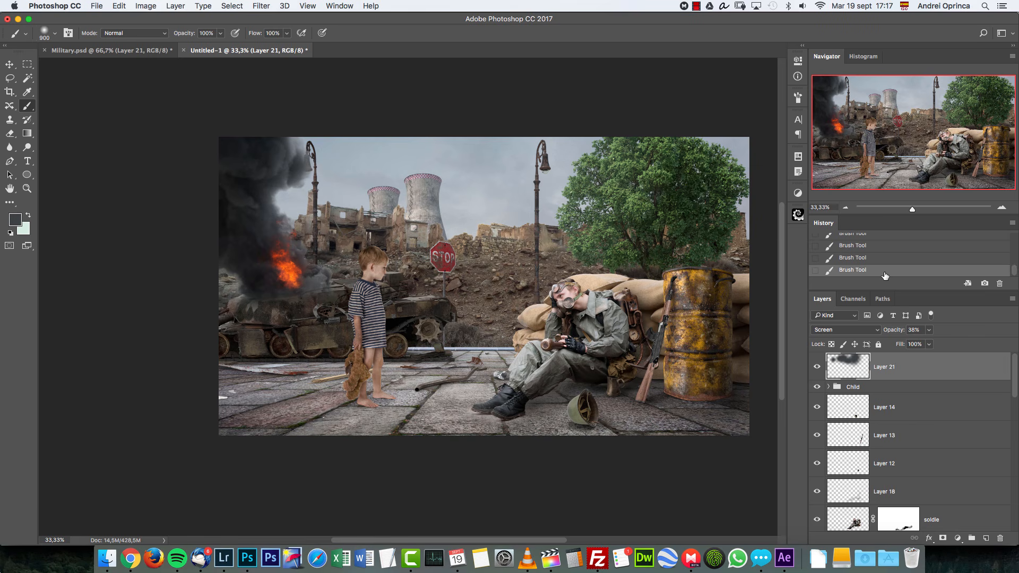
Examine the finished Military.psd at 33.33% with and without Group 1's colour grading, and return to the Untitled-1 composite.
left_click(149, 51)
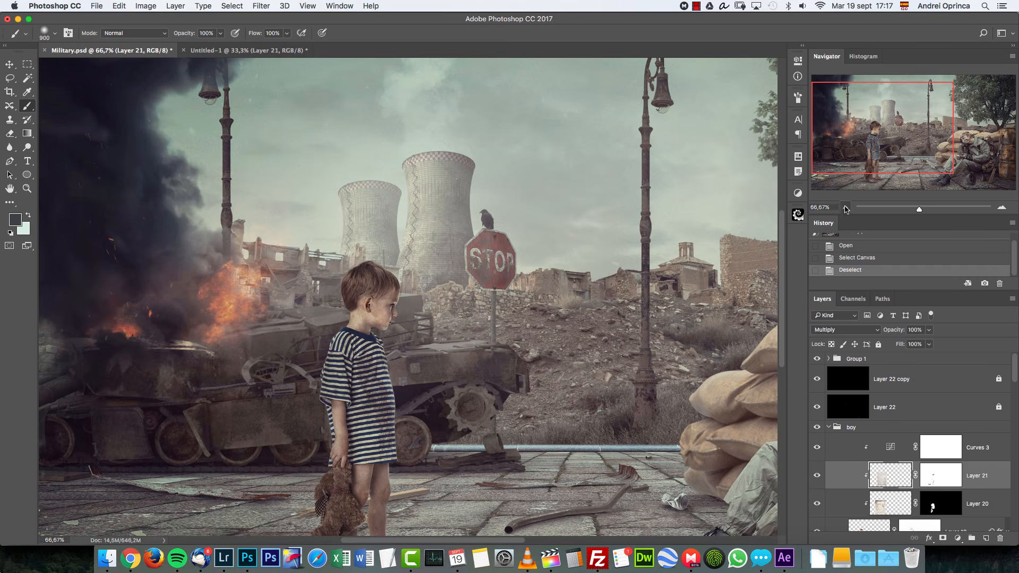
left_click(846, 209)
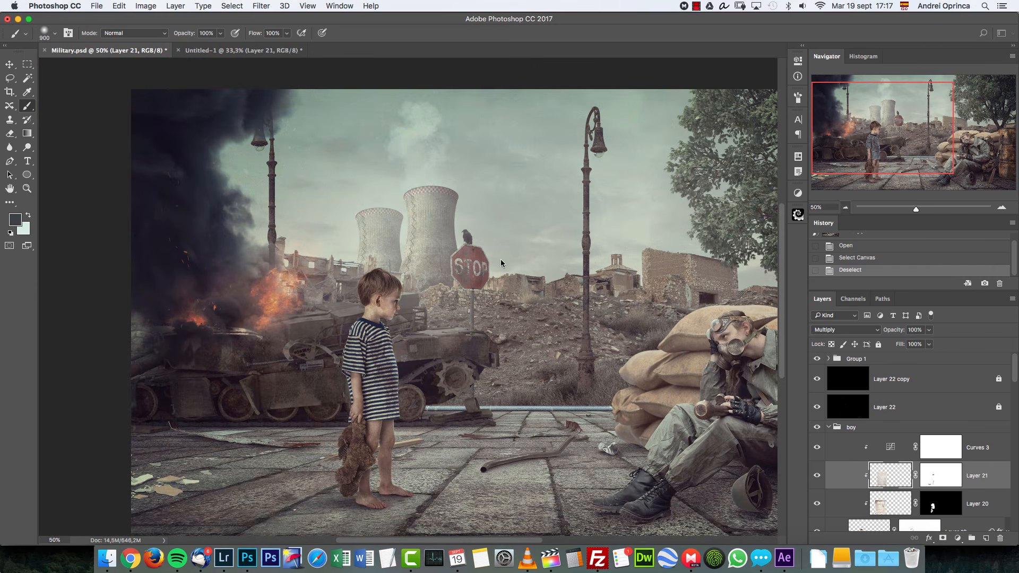
left_click(845, 208)
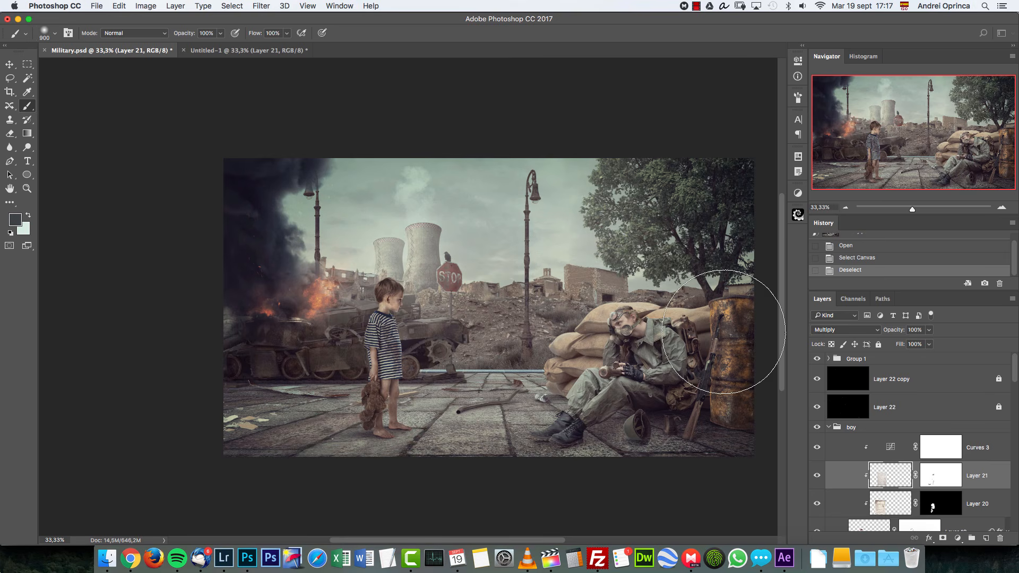
left_click(249, 51)
left_click(168, 52)
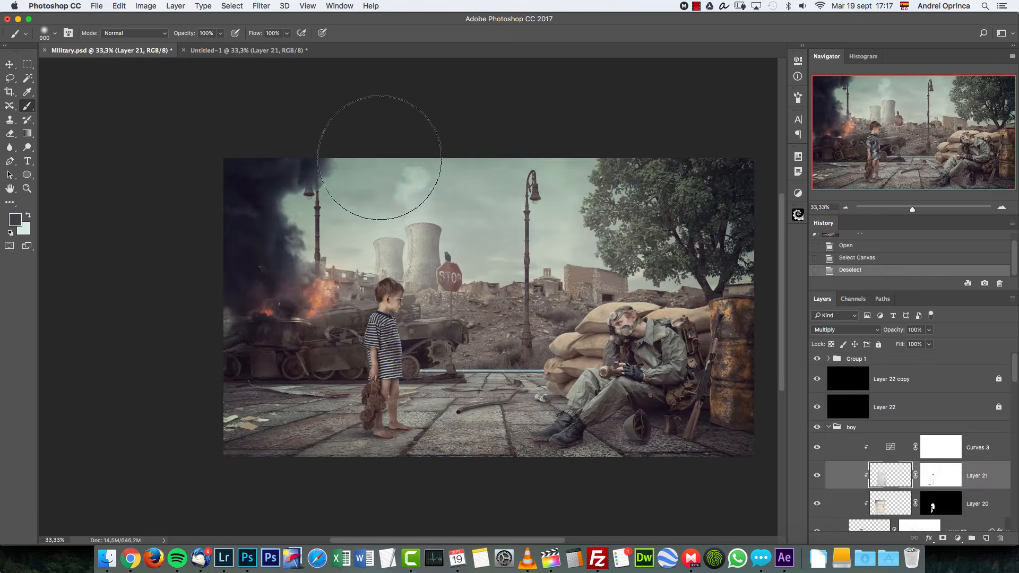
left_click(817, 359)
left_click(817, 359)
left_click(817, 358)
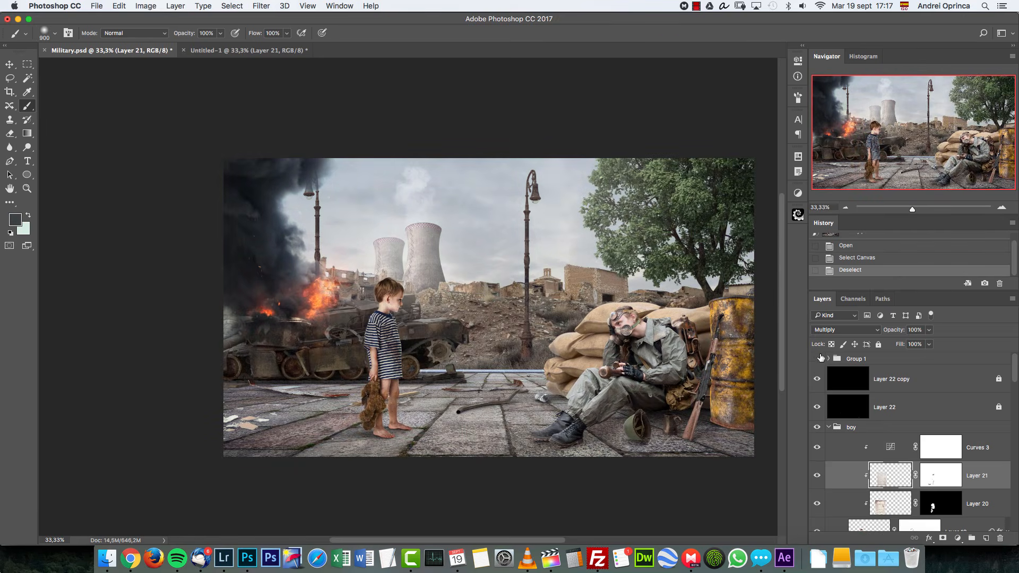
left_click(817, 359)
left_click(248, 51)
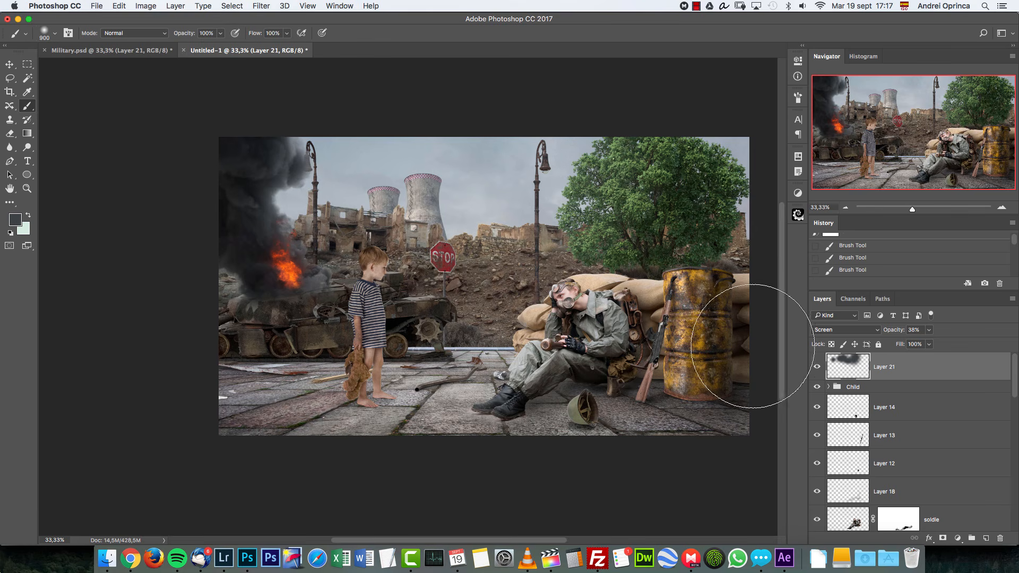
Add a Solid Color fill layer in dark brown #1a110b above Layer 21.
left_click(958, 538)
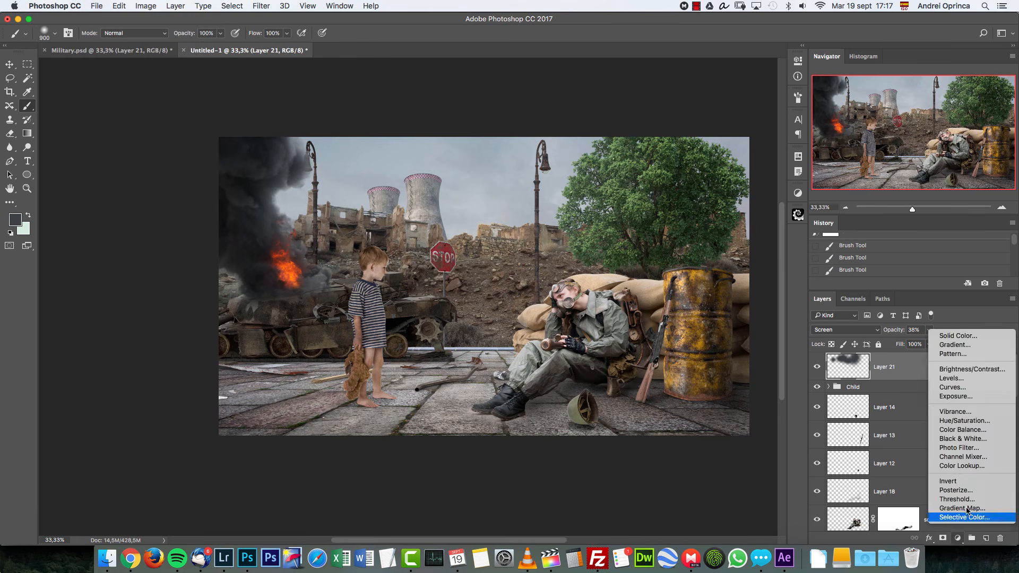
left_click(949, 338)
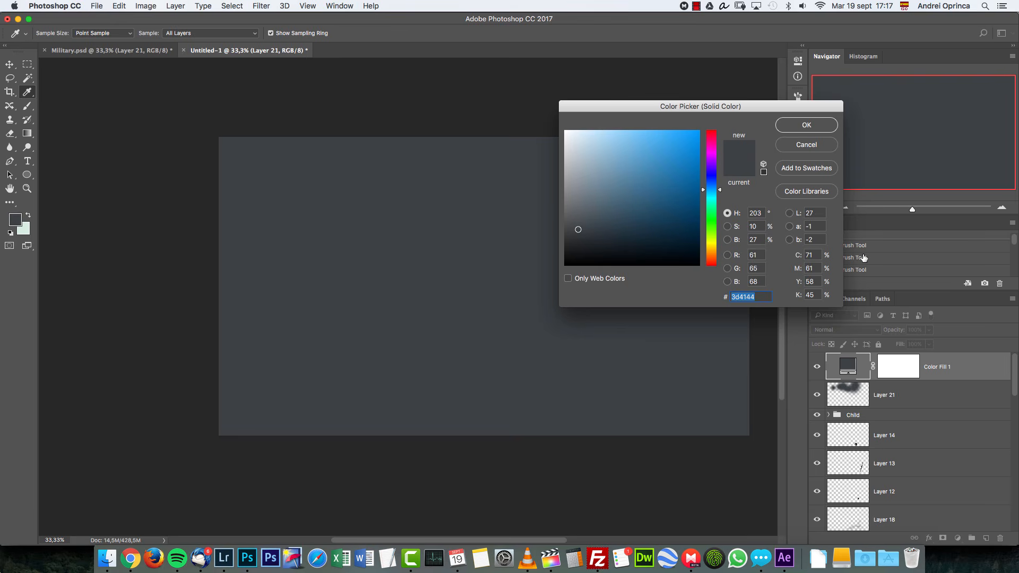
type("1a110b")
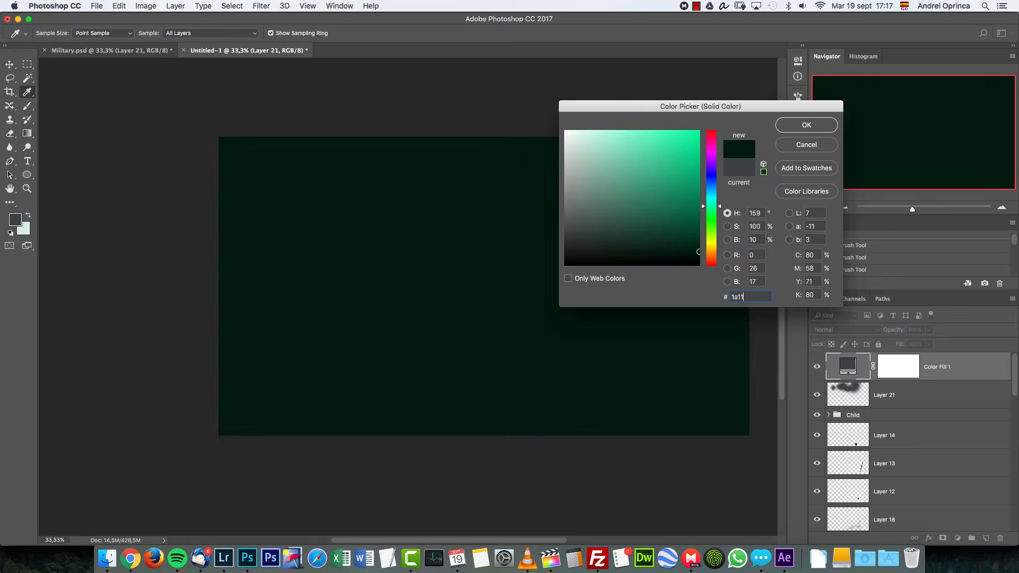
left_click(787, 125)
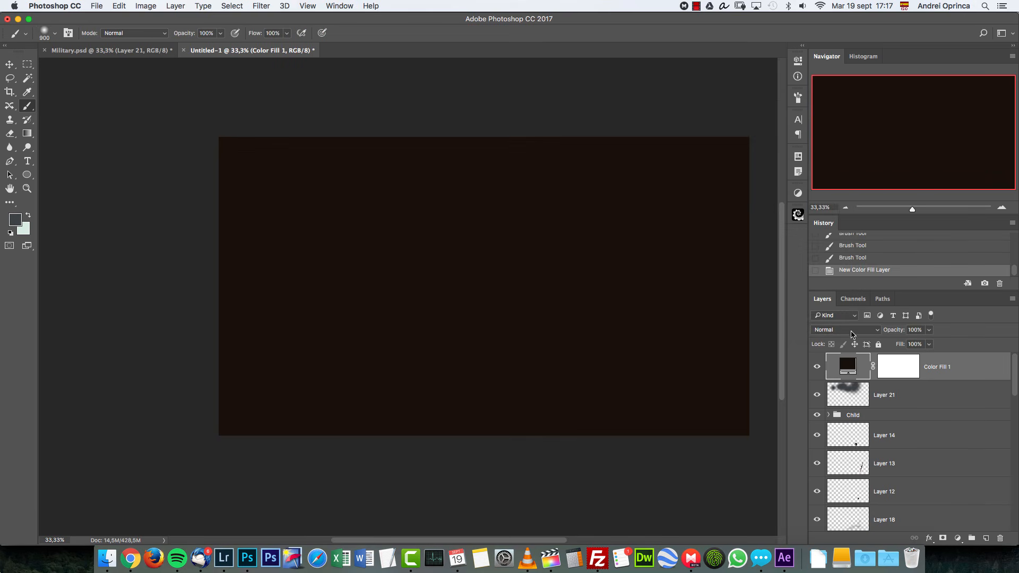
Set the dark brown fill layer's blending mode to Exclusion and compare the scene with and without it.
left_click(849, 333)
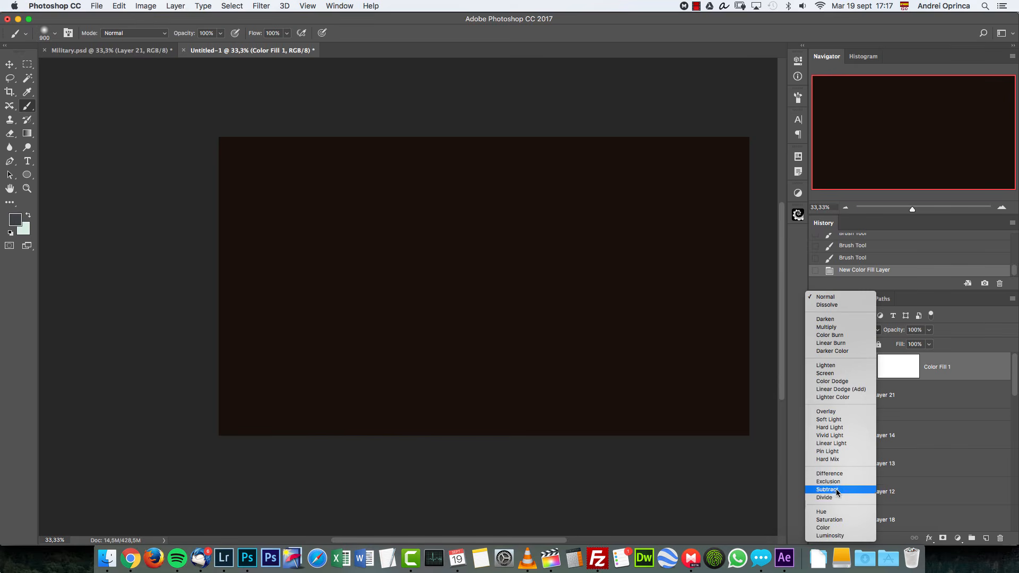
left_click(840, 482)
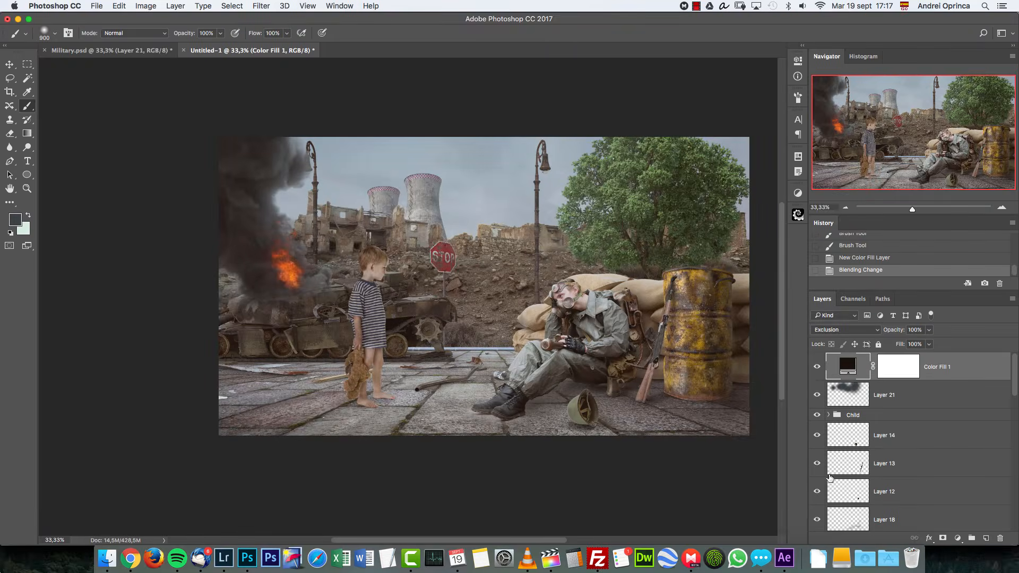
left_click(818, 366)
left_click(817, 366)
Add a Curves adjustment layer above the colour fill and place a shadow point at input 87, output 66.
left_click(957, 537)
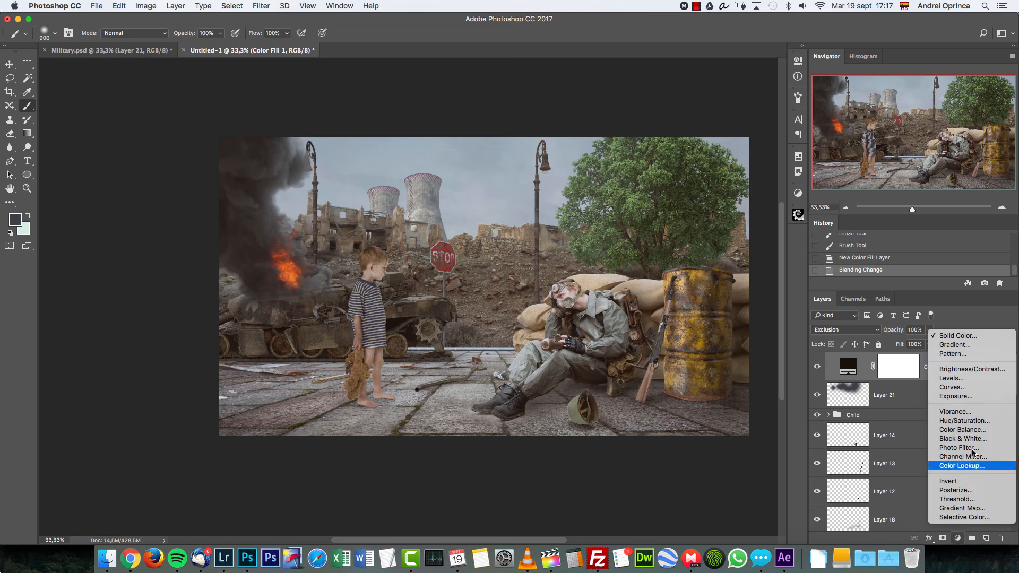
left_click(963, 388)
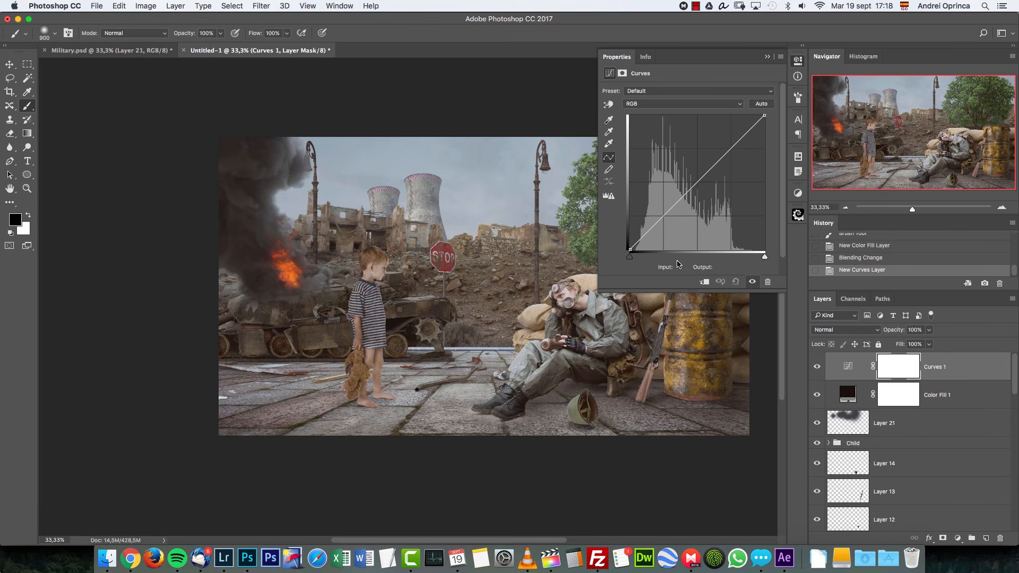
left_click(663, 215)
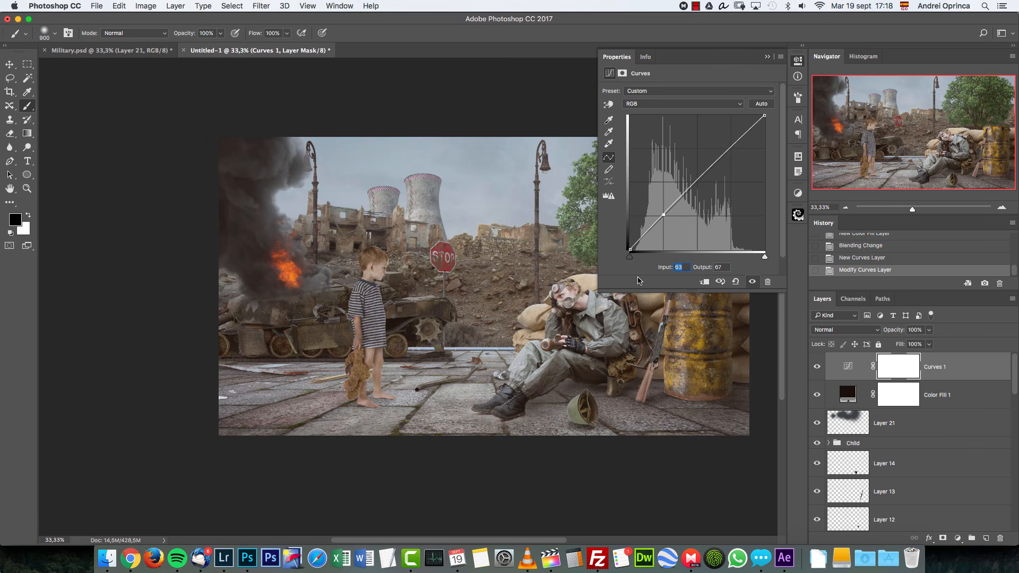
type("87")
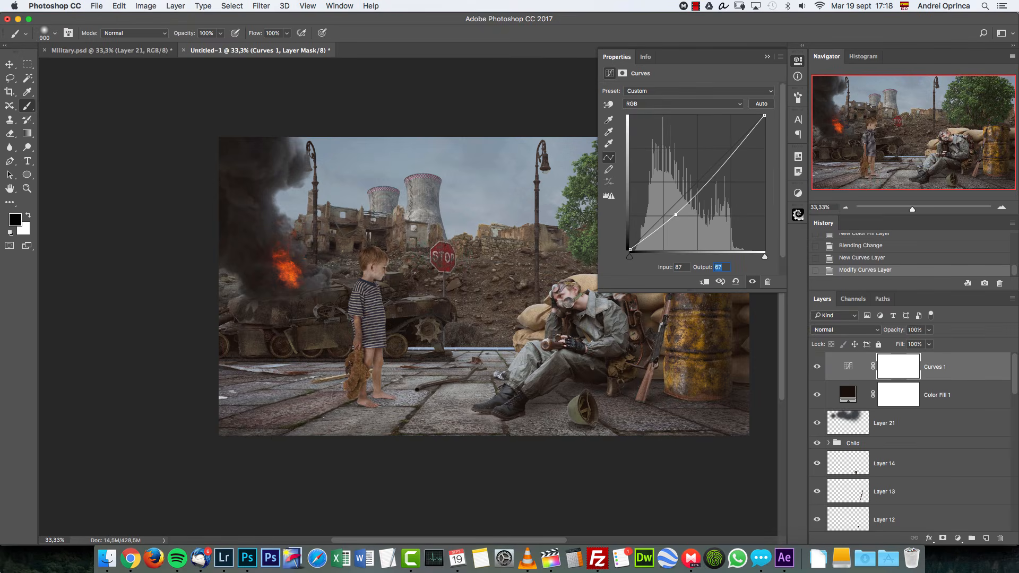
type("66")
Add a highlight point to the curve at input 185, output 176, and compare the scene with and without the adjustment.
left_click(722, 169)
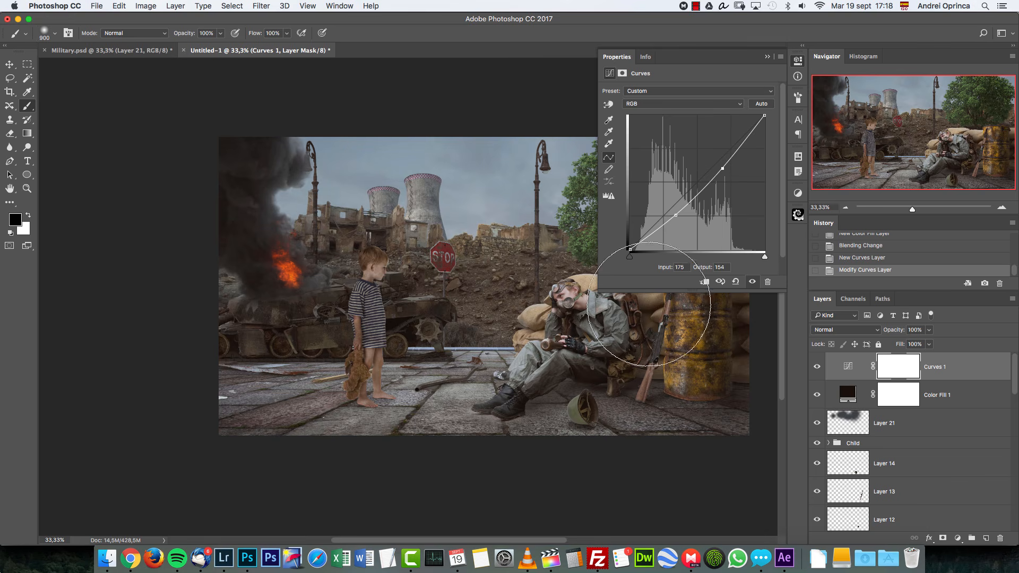
double_click(680, 267)
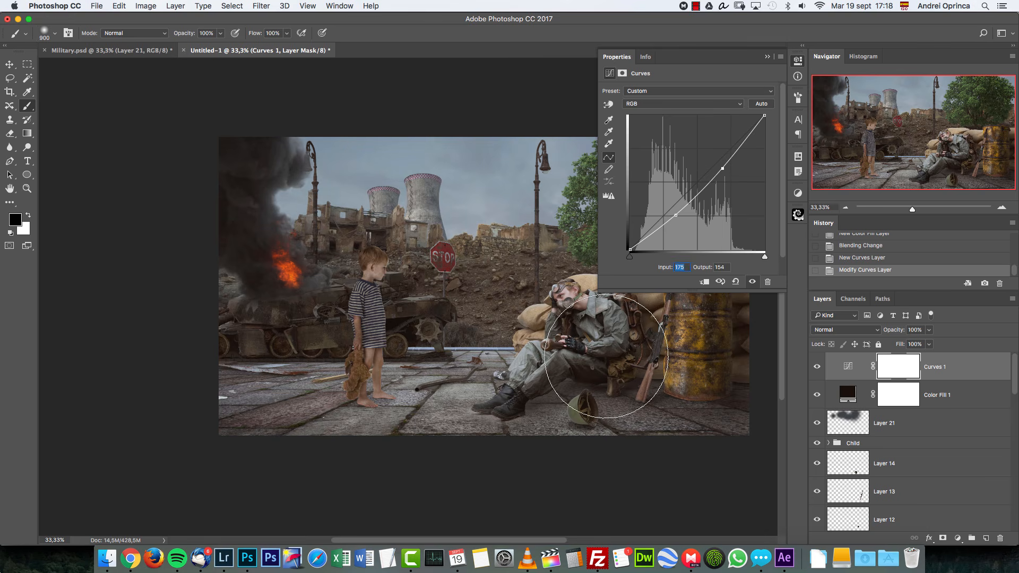
type("185")
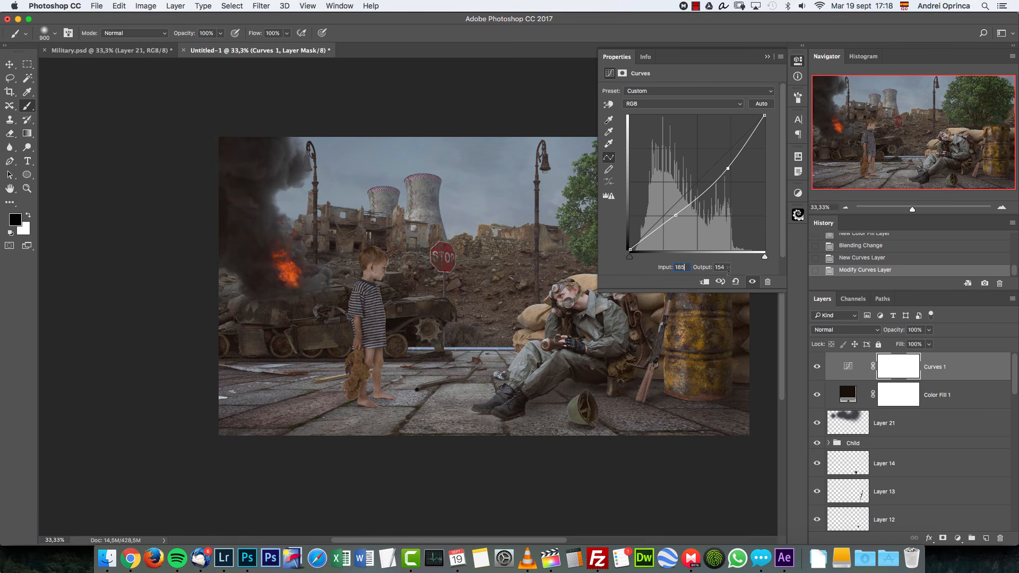
double_click(720, 267)
type("176")
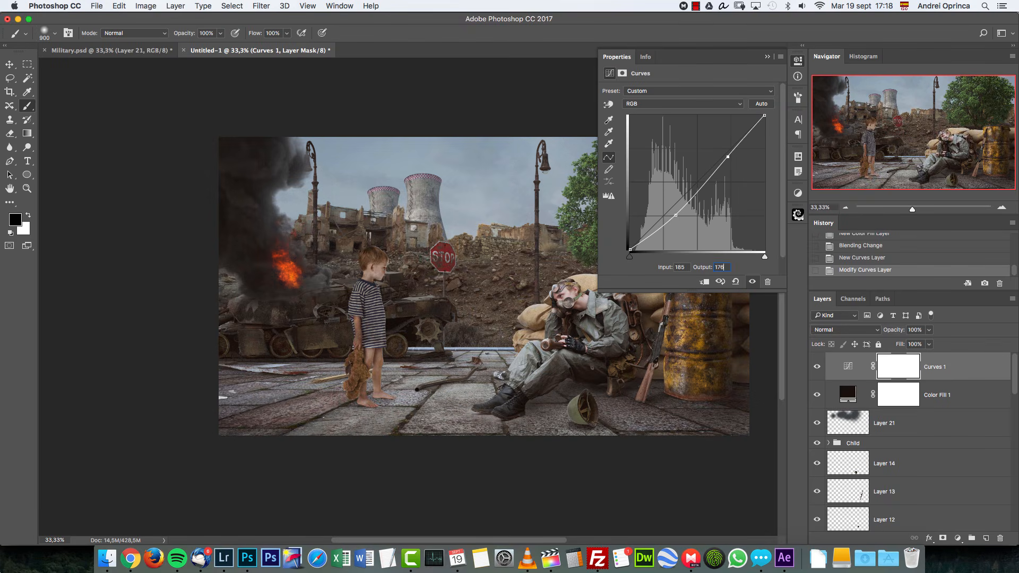
left_click(766, 56)
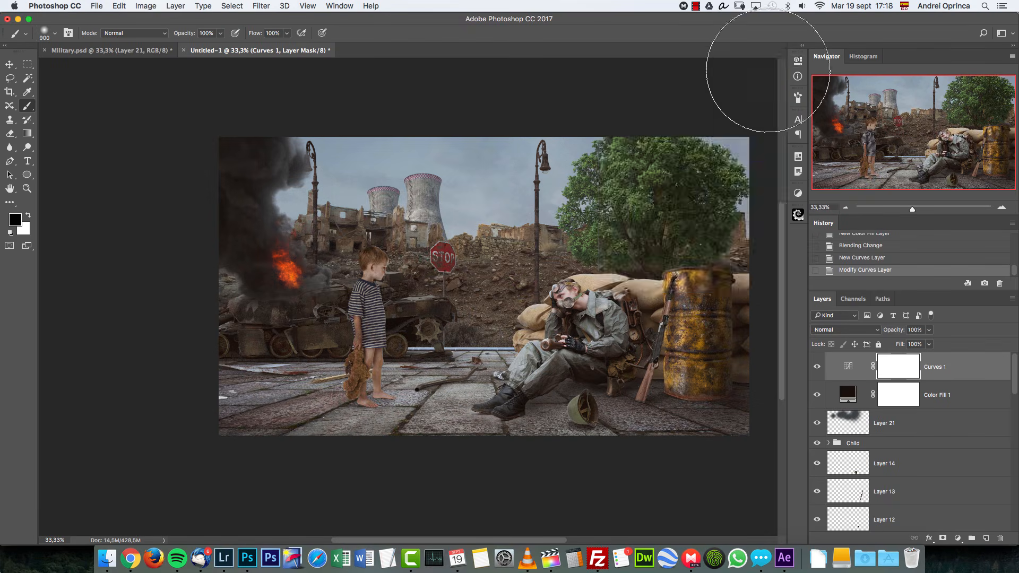
left_click(818, 367)
left_click(818, 368)
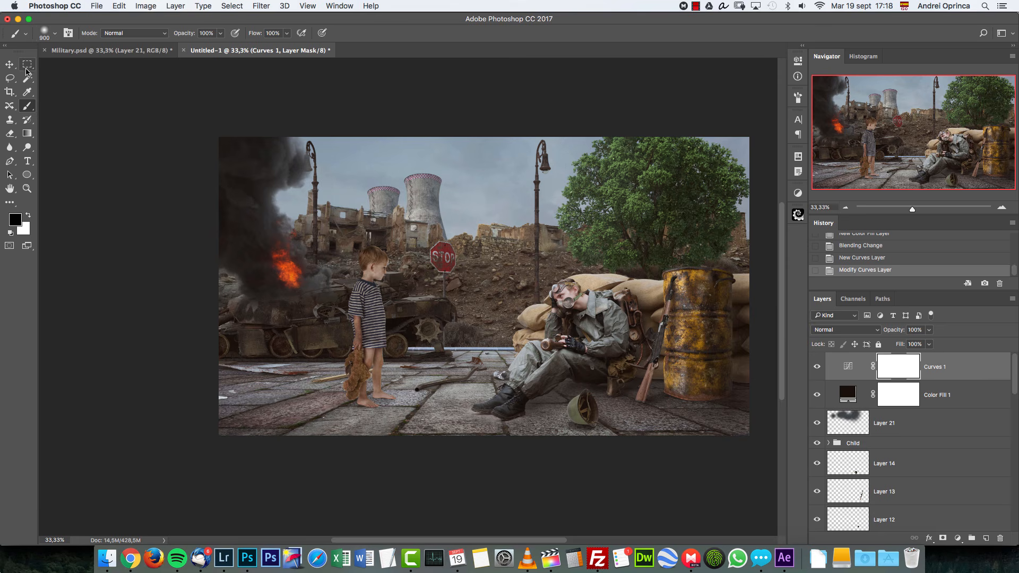
Select a large ellipse around the boy and soldier, fill it with black on the Curves 1 mask, and deselect.
left_click(28, 64)
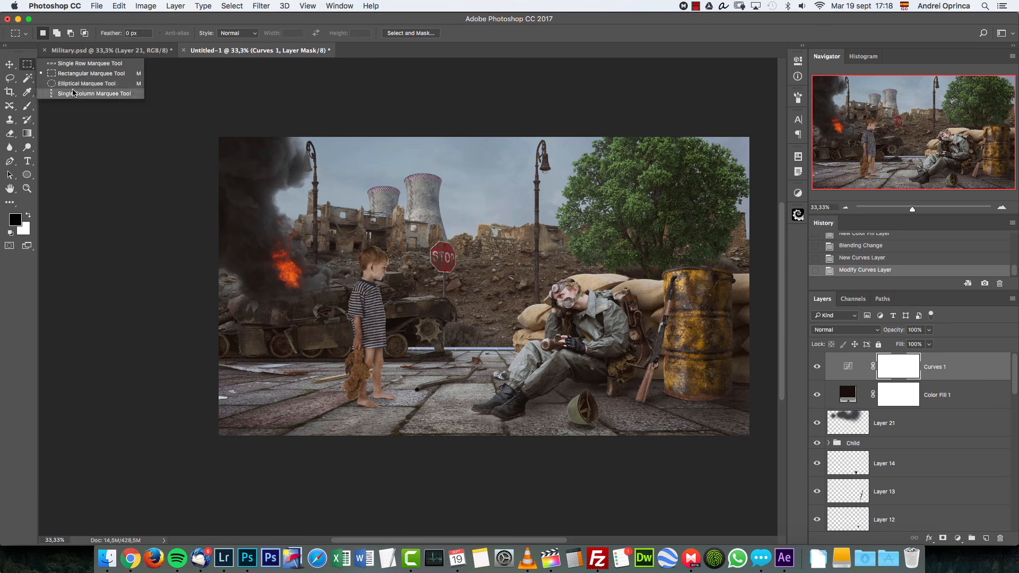
left_click(74, 86)
left_click_drag(335, 162, 696, 457)
left_click_drag(578, 325, 548, 310)
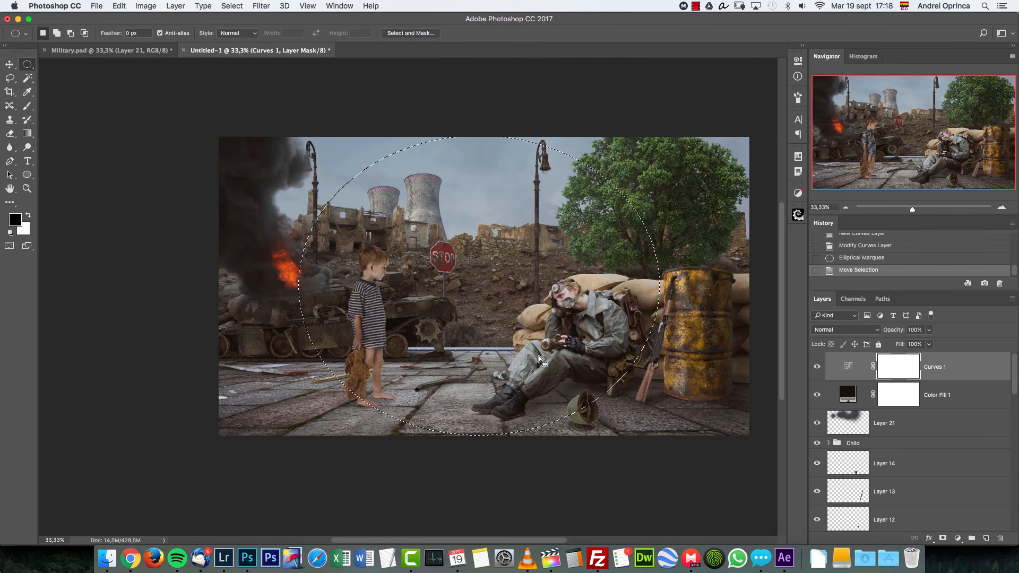
key("alt+BackSpace")
key("ctrl+d")
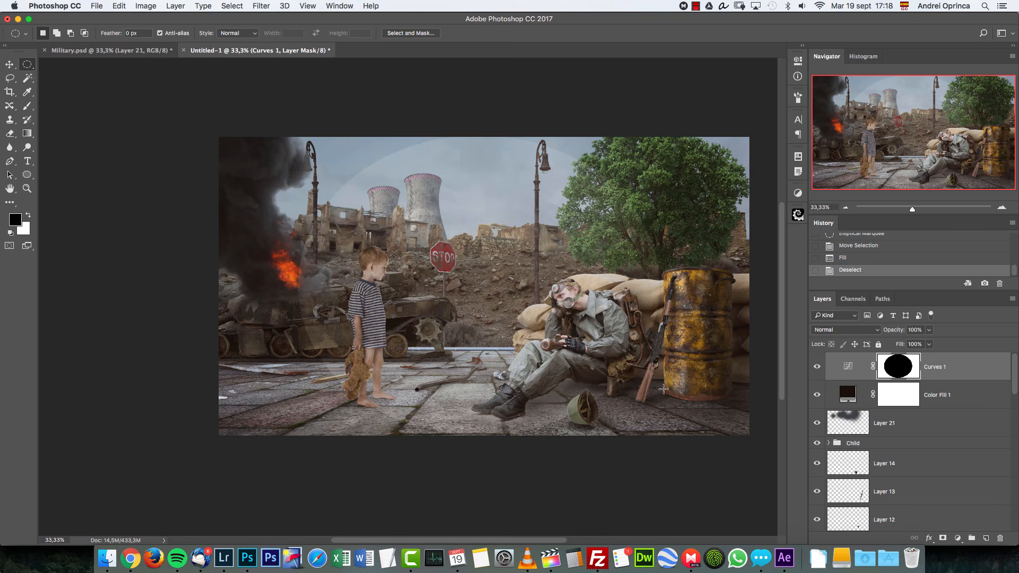
Display the Curves 1 layer mask on its own and set its feather to 140 px.
double_click(897, 367)
left_click_drag(608, 165, 729, 166)
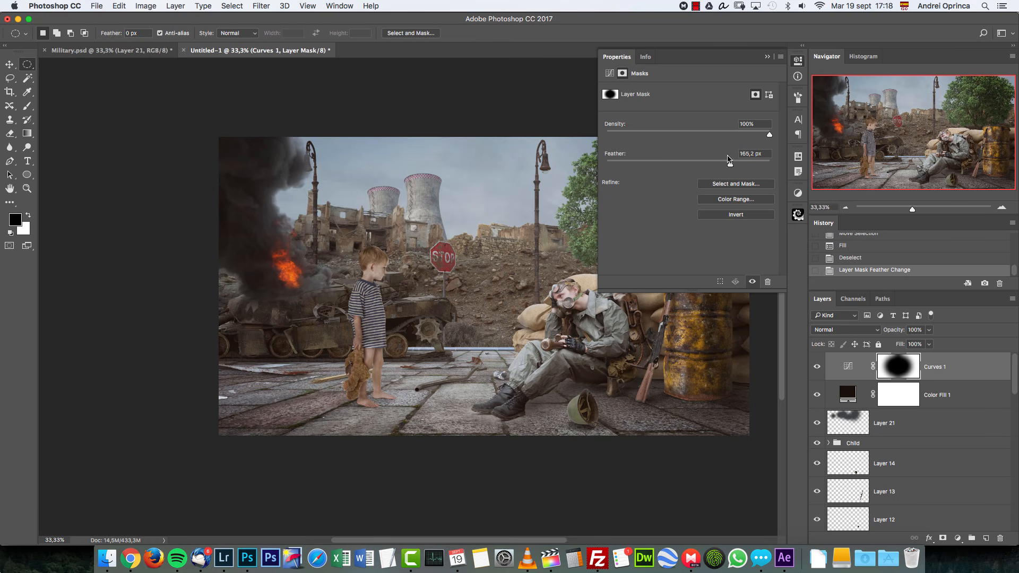
left_click(859, 362)
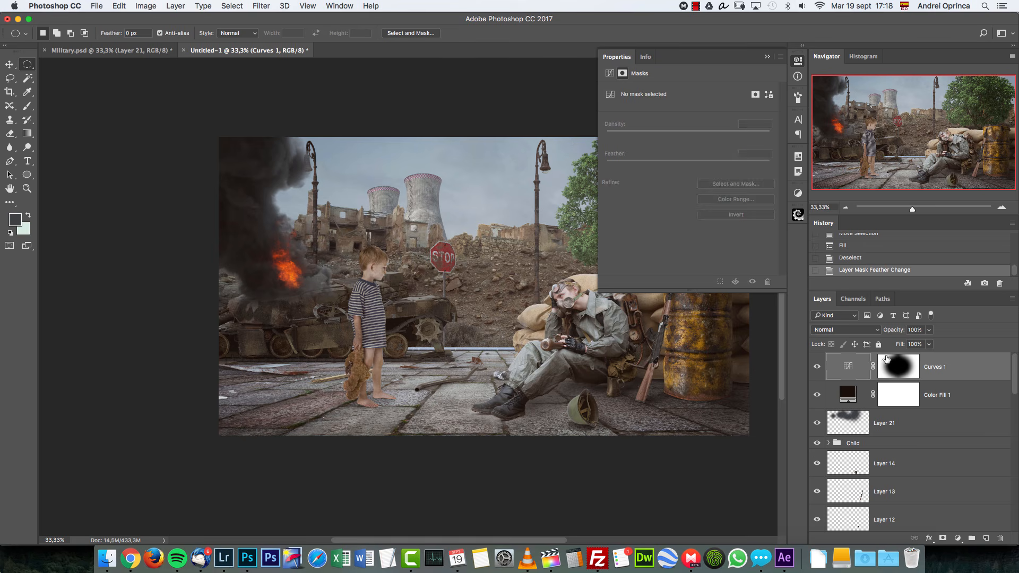
left_click(896, 371)
left_click(895, 373, "alt")
mouse_move(731, 165)
left_mouse_down()
mouse_move(593, 167)
mouse_move(722, 168)
left_mouse_up()
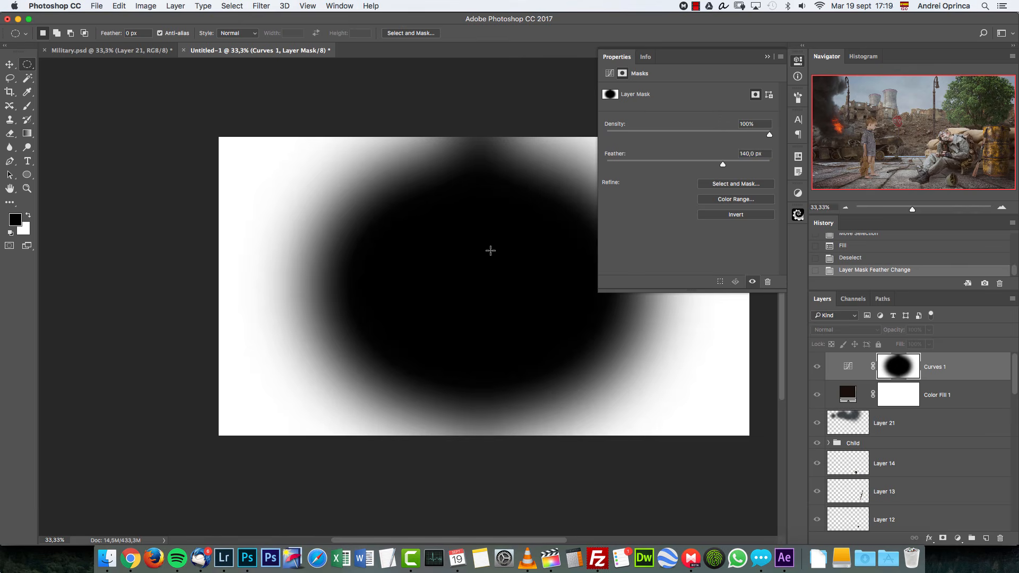
Return from the mask view to the full scene and compare it with and without the Curves 1 layer.
left_click(906, 374, "alt")
left_click(906, 374, "alt")
left_click(900, 361, "alt")
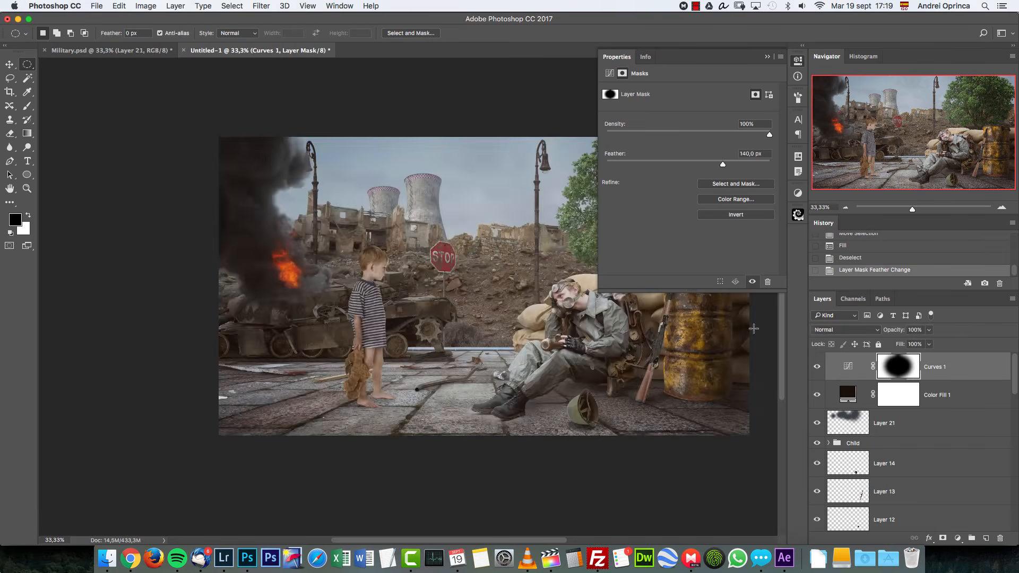
left_click(816, 366)
left_click(817, 367)
left_click(765, 154)
left_click(891, 366)
left_click(768, 56)
Reopen the Curves 1 adjustment and raise the black point's output to 15 in the Blue channel.
double_click(848, 367)
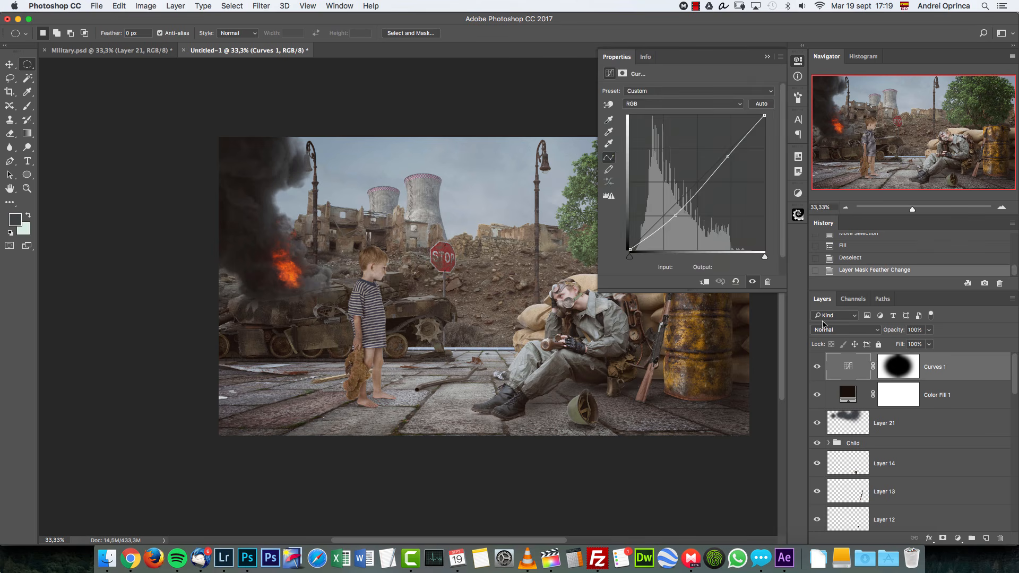
left_click(650, 103)
left_click(647, 136)
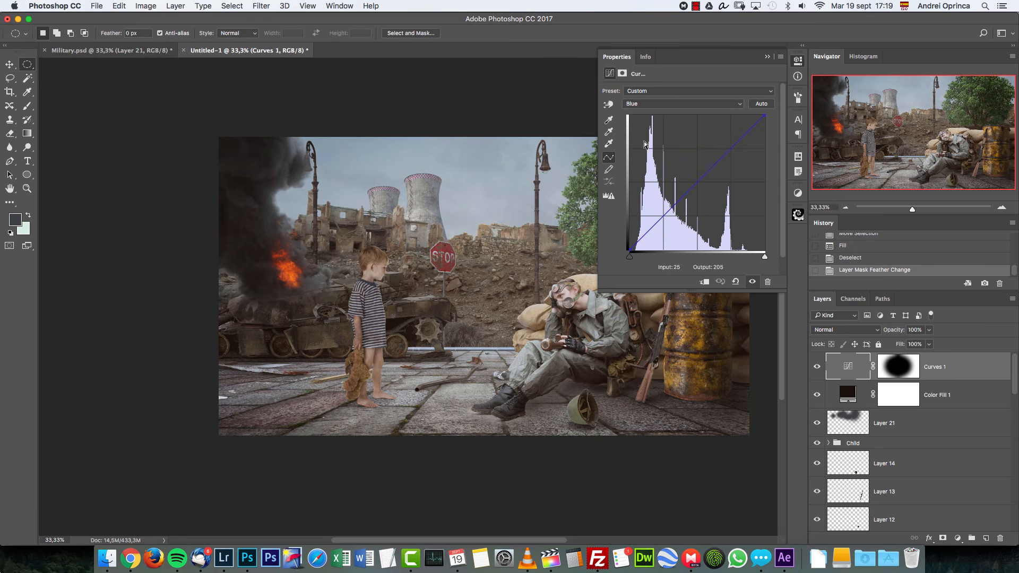
left_click(630, 255)
left_click(682, 267)
type("15")
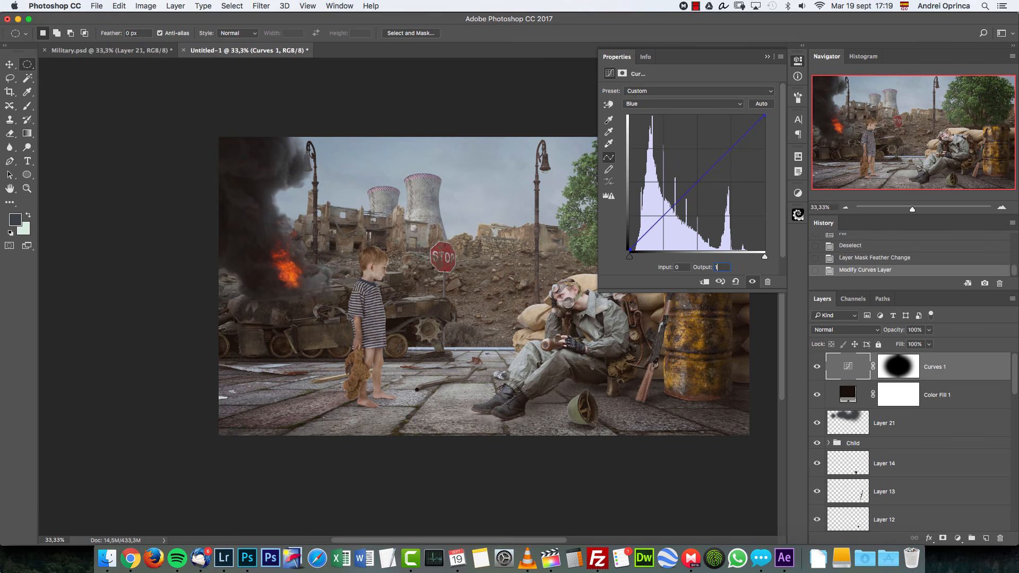
Lower the Blue channel's white point output to 236 and compare the scene with and without Curves 1.
left_click(766, 115)
double_click(721, 267)
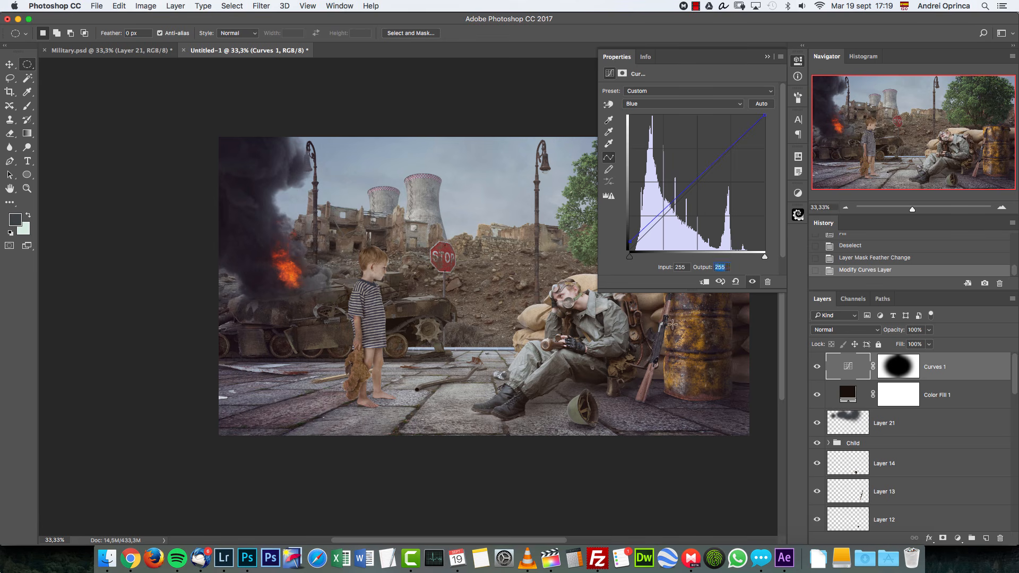
type("236")
left_click(767, 56)
left_click(816, 368)
left_click(816, 367)
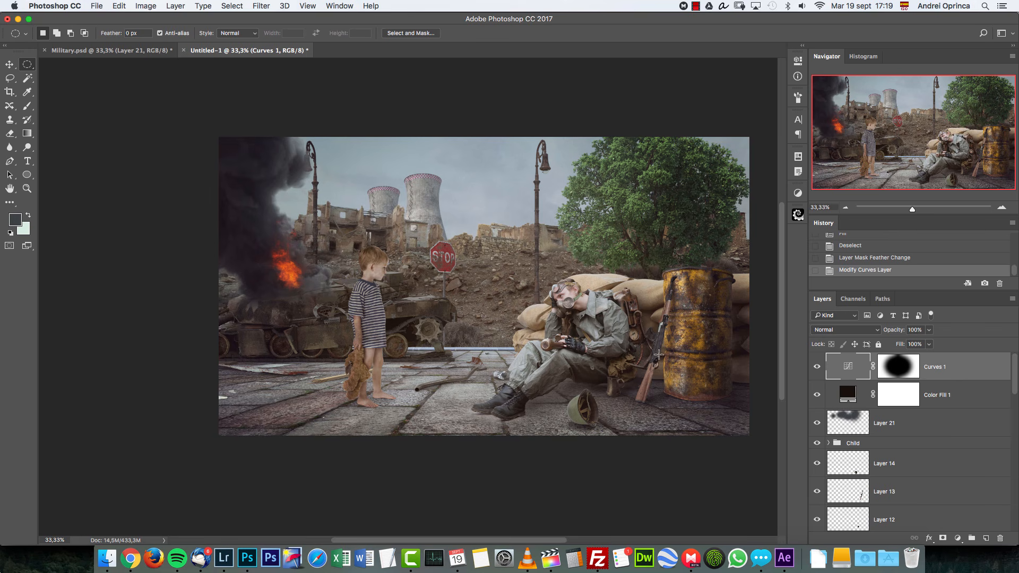
key("XF86MonBrightnessUp")
Add a Color Lookup adjustment layer above Curves 1 using the 3D LUT DK79_Rec.709_32.cube.
left_click(962, 537)
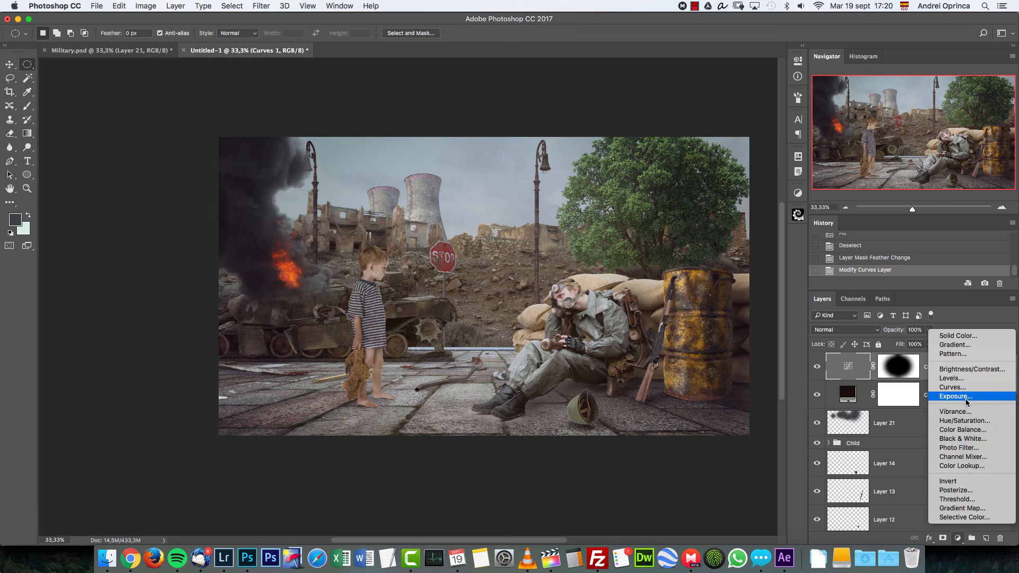
left_click(976, 466)
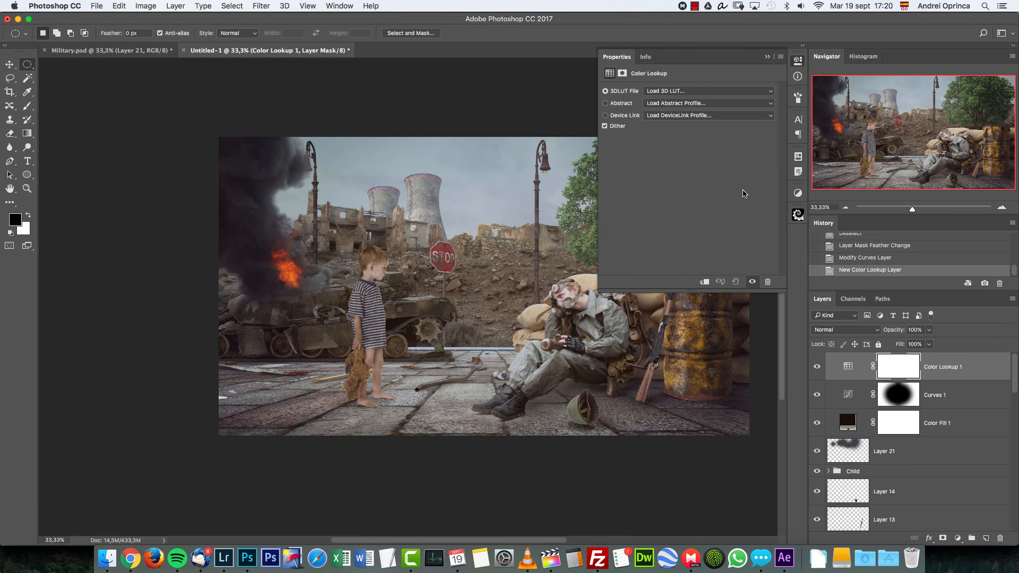
left_click(700, 97)
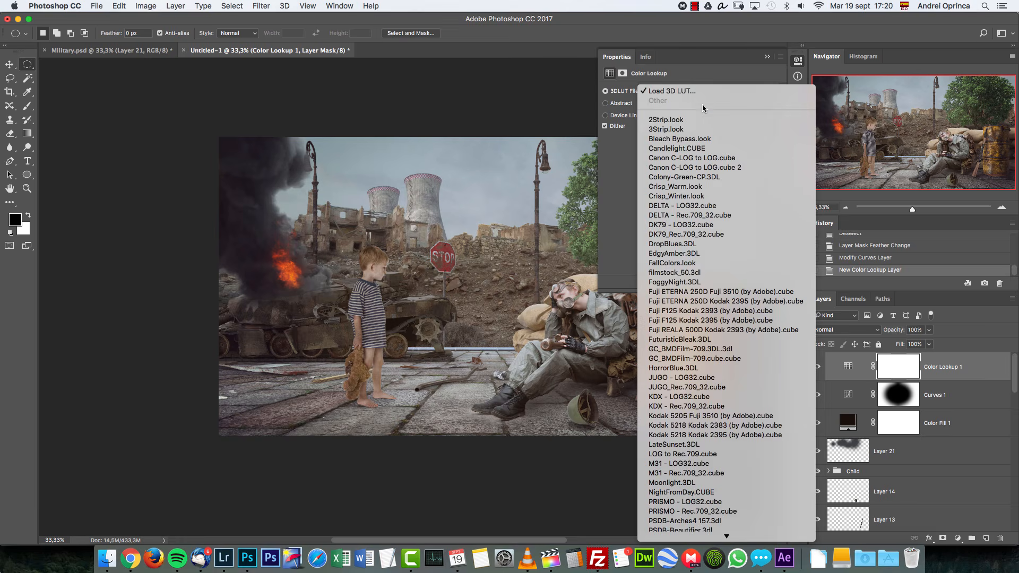
left_click(700, 235)
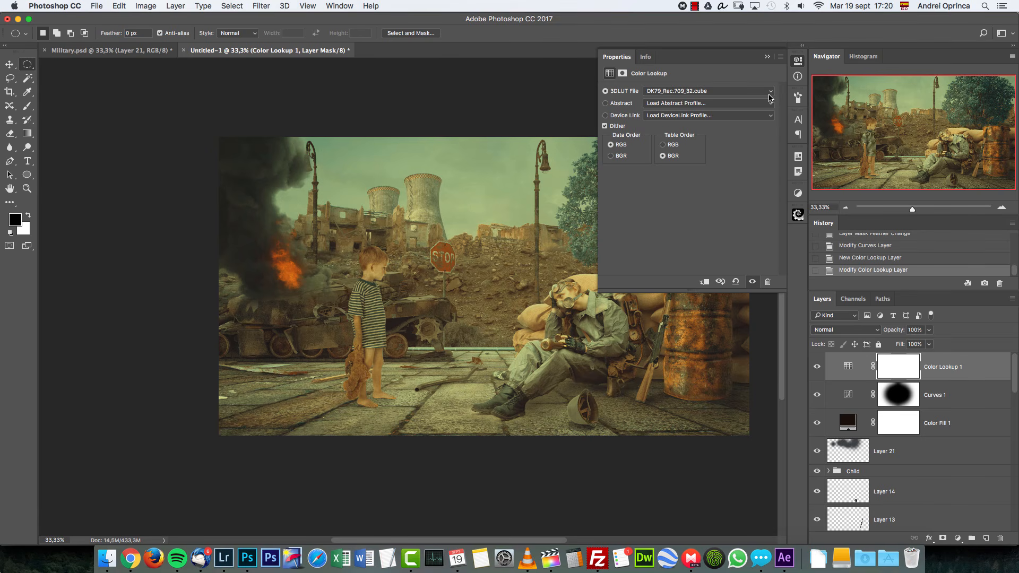
left_click(772, 94)
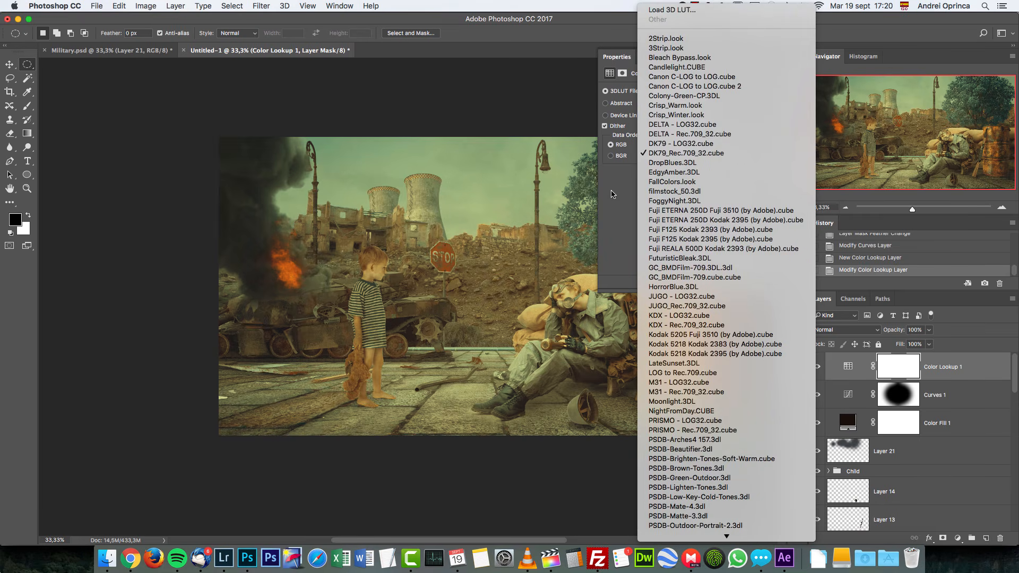
left_click(621, 187)
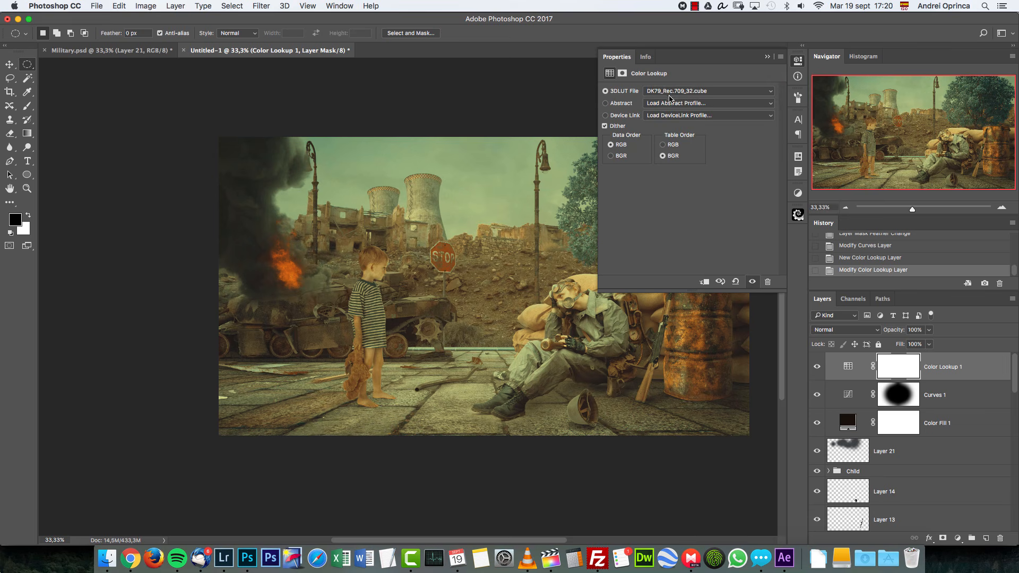
left_click(771, 91)
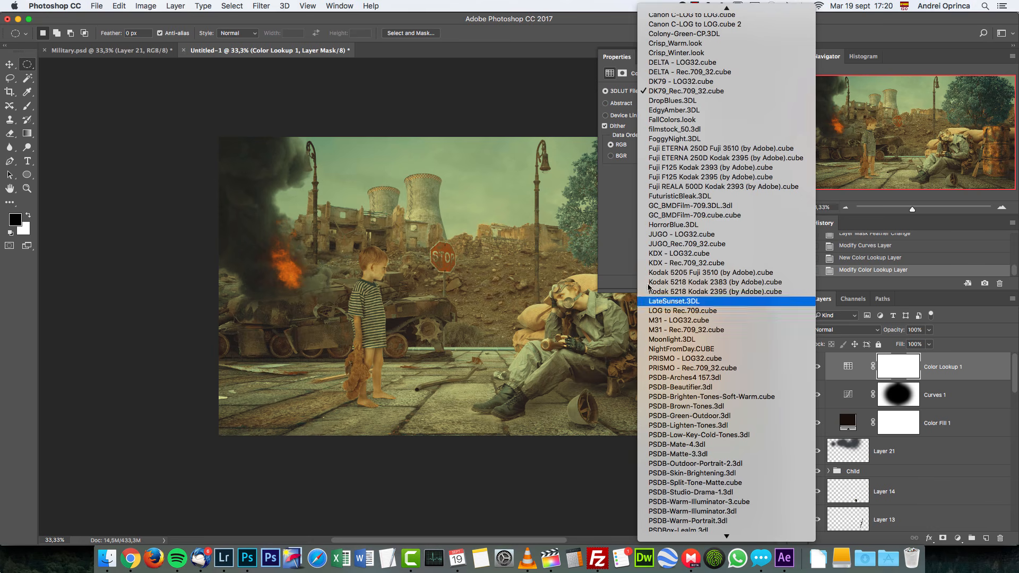
left_click(620, 192)
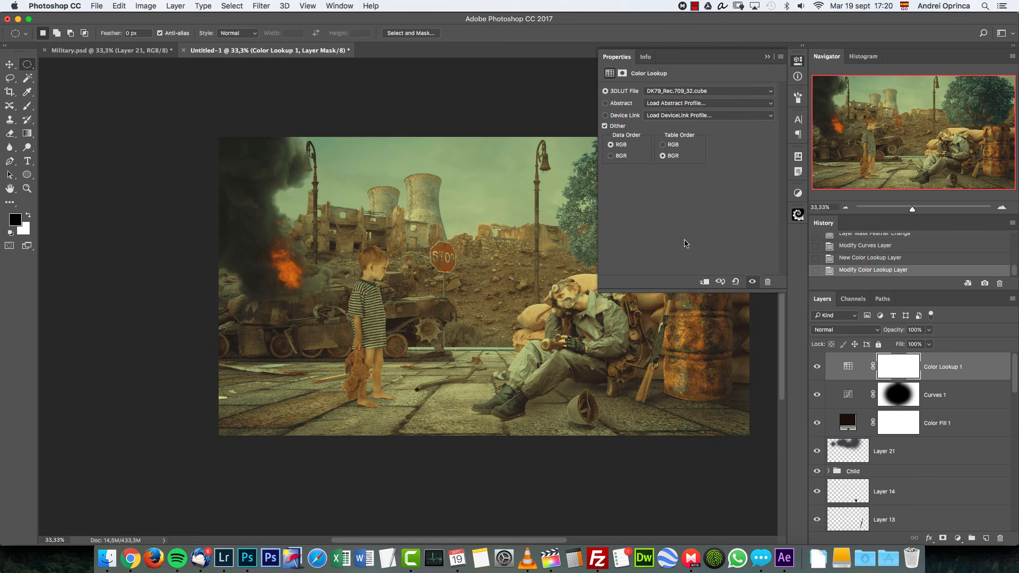
Set the opacity of the Color Lookup 1 layer to 10%.
left_click(920, 330)
type("1")
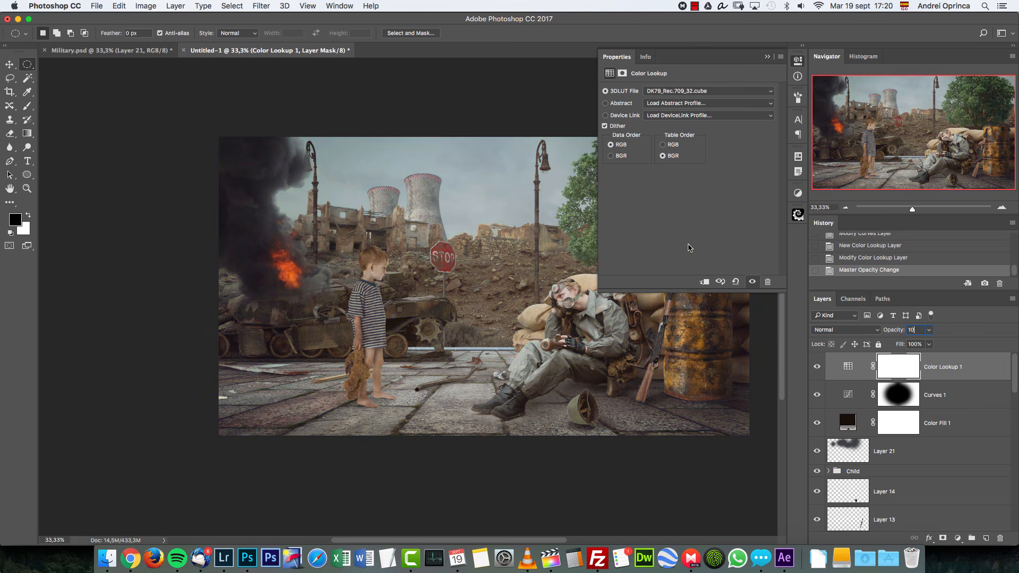
left_click(768, 56)
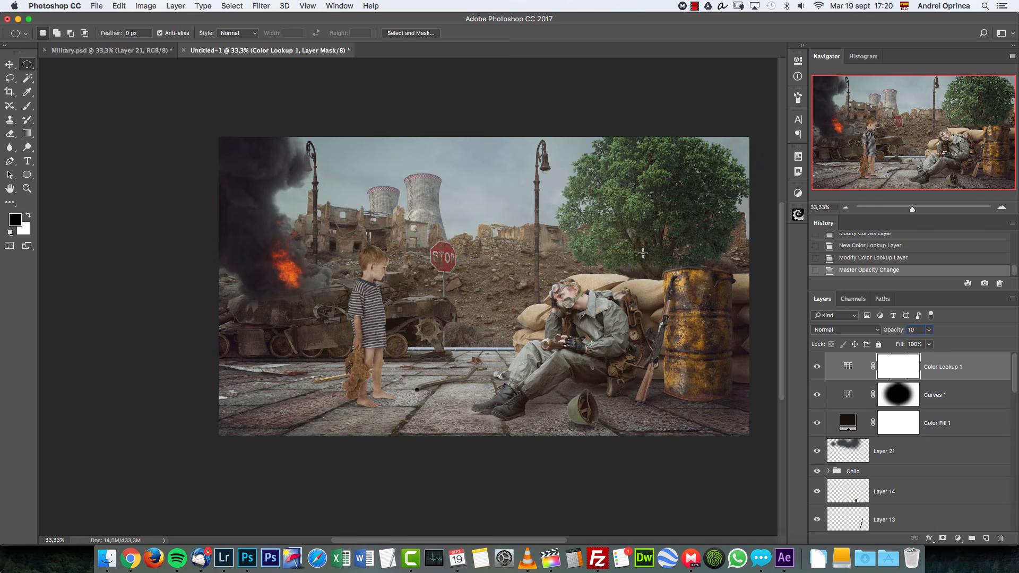
Compare the scene with and without the Color Fill 1 layer.
left_click(959, 425)
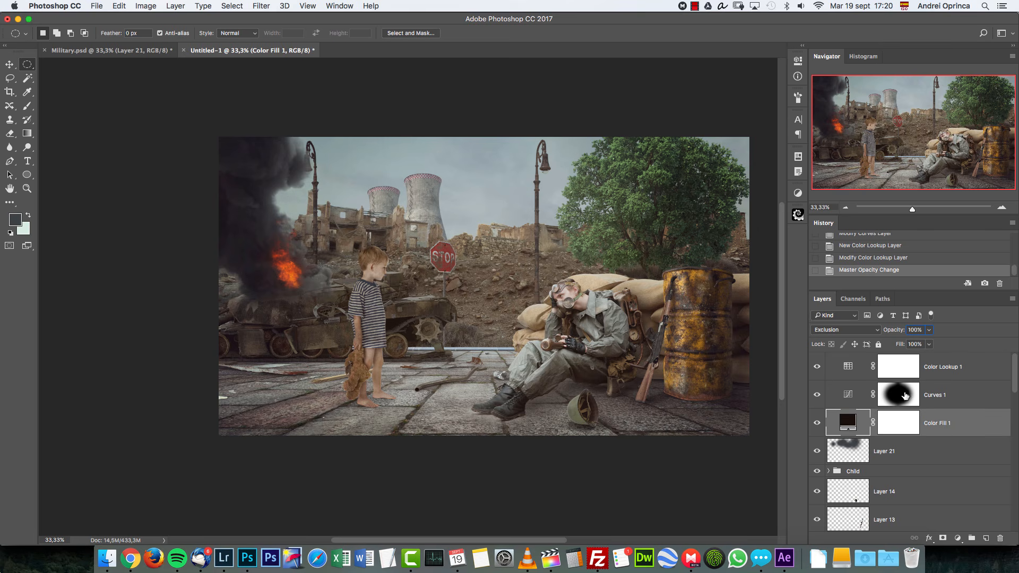
left_click(817, 424)
left_click(818, 424)
Add a Gradient Map adjustment layer above Layer 21 with the Black, White gradient and set its opacity to 25%.
left_click(972, 454)
left_click(958, 538)
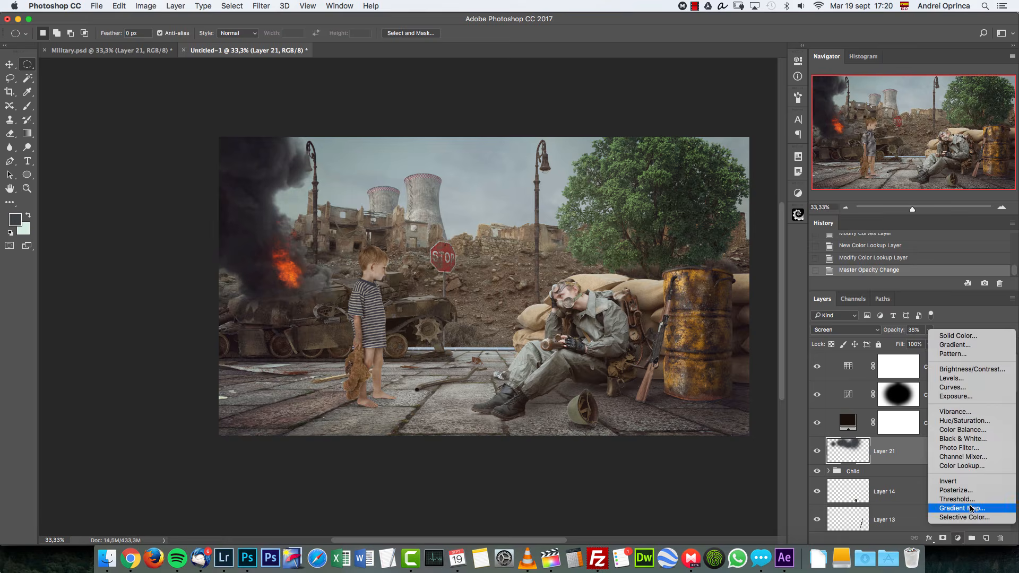
left_click(970, 508)
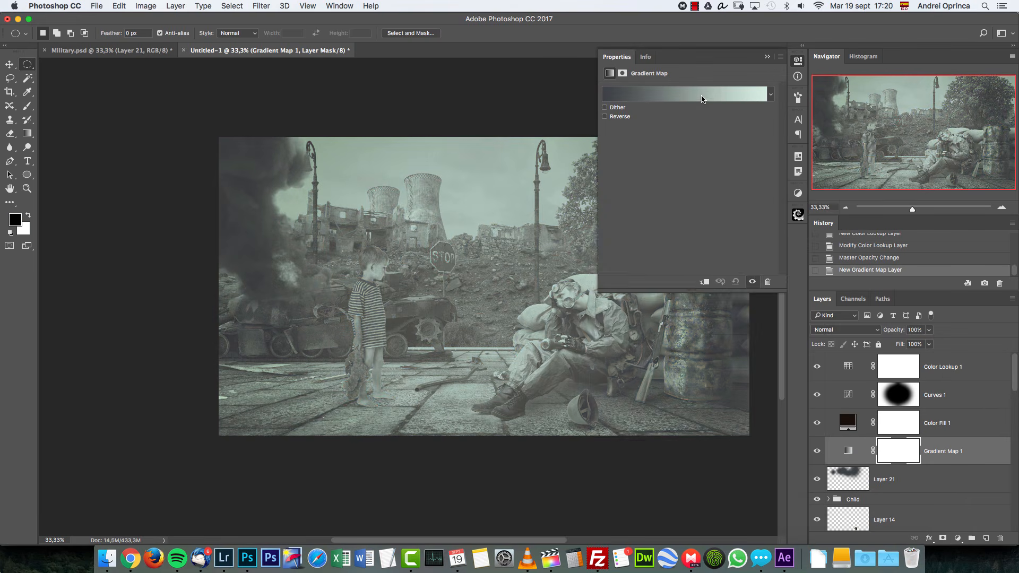
left_click(701, 98)
left_click(626, 265)
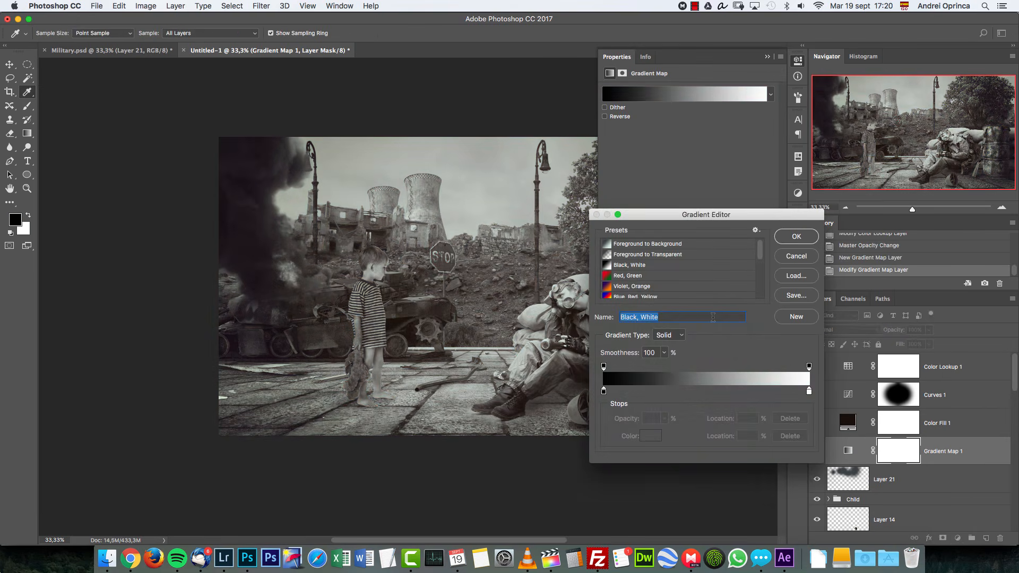
left_click(796, 236)
left_click(766, 56)
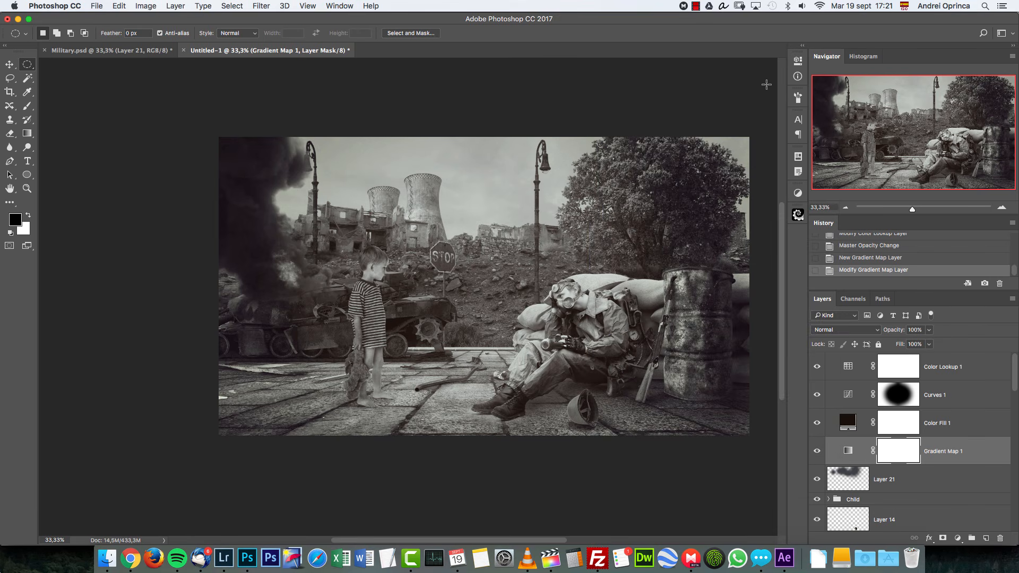
left_click(915, 329)
type("25")
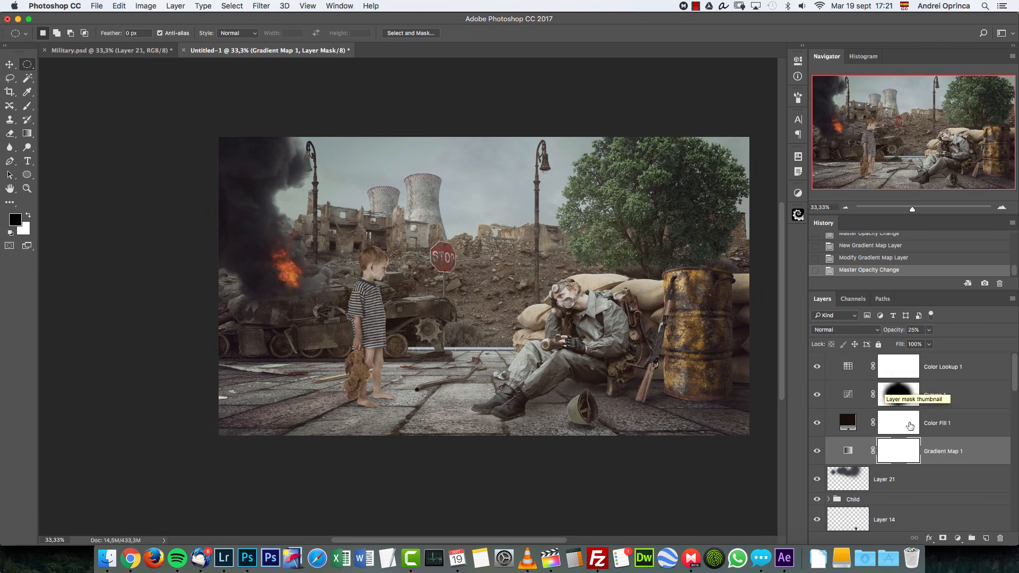
Add a Color Lookup adjustment layer above Gradient Map 1 using the PSDBox-Soft2.3dl LUT and set its opacity to 50%.
left_click(957, 537)
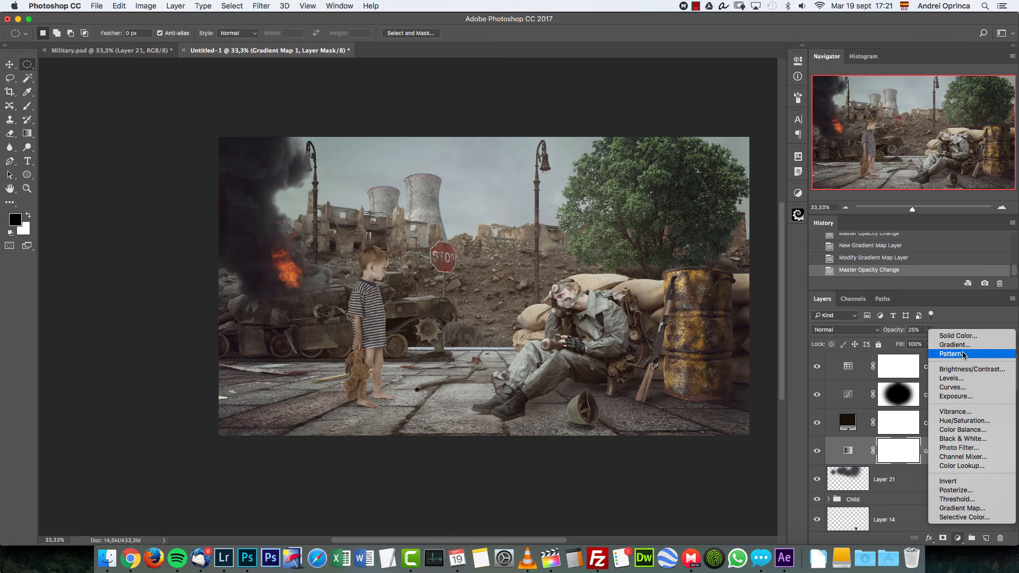
left_click(967, 466)
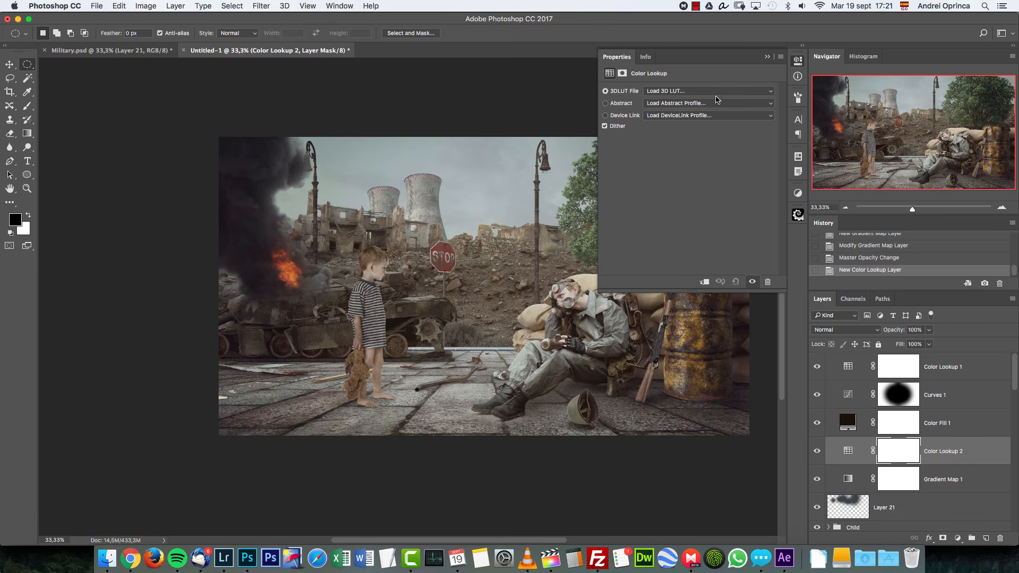
left_click(707, 95)
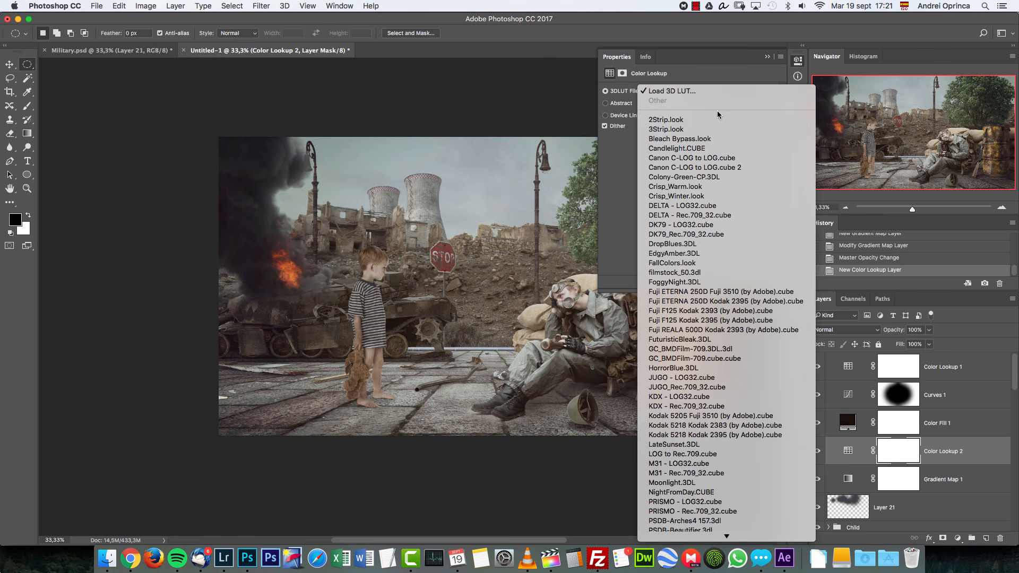
type("ps")
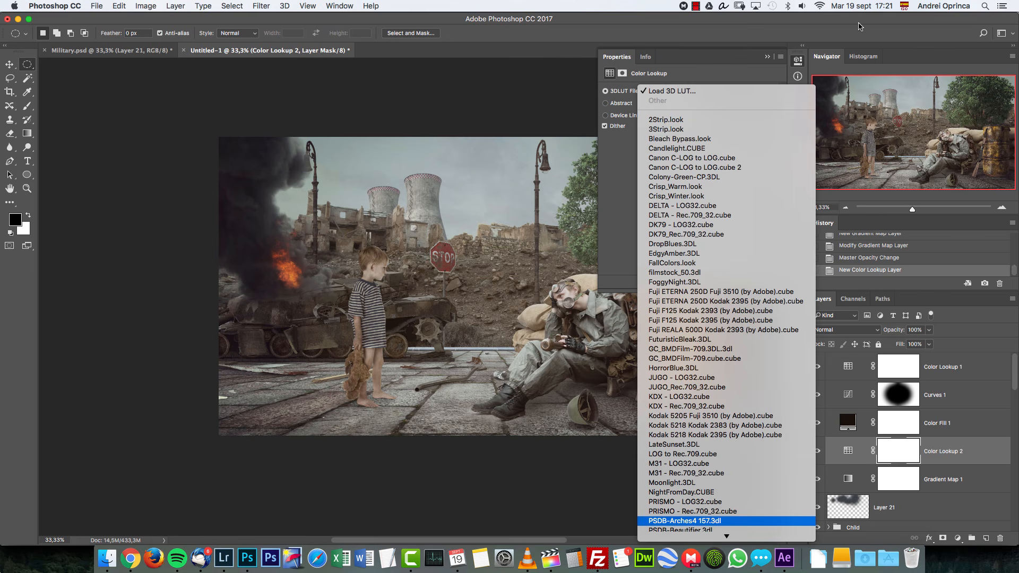
mouse_move(723, 533)
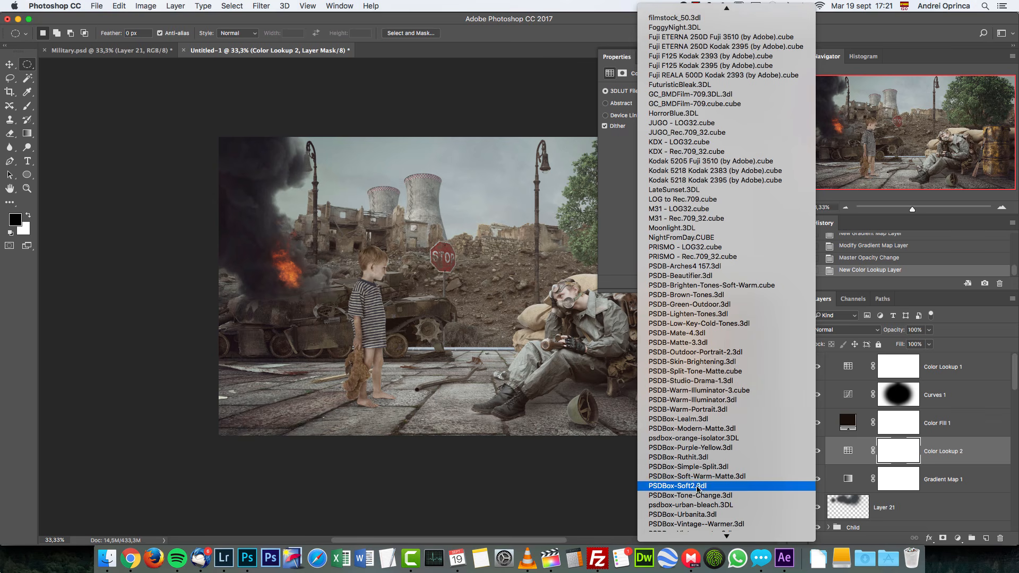
left_click(698, 487)
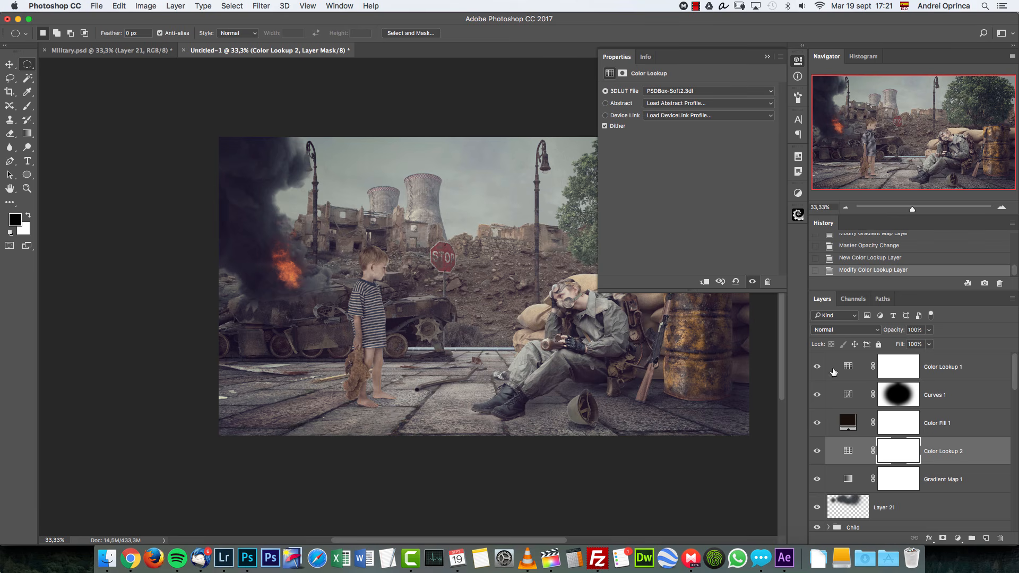
left_click(918, 330)
type("50")
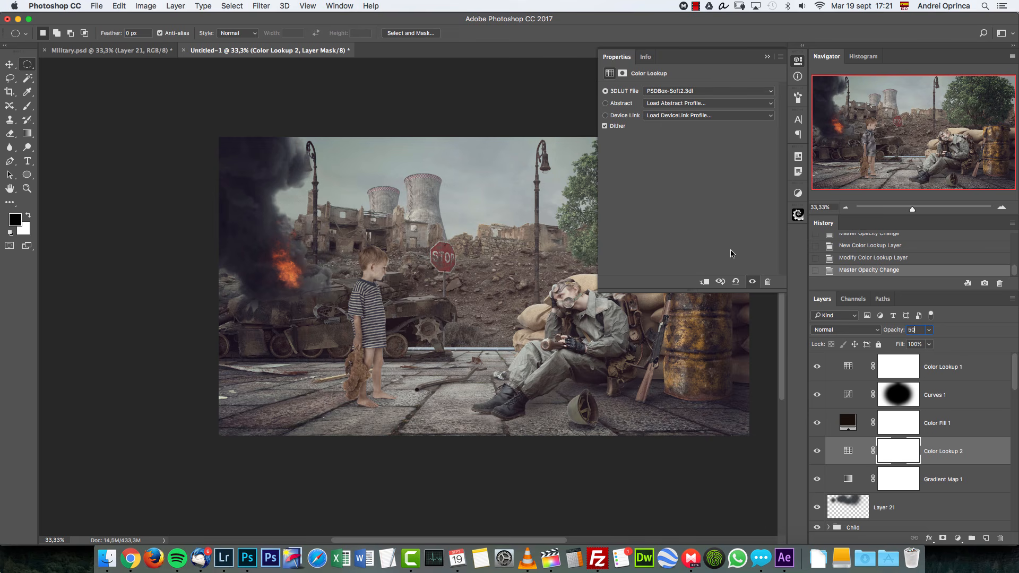
left_click(766, 57)
Add a Curves adjustment layer above Color Lookup 2 and place a blue-channel point at input 113, output 113.
left_click(958, 537)
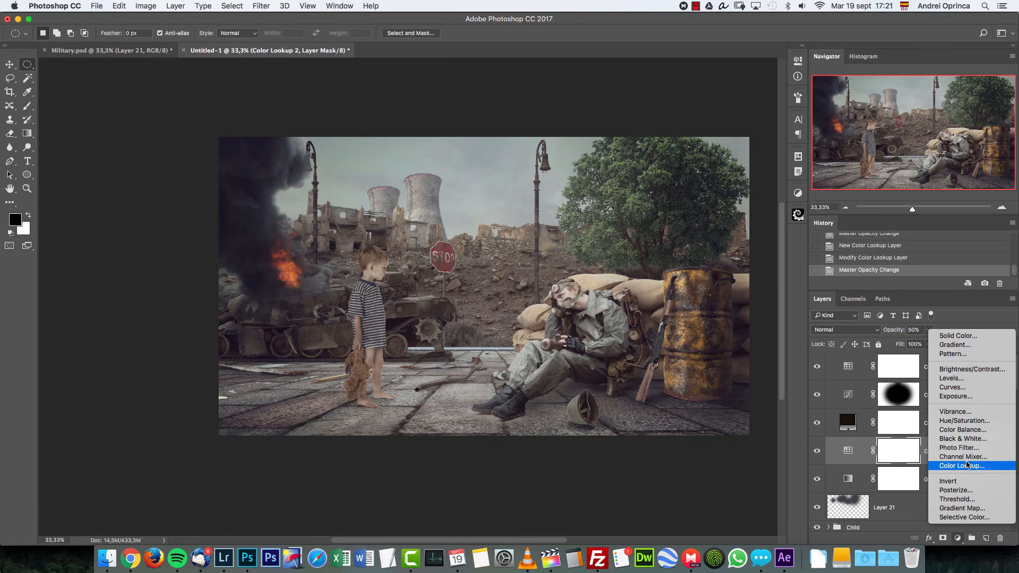
left_click(959, 388)
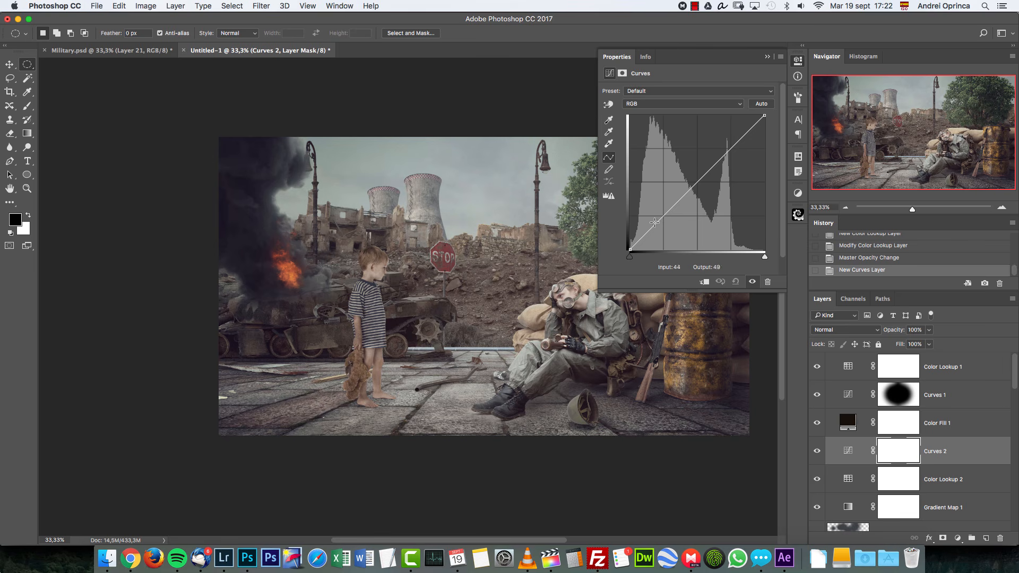
left_click(668, 104)
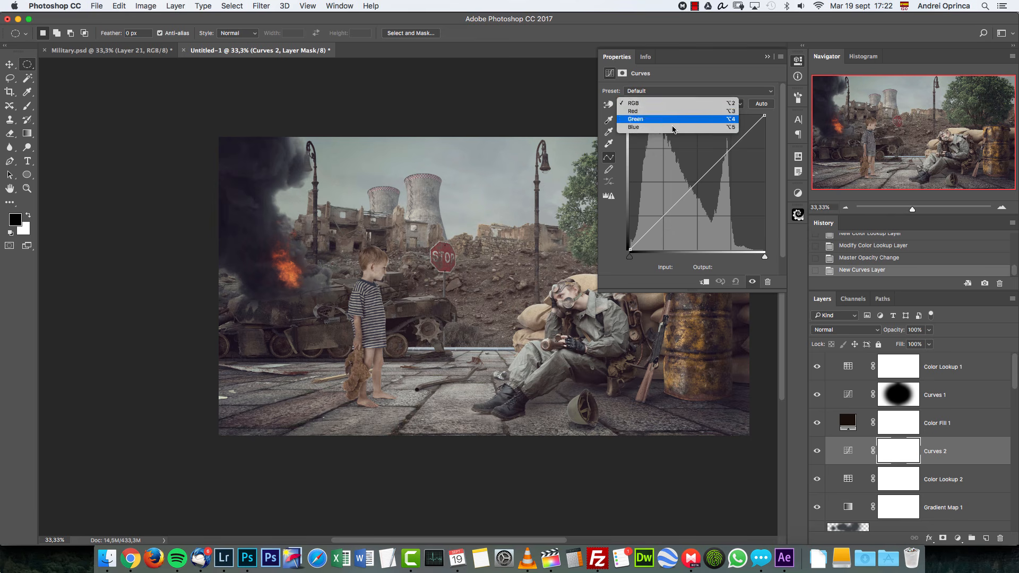
left_click(666, 132)
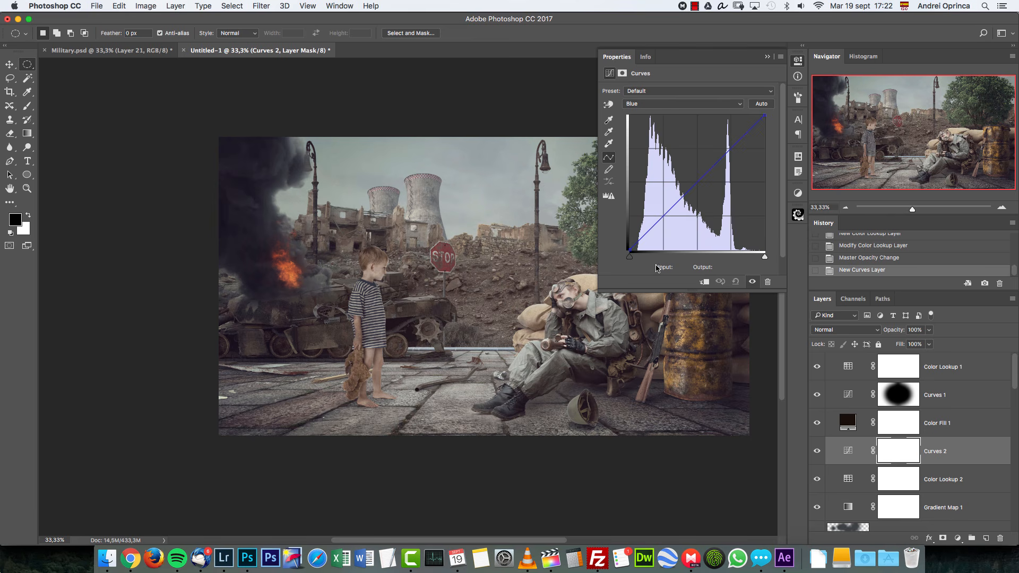
left_click(661, 218)
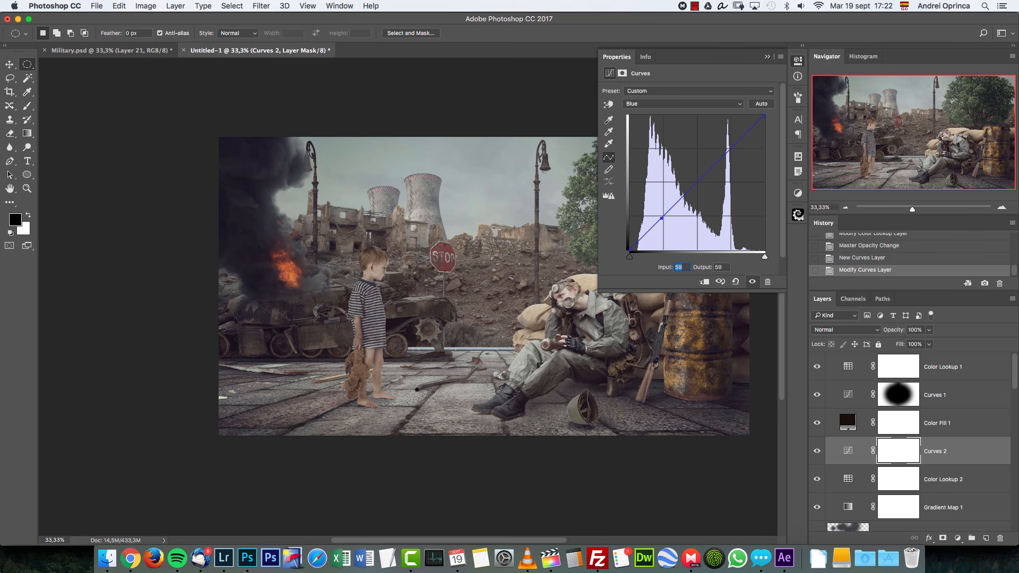
type("11")
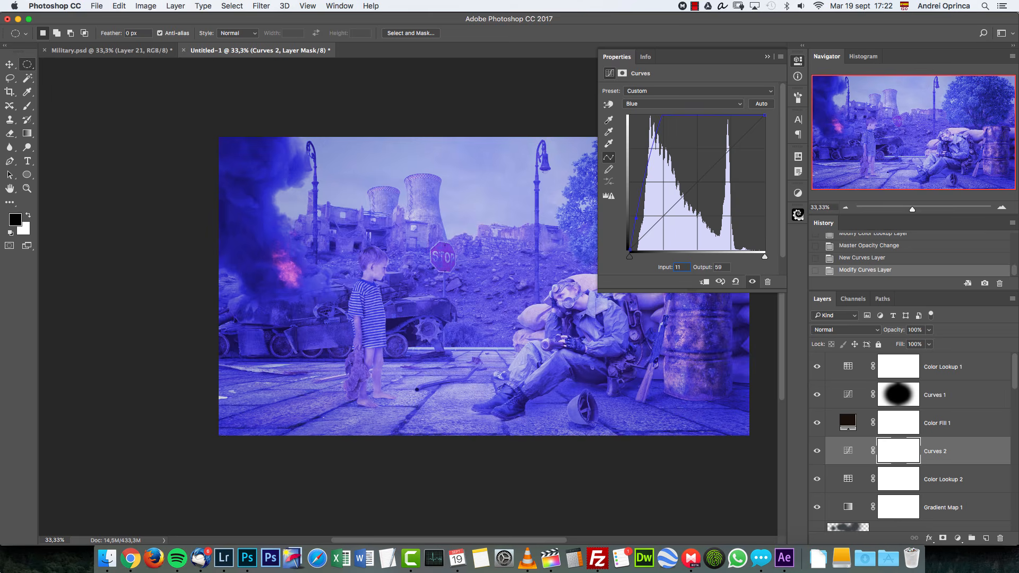
type("3")
key("Tab")
type("113")
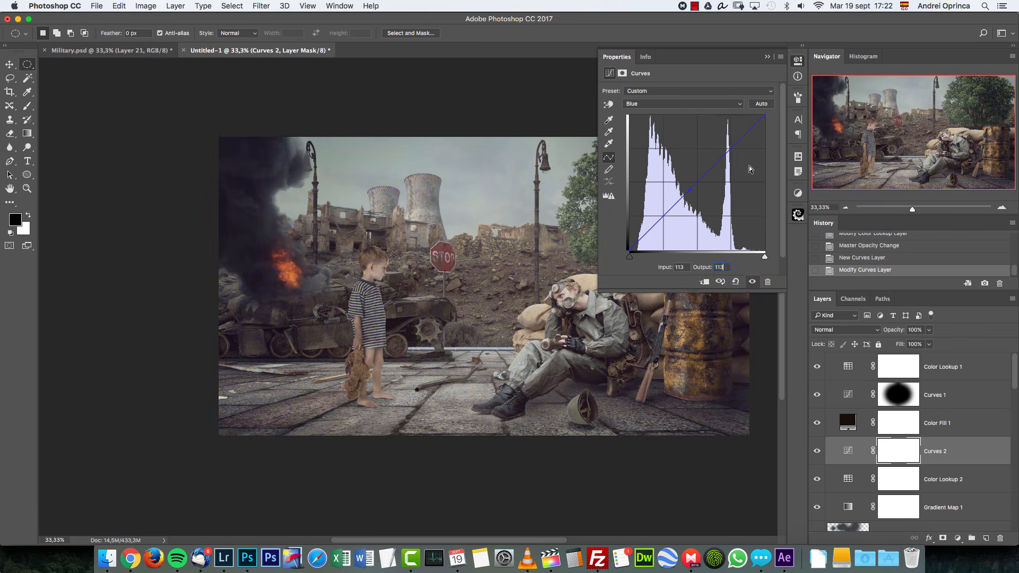
Lower the highlight end point of the blue curve in Curves 2, entering a value of 247.
left_click(730, 151)
key("Delete")
left_click_drag(765, 116, 773, 145)
type("247")
left_click(690, 190)
left_click(686, 193)
mouse_move(764, 119)
left_mouse_down()
mouse_move(766, 145)
mouse_move(773, 123)
left_mouse_up()
Add two points to the green curve in Curves 2: input 84, output 82, and input 185, output 186.
key("alt+4")
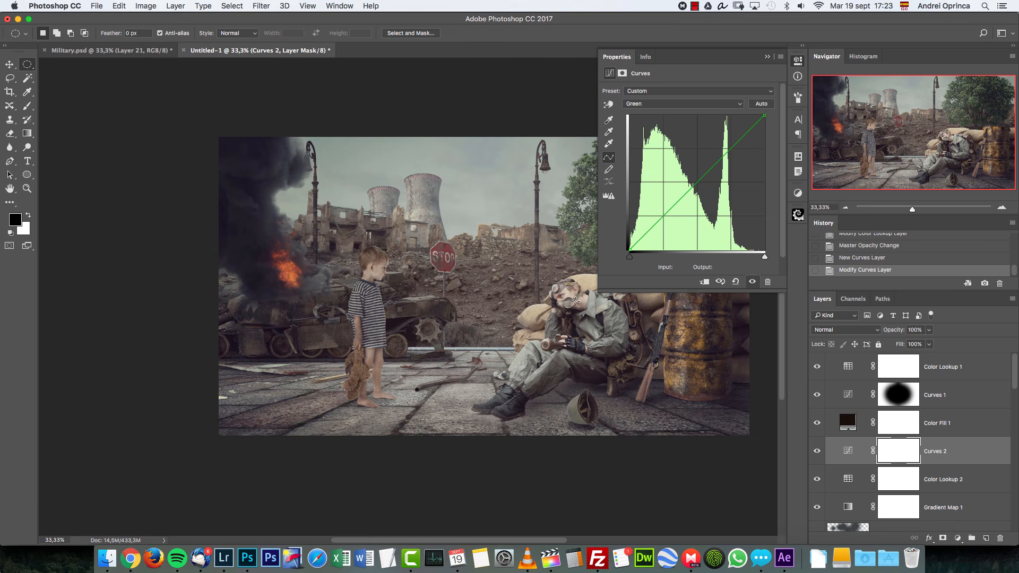
left_click(664, 216)
type("84")
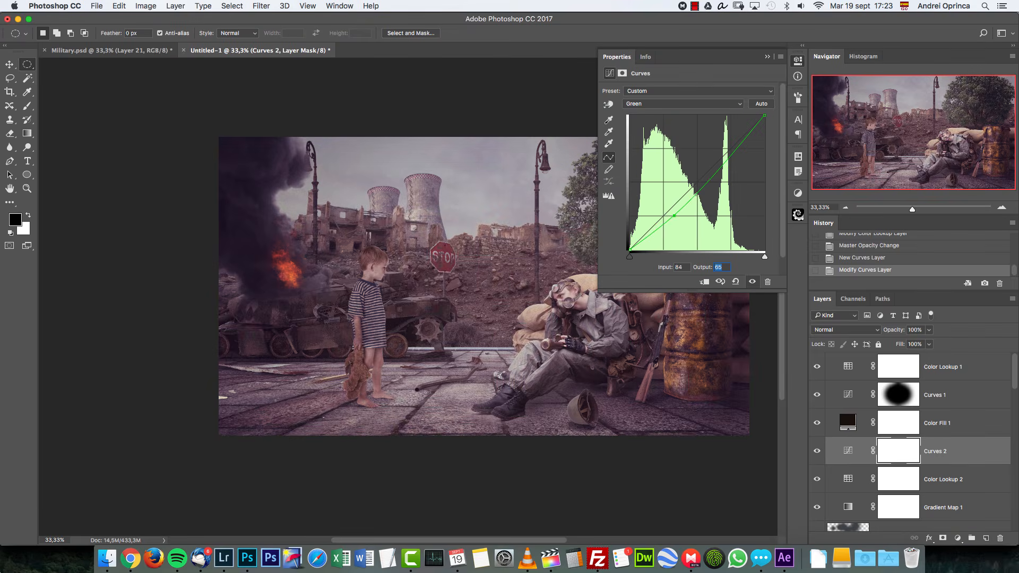
type("82")
left_click(711, 170)
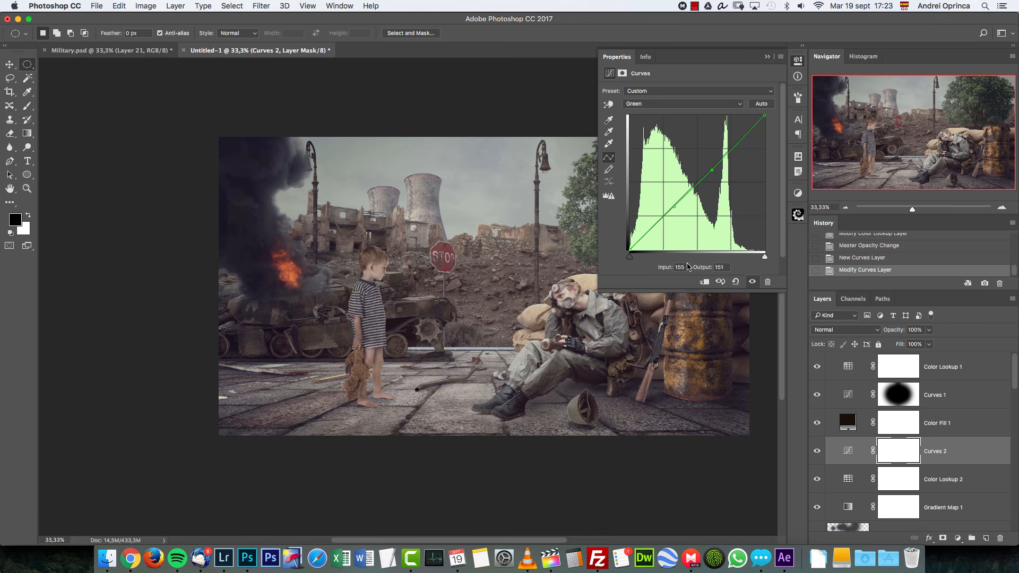
type("185")
key("Tab")
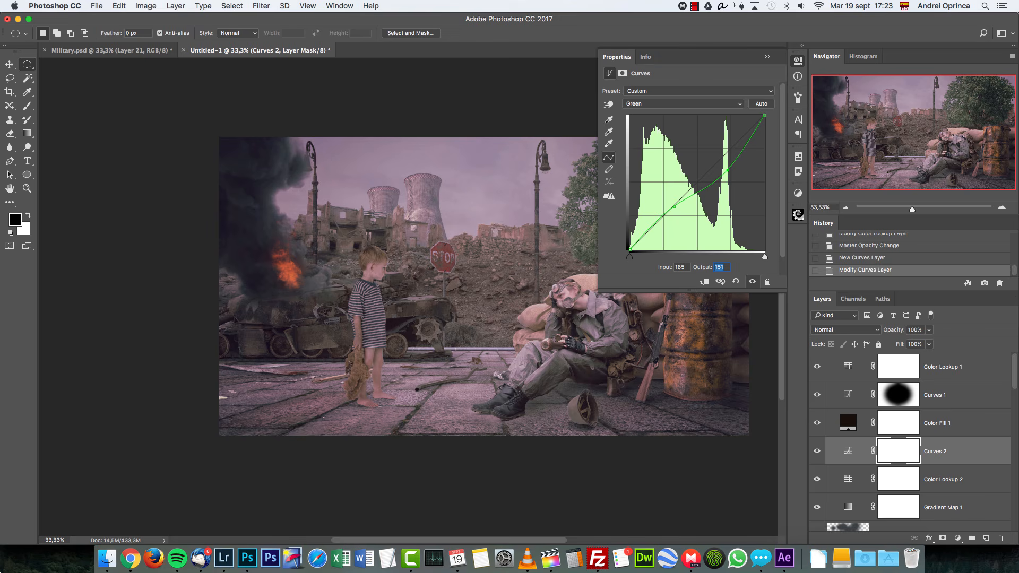
type("186")
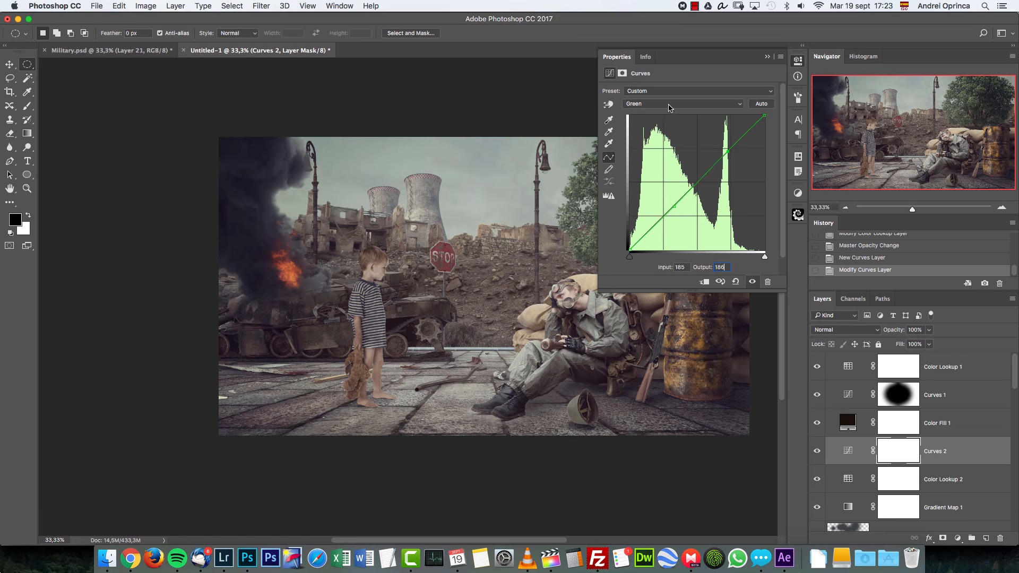
Add a midtone point to the red curve in Curves 2 at input 107, output 107.
left_click(654, 103)
left_click(651, 96)
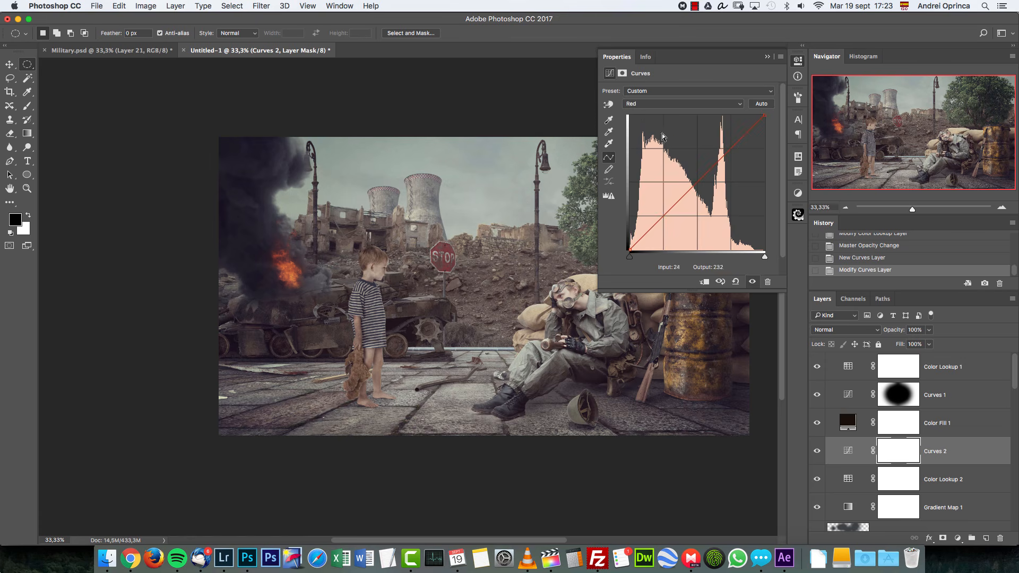
left_click(663, 215)
type("10")
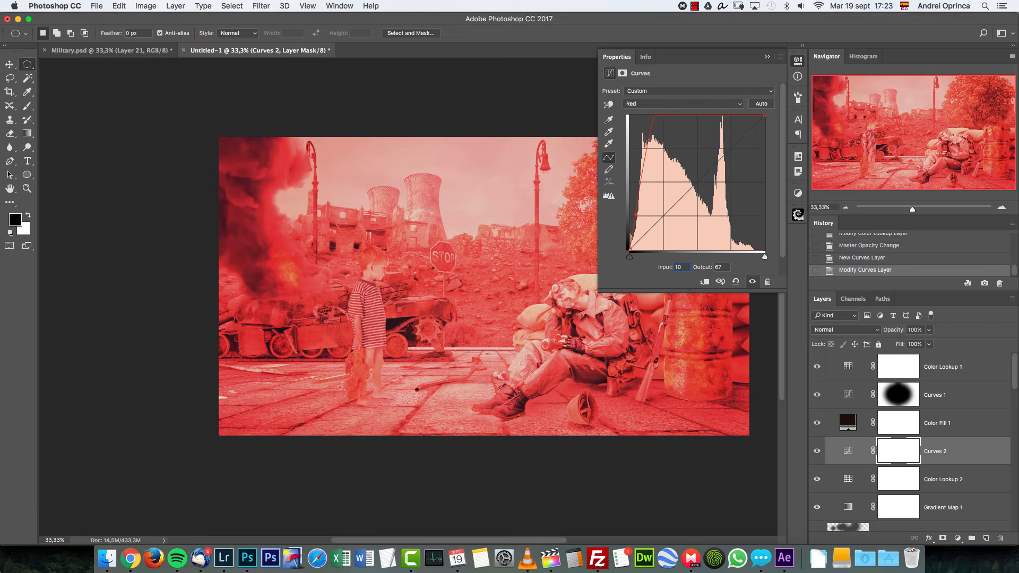
type("7")
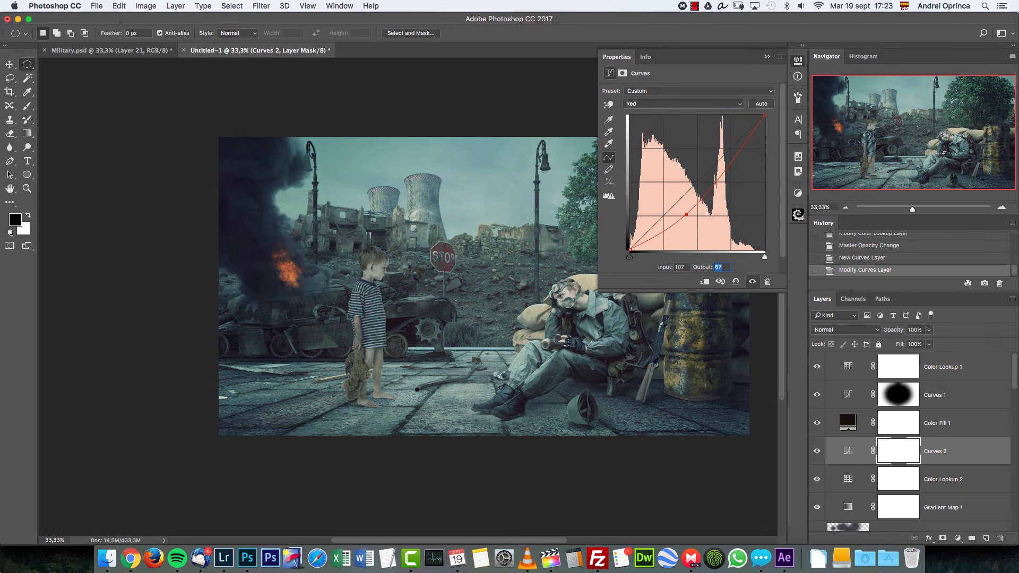
type("7")
type("0")
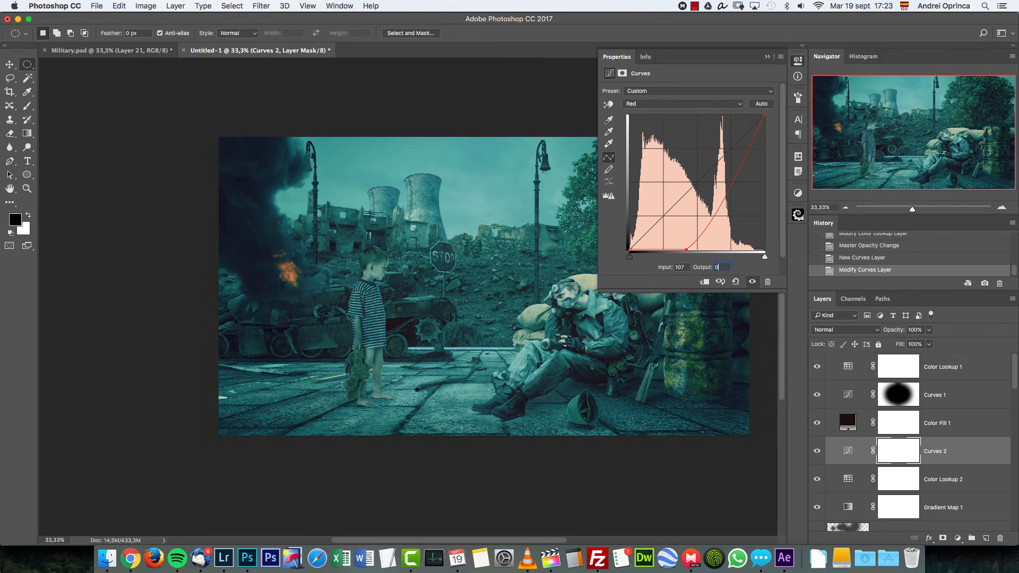
type("07")
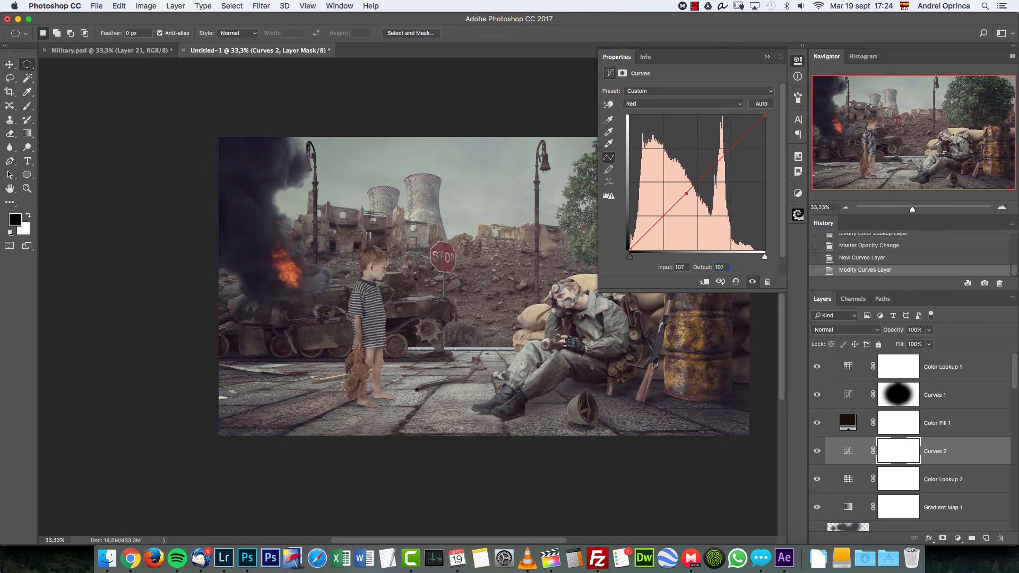
Add a highlight point with output 202 to the red curve and close the Curves settings.
left_click(735, 147)
left_click_drag(687, 267, 631, 276)
type("505")
key("Tab")
type("202")
left_click(768, 57)
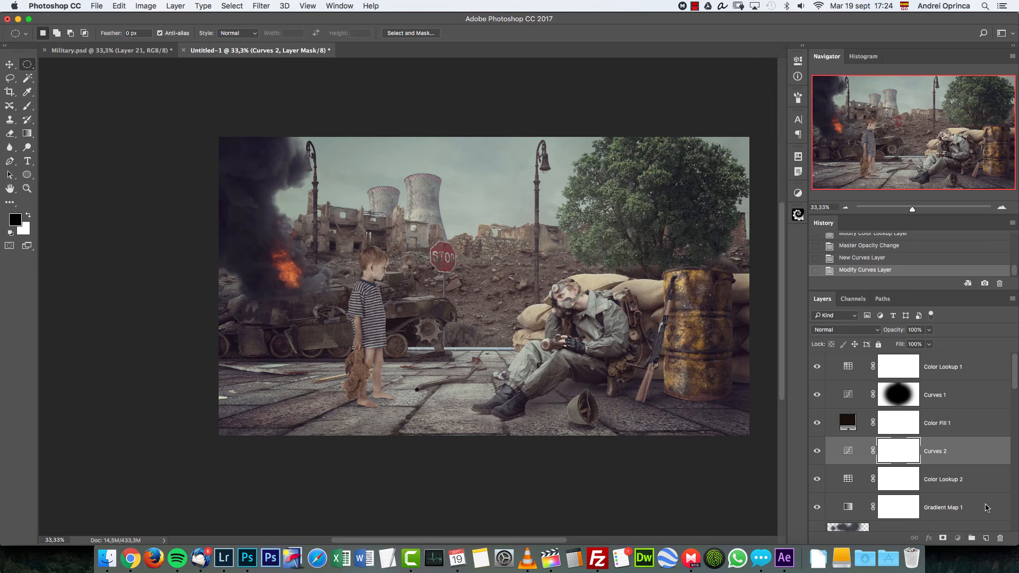
Group the layers from Gradient Map 1 up to Color Lookup 1 and compare the scene with and without the group.
left_click(991, 509)
left_click(973, 367, "shift")
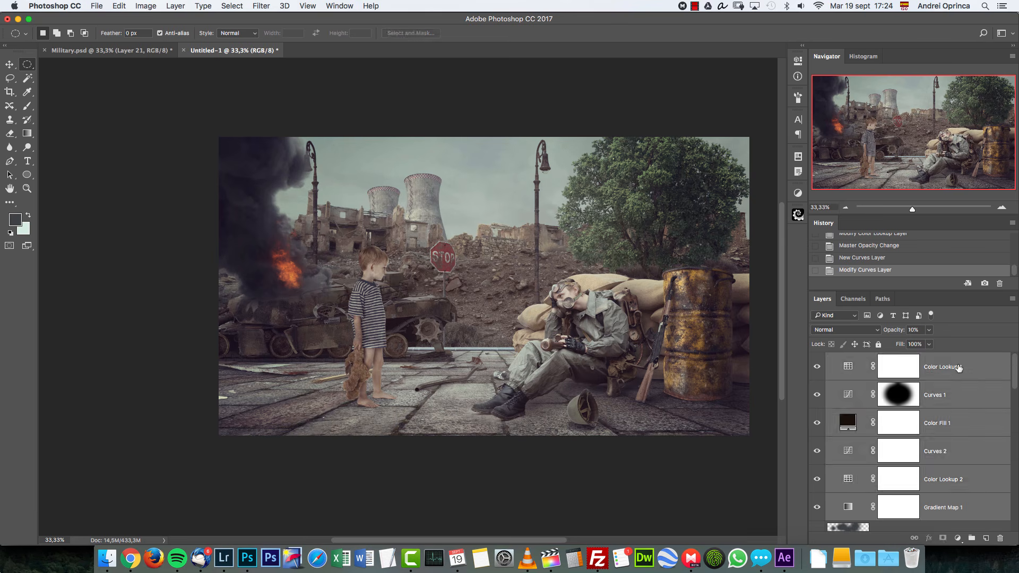
key("super+g")
left_click(817, 359)
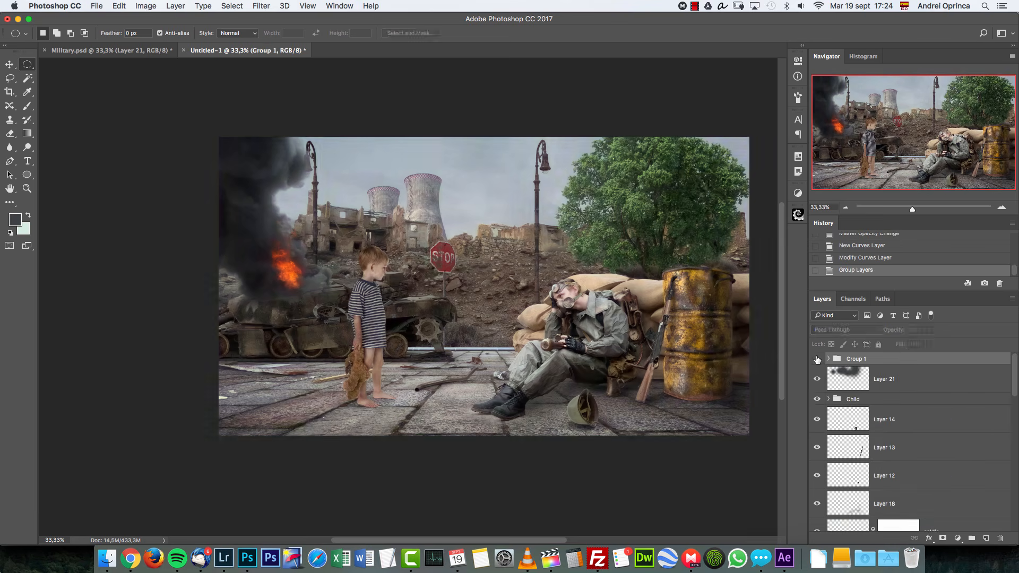
left_click(818, 359)
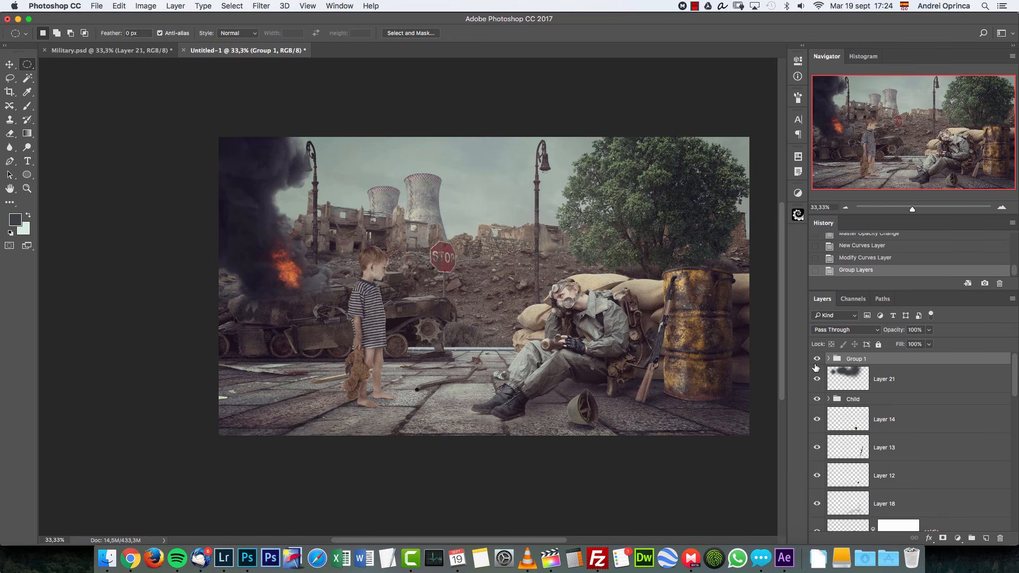
Create a new layer above Group 1 and stamp all visible layers into it.
left_click(999, 208)
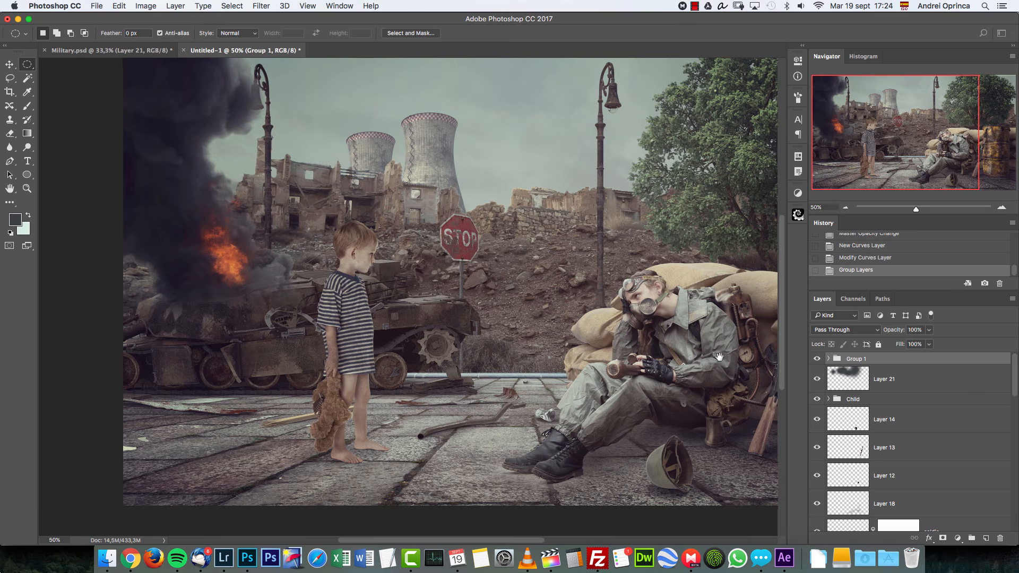
left_click_drag(731, 355, 673, 360)
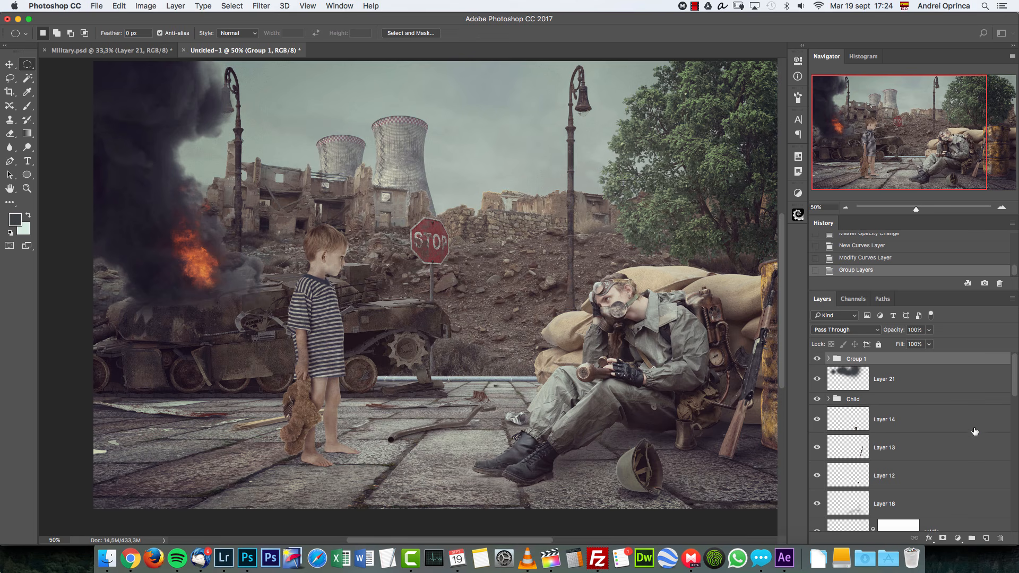
left_click(986, 538)
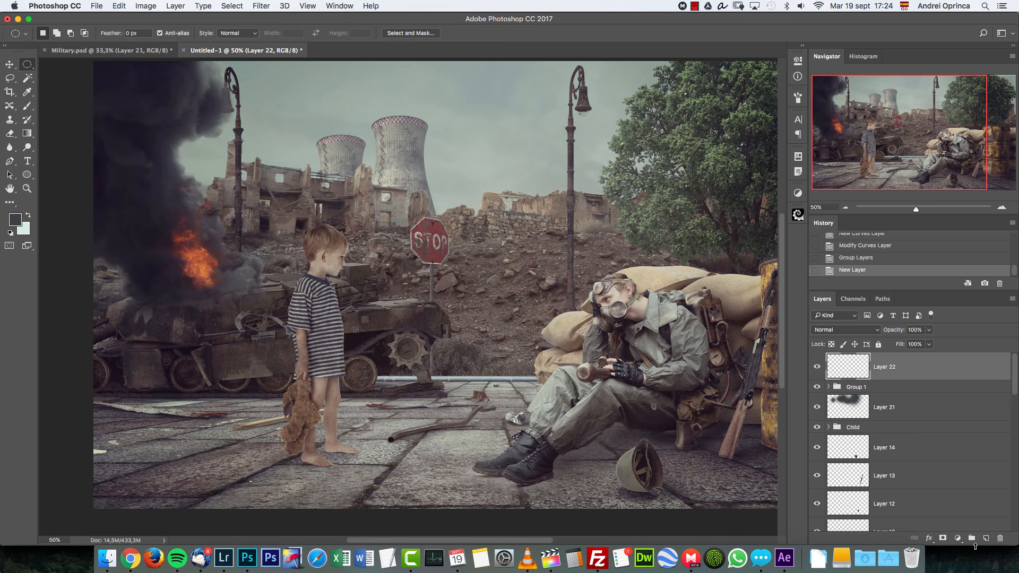
key("super+alt+shift+e")
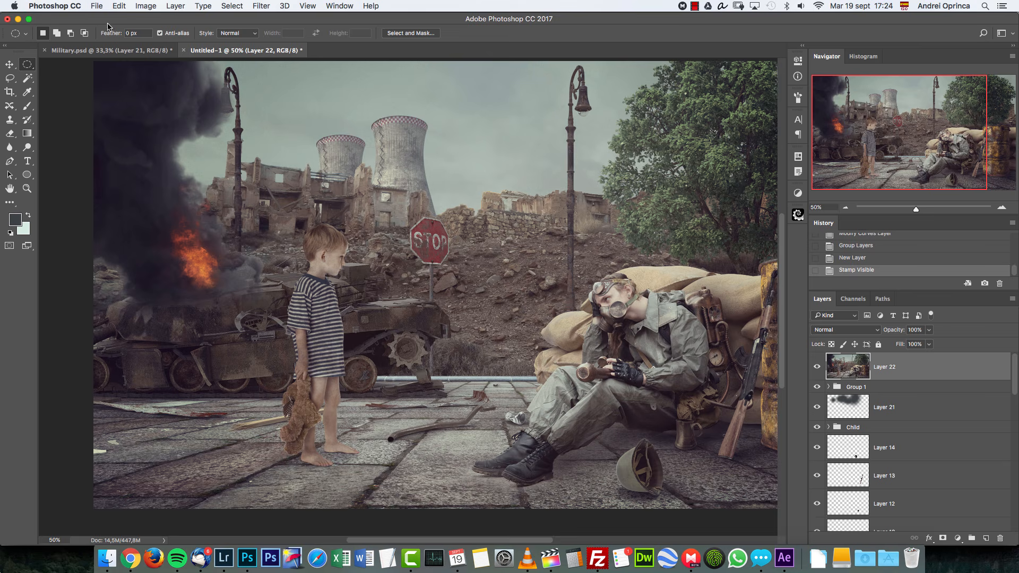
Save a TIFF copy without layers as Untitled-1.tif in the Stock folder, using no image compression and interleaved pixel order.
left_click(98, 6)
left_click(188, 339)
key("super+shift+s")
left_click(538, 421)
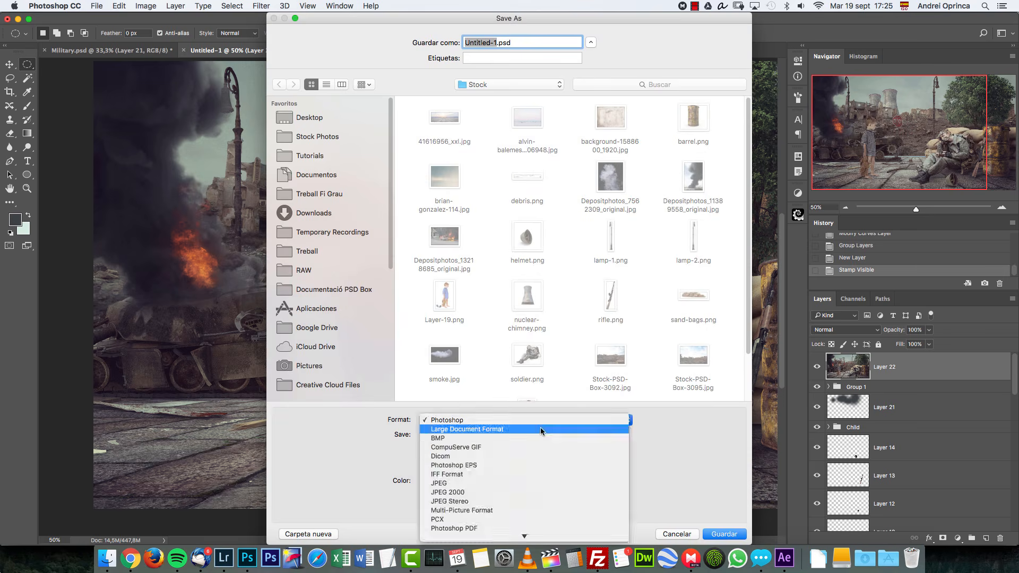
left_click(480, 538)
left_click(430, 468)
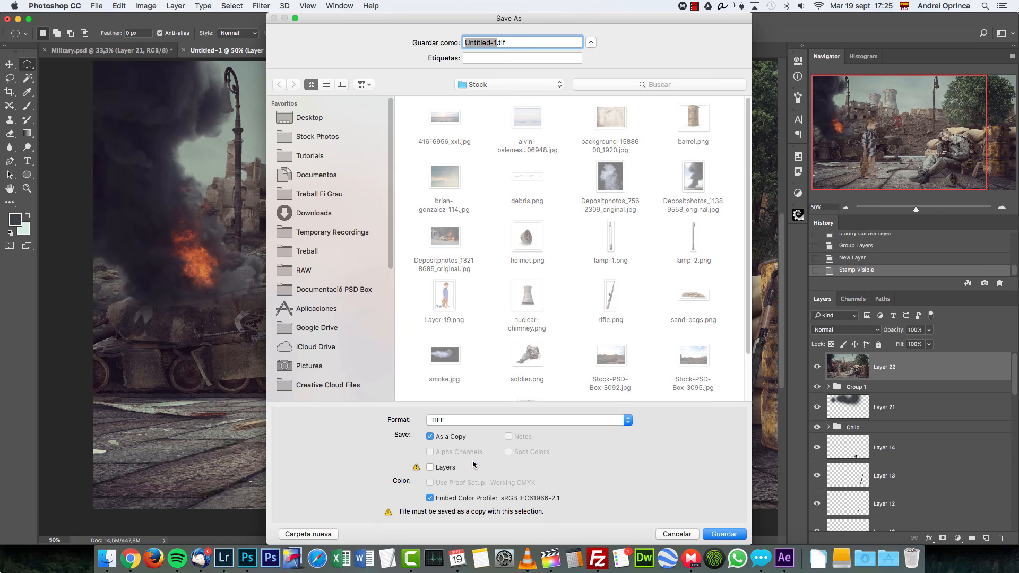
left_click(725, 535)
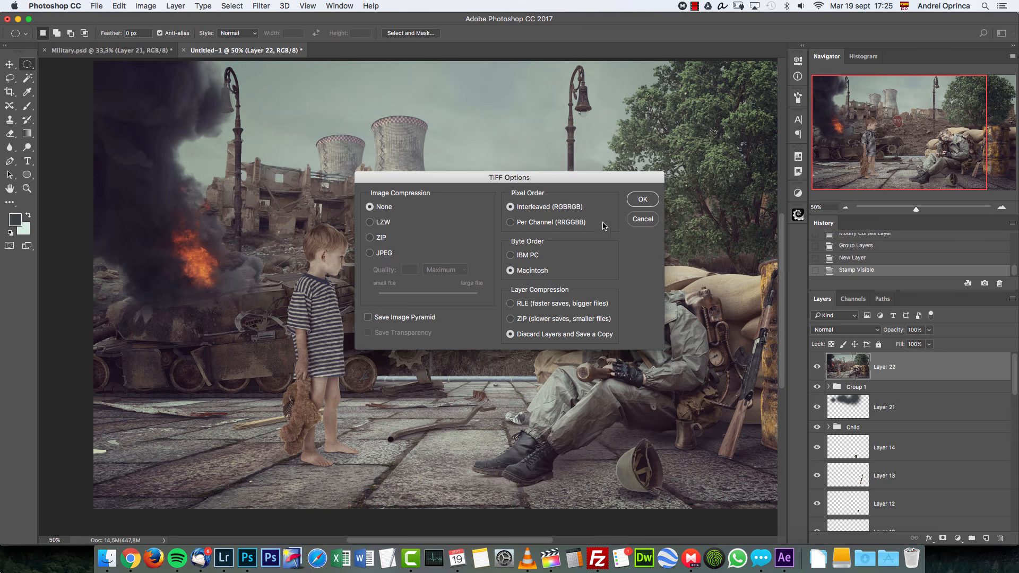
left_click(642, 199)
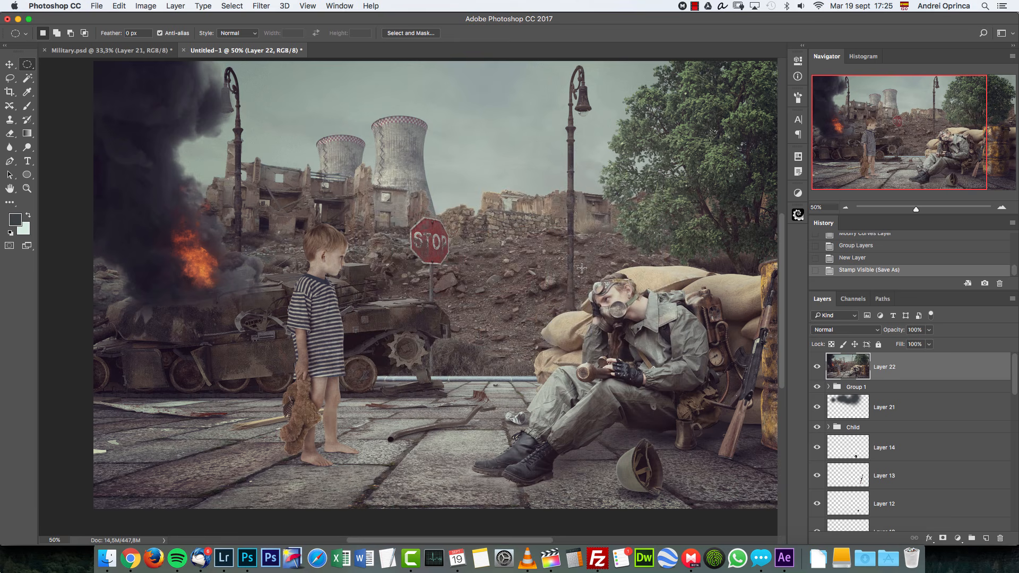
Open Untitled-1.tif in Camera Raw, try a Temperature of +30, and cancel.
key("super+o")
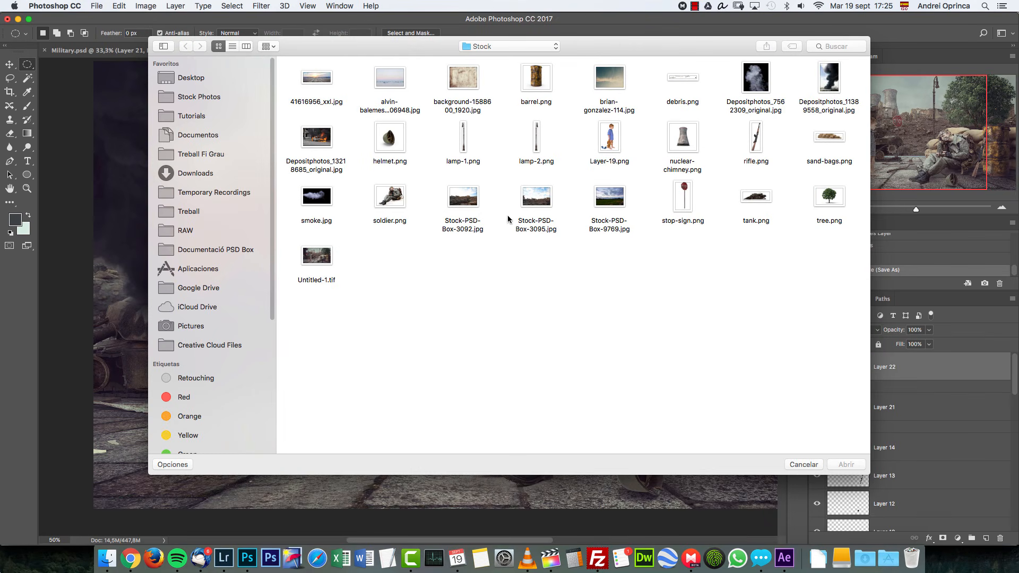
left_click(323, 263)
left_click(844, 464)
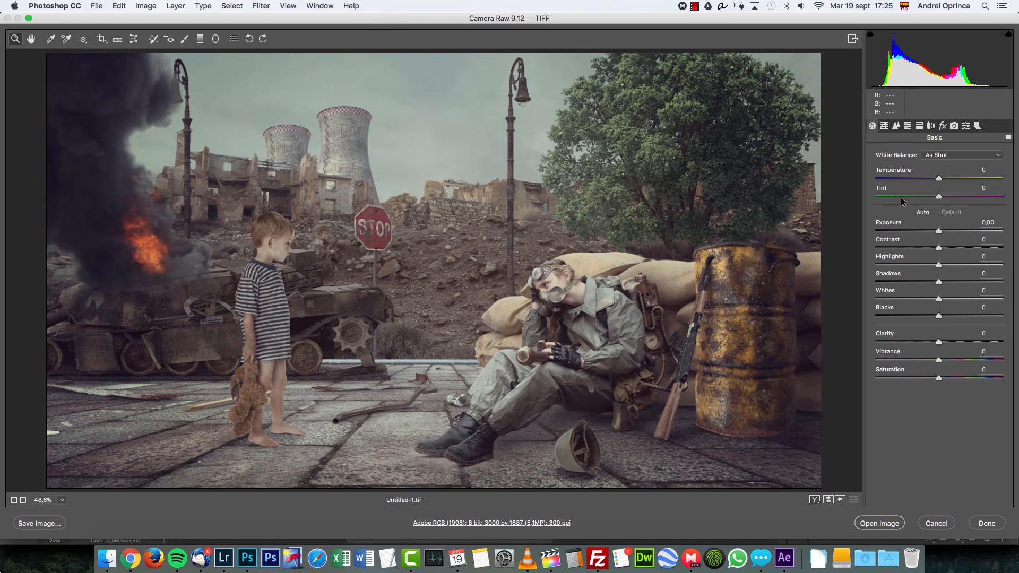
left_click_drag(933, 182, 958, 181)
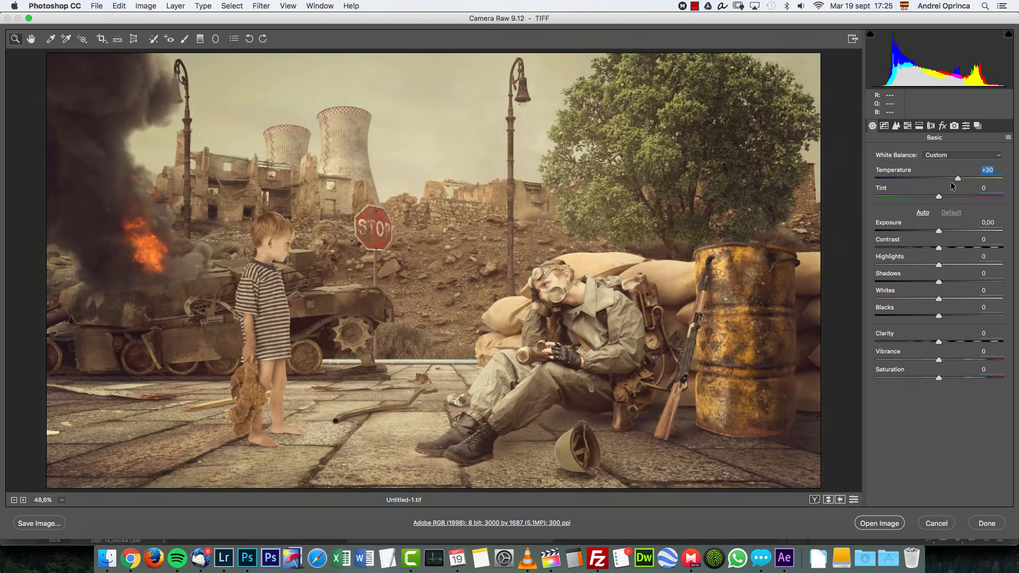
left_click(937, 524)
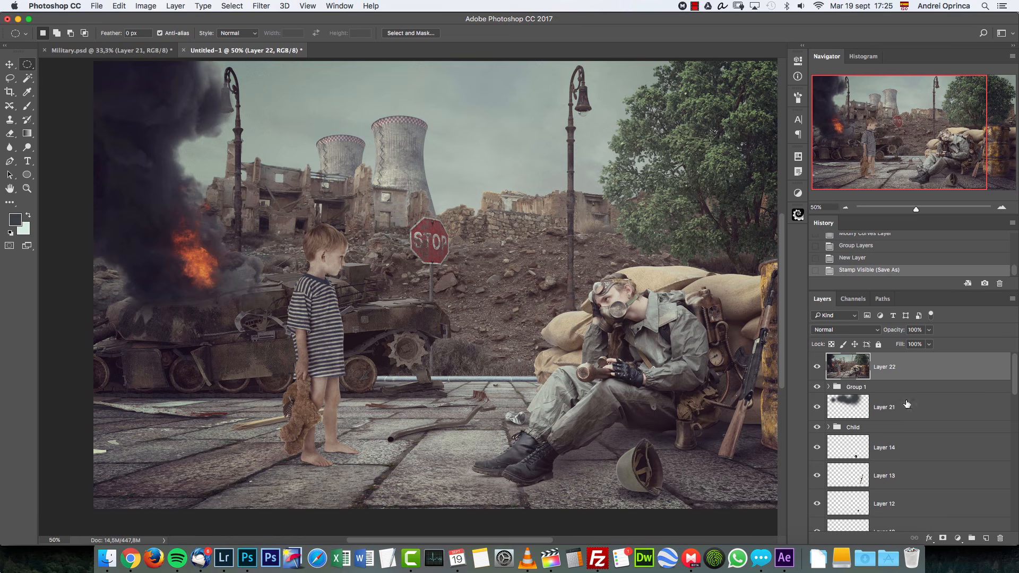
Convert Layer 22 to a Smart Object.
right_click(937, 364)
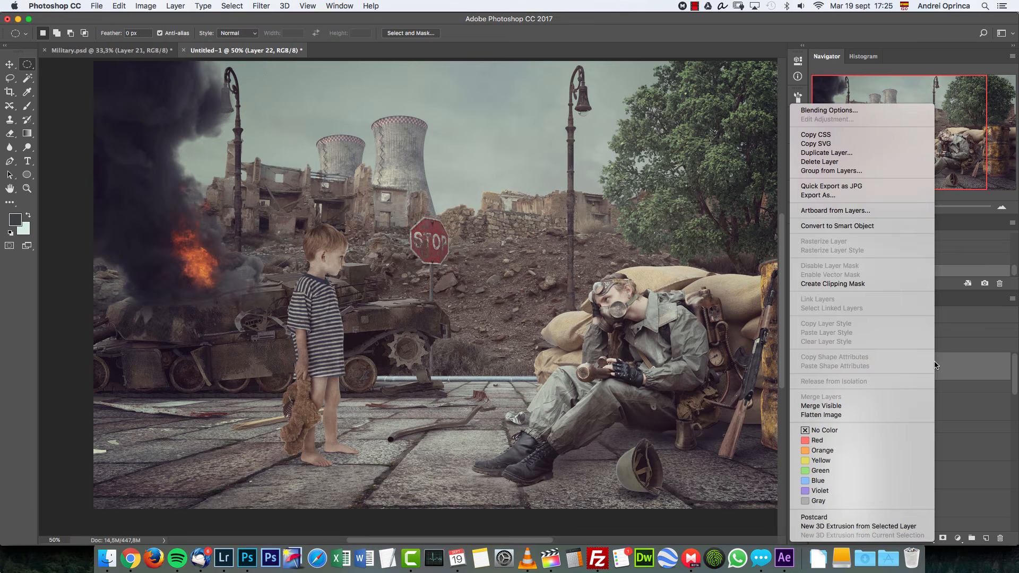
left_click(861, 226)
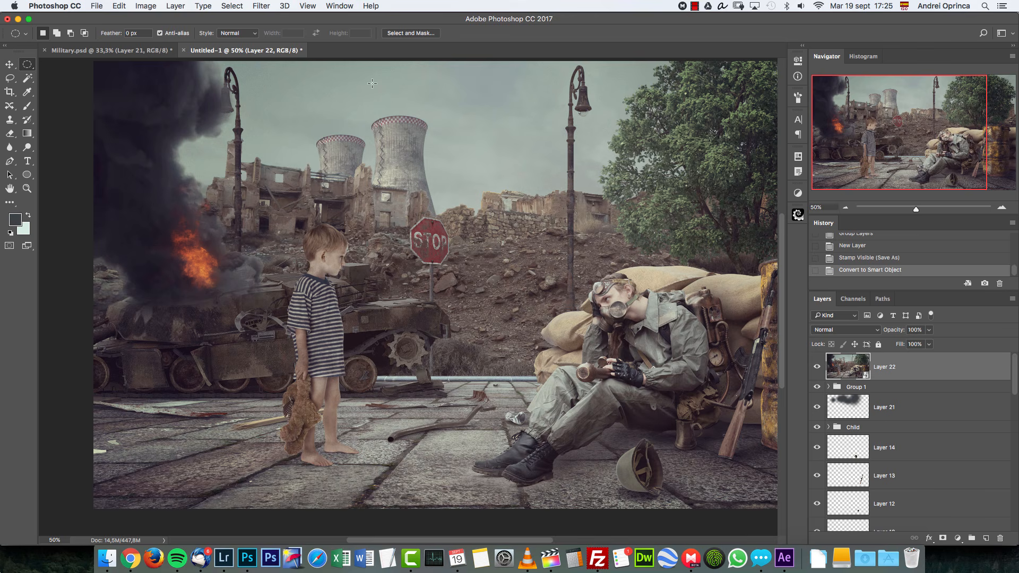
Start the Camera Raw Filter on Layer 22 and set Tint to -2 and Contrast to +7.
left_click(259, 6)
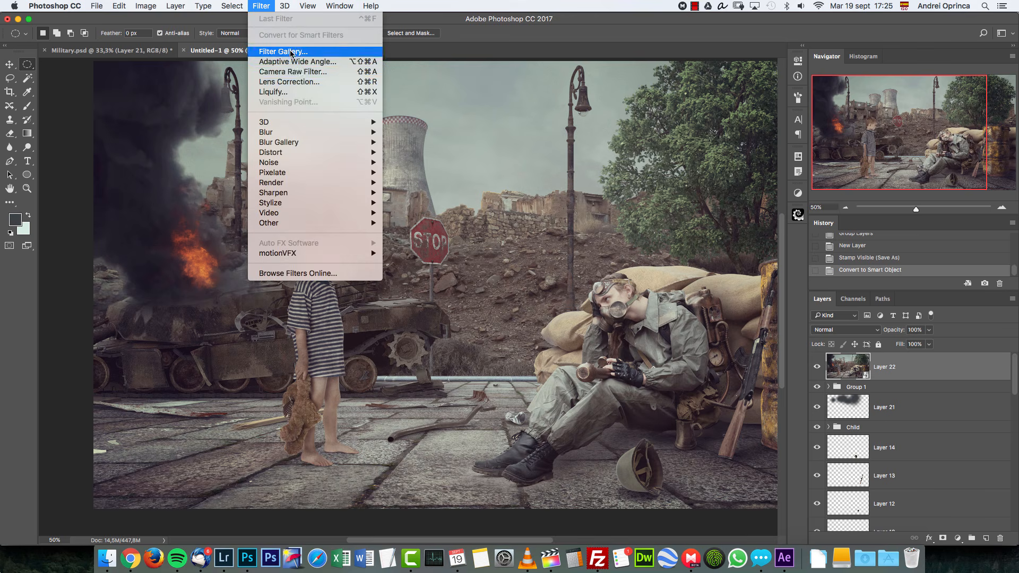
left_click(299, 77)
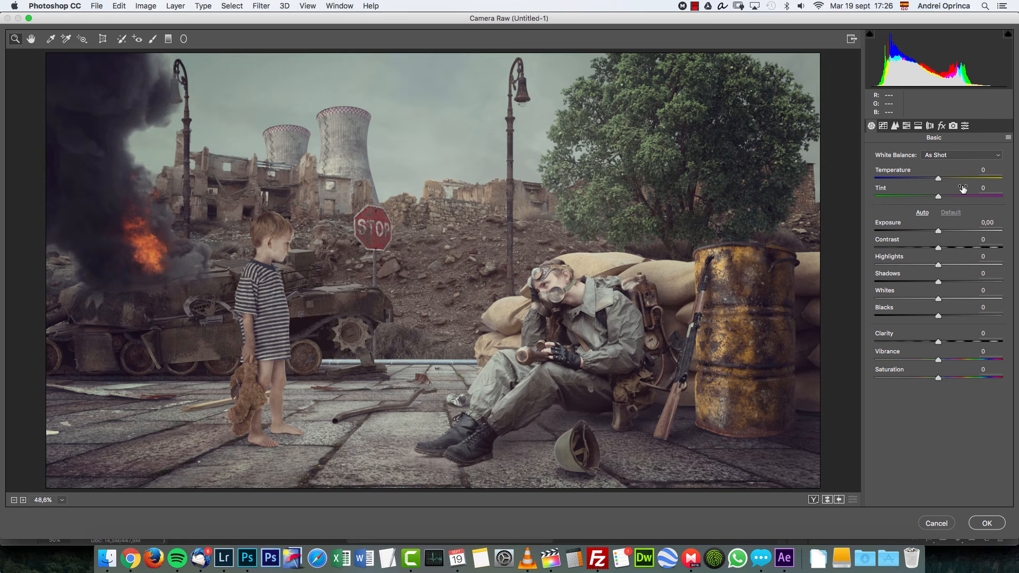
left_click(986, 170)
key("Up")
key("Tab")
left_click_drag(937, 195, 934, 196)
mouse_move(935, 197)
left_mouse_down()
mouse_move(944, 197)
mouse_move(934, 195)
left_mouse_up()
type("-2")
key("Tab")
key("Tab")
key("Tab")
left_click_drag(988, 242, 996, 243)
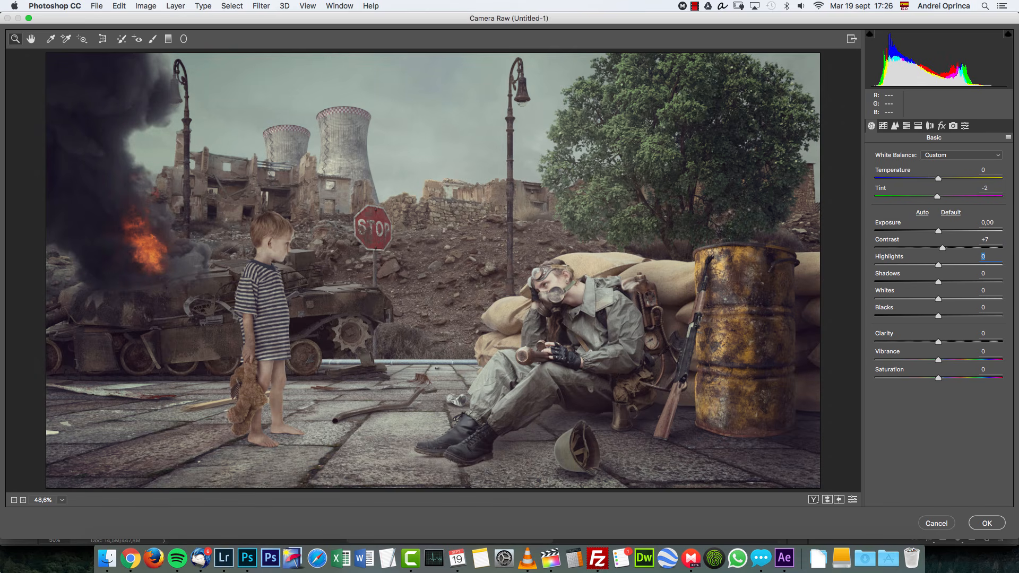
Set Shadows to +3, Blacks to +3, Clarity to +8, Vibrance to +16 and Saturation to 13 in the Basic adjustments.
type("3")
key("Tab")
type("3")
key("Tab")
type("816")
key("Tab")
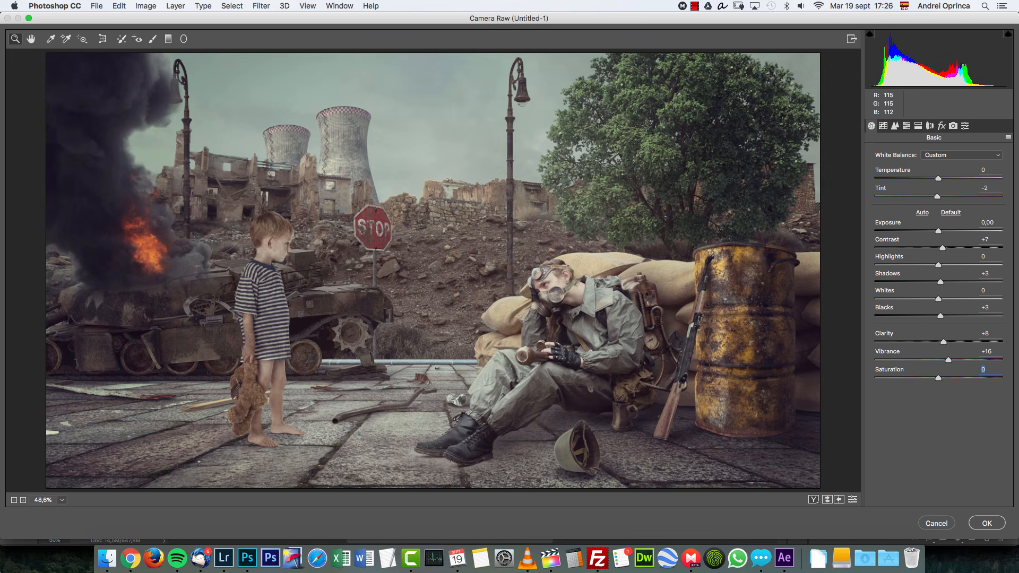
type("13")
Try different HSL hue, saturation and luminance shifts on the Reds and reset them to default.
left_click(907, 126)
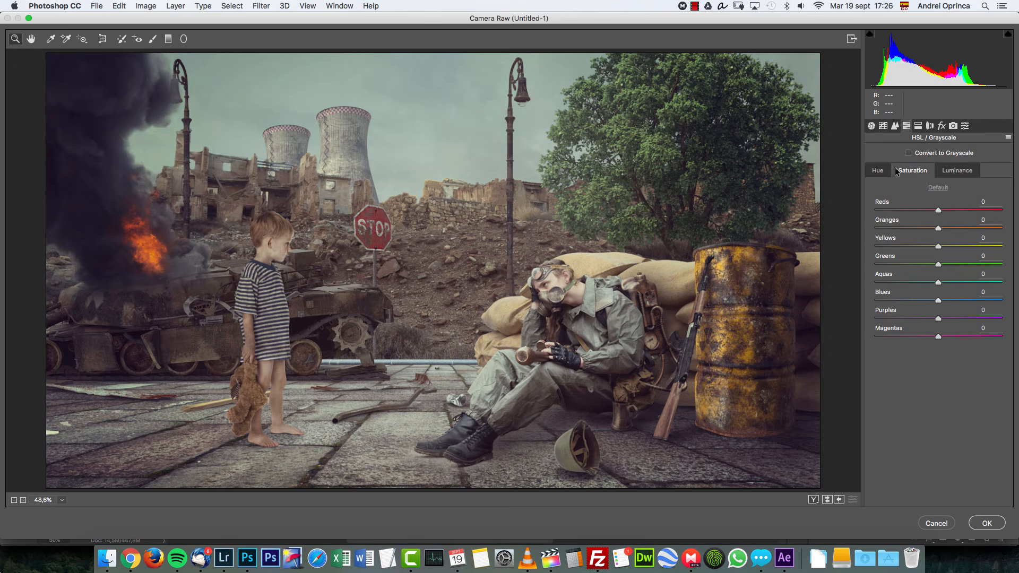
left_click(878, 170)
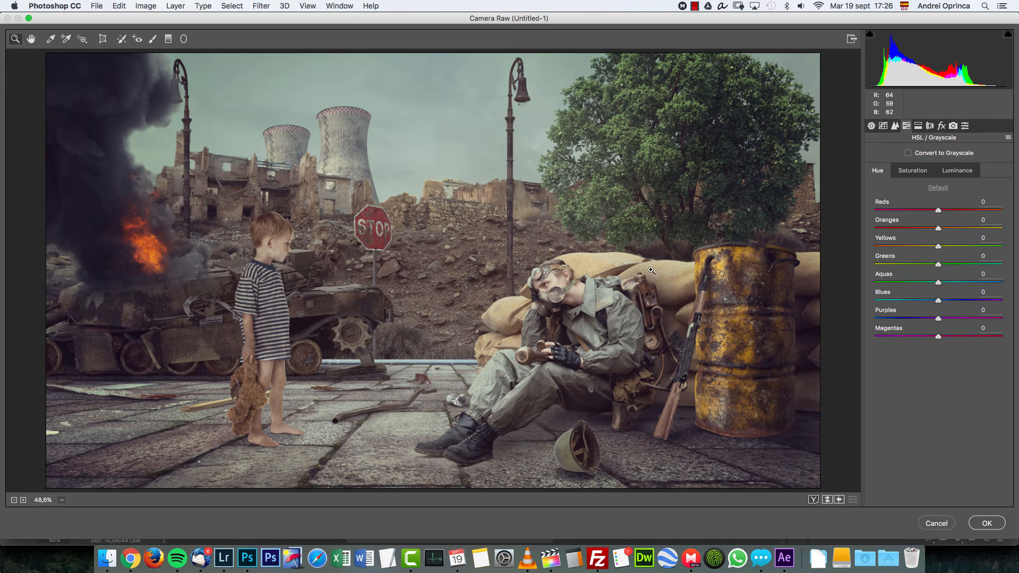
left_click_drag(939, 210, 1012, 217)
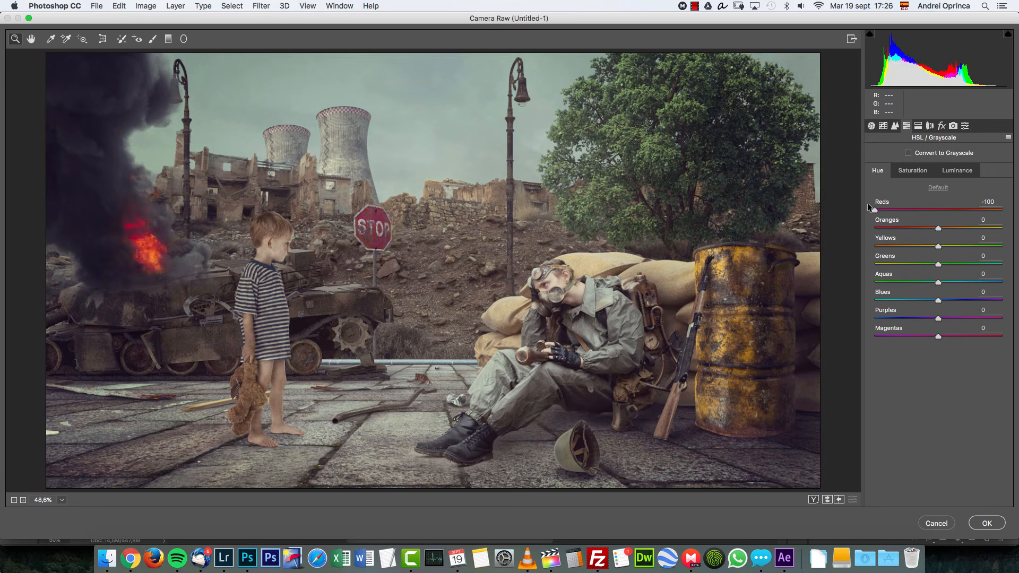
left_click(913, 170)
mouse_move(940, 209)
left_mouse_down()
mouse_move(970, 212)
mouse_move(849, 212)
mouse_move(966, 211)
mouse_move(937, 210)
mouse_move(956, 211)
left_mouse_up()
left_click(958, 170)
double_click(956, 211)
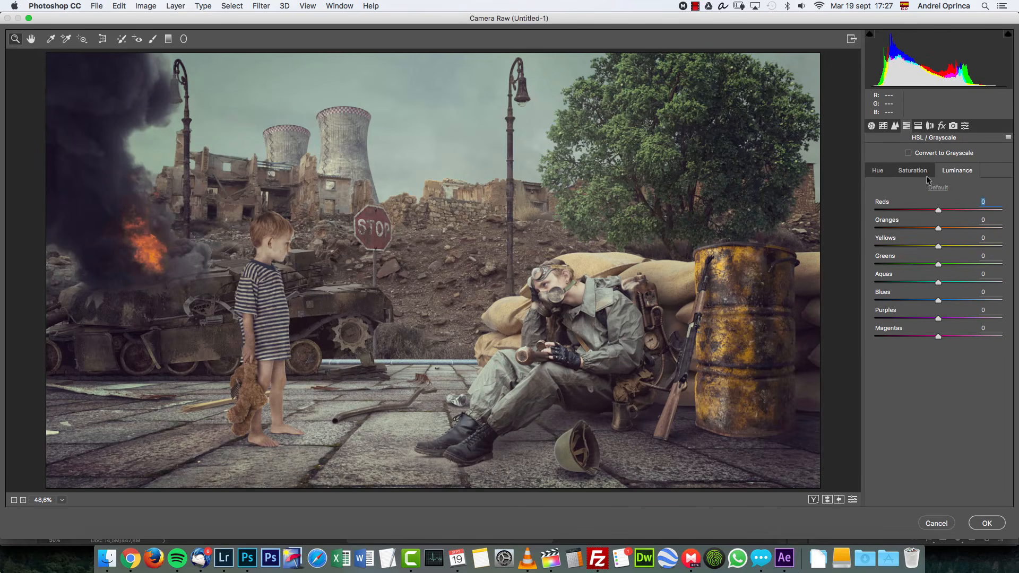
left_click(920, 169)
double_click(894, 210)
left_click(878, 170)
left_click_drag(938, 210, 945, 212)
double_click(941, 211)
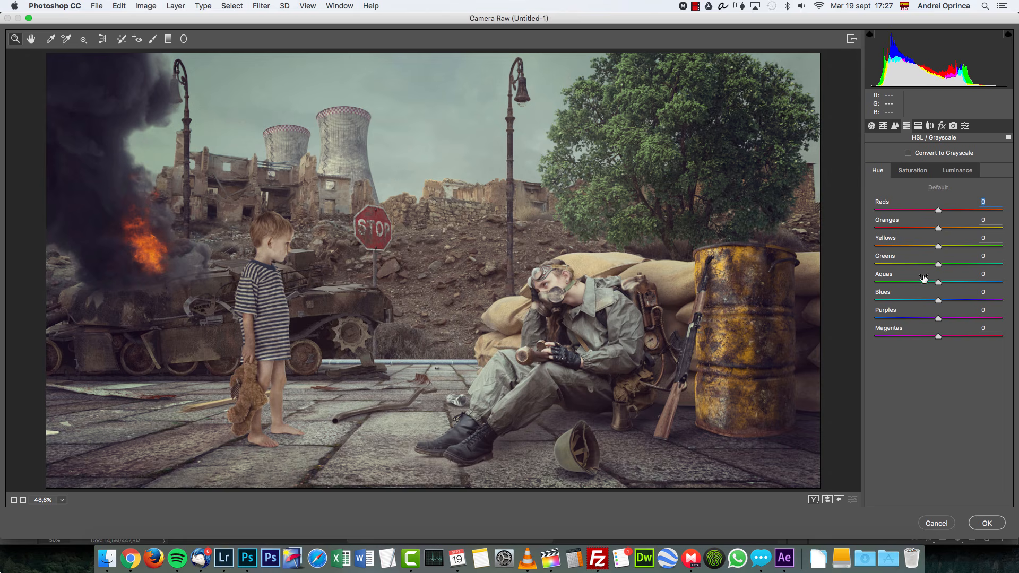
Set the HSL hue of Oranges to -11, and the saturation of Reds to -23, Oranges to -17 and Yellows to -16.
key("Tab")
type("-11")
left_click(913, 173)
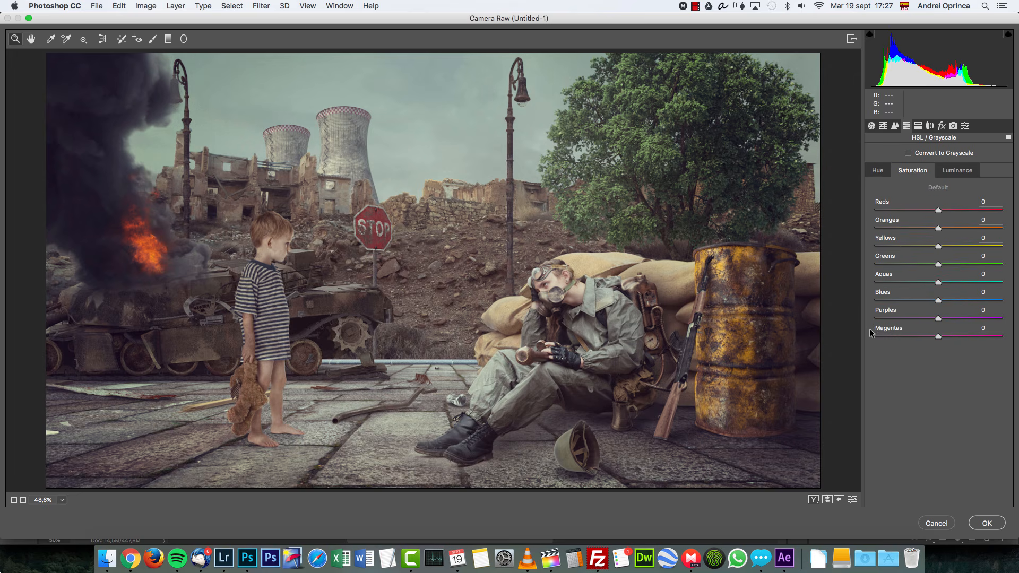
left_click_drag(990, 202, 916, 196)
type("-23")
type("-17")
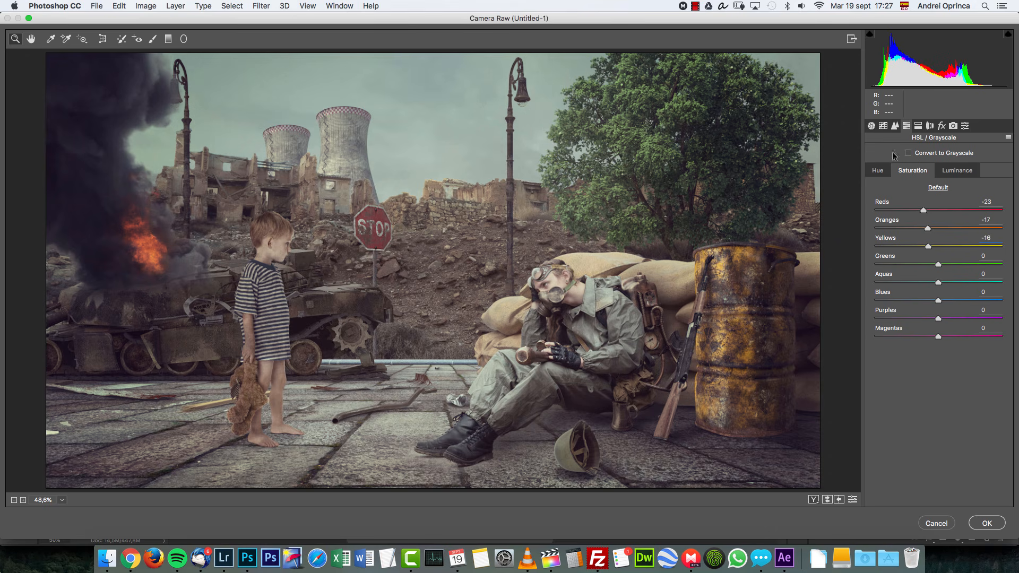
Set the HSL luminance of Oranges to -19 and of Yellows to 9.
left_click(957, 171)
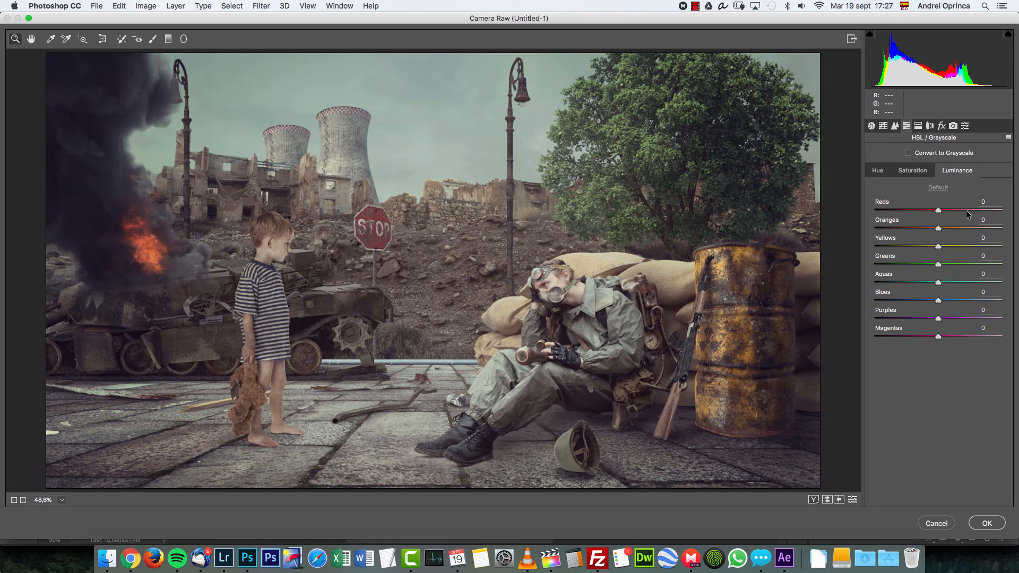
left_click(989, 222)
type("-19")
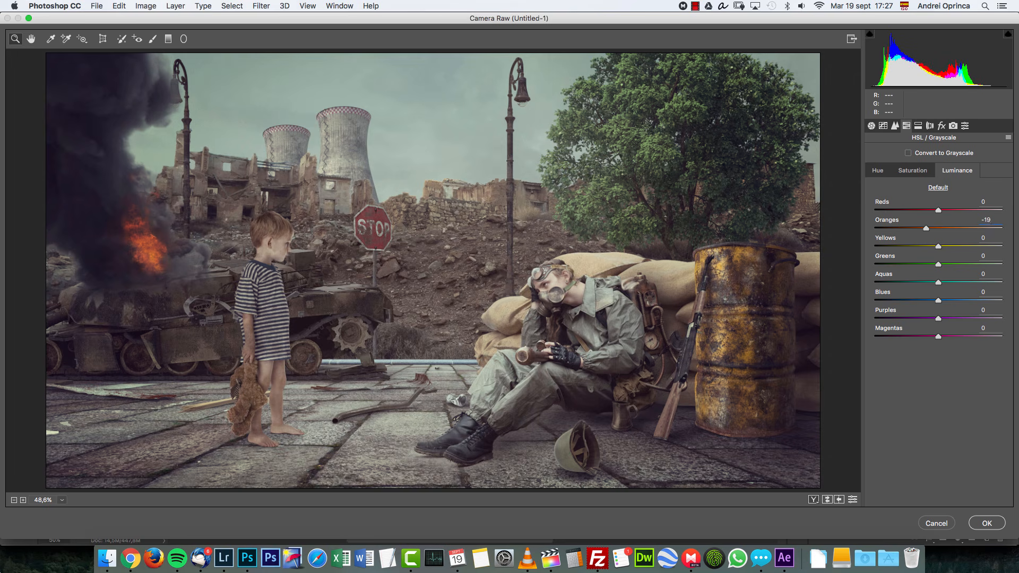
type("9")
Apply split toning with Highlights at hue 57 and saturation 5, and Shadows at hue 222 and saturation 2.
left_click(918, 125)
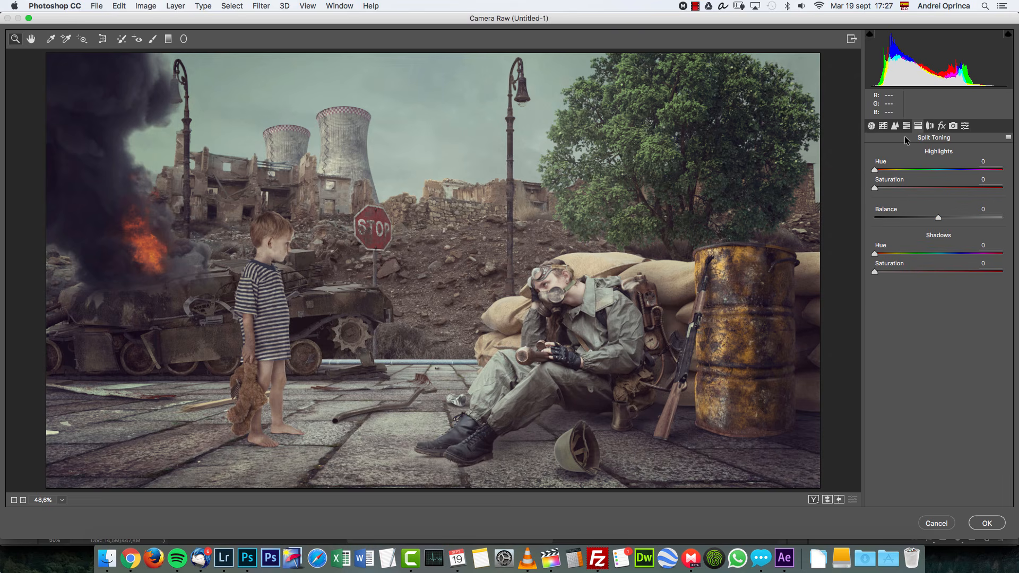
left_click(986, 159)
type("57")
key("Tab")
type("5")
left_click(988, 246)
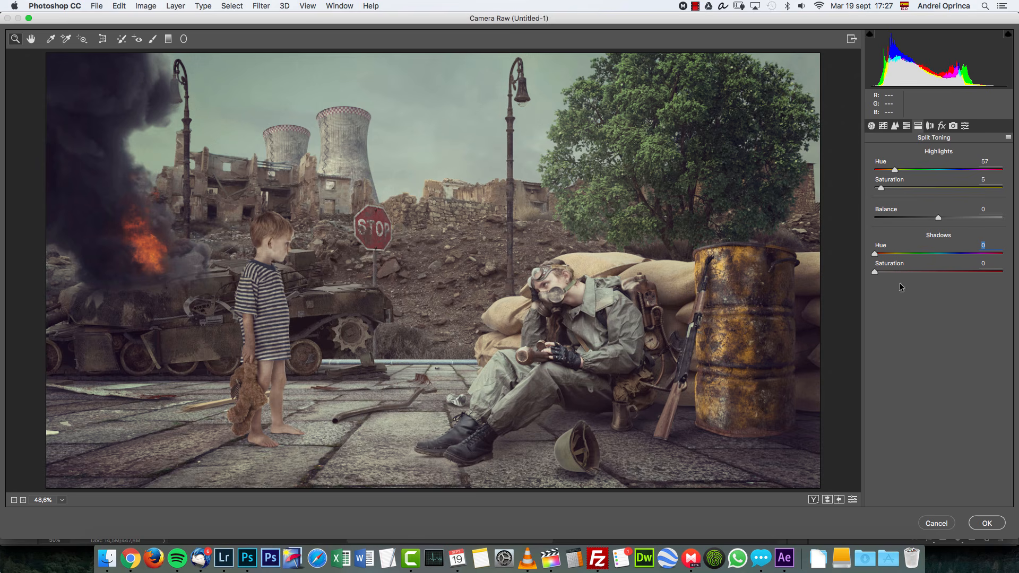
type("222")
type("2")
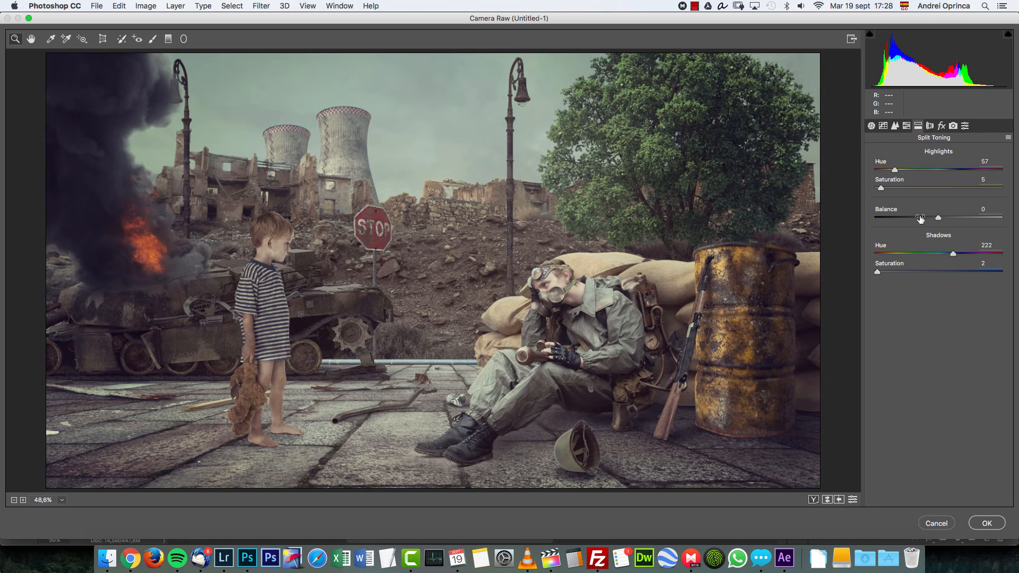
Add a post-crop vignette with Amount -13, Midpoint 11, Roundness +46 and Feather 100.
left_click(942, 126)
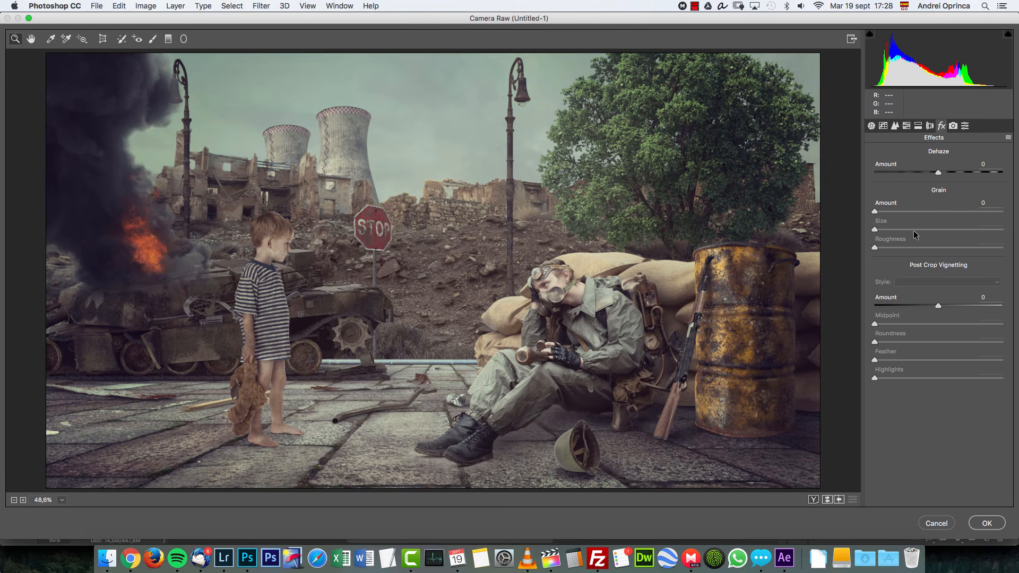
left_click(975, 298)
type("-13")
left_click(991, 316)
type("11")
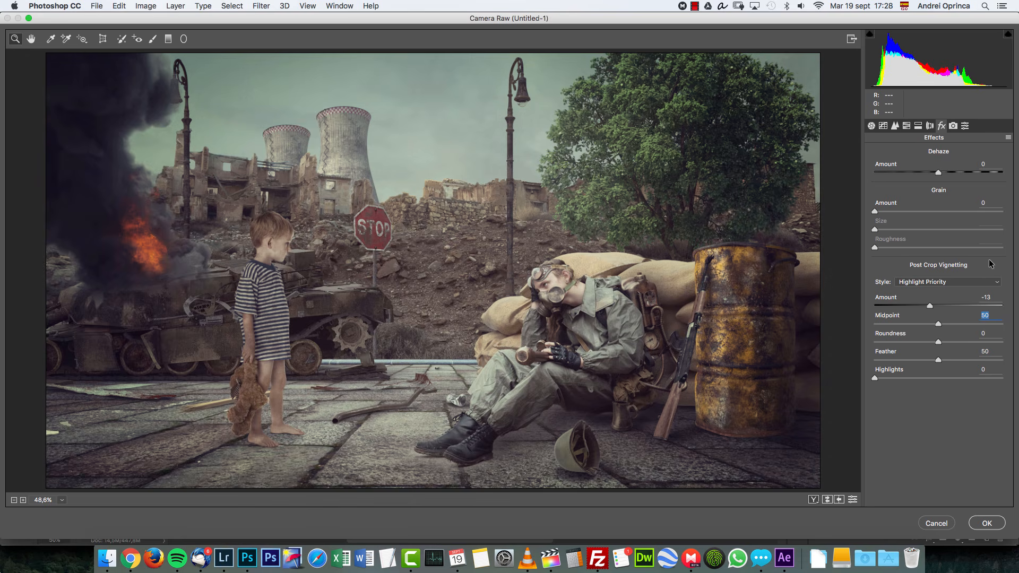
left_click(989, 334)
type("46")
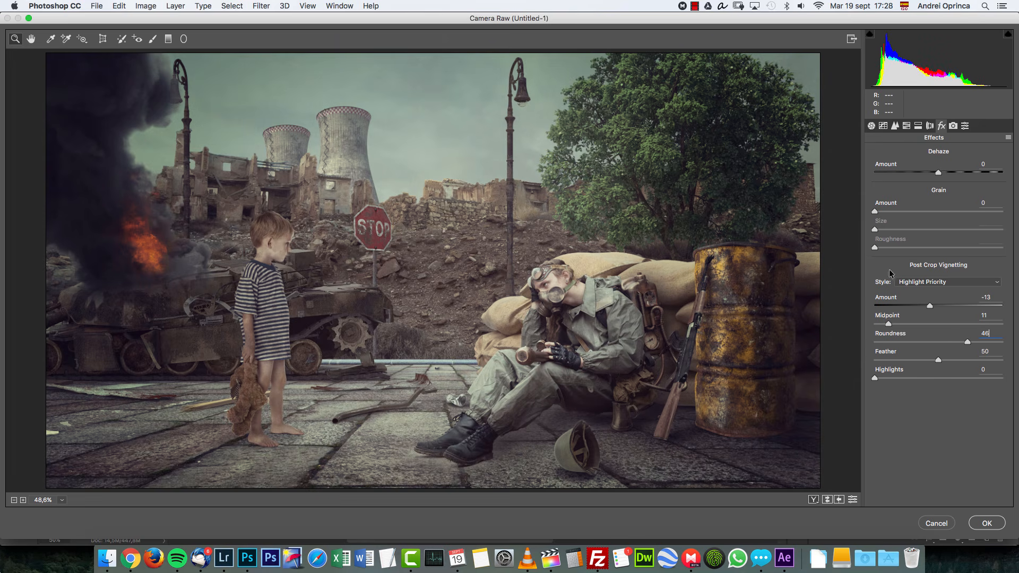
left_click(985, 353)
type("100")
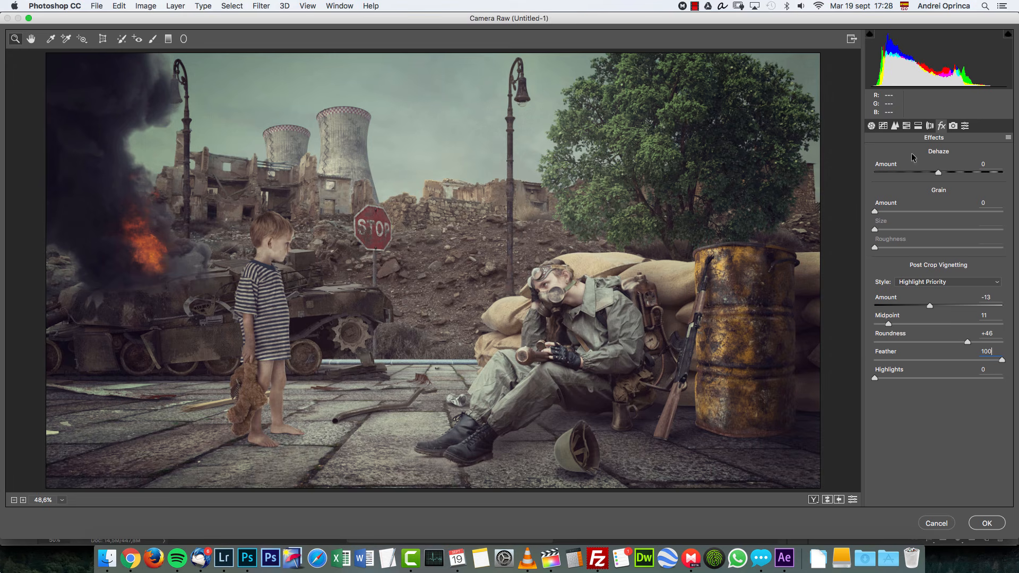
Set the Camera Calibration shadow tint to +53, Red Primary hue to +8 and Red Primary saturation to +27.
left_click(953, 127)
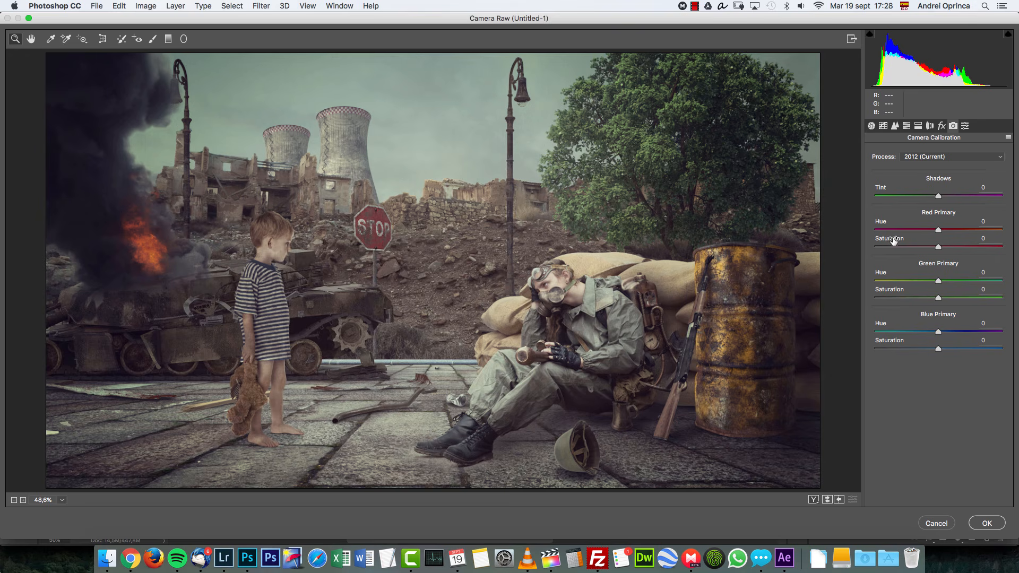
left_click(984, 187)
type("53")
left_click(991, 222)
type("8")
key("Tab")
type("27")
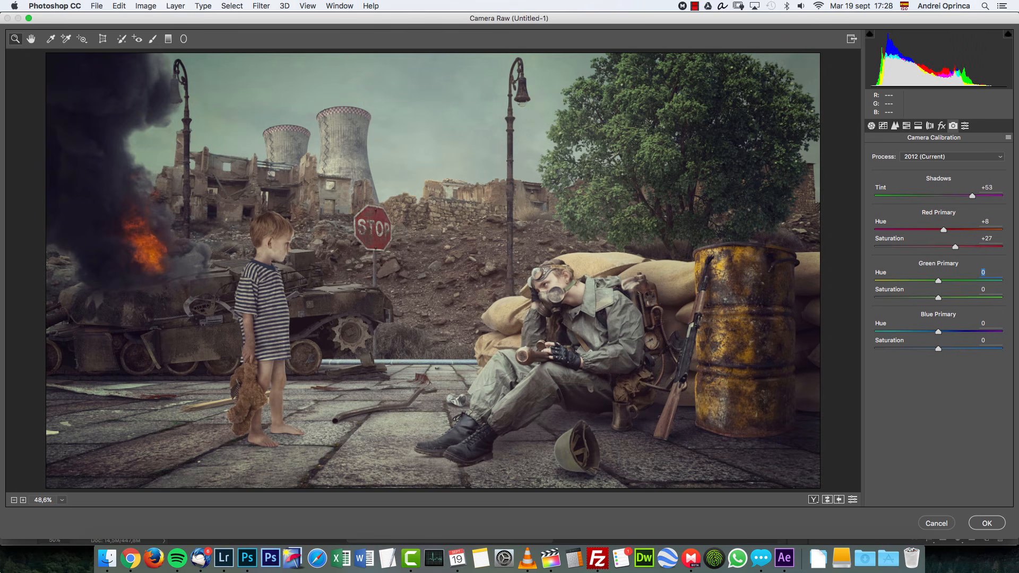
Set the Green Primary hue to +33 and its saturation to +21.
type("33")
key("Tab")
type("21")
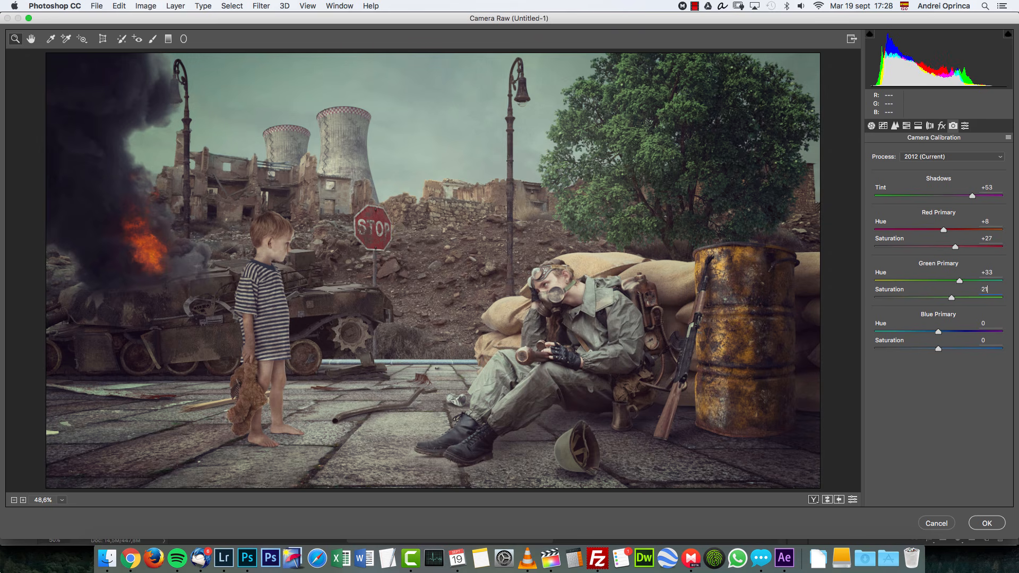
Try a Blue Primary hue of -6, reset it to 0, and apply the Camera Raw adjustments to Layer 22.
type("-6")
mouse_move(935, 332)
left_mouse_down()
mouse_move(989, 332)
mouse_move(896, 326)
mouse_move(926, 329)
left_mouse_up()
left_click(938, 332)
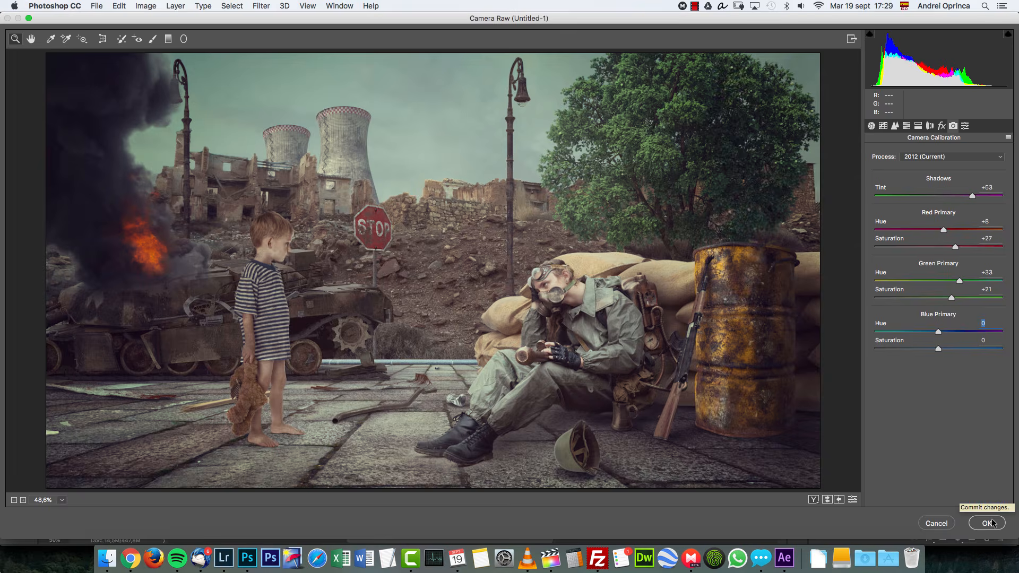
left_click(975, 526)
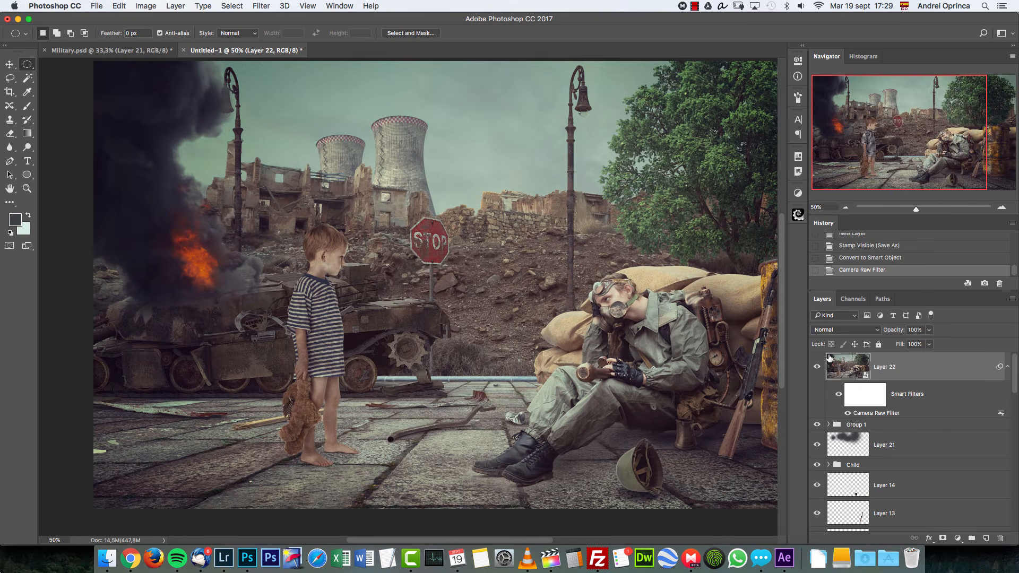
Compare the whole composite with and without the Camera Raw graded Layer 22.
left_click(819, 369)
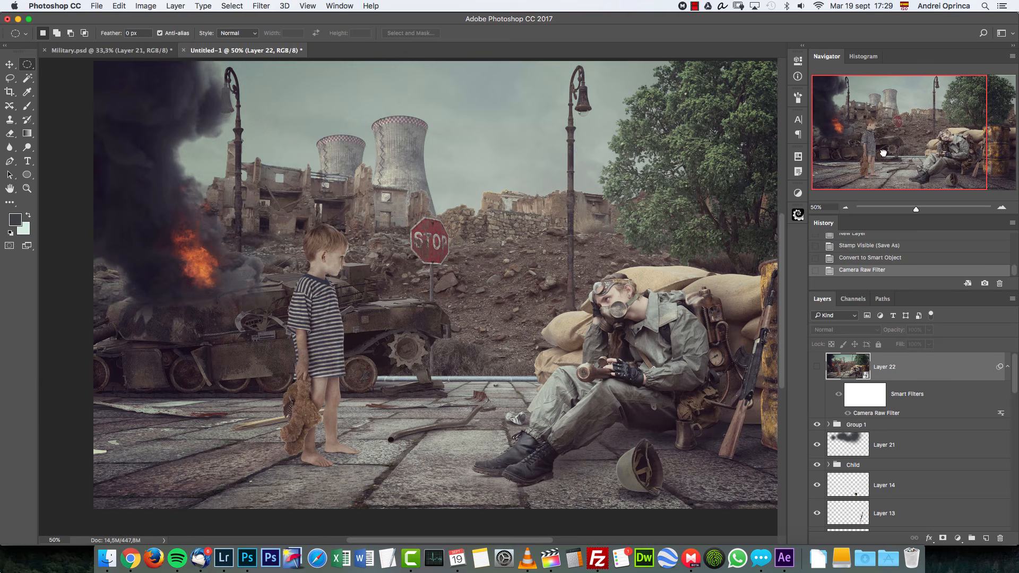
left_click(909, 138)
left_click(845, 208)
left_click(818, 366)
left_click(818, 366)
left_click(818, 366)
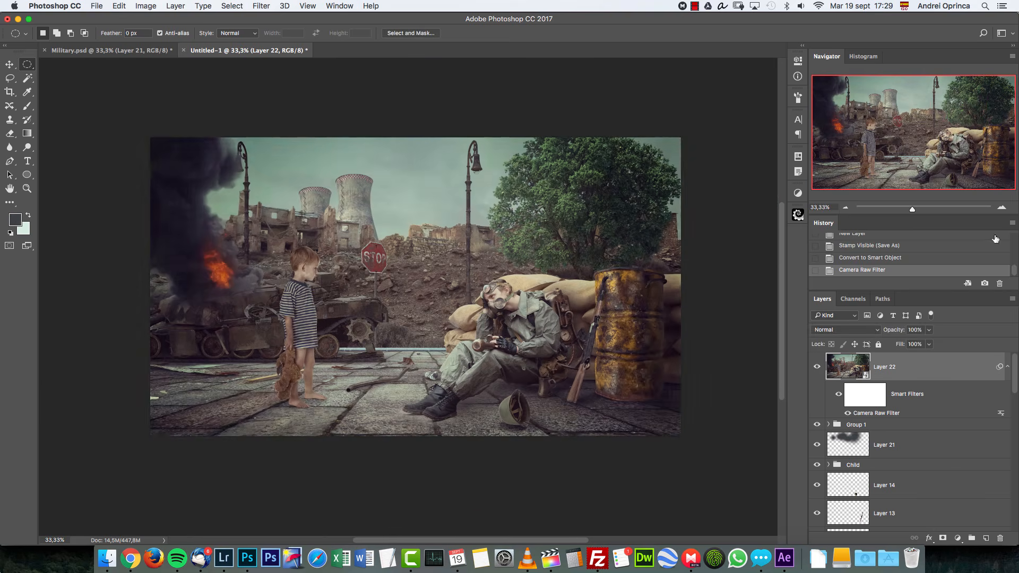
Compare the ungraded and graded composite by toggling Group 1 and Layer 22, leaving Group 1 hidden and Layer 22 shown.
left_click(1002, 208)
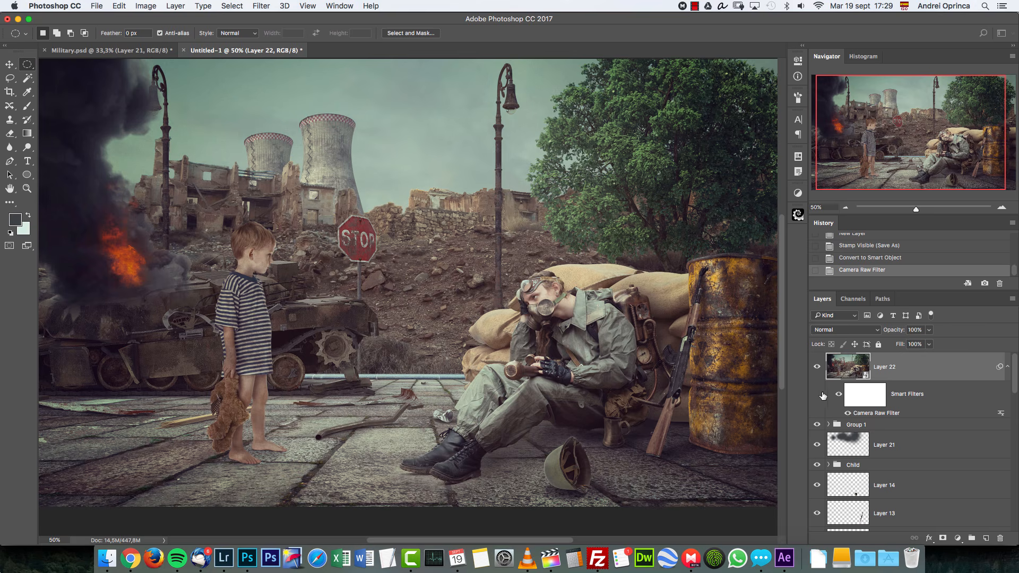
left_click(818, 425)
left_click(817, 367)
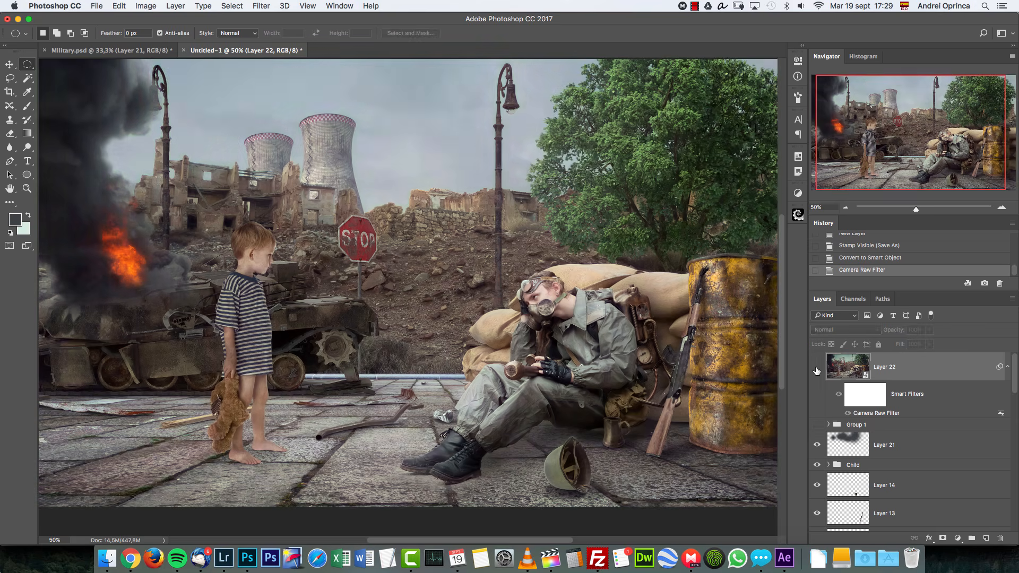
left_click(817, 366)
left_click(818, 425)
left_click(818, 425)
left_click(816, 367)
left_click(817, 369)
left_click(817, 368)
left_click(818, 367)
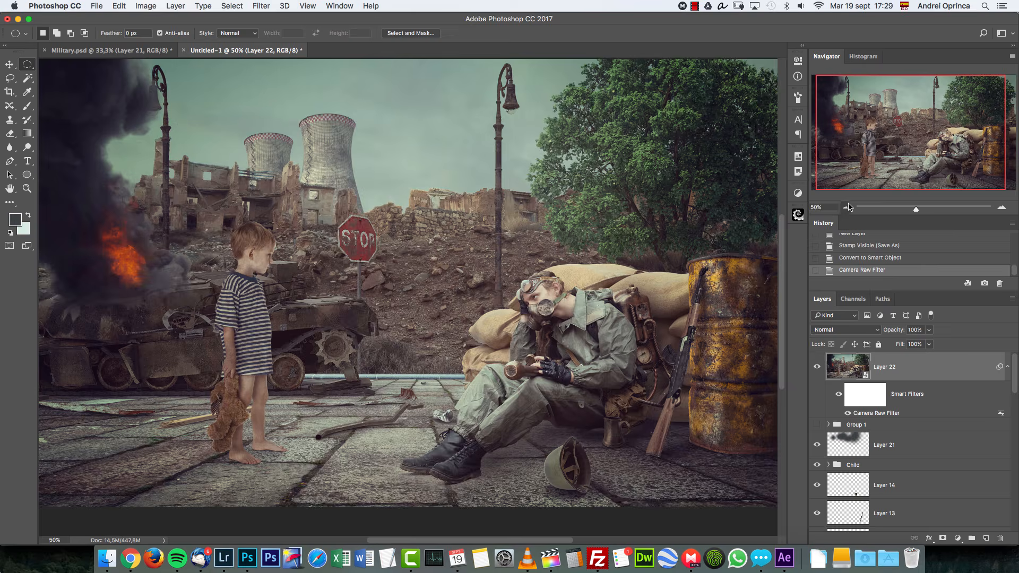
Add a Color Lookup adjustment layer above Layer 22 using DK79_Rec.709_32.cube and set its opacity to 10%.
key("super+minus")
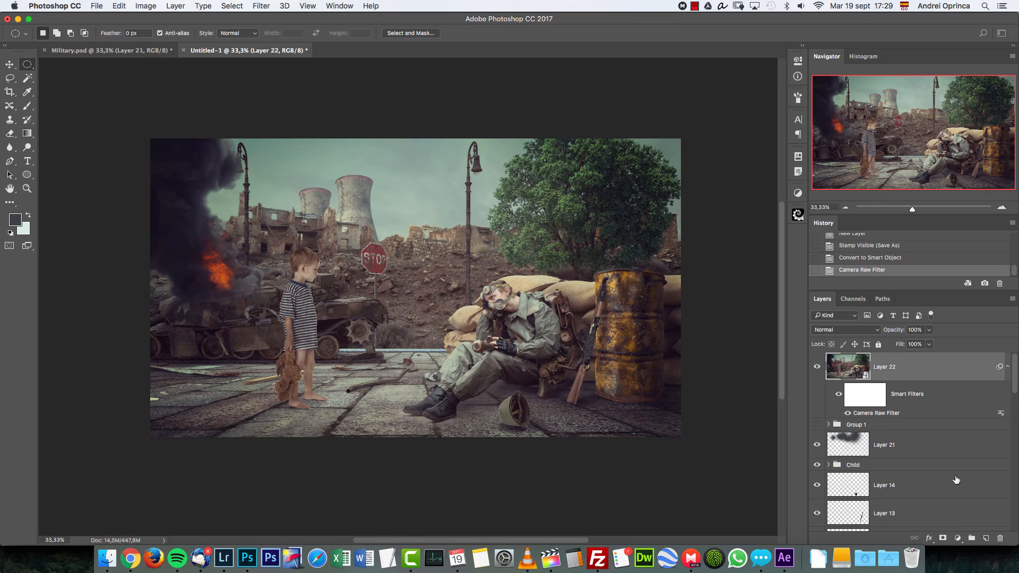
left_click(957, 538)
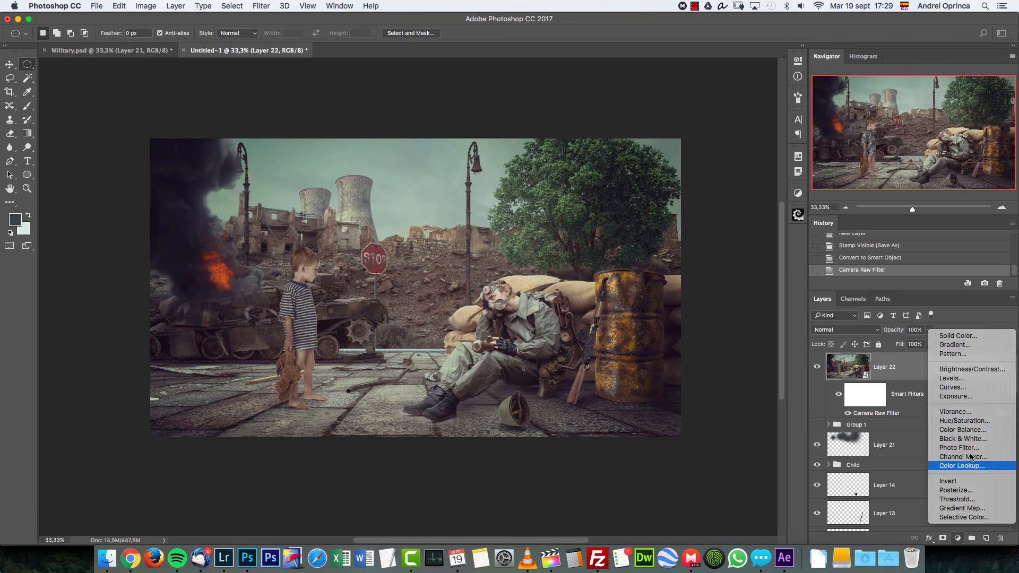
left_click(958, 465)
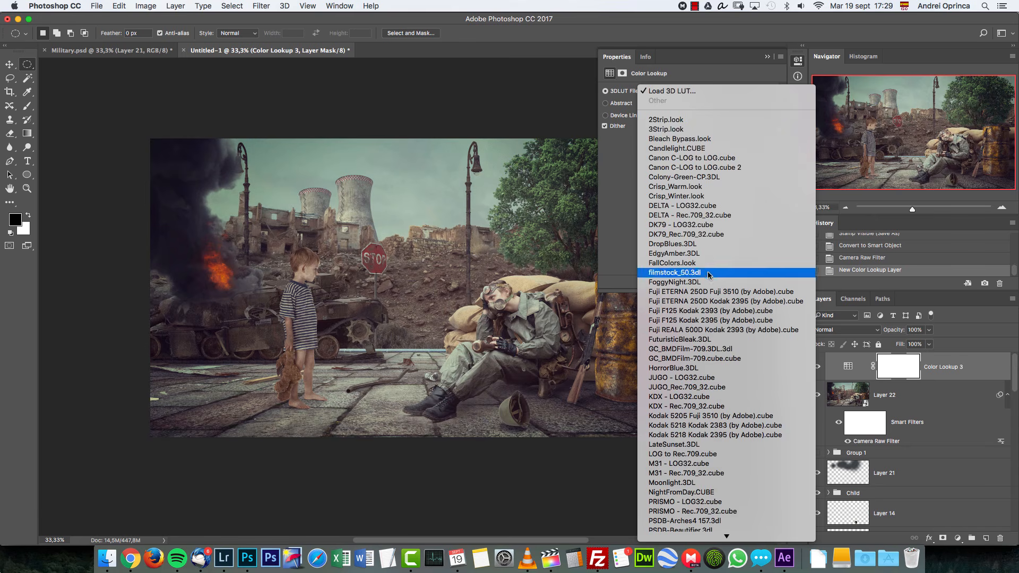
left_click(708, 235)
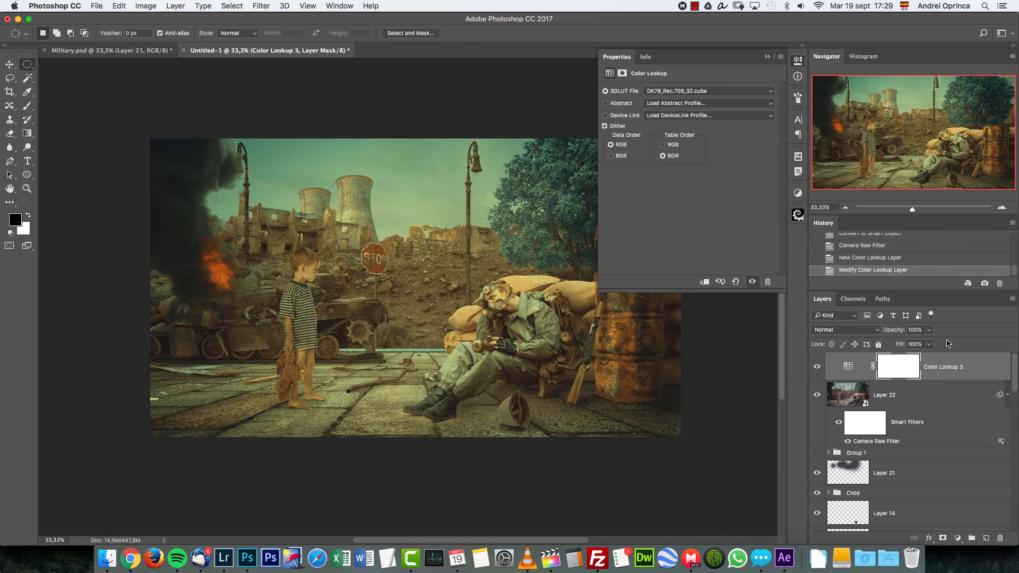
left_click(915, 329)
type("10")
left_click(767, 57)
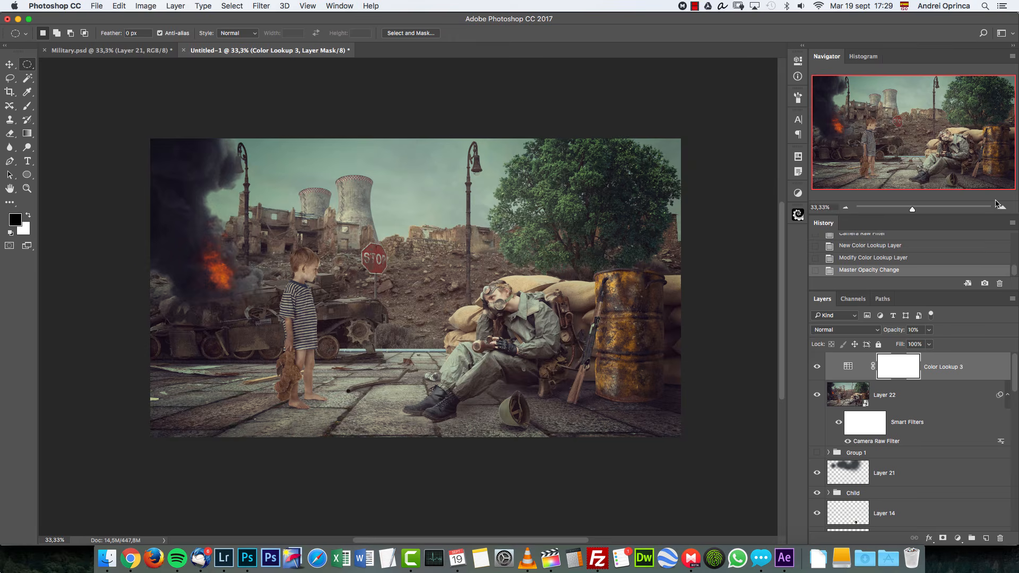
Add another Color Lookup adjustment layer above Color Lookup 3 using EdgyAmber.3DL and set its opacity to 5%.
left_click(1000, 208)
left_click(958, 538)
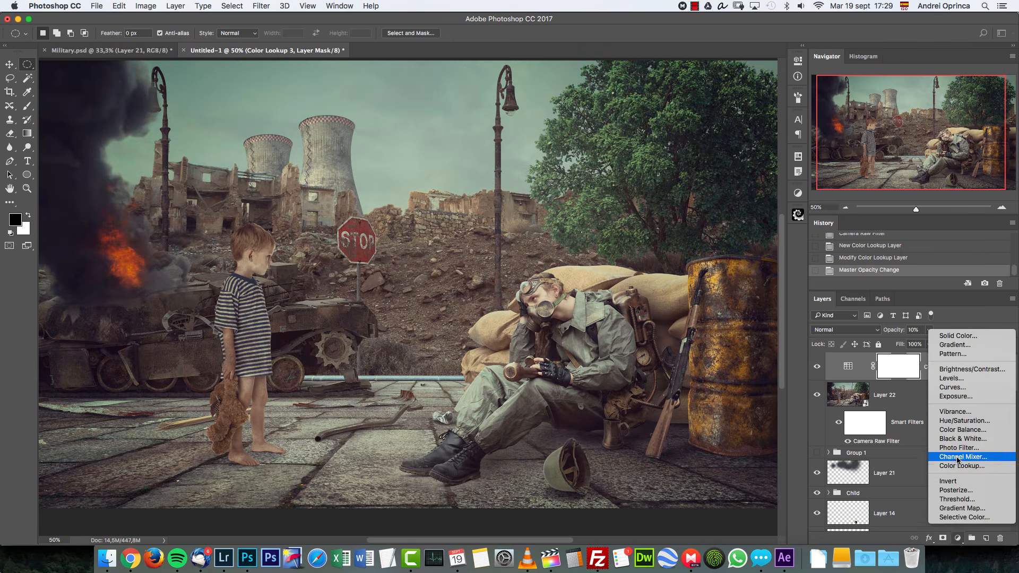
left_click(958, 465)
left_click(699, 93)
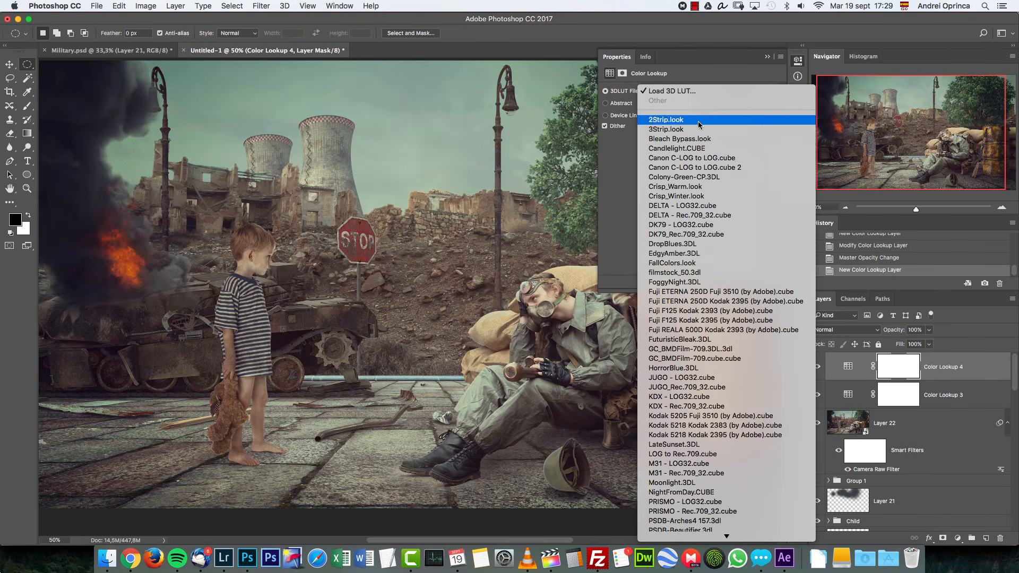
left_click(692, 253)
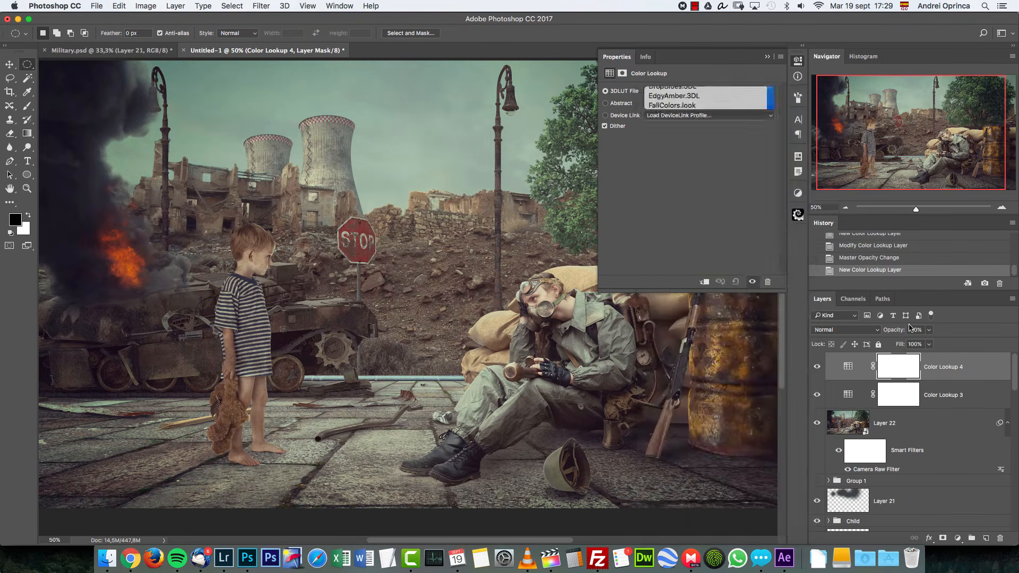
left_click(929, 330)
left_click_drag(891, 346, 882, 343)
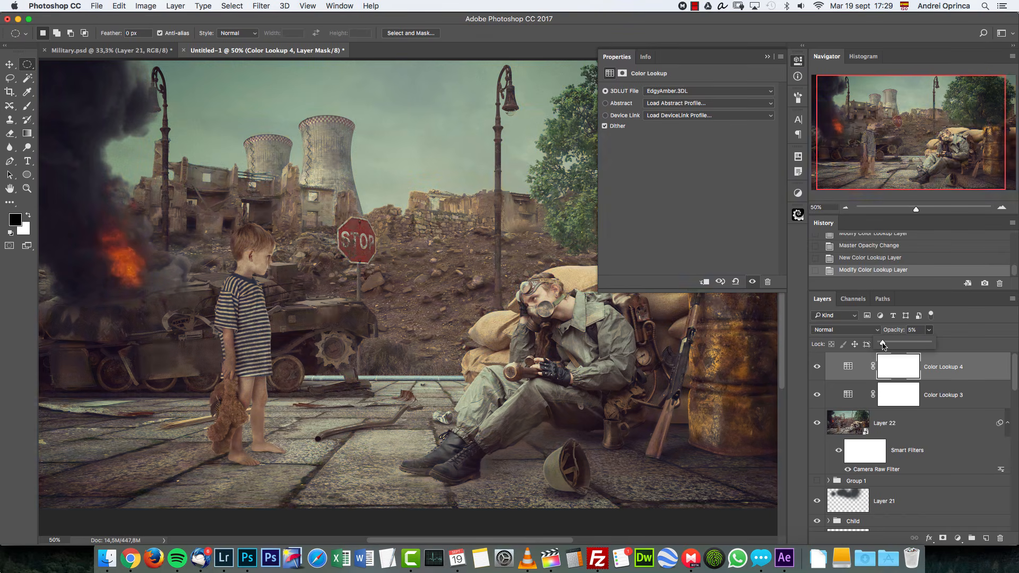
left_click(768, 57)
Set the EdgyAmber lookup layer to Lighten blending at 7% opacity, and make Group 1 visible.
left_click(844, 330)
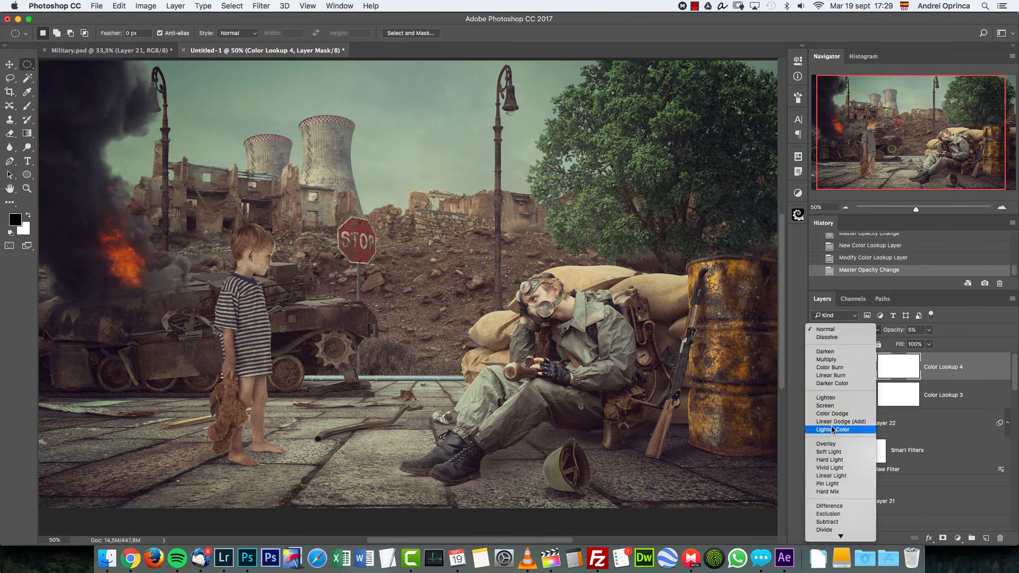
left_click(831, 398)
mouse_move(929, 330)
left_mouse_down()
mouse_move(927, 343)
mouse_move(942, 343)
mouse_move(929, 345)
left_mouse_up()
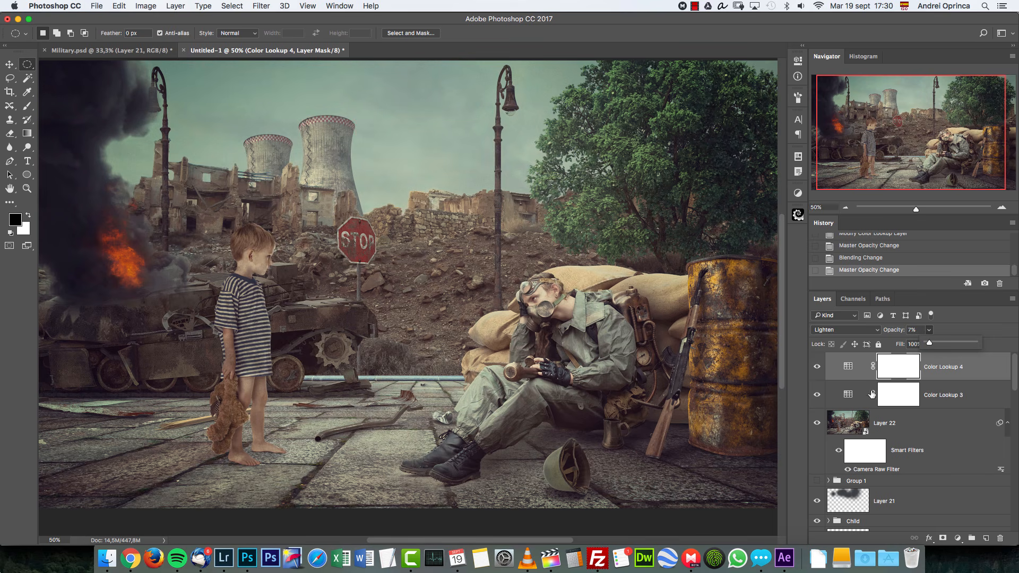
left_click(817, 480)
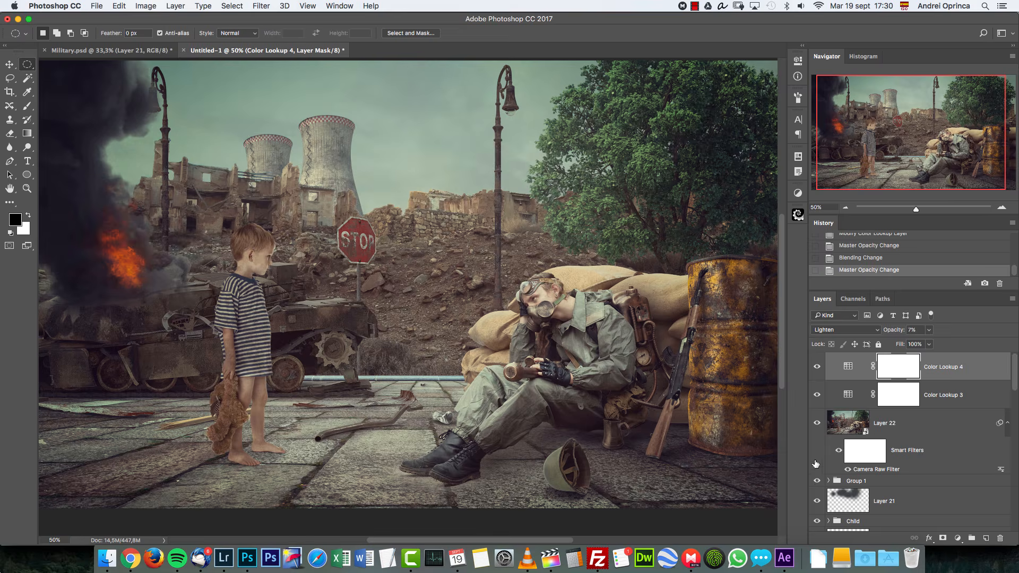
key("super+minus")
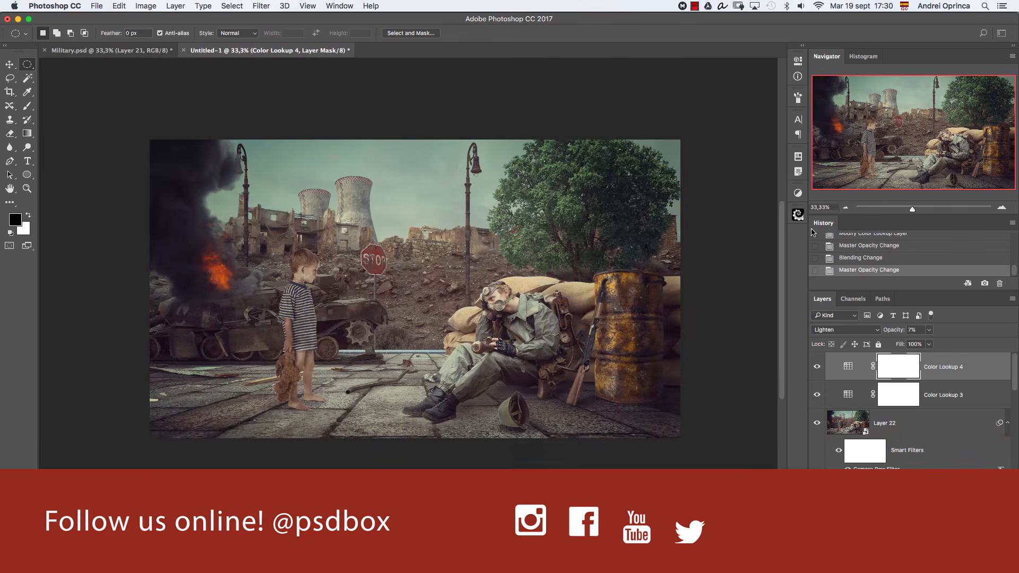